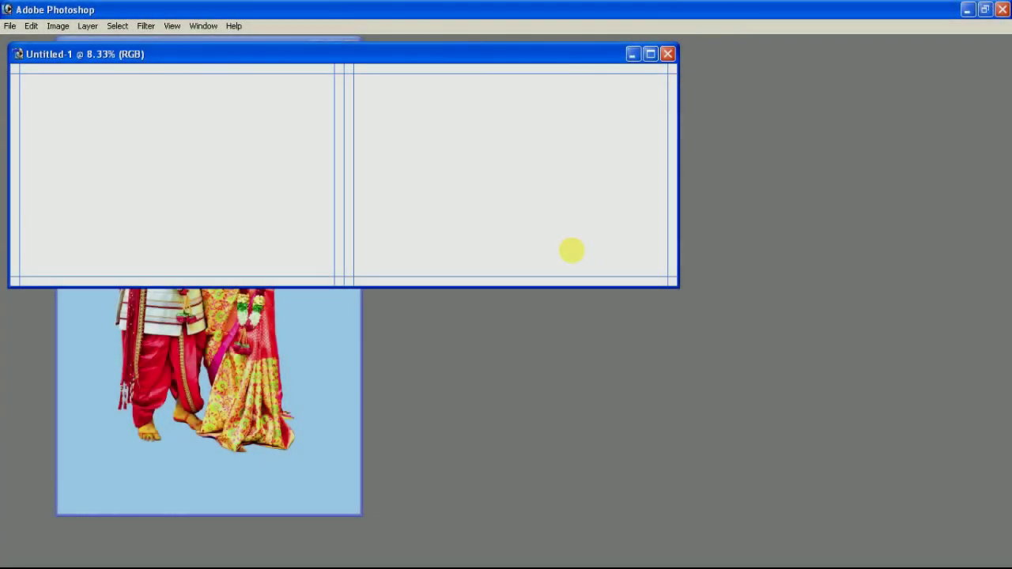
Confirm the spread is 10800x3600 px at 300 ppi, then show the Layers palette
key(ctrl+0)
key(alt+i)
key(i)
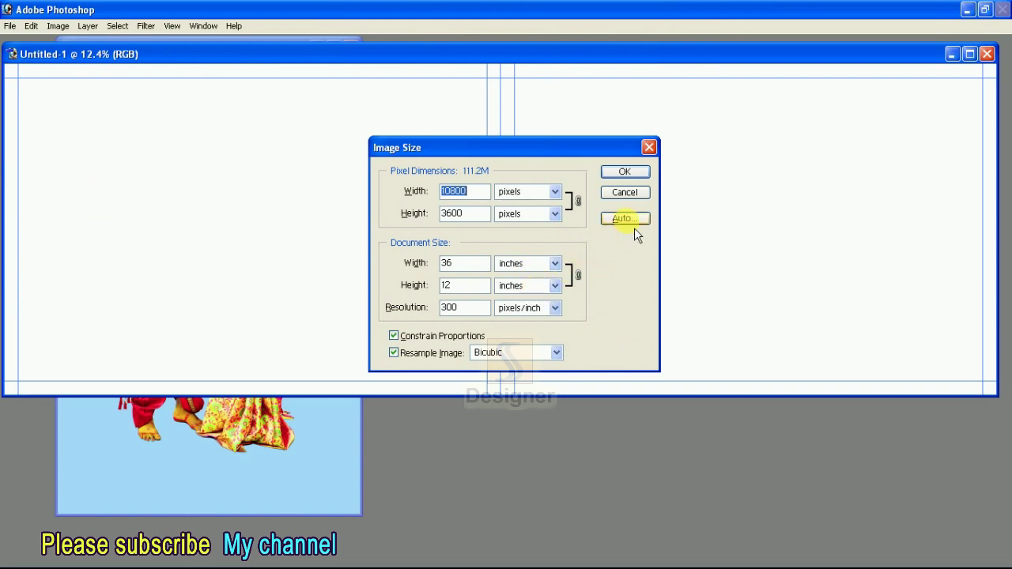
key(Escape)
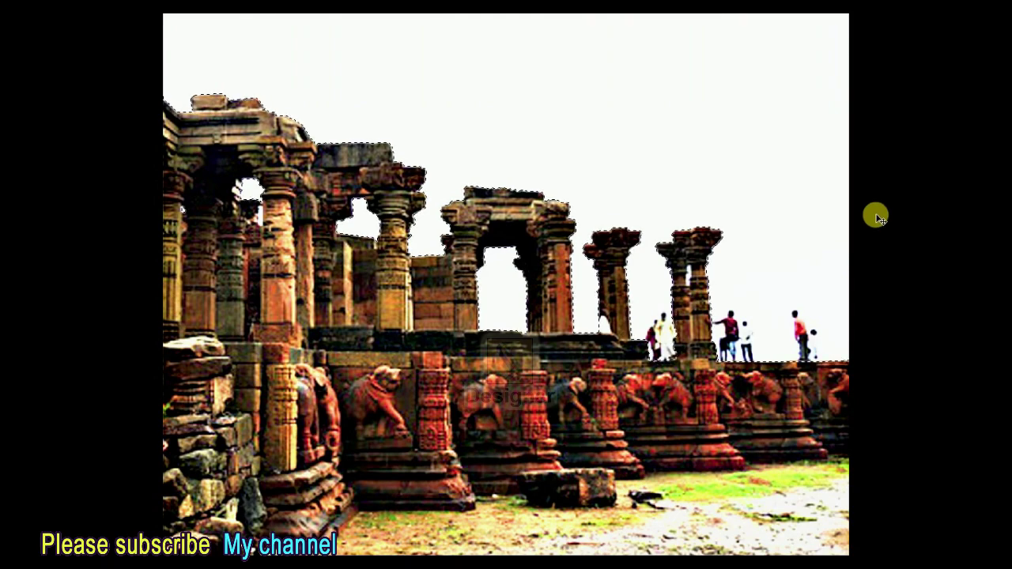
key(F7)
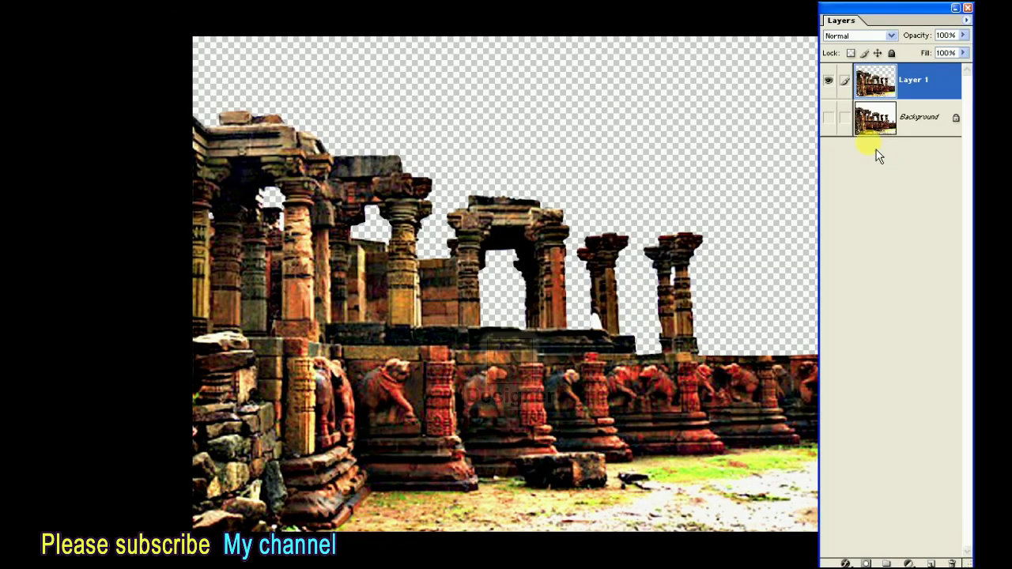
Copy the cut-out temple ruins layer from parikrama24.jpg into the Untitled-1 spread
click(829, 80)
click(828, 79)
key(f)
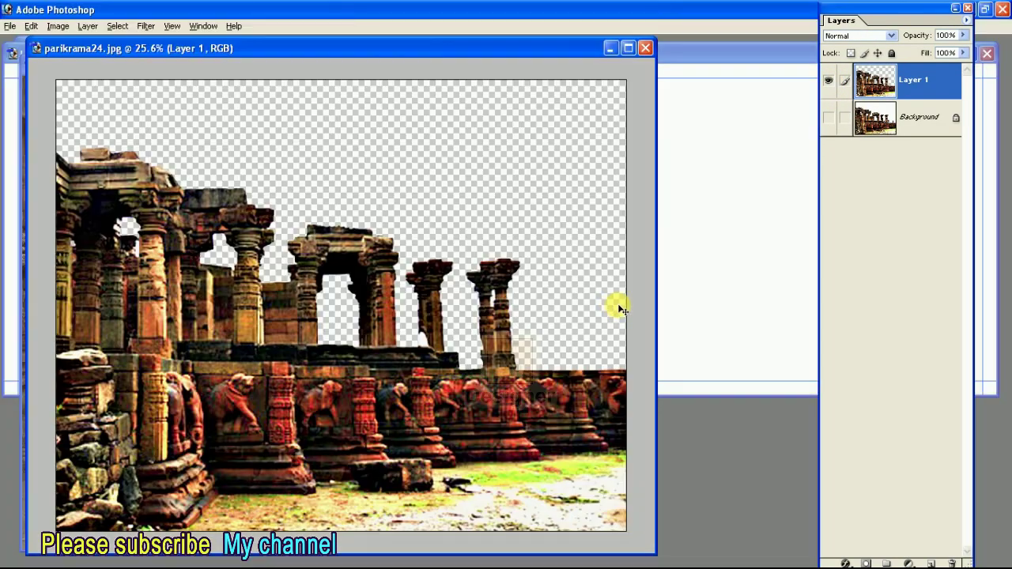
key(ctrl+minus)
key(F7)
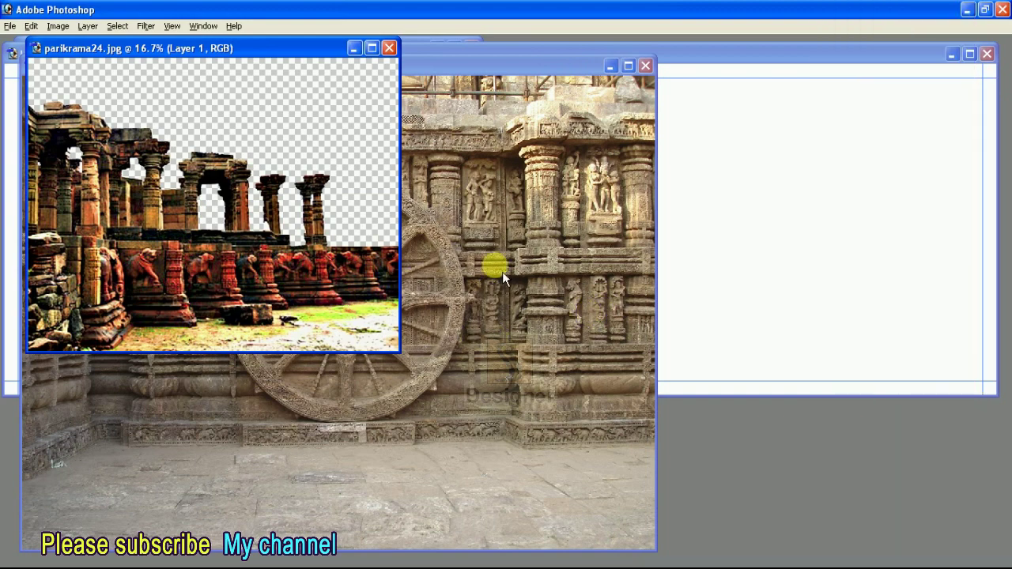
click(502, 273)
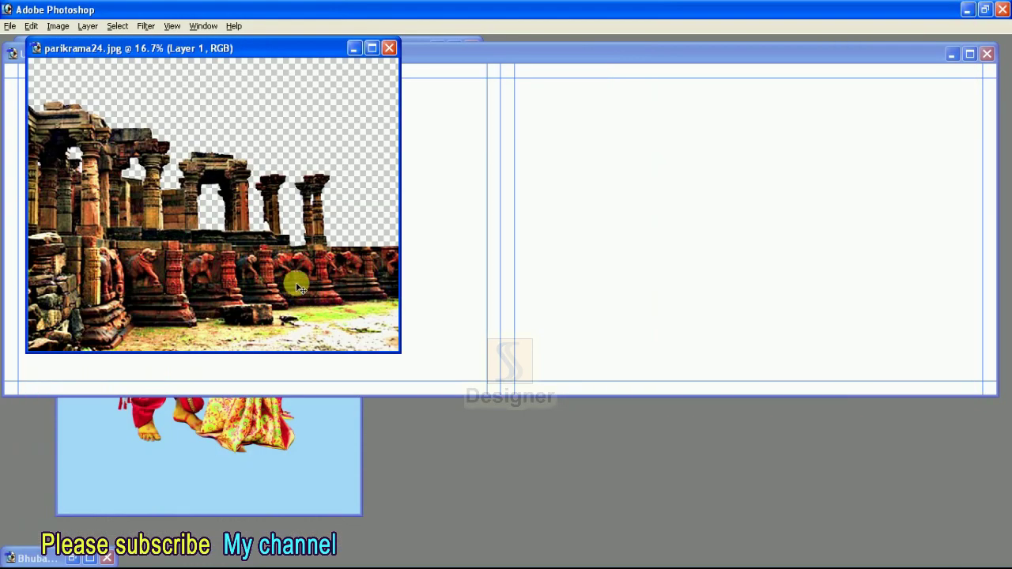
drag(289, 282, 445, 242)
Move the ruins to the spread's lower-left edge and scale them up to fill it
key(f)
key(f)
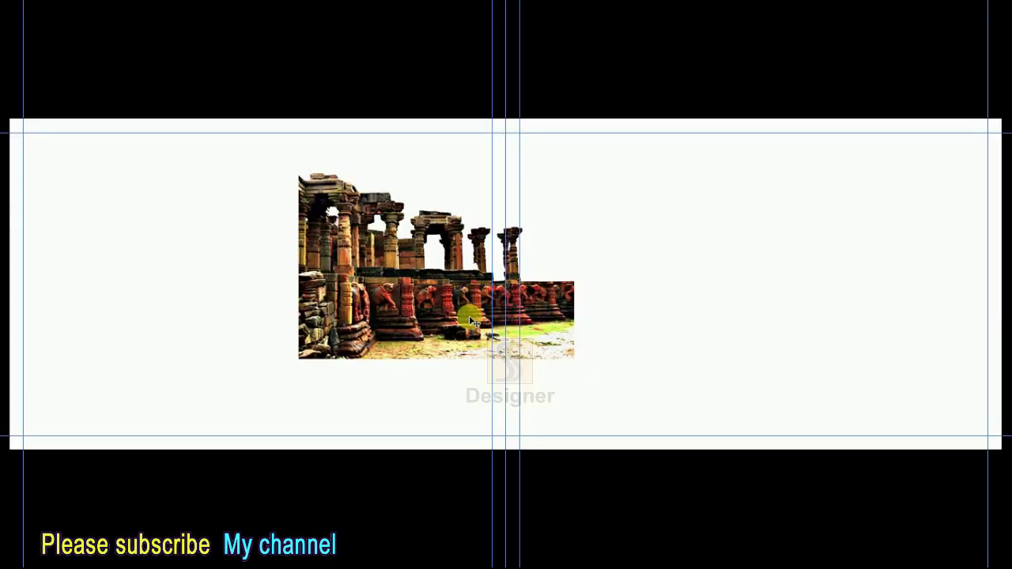
drag(547, 335, 268, 392)
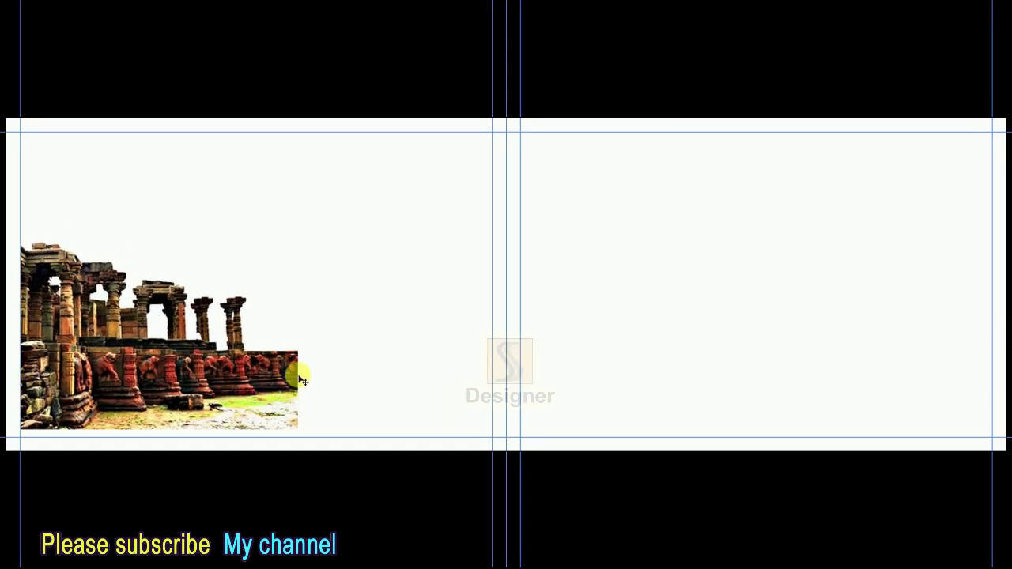
drag(297, 241, 370, 192)
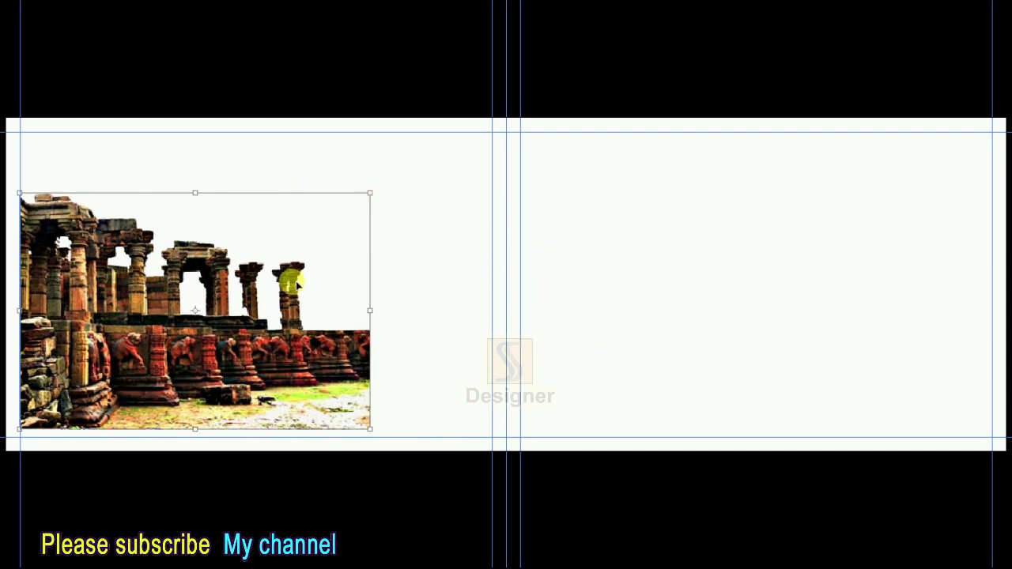
drag(299, 280, 299, 239)
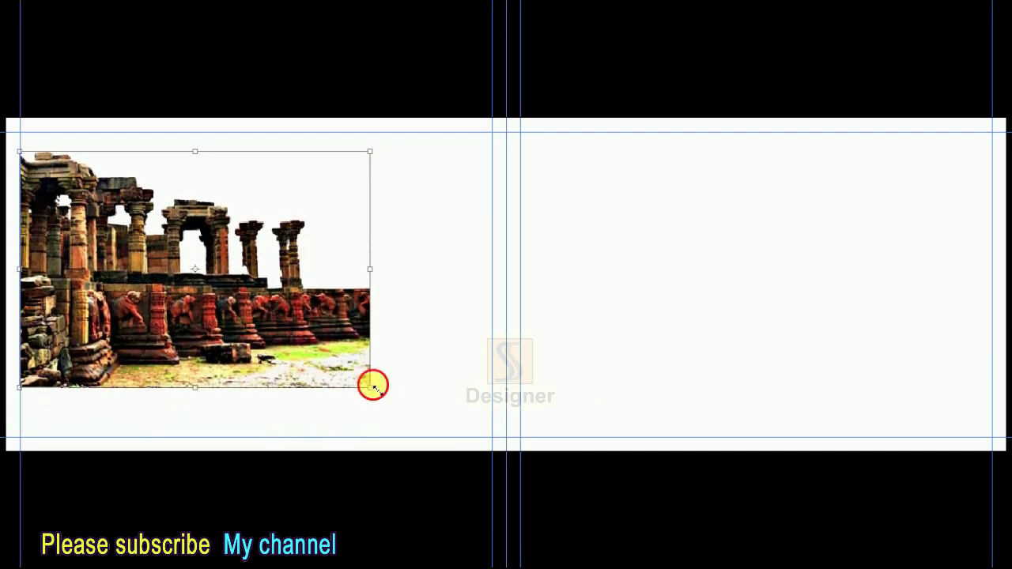
drag(373, 386, 378, 390)
drag(283, 329, 268, 330)
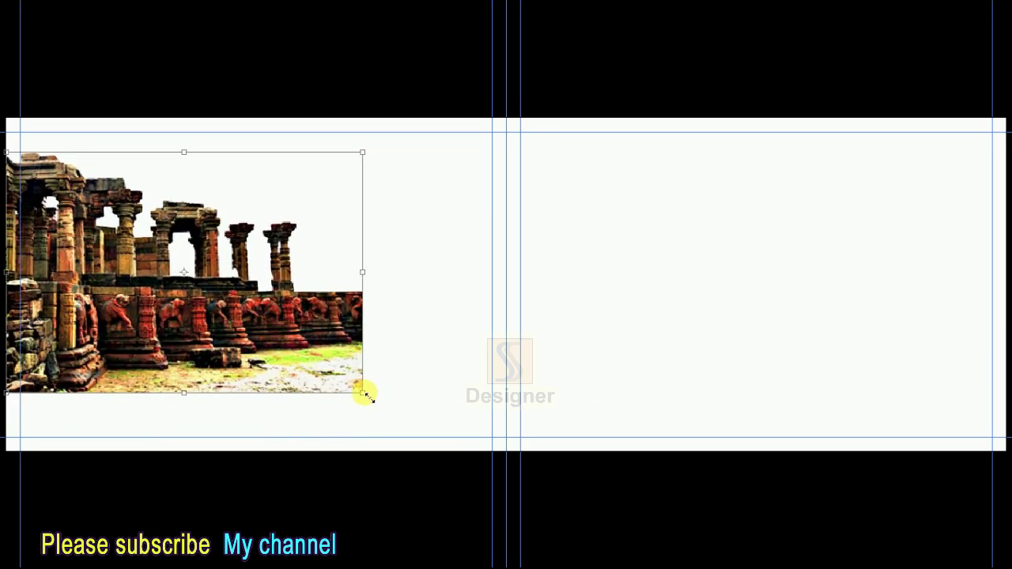
drag(364, 393, 372, 401)
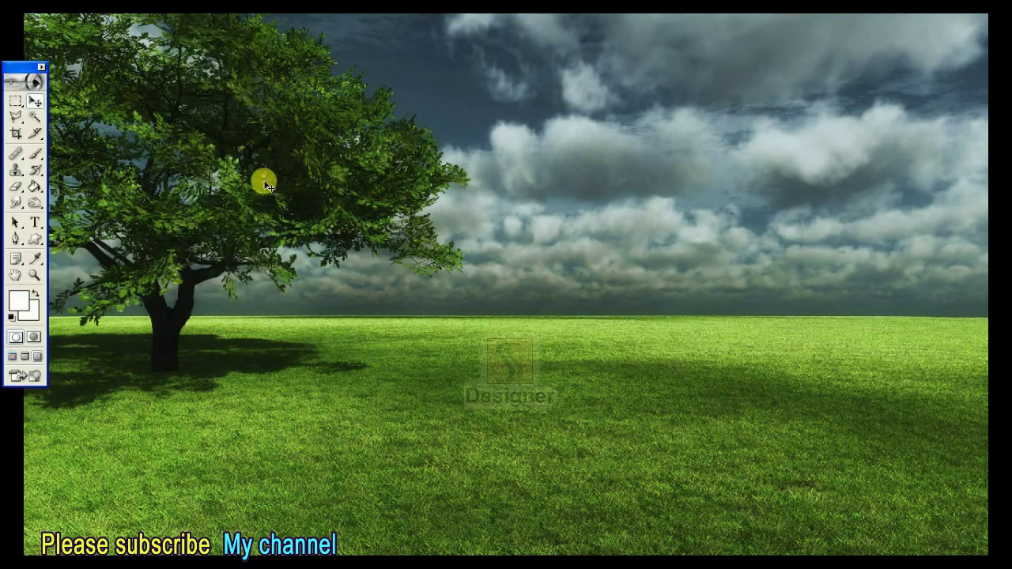
Outline the grass below the horizon with the Polygonal Lasso
drag(15, 117, 79, 129)
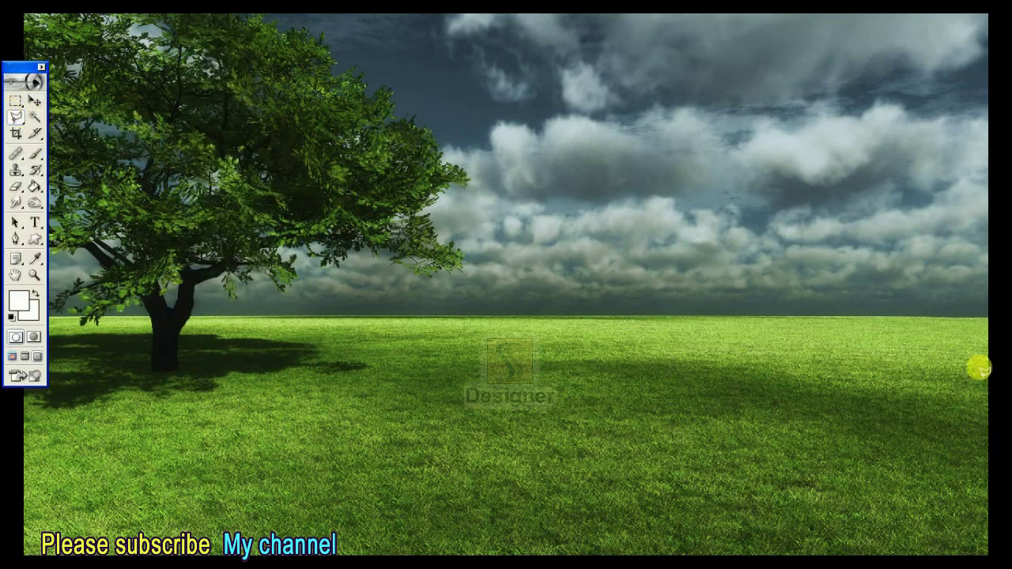
key(ctrl+minus)
click(1005, 302)
click(412, 312)
click(361, 346)
click(213, 398)
click(83, 407)
click(67, 530)
click(910, 558)
click(1004, 304)
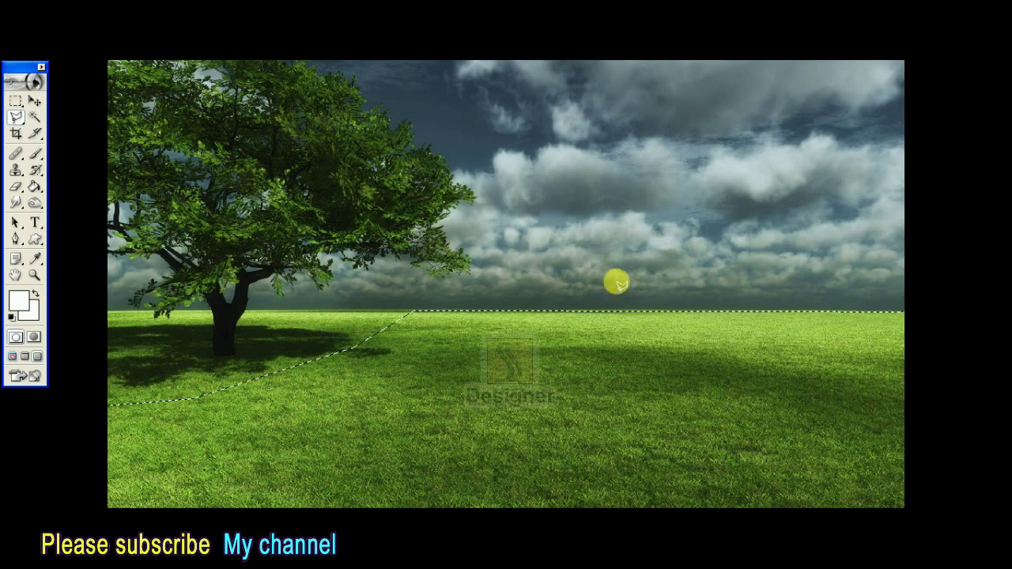
Feather the grass selection by 5 pixels
right_click(580, 392)
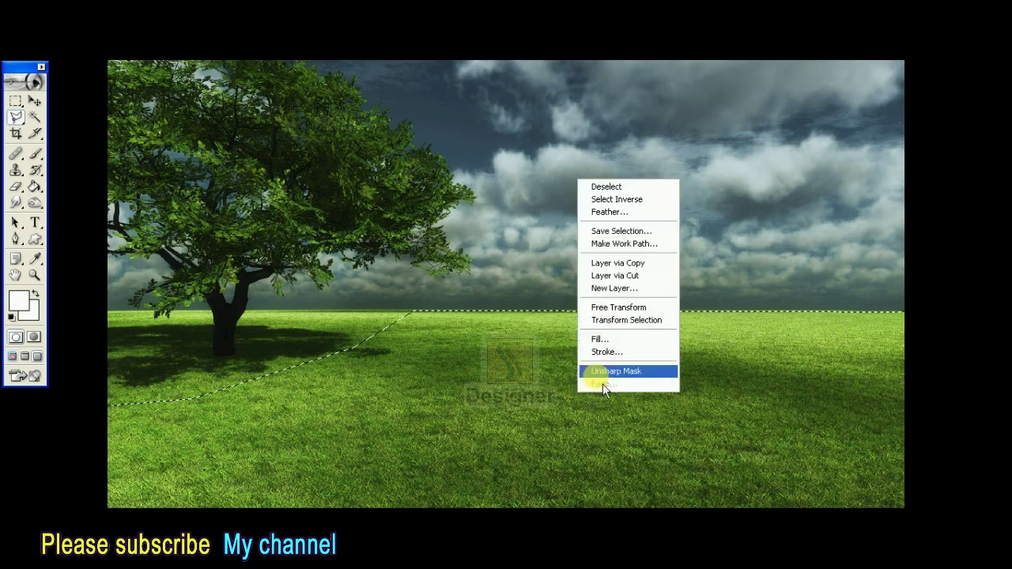
click(608, 211)
text(5)
key(Return)
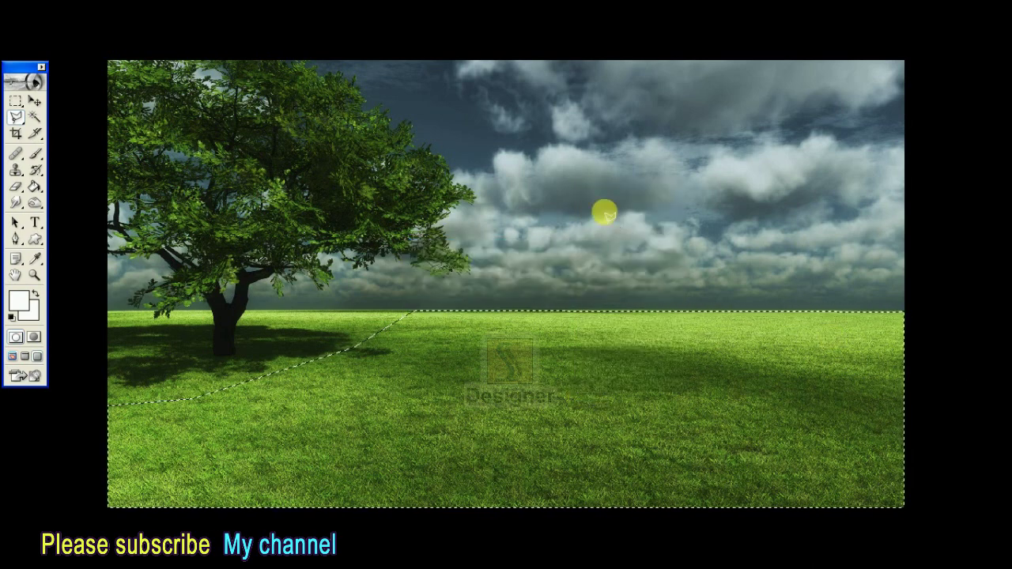
Cut the feathered grass and close the landscape photo without saving
key(f)
key(f)
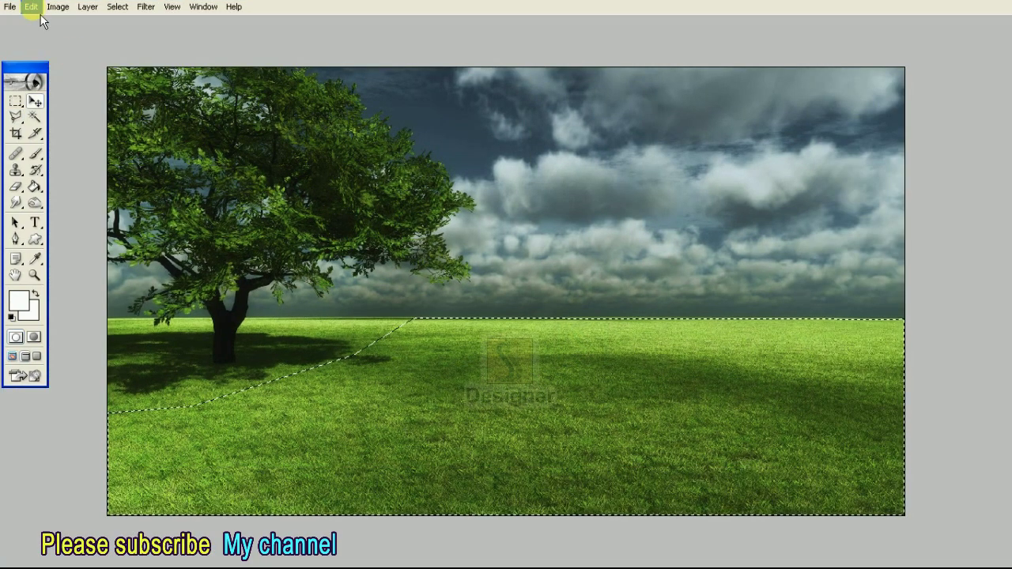
click(32, 7)
click(60, 85)
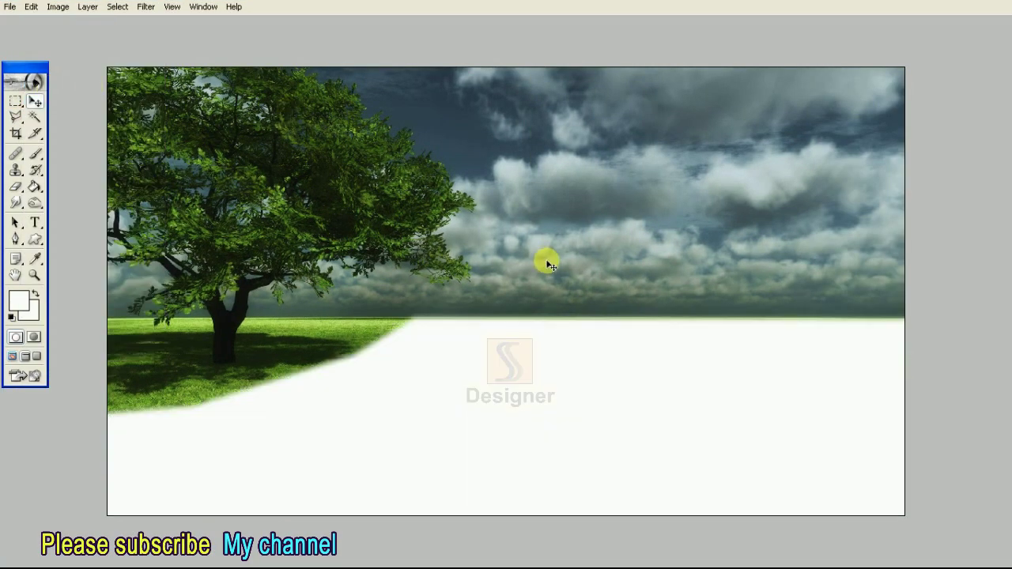
key(ctrl+w)
click(512, 234)
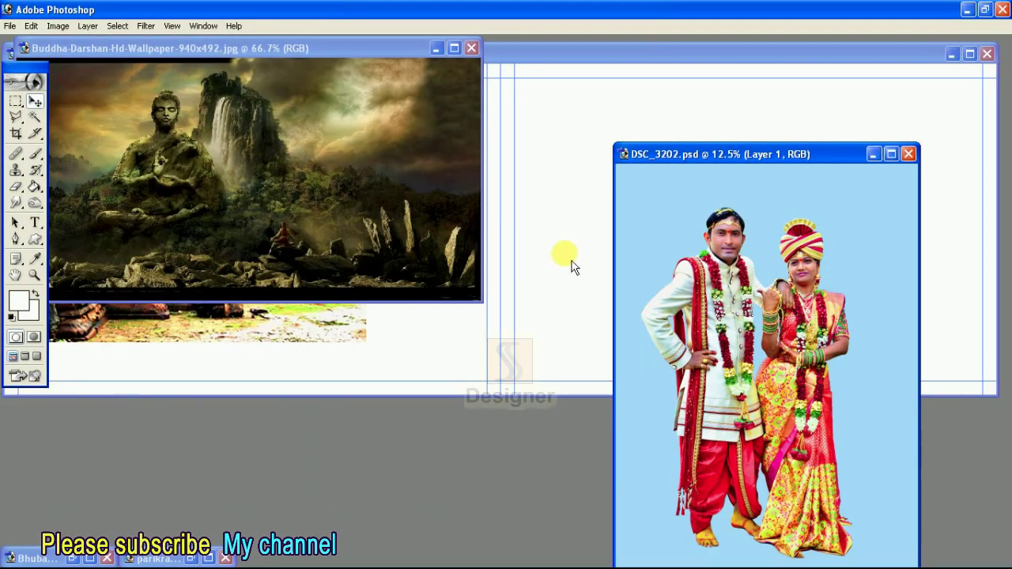
Paste the grass into the spread, enlarge it and place it below the temple ruins
key(f)
key(f)
key(Tab)
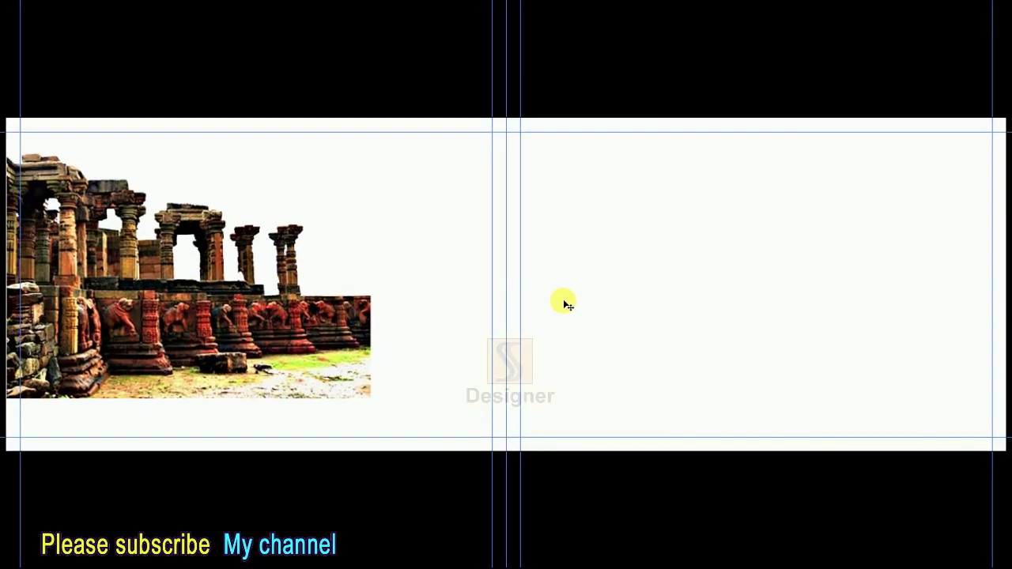
key(ctrl+plus)
key(ctrl+v)
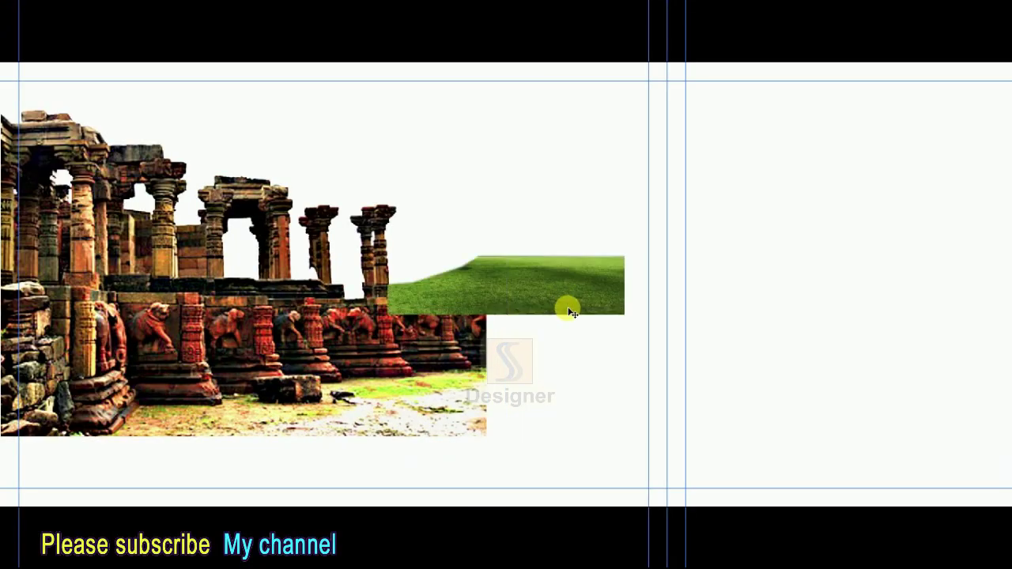
drag(558, 298, 561, 441)
key(ctrl+t)
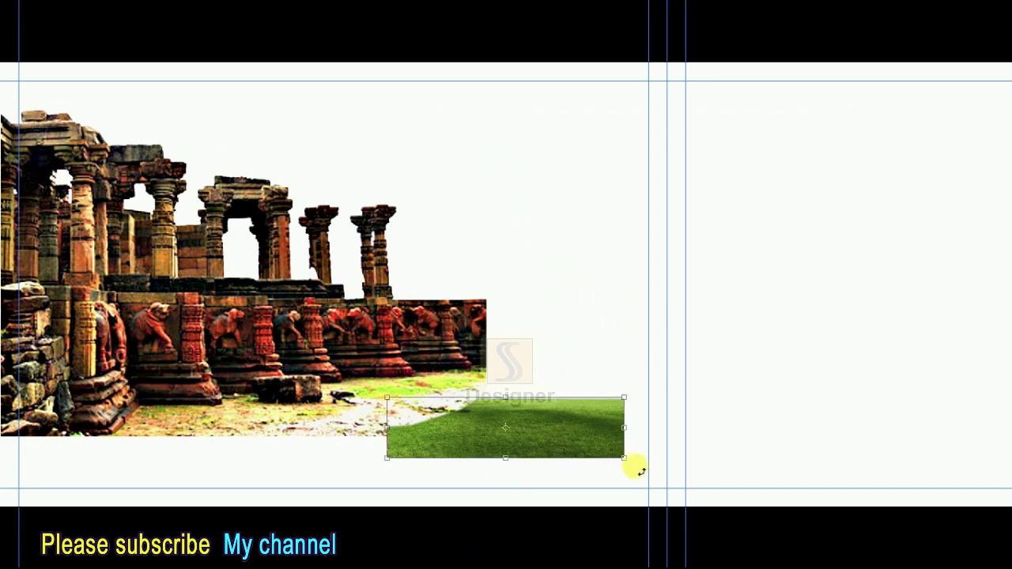
mouse_move(623, 456)
mouse_down()
mouse_move(662, 478)
mouse_move(721, 490)
mouse_move(621, 461)
mouse_move(659, 404)
mouse_move(720, 388)
mouse_up()
key(Return)
key(F7)
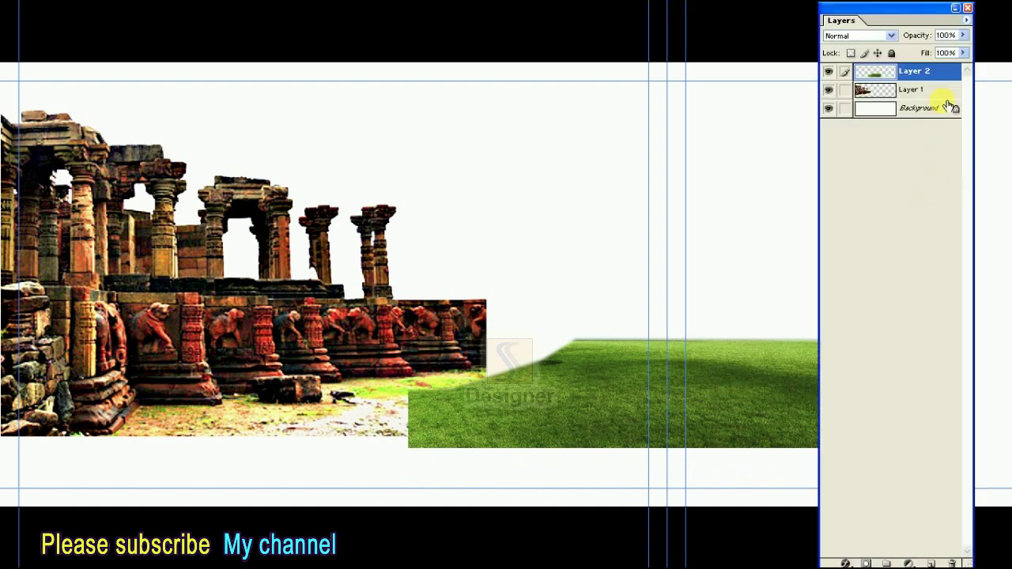
Duplicate the grass layer, flip the copy horizontally and slide it left under the ruins
click(966, 20)
click(909, 66)
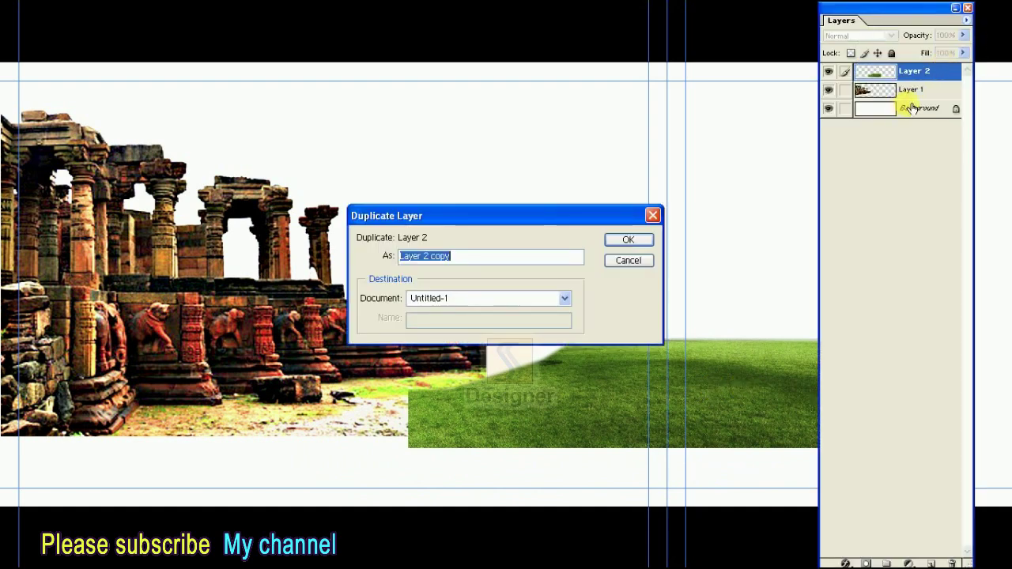
key(Return)
key(F7)
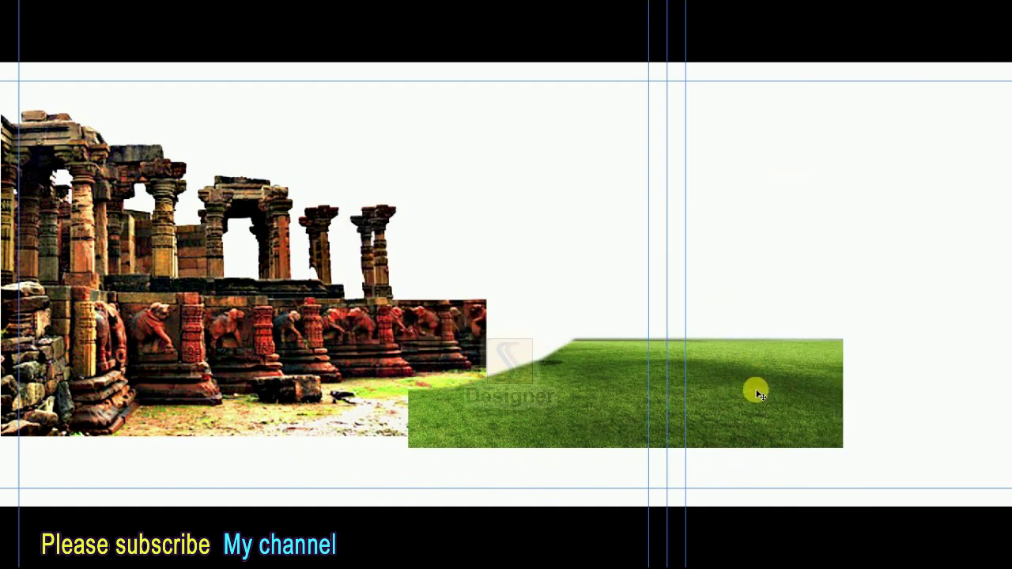
key(ctrl+t)
right_click(757, 400)
click(802, 537)
mouse_move(758, 424)
mouse_down()
mouse_move(580, 416)
mouse_move(598, 419)
mouse_up()
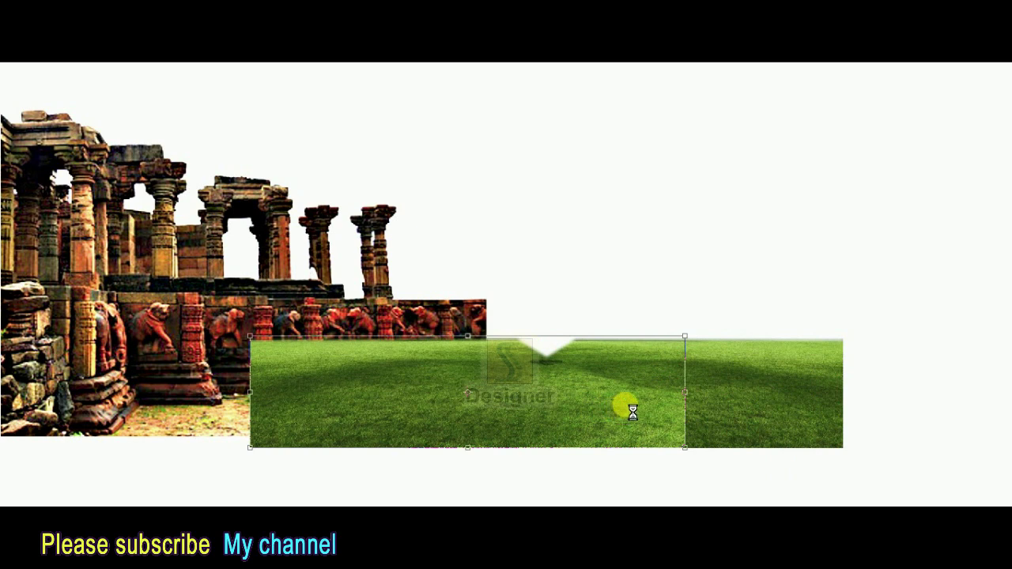
click(633, 409)
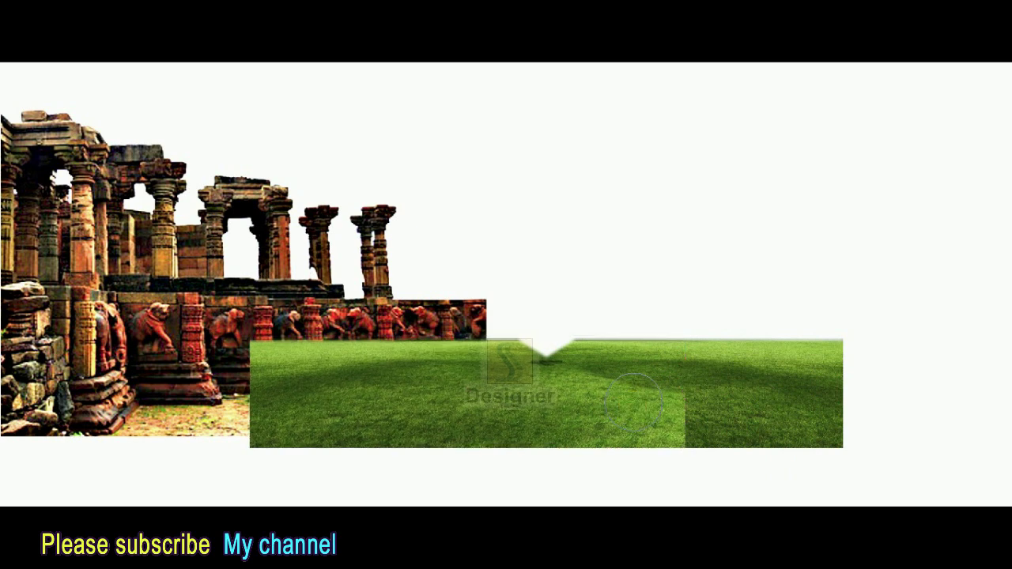
click(208, 39)
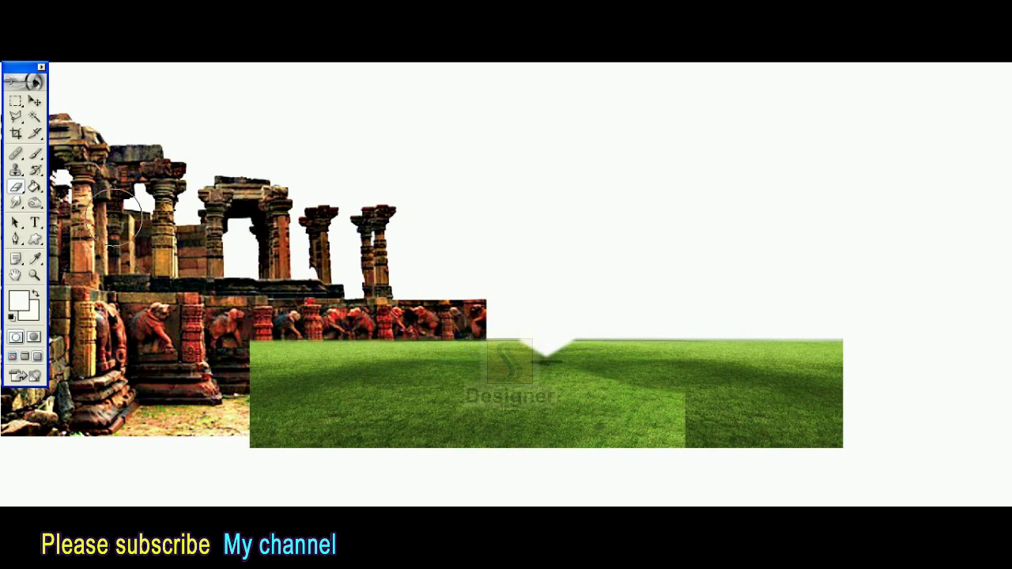
With the Eraser at reduced opacity and flow, brush away the vertical seam between the grass copies
click(15, 188)
click(43, 187)
click(208, 4)
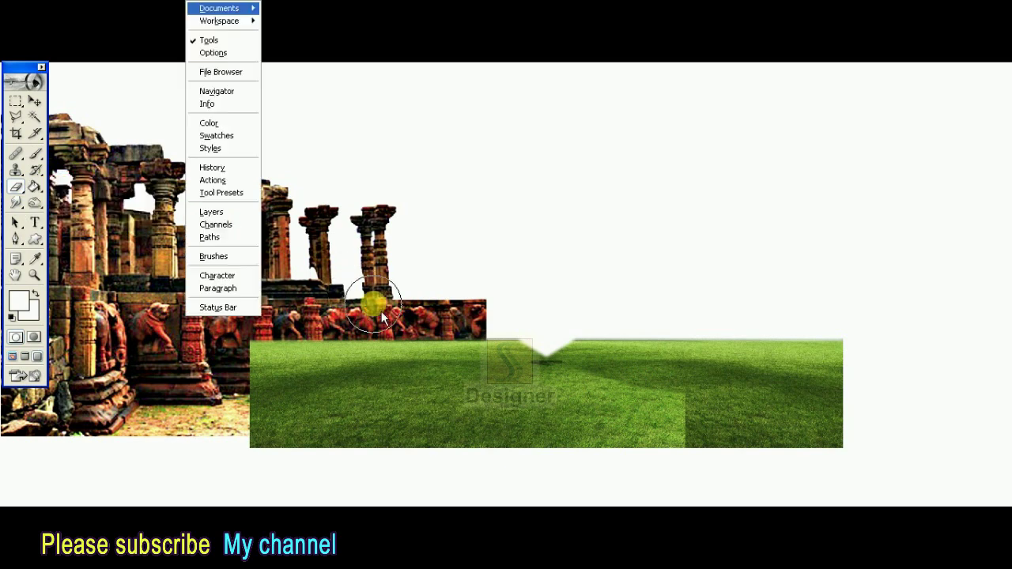
click(213, 53)
click(279, 13)
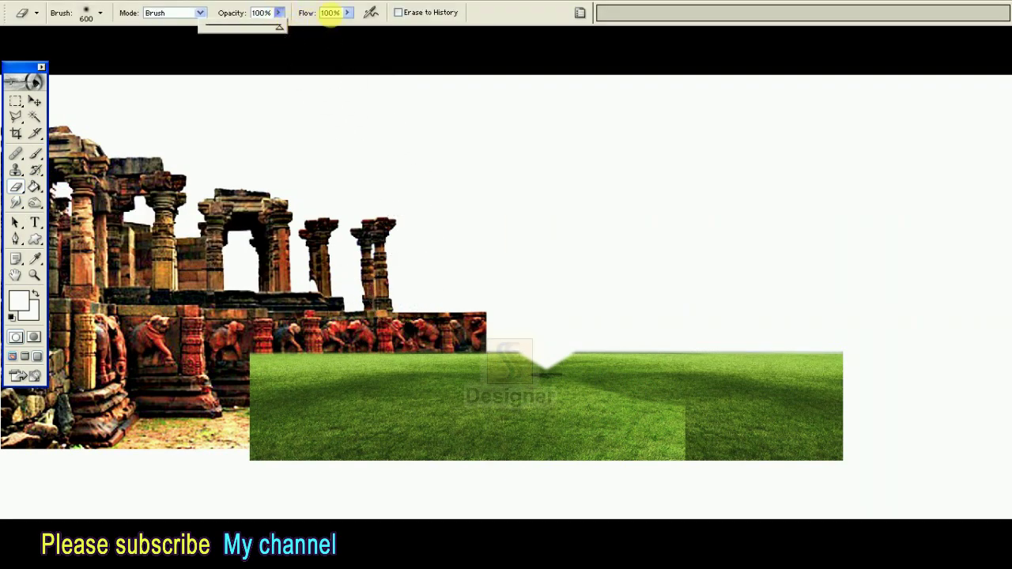
click(348, 13)
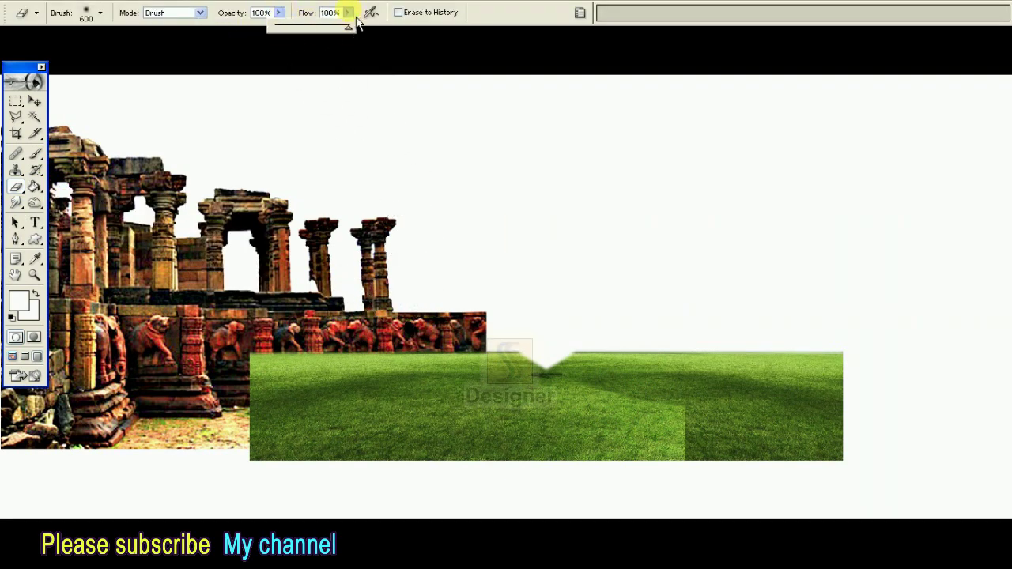
click(631, 397)
drag(609, 387, 696, 468)
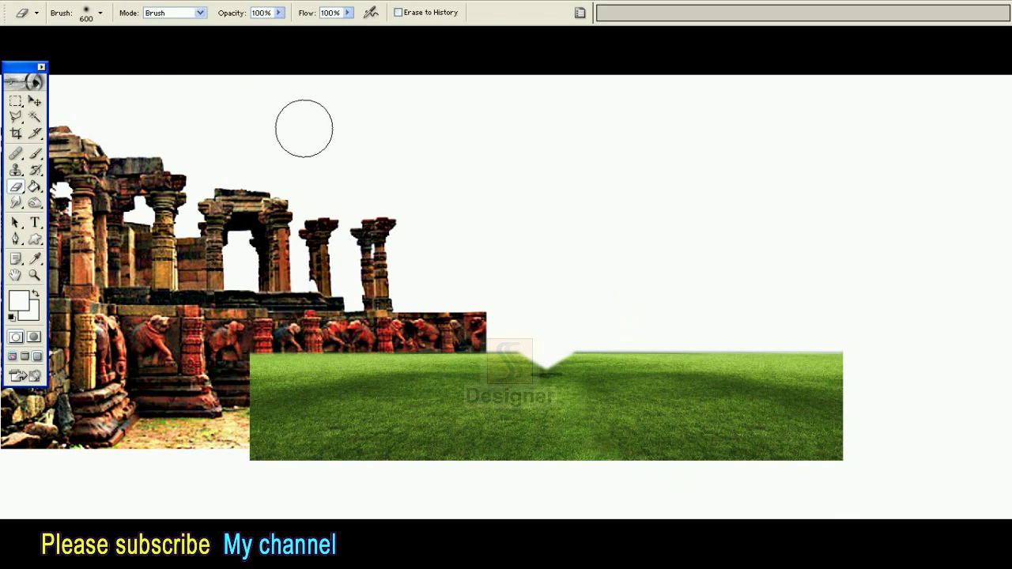
key(v)
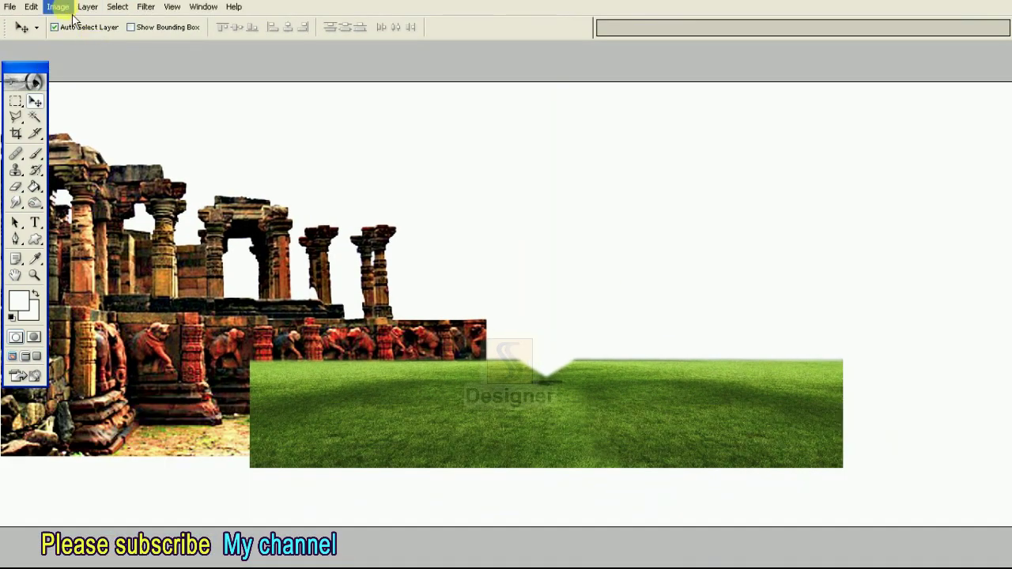
Check Levels without changes, then shift the grass layer slightly right
click(68, 8)
click(192, 44)
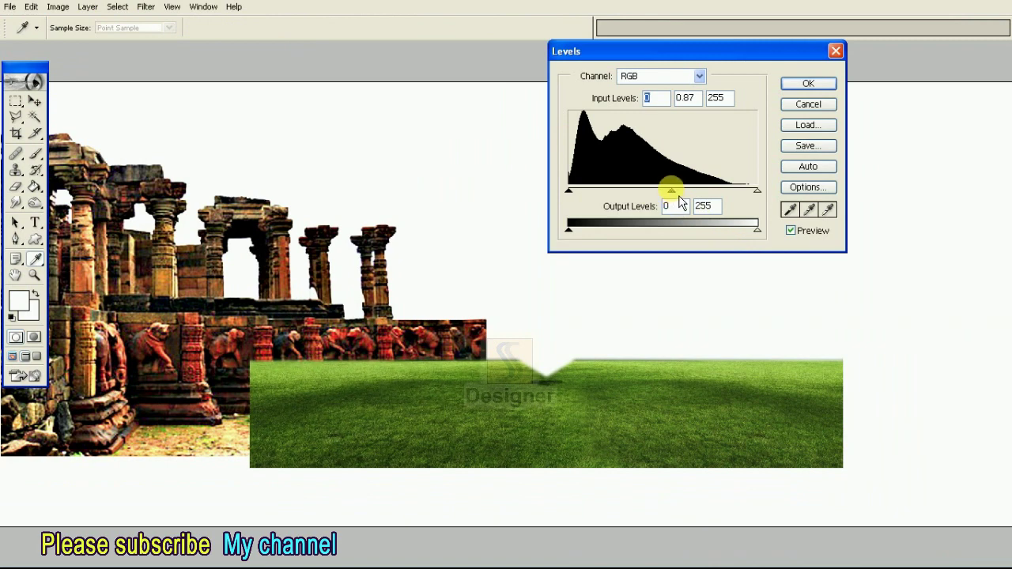
key(Return)
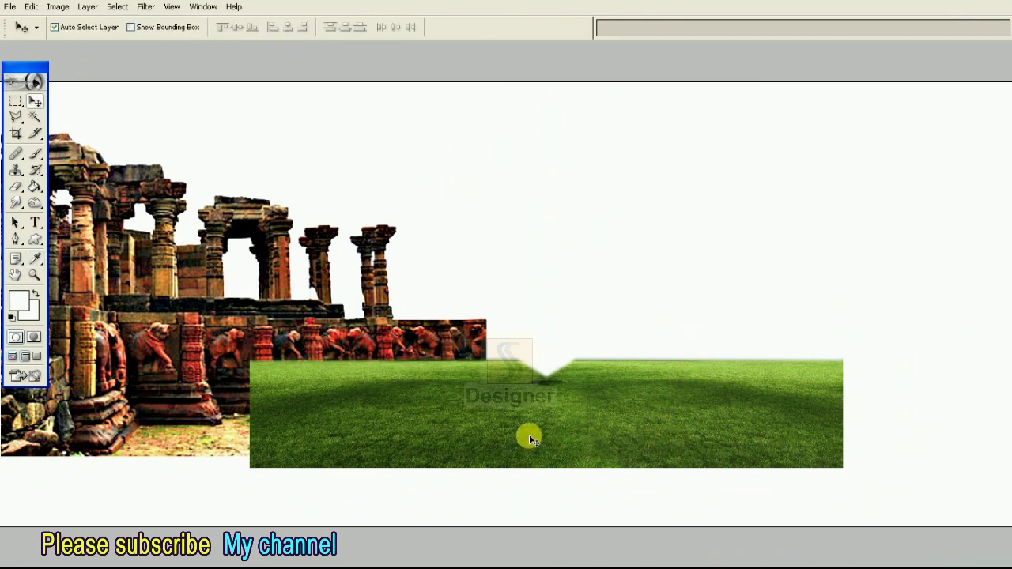
drag(514, 431, 580, 433)
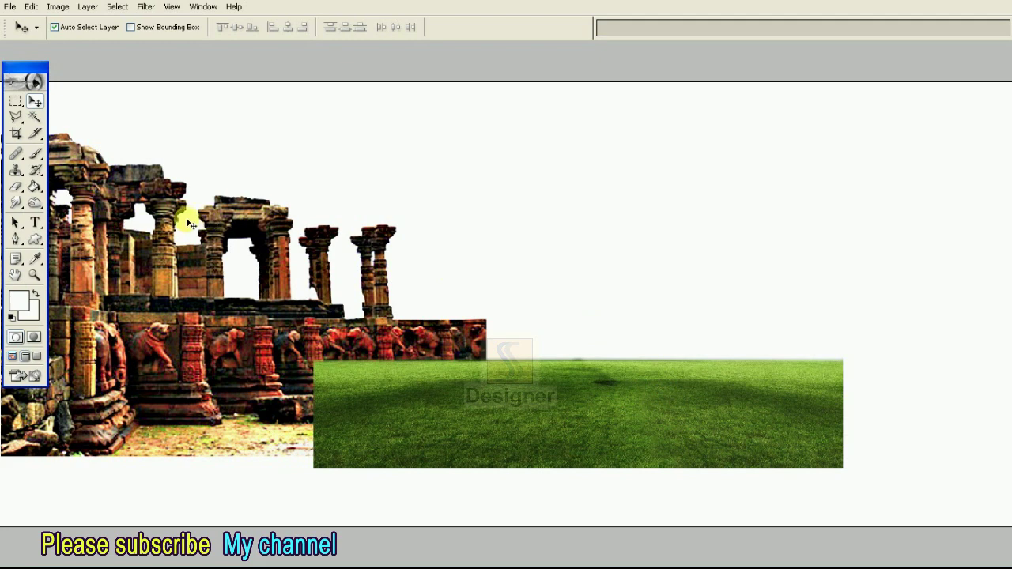
Link Layer 2 with its copy and merge the linked grass layers into one
key(F7)
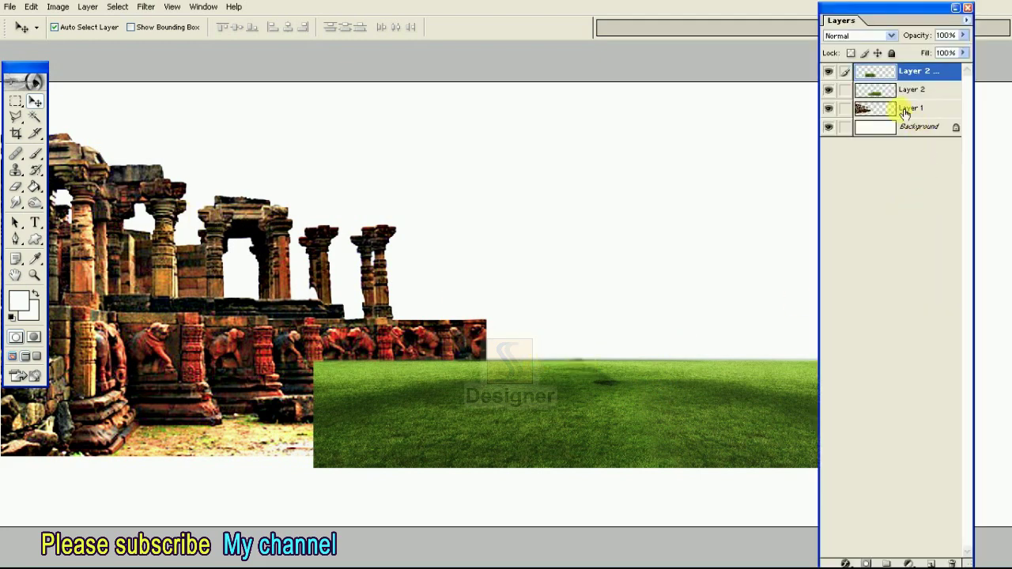
click(844, 91)
click(968, 17)
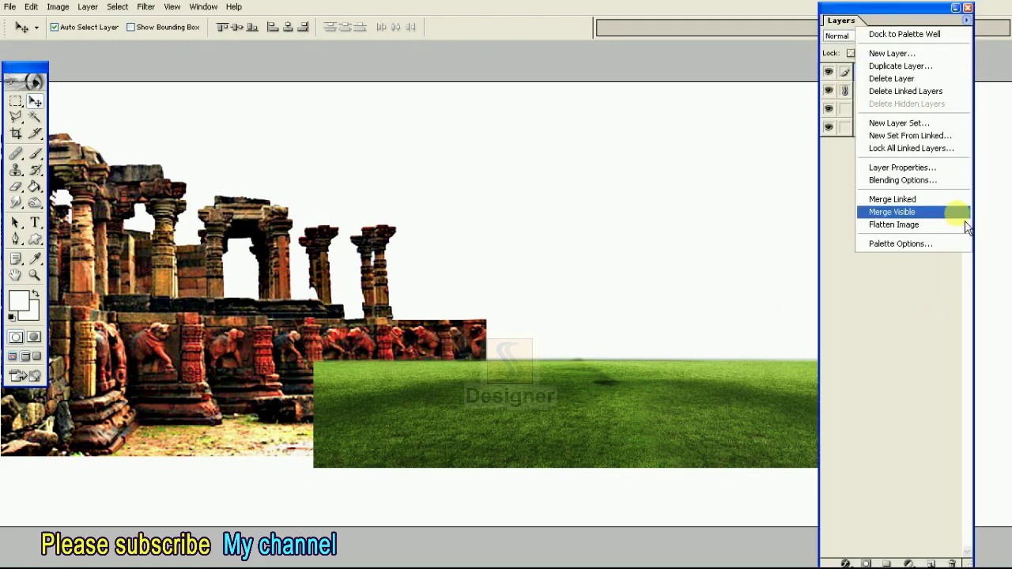
click(944, 199)
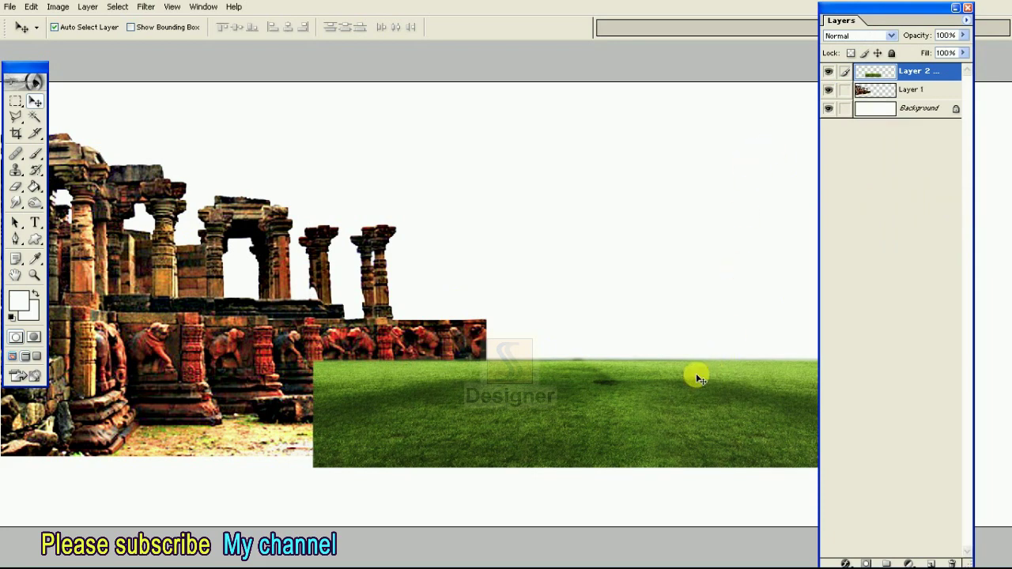
key(F7)
Move the merged grass left and down beneath the temple, with the whole spread and guides shown
key(Tab)
drag(622, 400, 355, 473)
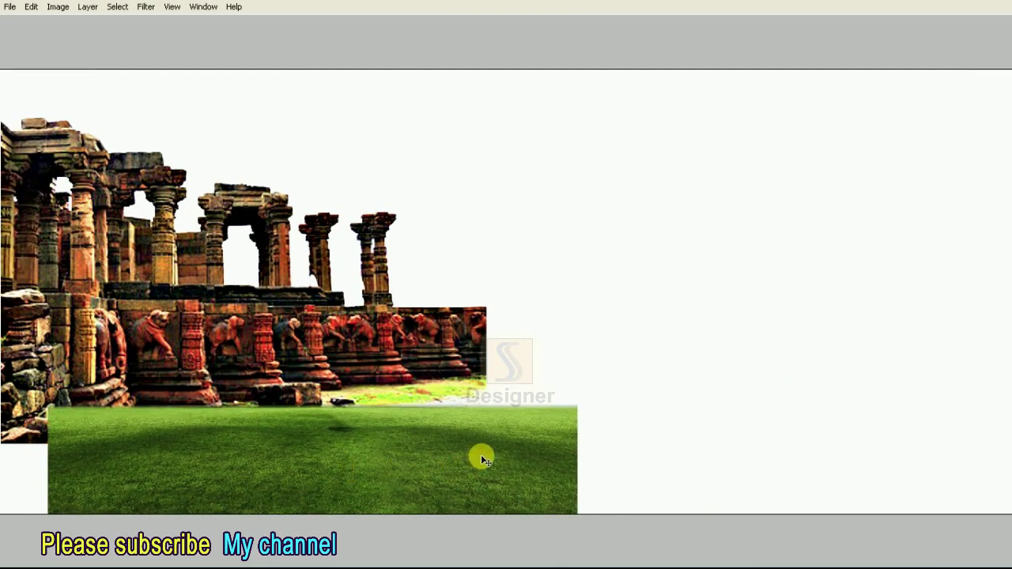
key(ctrl+0)
key(ctrl+semicolon)
key(ctrl+t)
right_click(353, 405)
Distort the grass into a trapezoid, stretching its right corners out so the right edge slopes down
click(397, 472)
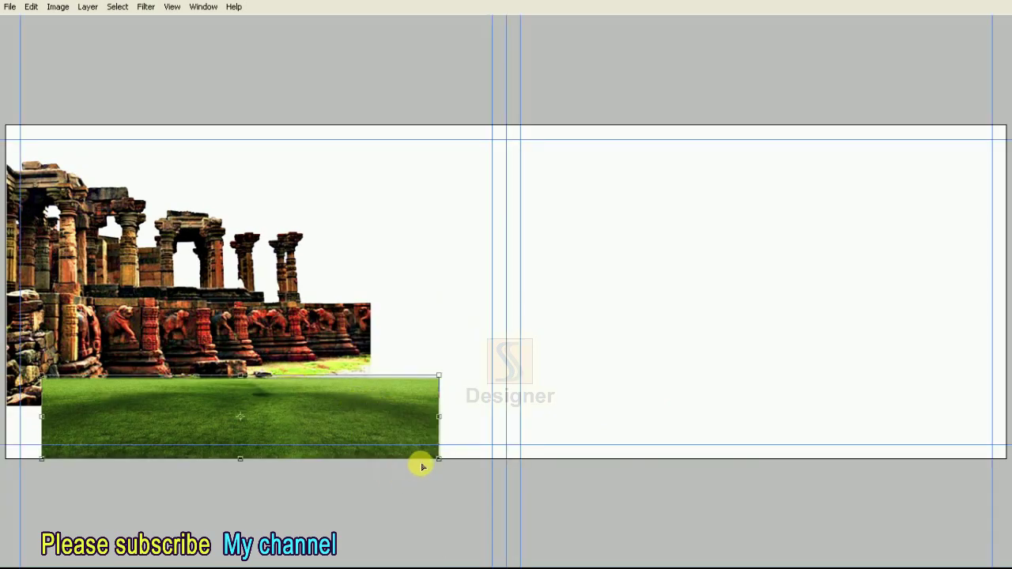
drag(439, 463, 562, 459)
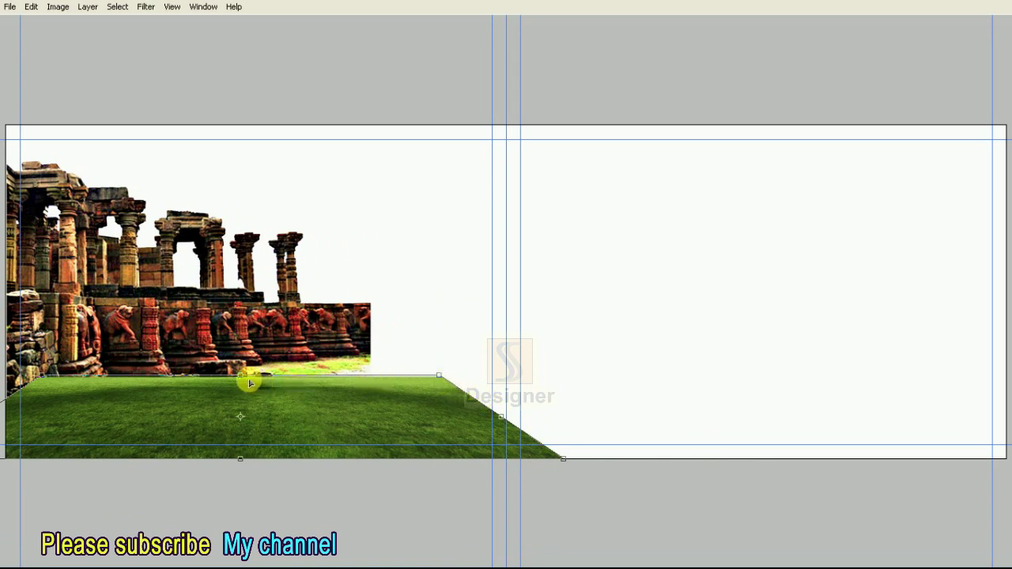
drag(244, 381, 235, 366)
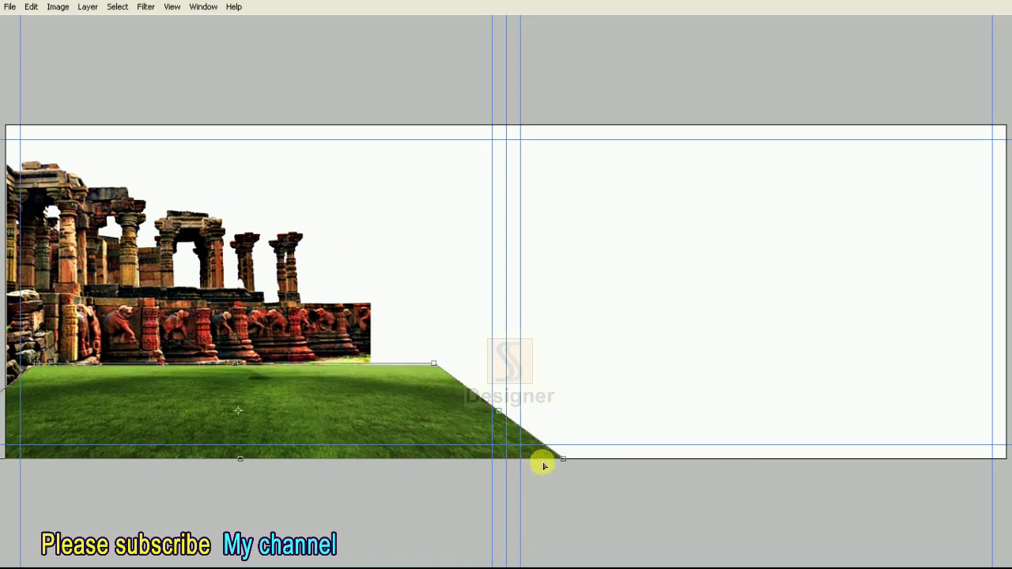
drag(562, 459, 621, 458)
right_click(398, 374)
mouse_move(446, 362)
mouse_down()
mouse_move(462, 360)
mouse_move(457, 397)
mouse_up()
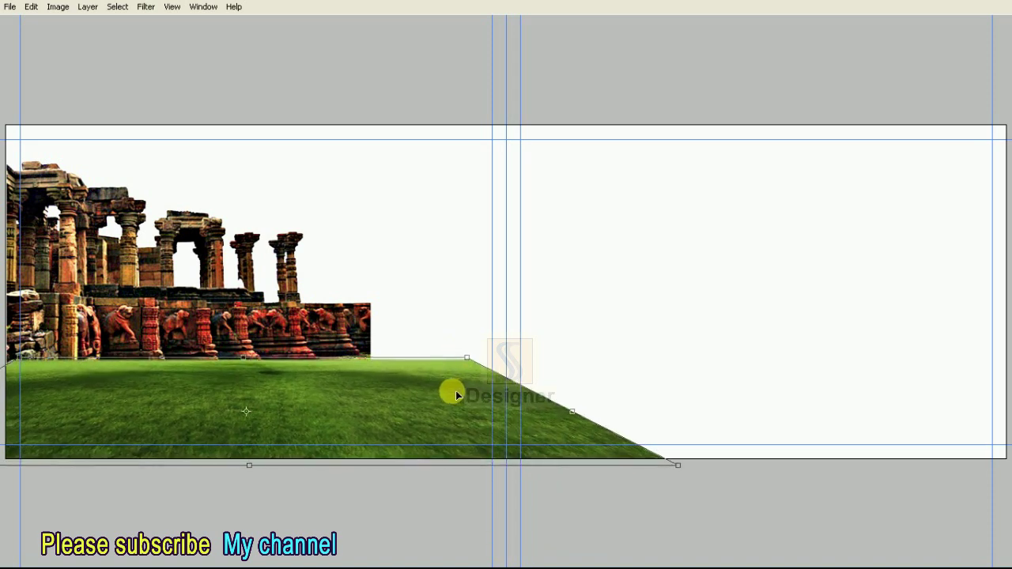
drag(466, 365, 475, 352)
drag(615, 330, 616, 333)
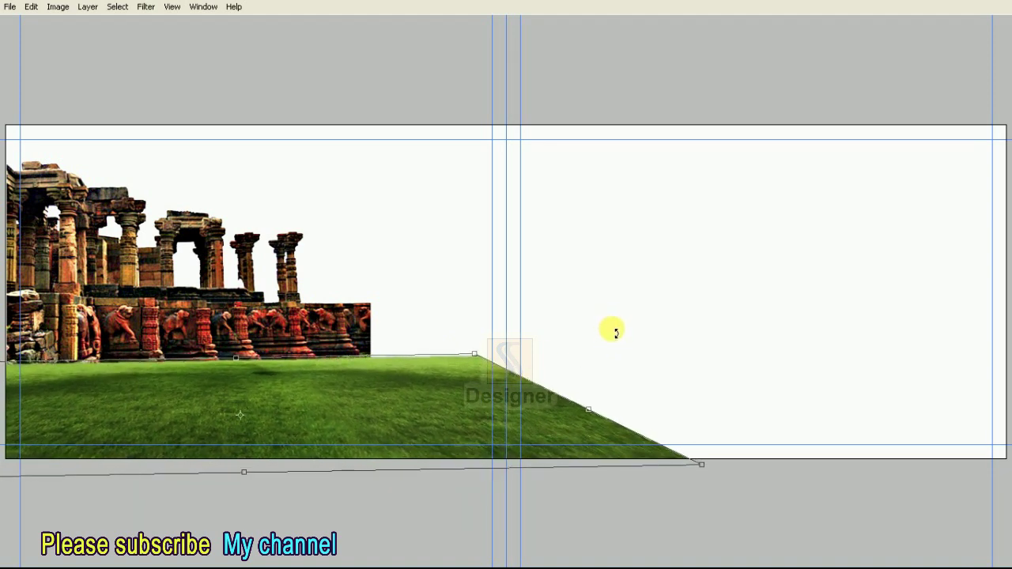
drag(474, 355, 511, 348)
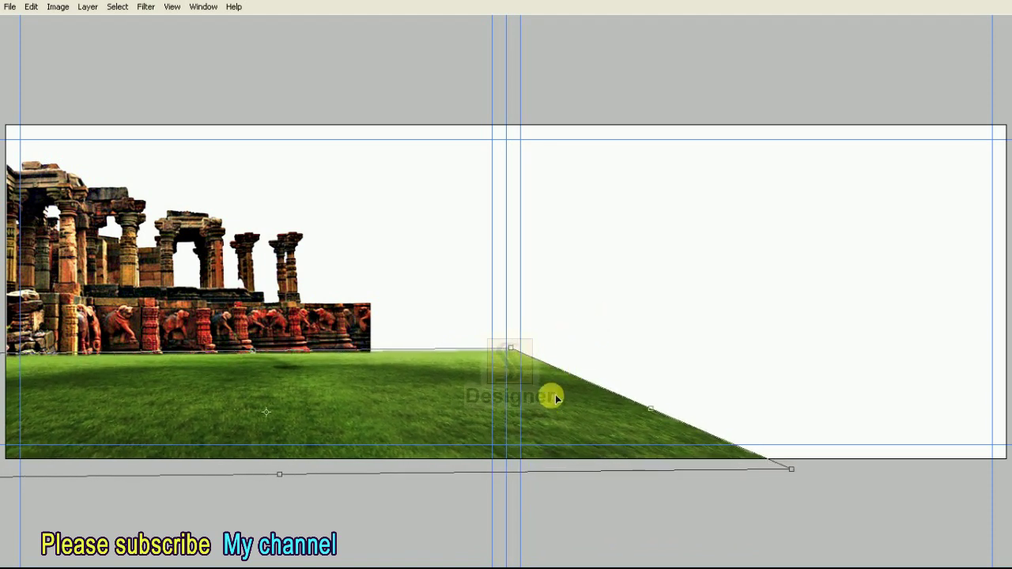
key(Down)
key(Down)
key(Down)
key(Down)
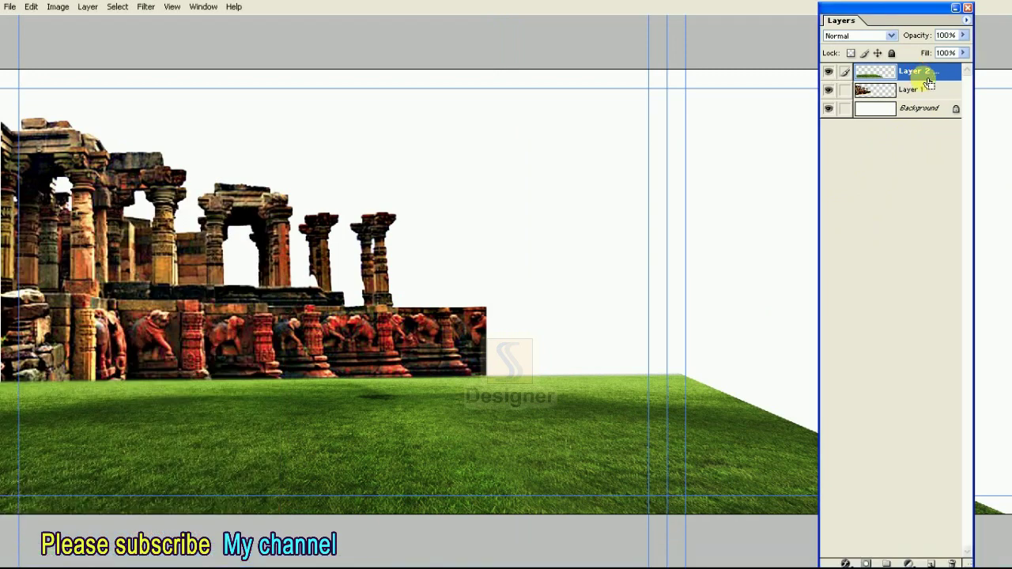
Move the grass layer below the temple and set the Eraser's opacity and flow
drag(927, 83, 916, 98)
key(alt+w)
key(Down)
key(Down)
key(Return)
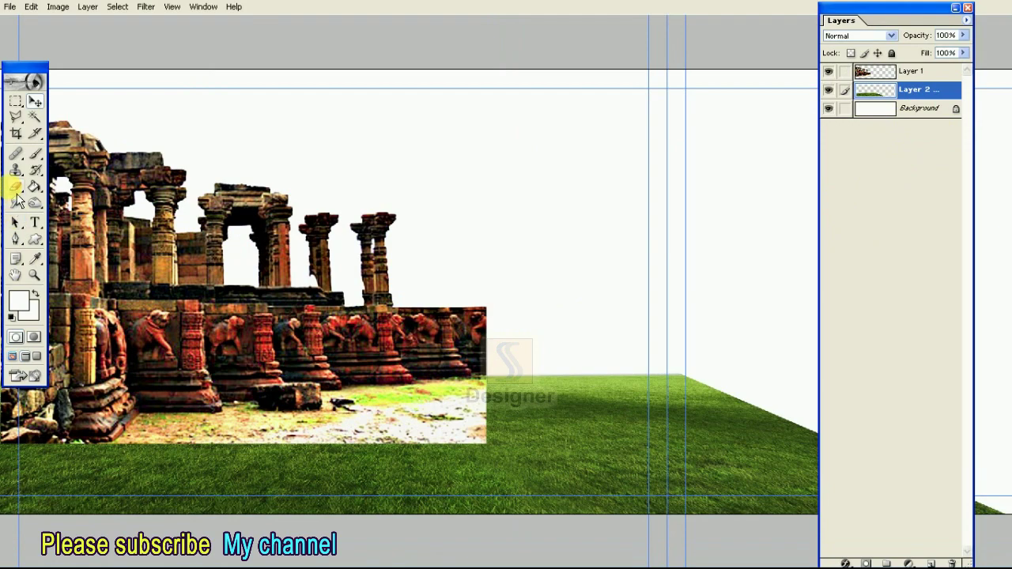
drag(15, 190, 65, 185)
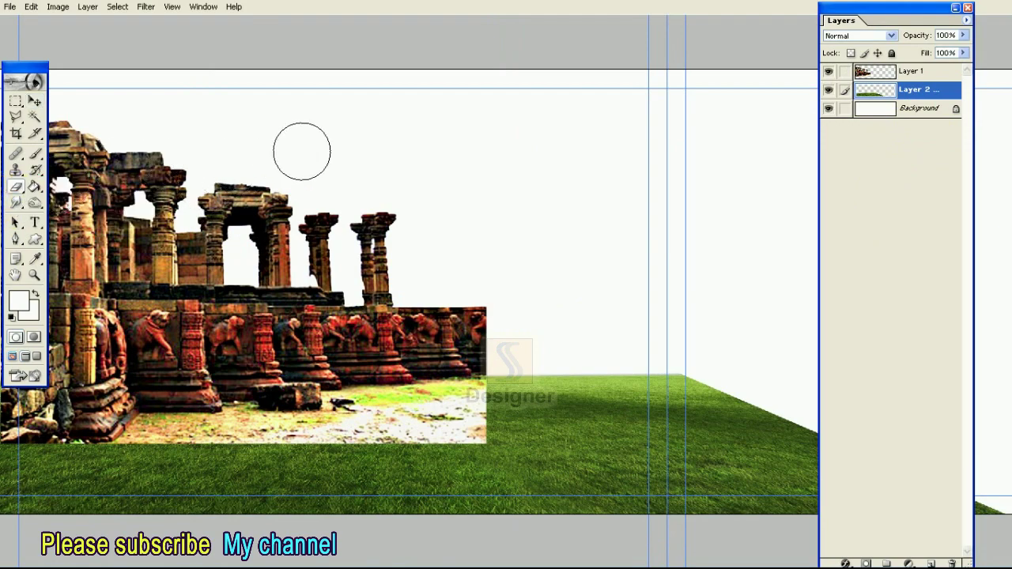
key(f)
key(f)
key(f)
key(f)
key(f)
key(f)
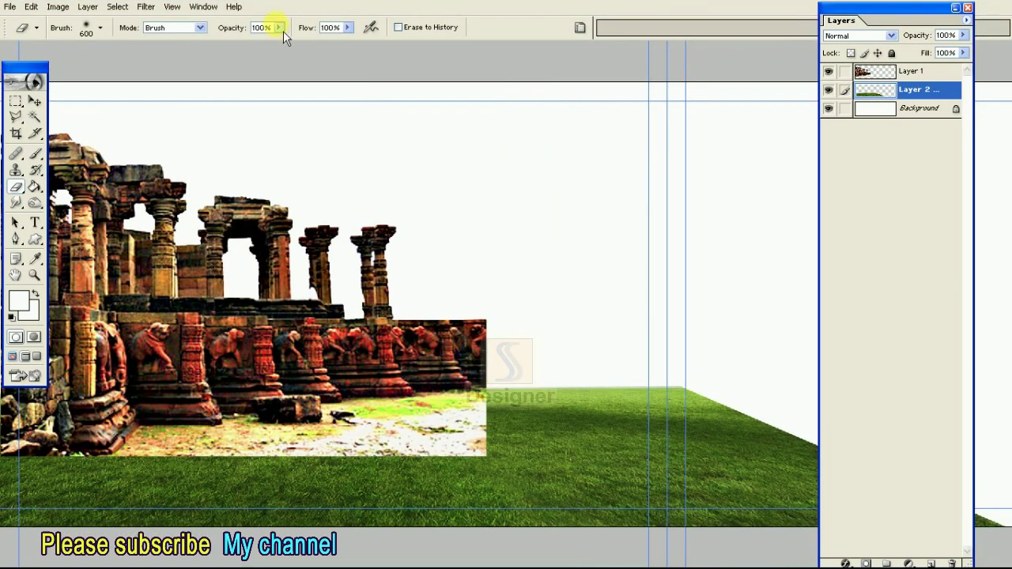
click(283, 31)
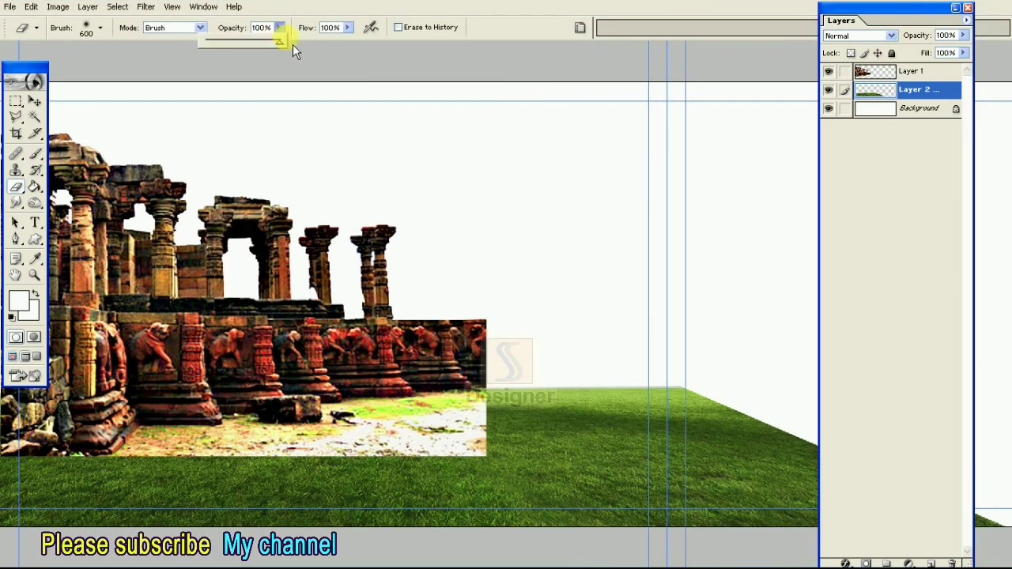
click(347, 28)
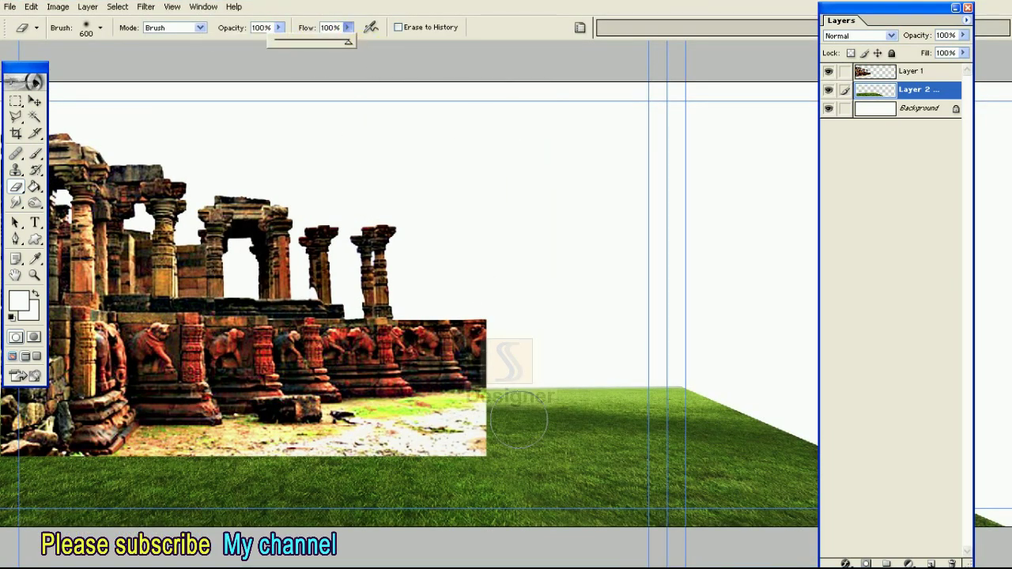
On the temple layer, erase its lower edge and foreground path so it fades into the grass
click(869, 73)
click(828, 71)
click(829, 71)
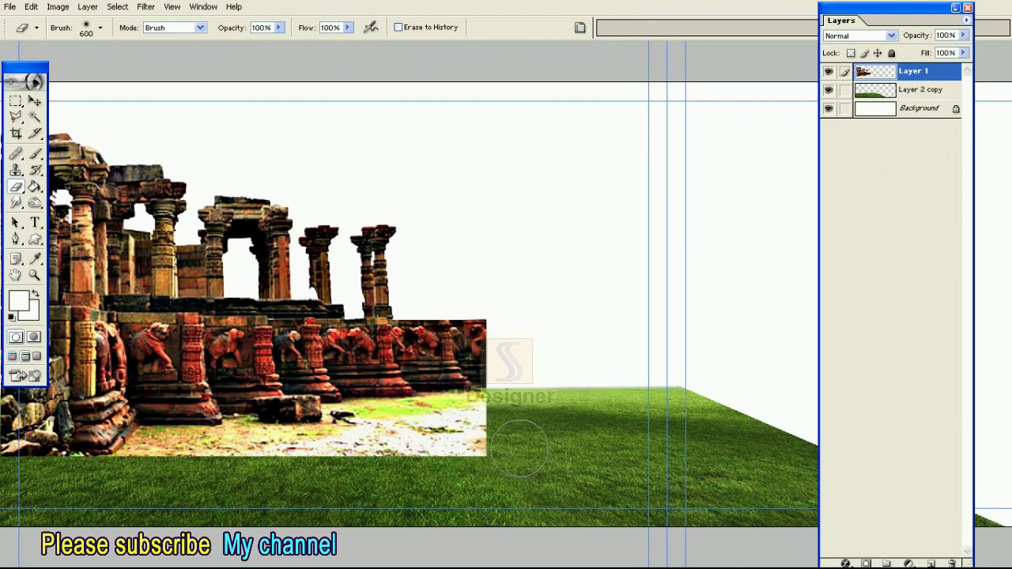
drag(517, 447, 378, 490)
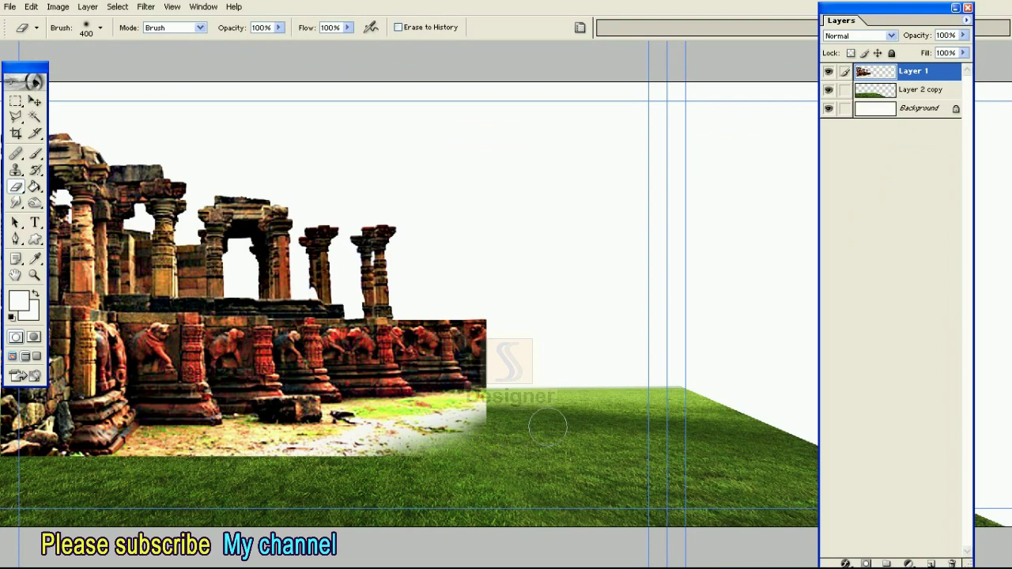
drag(547, 426, 498, 415)
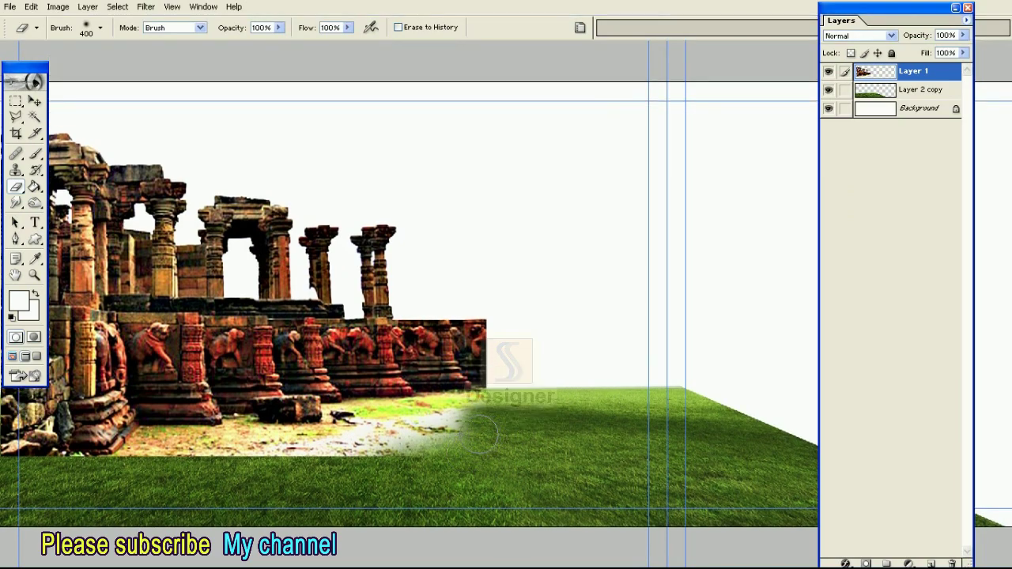
key(Tab)
drag(478, 433, 303, 467)
drag(498, 419, 146, 467)
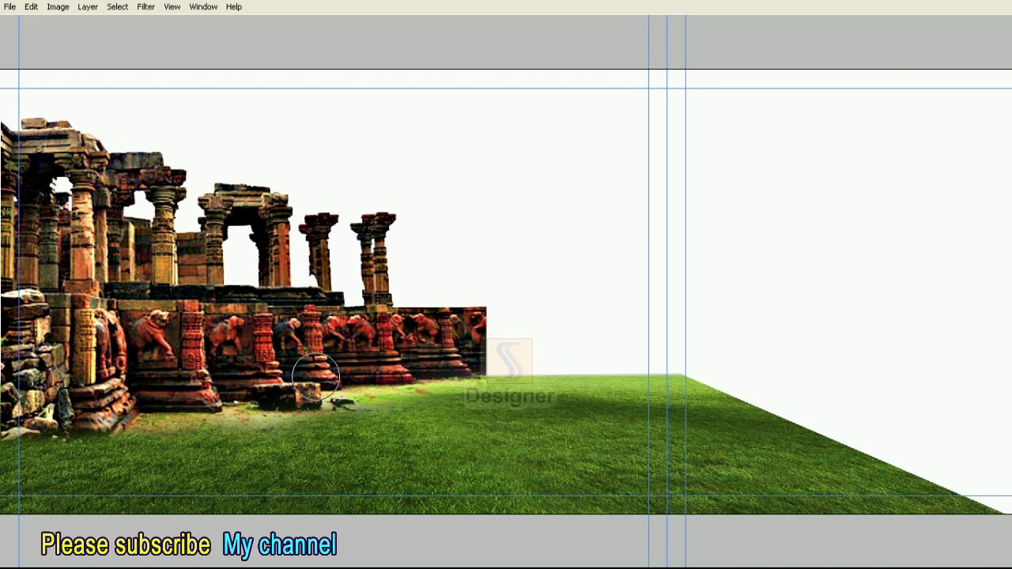
Darken the grass along the temple base and begin lassoing the wall's right end
drag(225, 419, 261, 419)
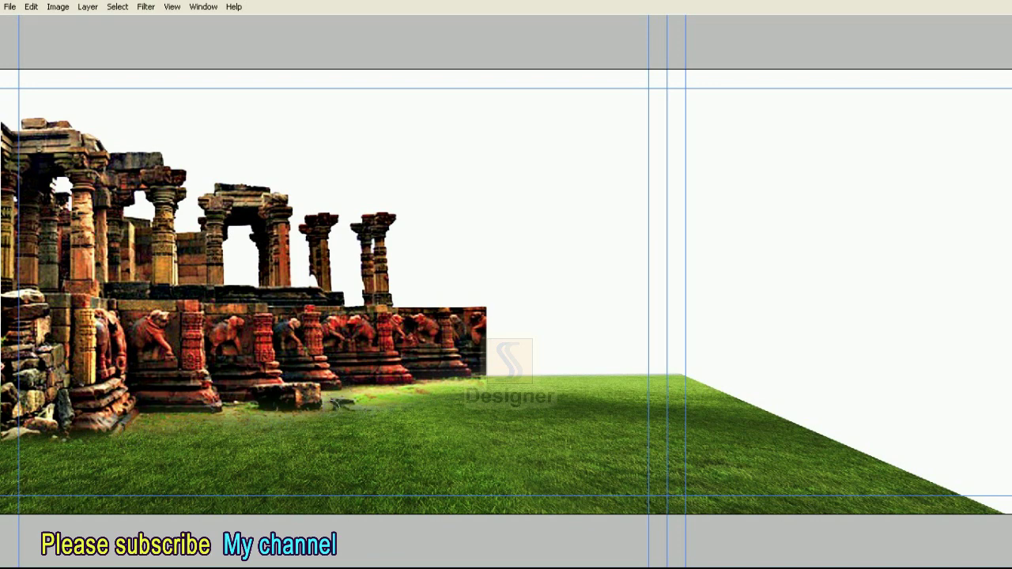
drag(357, 400, 492, 379)
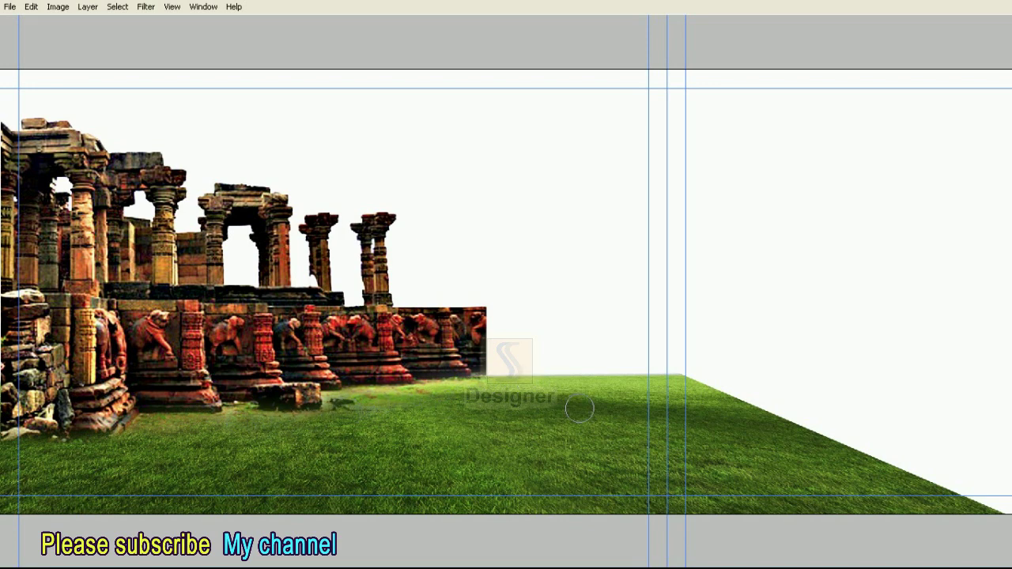
right_click(561, 323)
click(560, 308)
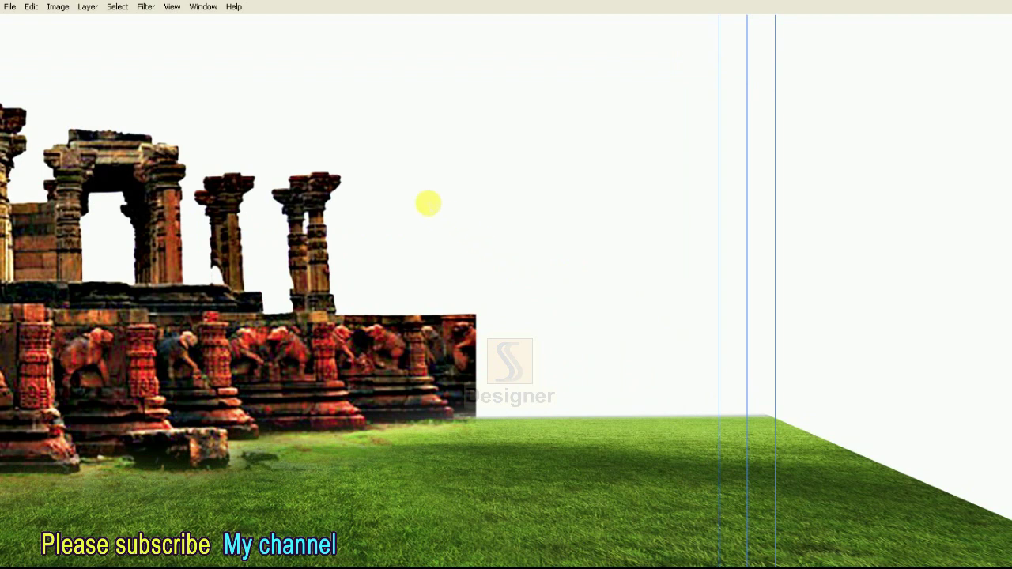
drag(420, 197, 403, 278)
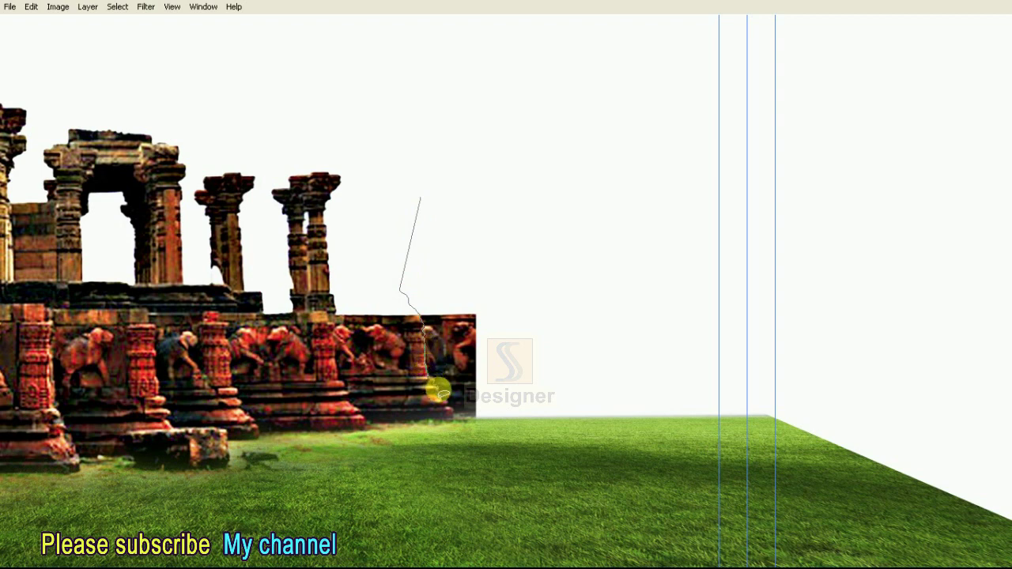
Close the wall-end outline, feather it 1 px, delete it, deselect and fit the spread in view
mouse_move(453, 415)
mouse_down()
mouse_move(472, 467)
mouse_move(633, 235)
mouse_up()
right_click(544, 291)
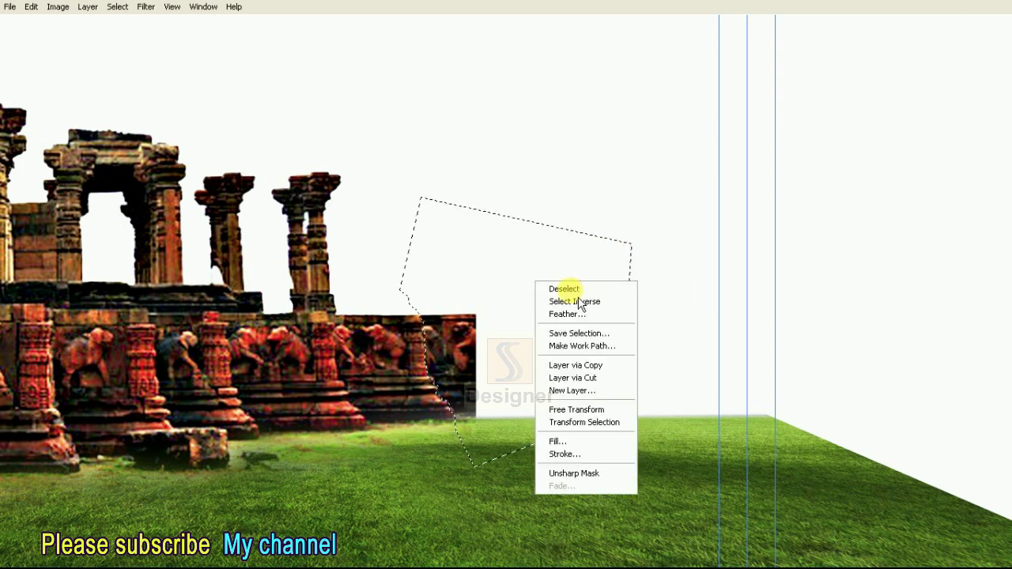
click(565, 314)
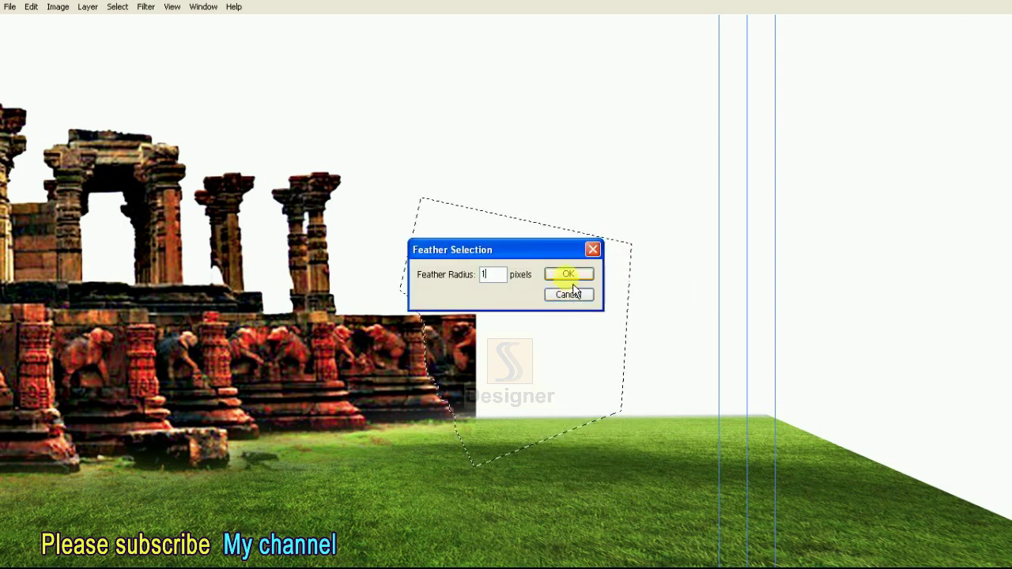
click(569, 274)
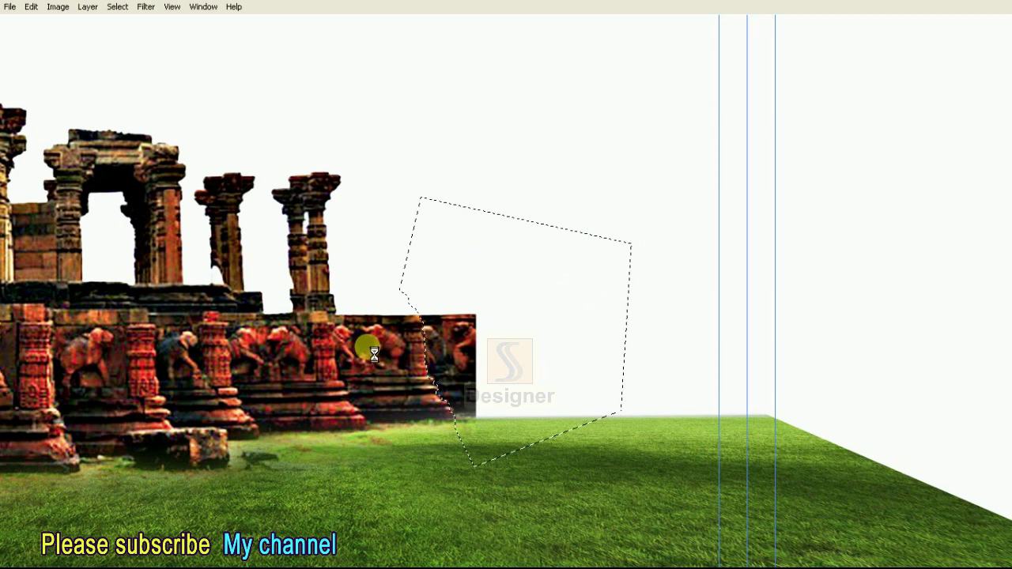
key(Delete)
key(ctrl+d)
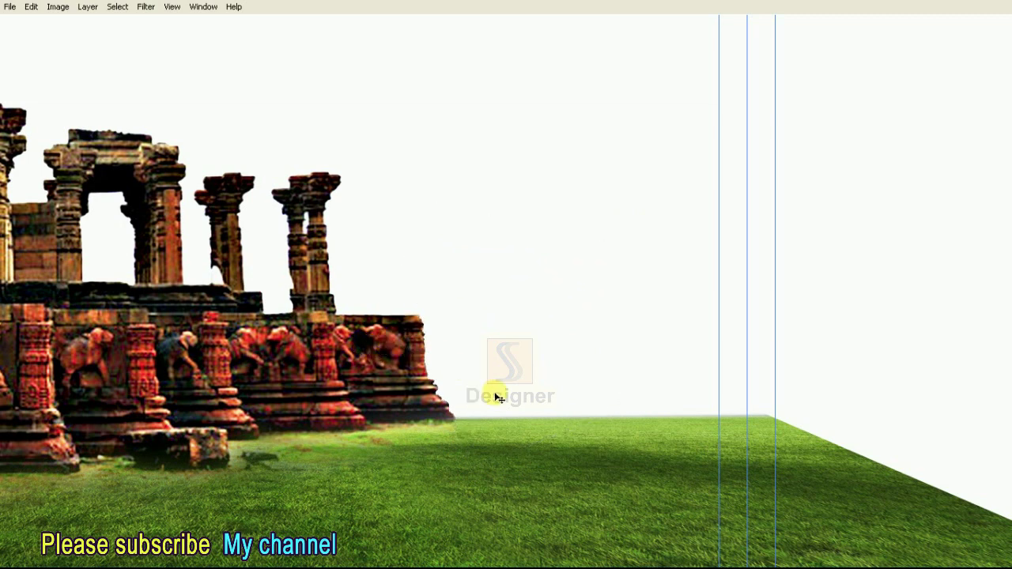
key(ctrl+0)
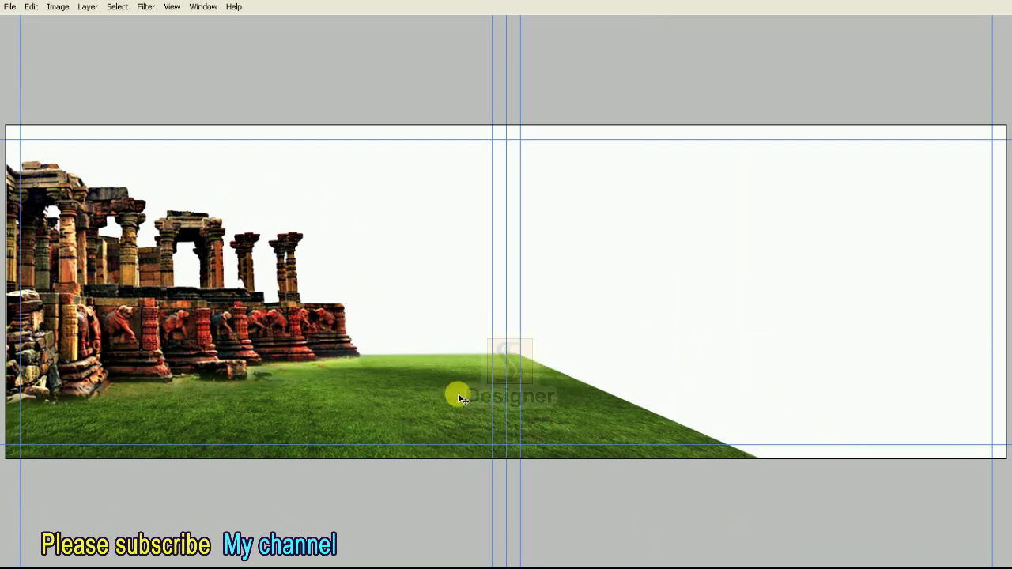
Distort the grass layer, pulling its right side slightly lower
key(ctrl+minus)
key(ctrl+t)
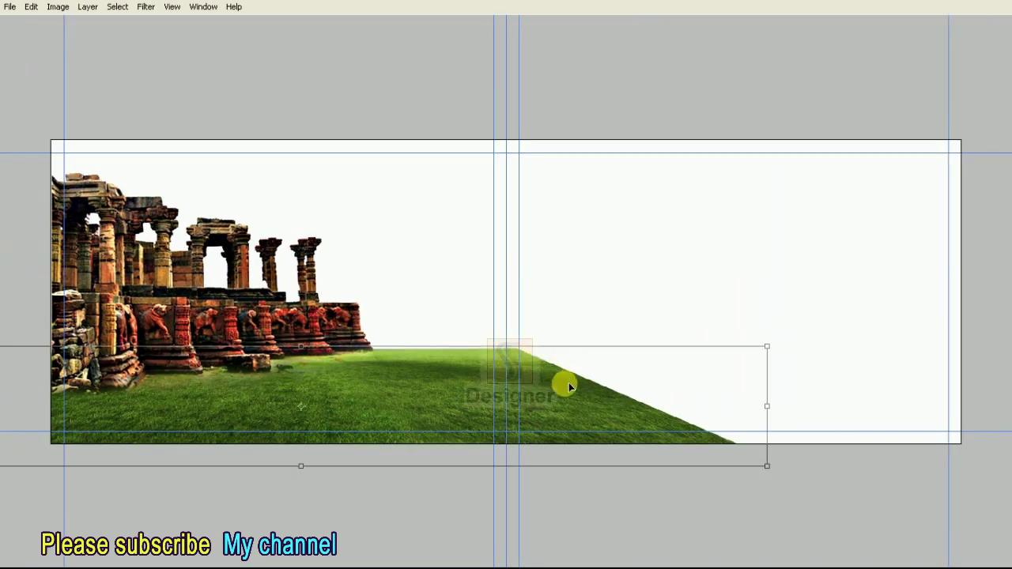
right_click(580, 365)
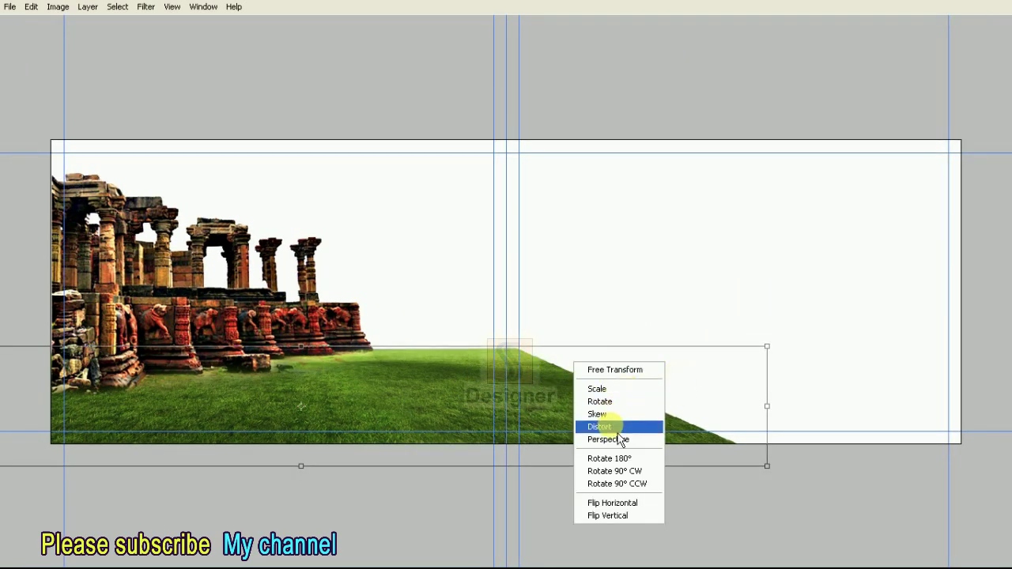
click(780, 309)
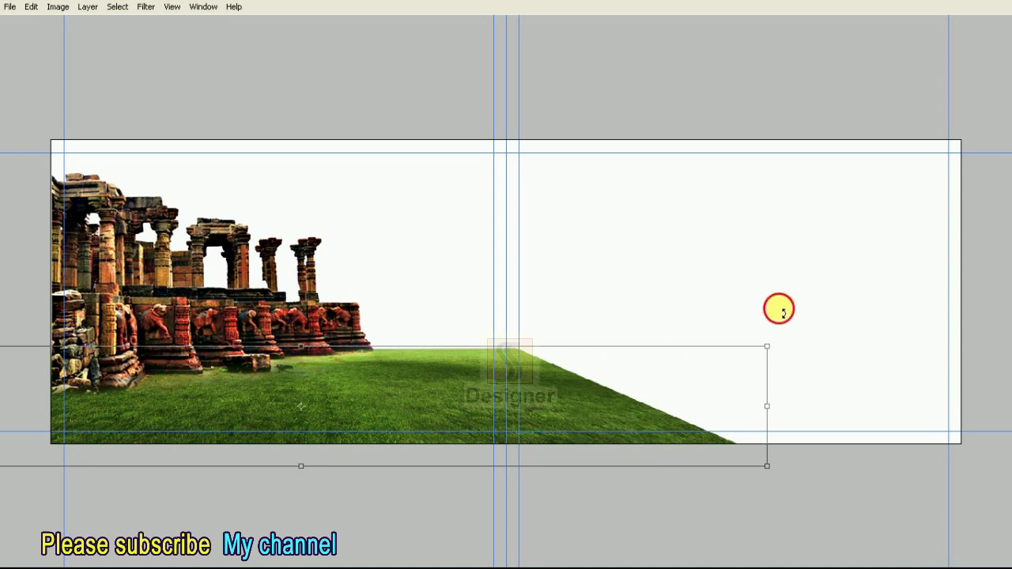
drag(790, 313, 732, 348)
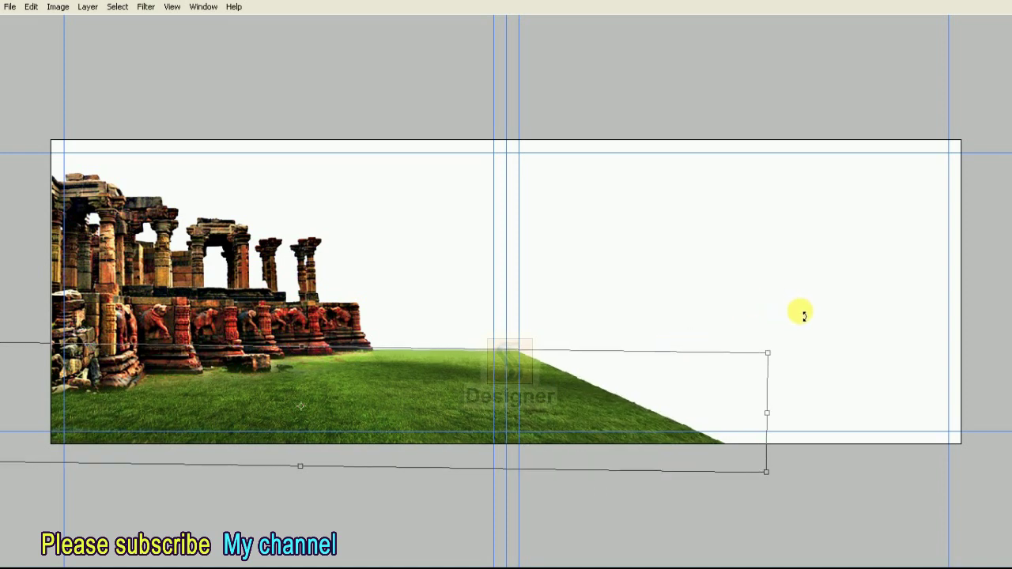
key(super)
key(super)
Skew the grass, stretching its lower-right corner further right and shifting the top edge left
right_click(596, 390)
click(633, 445)
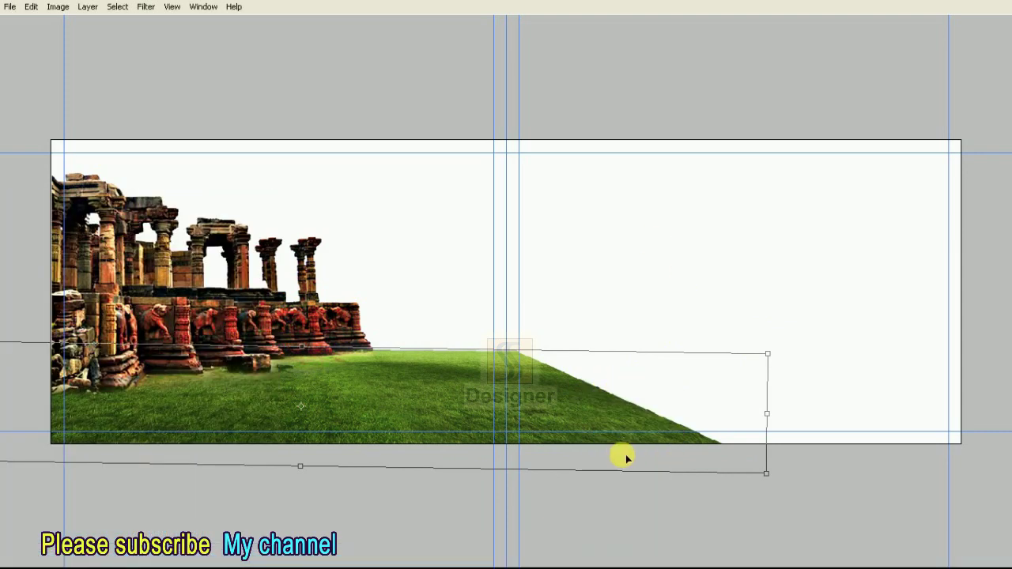
drag(771, 475, 864, 474)
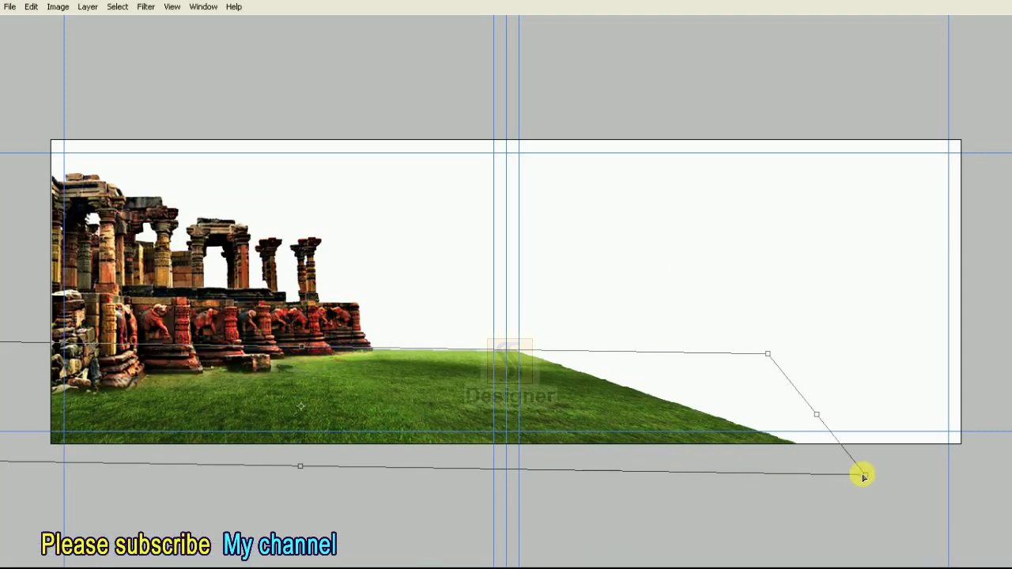
drag(767, 356, 722, 357)
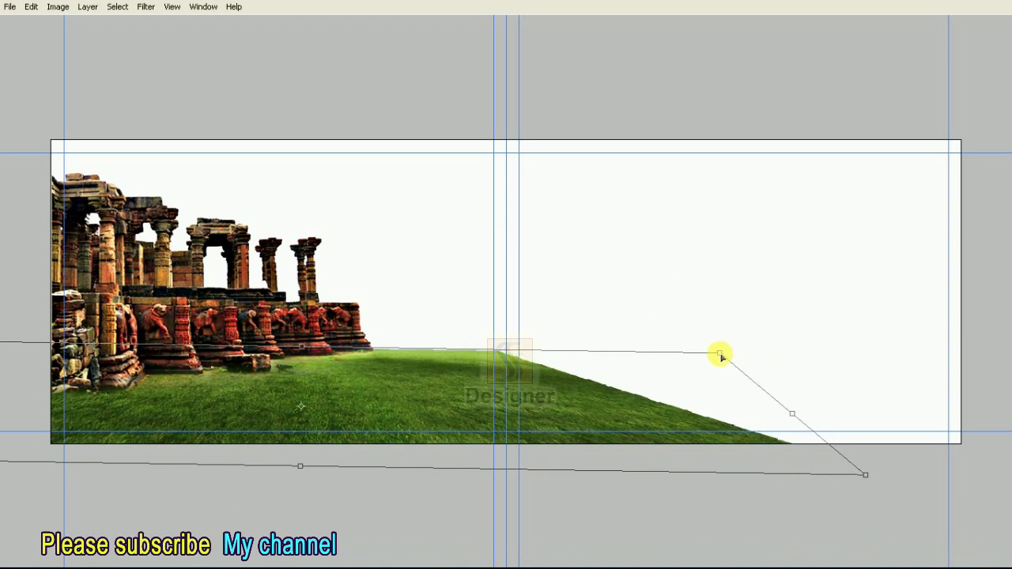
drag(302, 350, 255, 349)
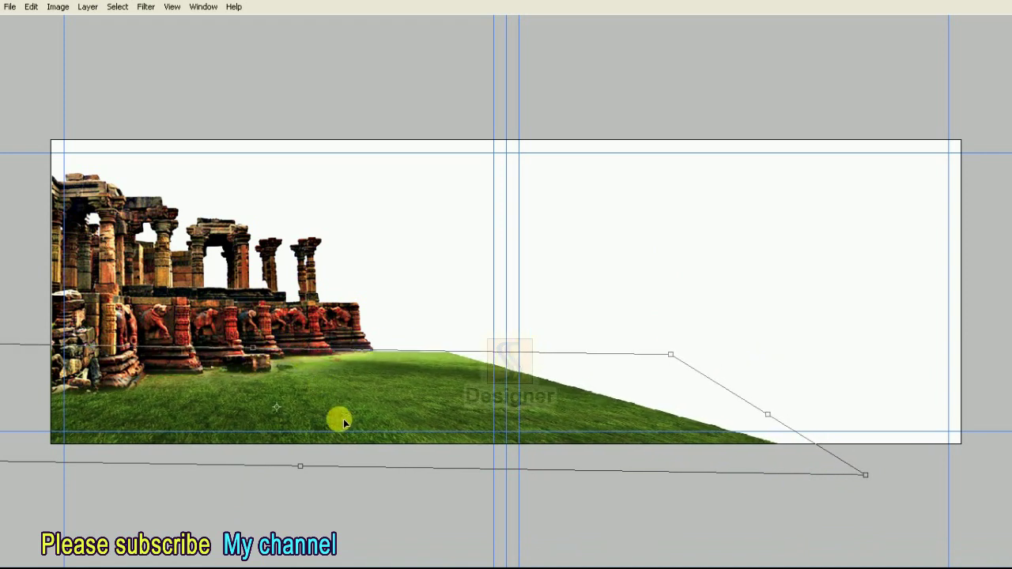
drag(307, 471, 293, 465)
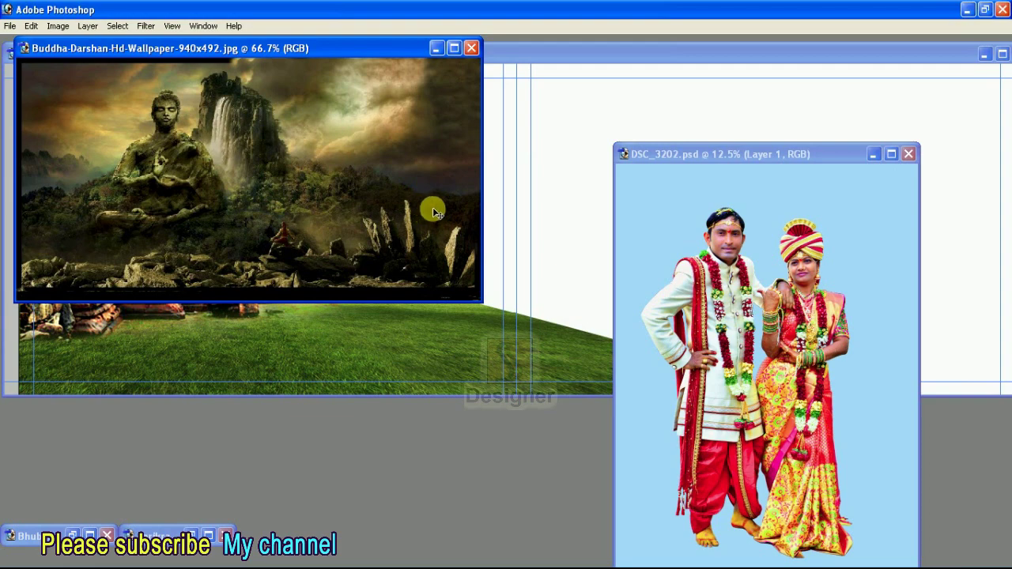
Drag the stormy landscape image into the spread and scale it over the temple area
mouse_move(435, 210)
mouse_down()
mouse_move(546, 275)
mouse_move(382, 240)
mouse_up()
mouse_move(491, 308)
mouse_down()
mouse_move(553, 300)
mouse_move(358, 322)
mouse_up()
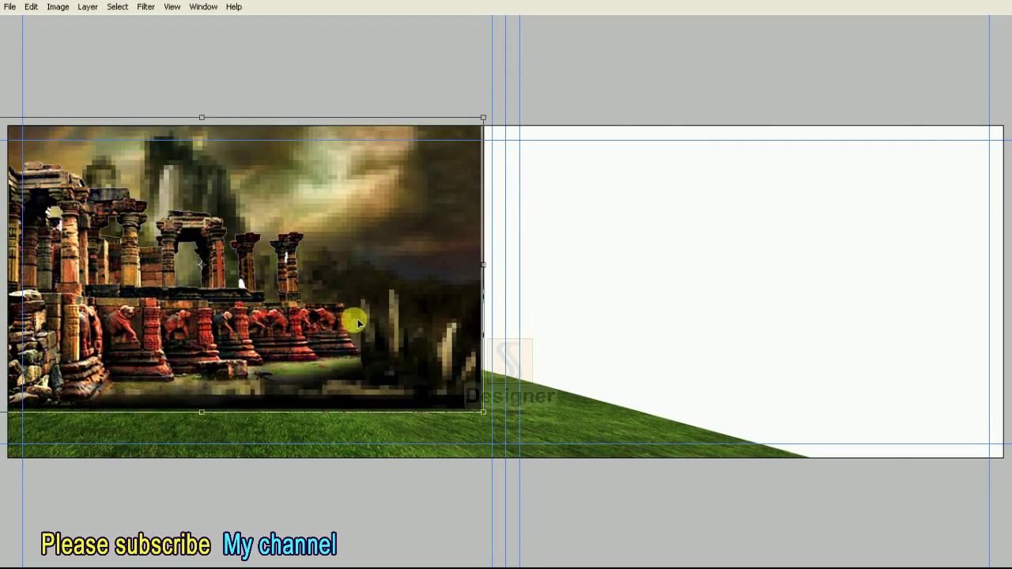
drag(483, 117, 537, 91)
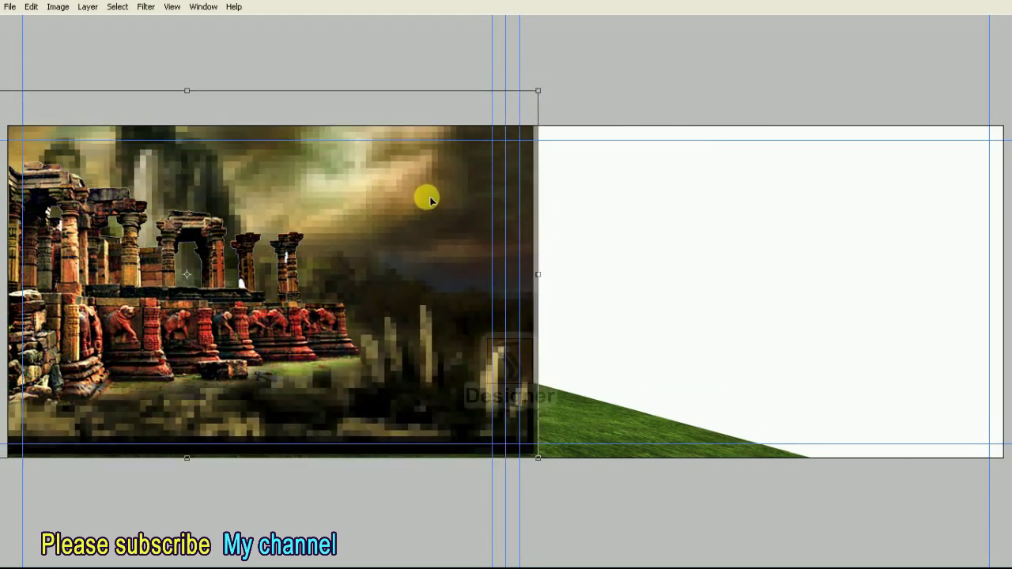
drag(427, 199, 431, 210)
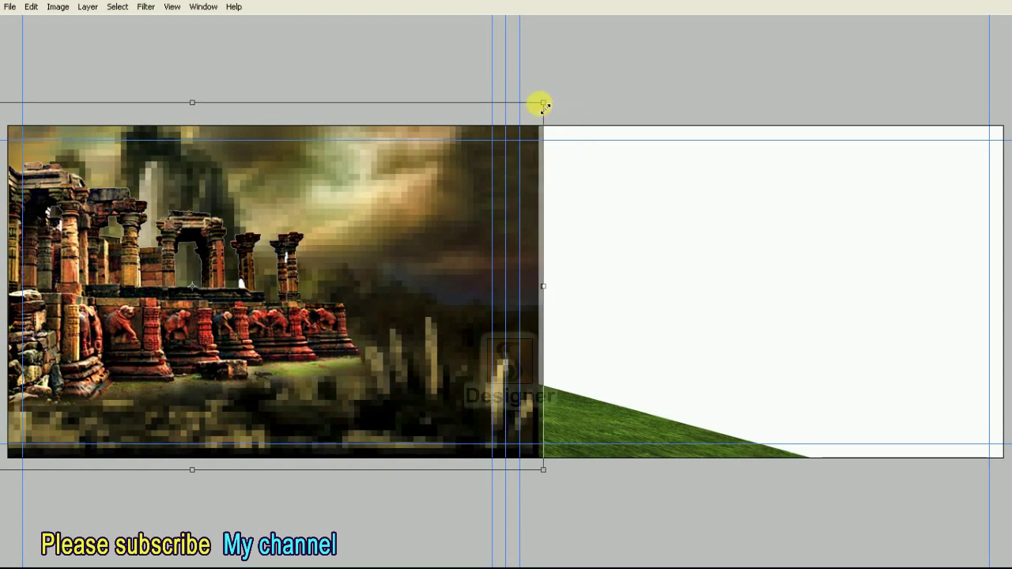
drag(542, 103, 551, 98)
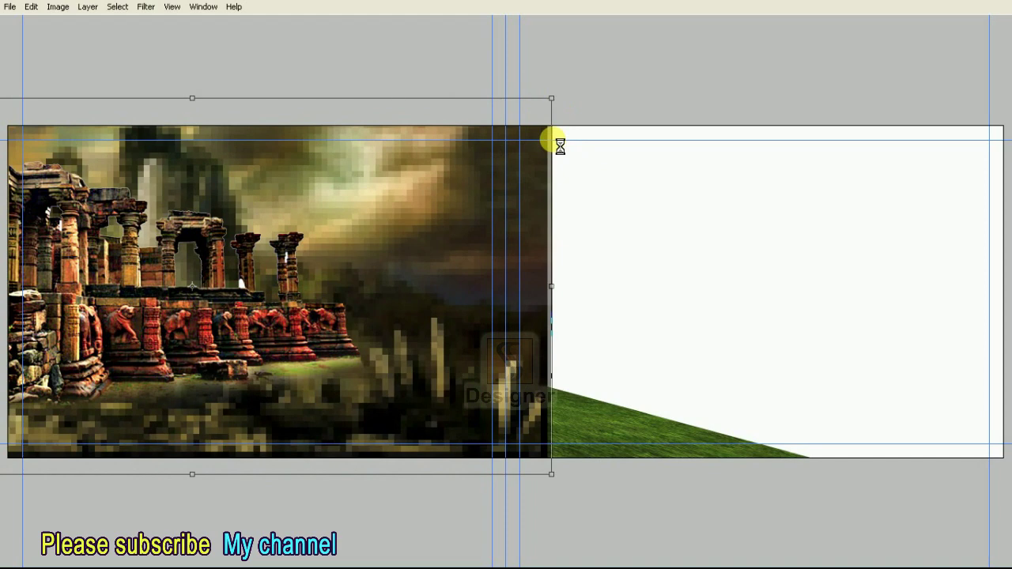
key(super)
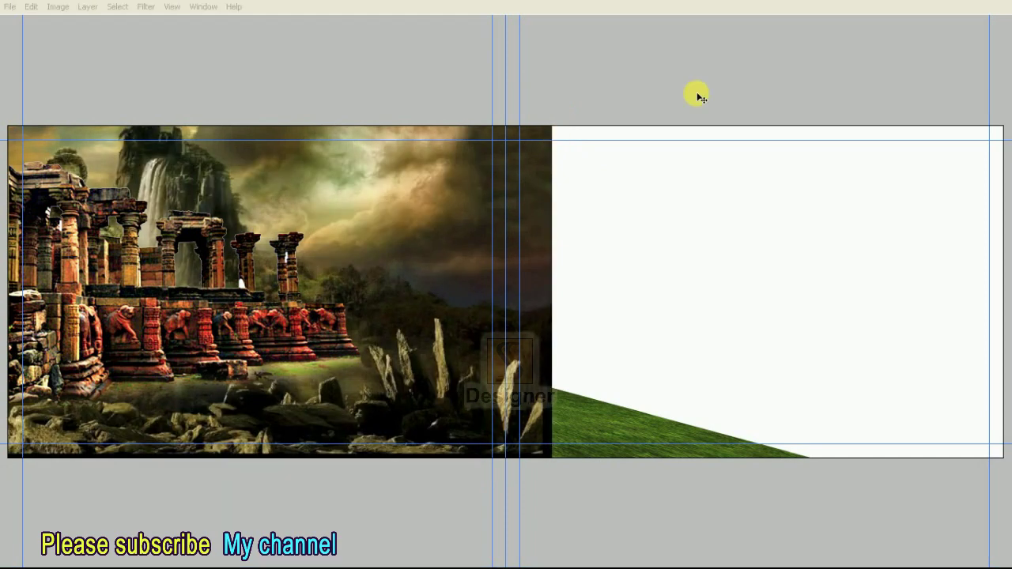
click(697, 87)
Move the landscape layer below Layer 2 copy and shift it up and right
key(F7)
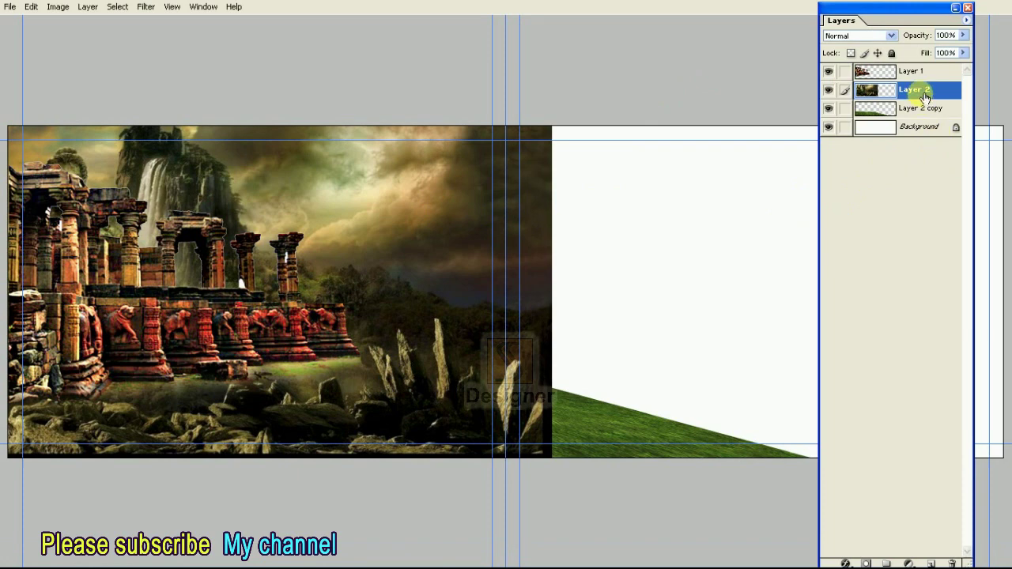
drag(924, 95, 921, 117)
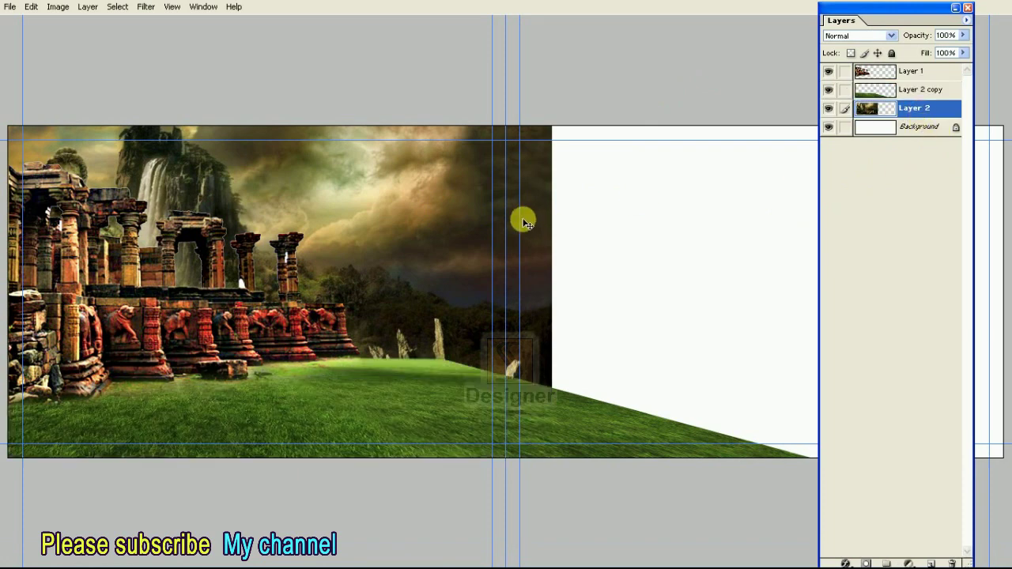
key(F7)
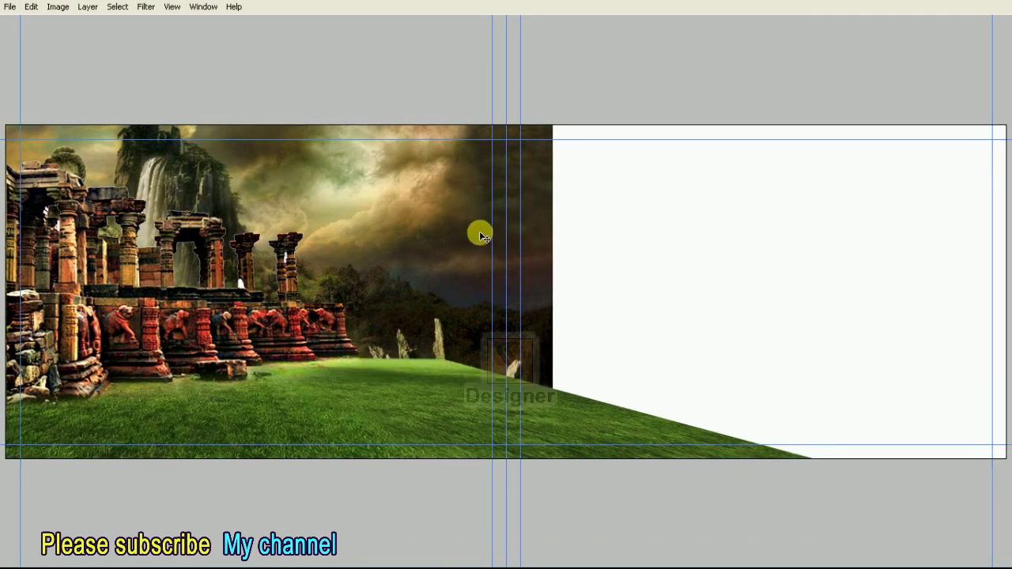
mouse_move(413, 216)
mouse_down()
mouse_move(445, 169)
mouse_move(457, 192)
mouse_move(451, 220)
mouse_move(294, 242)
mouse_move(305, 263)
mouse_move(314, 219)
mouse_move(372, 208)
mouse_move(416, 181)
mouse_move(512, 210)
mouse_up()
Flip the landscape horizontally, shift it left, and enlarge it from its top-right corner
key(ctrl+t)
right_click(468, 236)
click(513, 378)
mouse_move(551, 277)
mouse_down()
mouse_move(488, 276)
mouse_move(719, 275)
mouse_move(562, 280)
mouse_up()
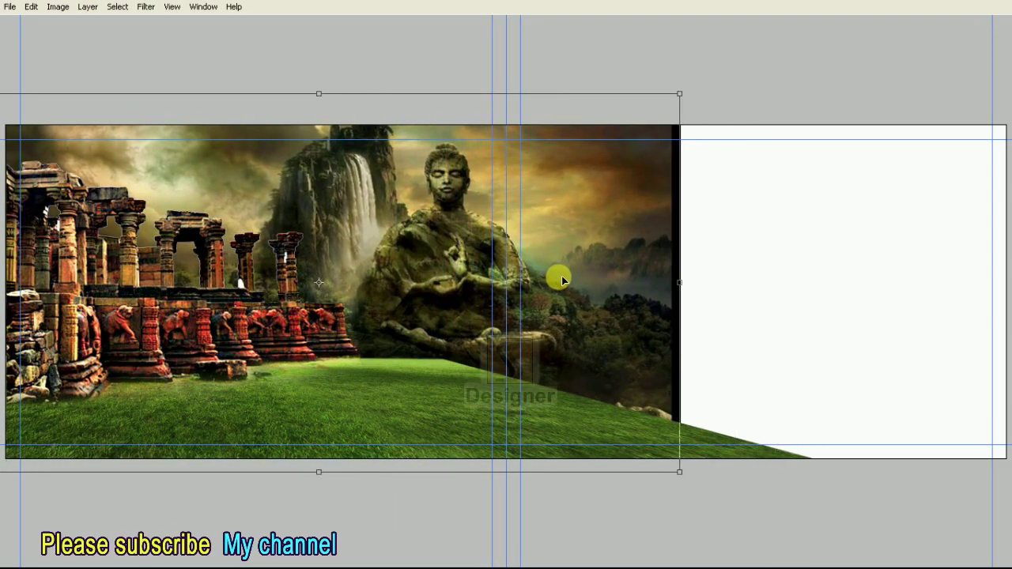
right_click(611, 235)
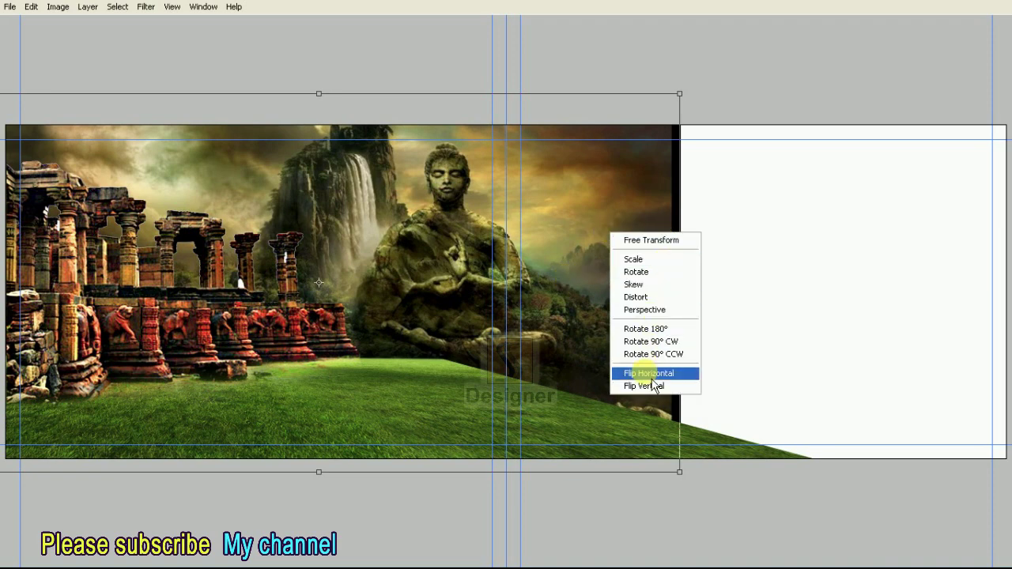
click(652, 376)
mouse_move(591, 226)
mouse_down()
mouse_move(477, 228)
mouse_move(469, 238)
mouse_move(487, 228)
mouse_move(488, 244)
mouse_move(512, 237)
mouse_move(495, 240)
mouse_move(502, 271)
mouse_move(503, 262)
mouse_up()
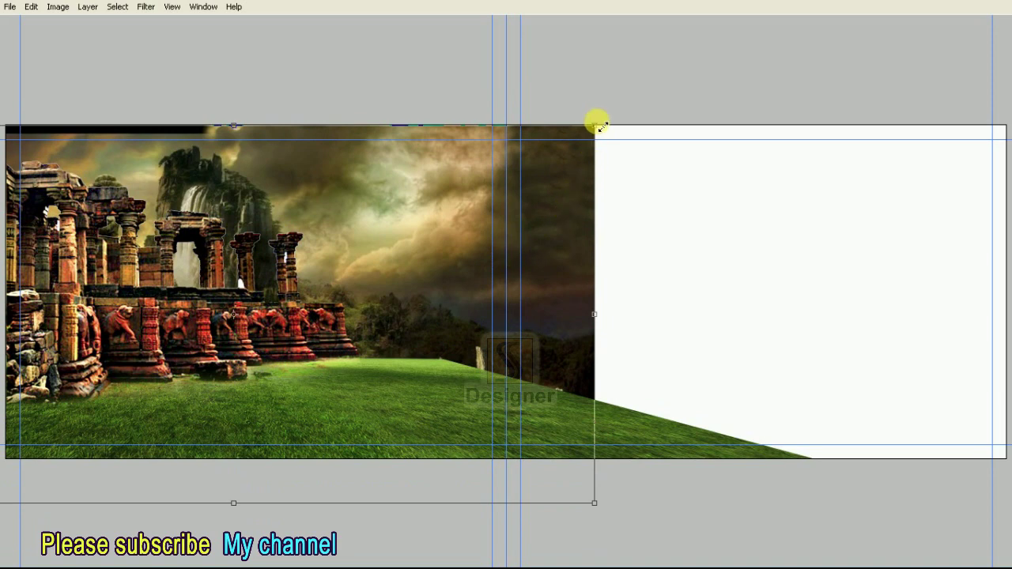
drag(595, 124, 628, 108)
drag(574, 190, 570, 189)
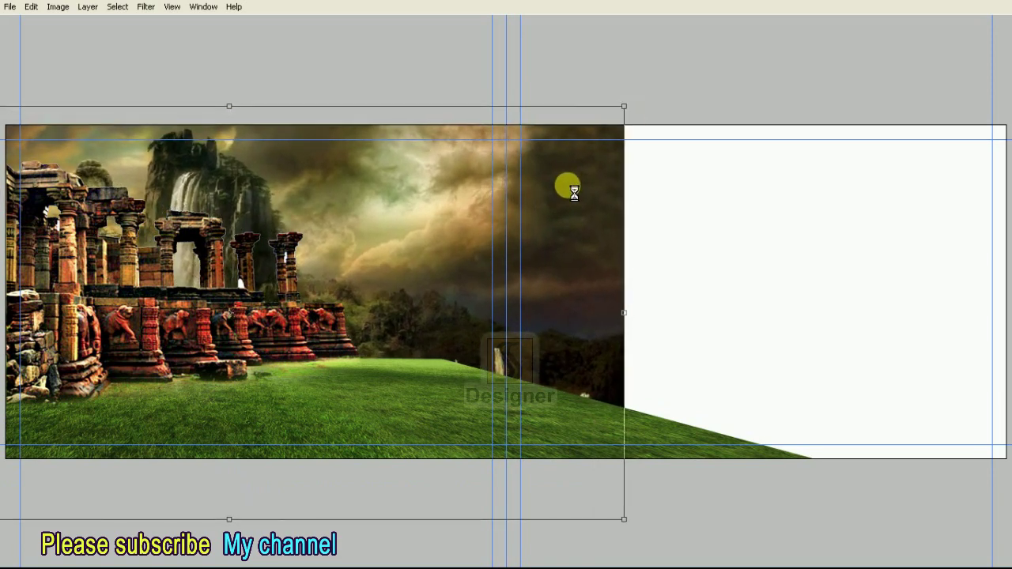
key(F7)
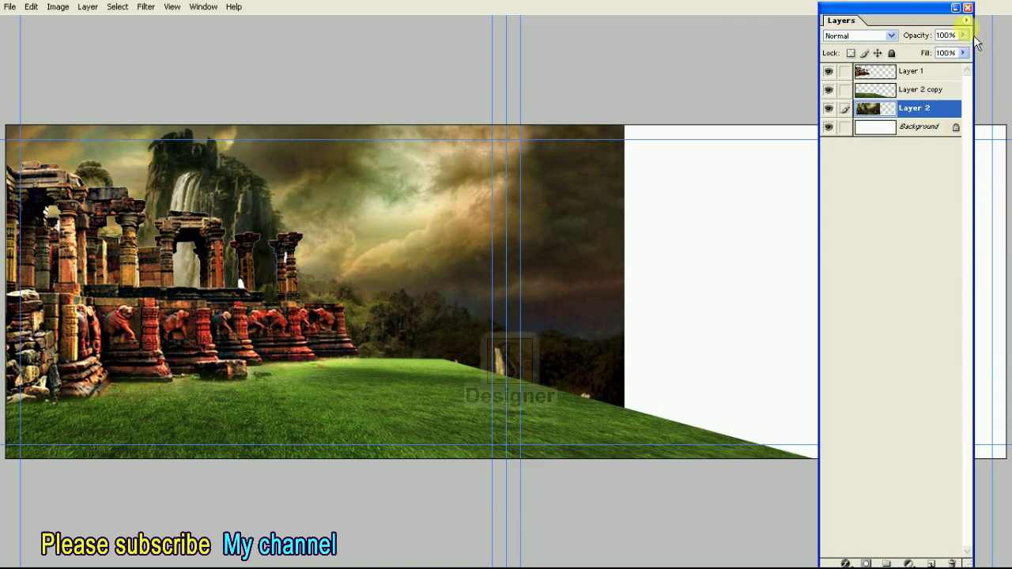
Duplicate Layer 2 as Layer 2 copy 2 and shift the copy right
click(966, 19)
click(954, 67)
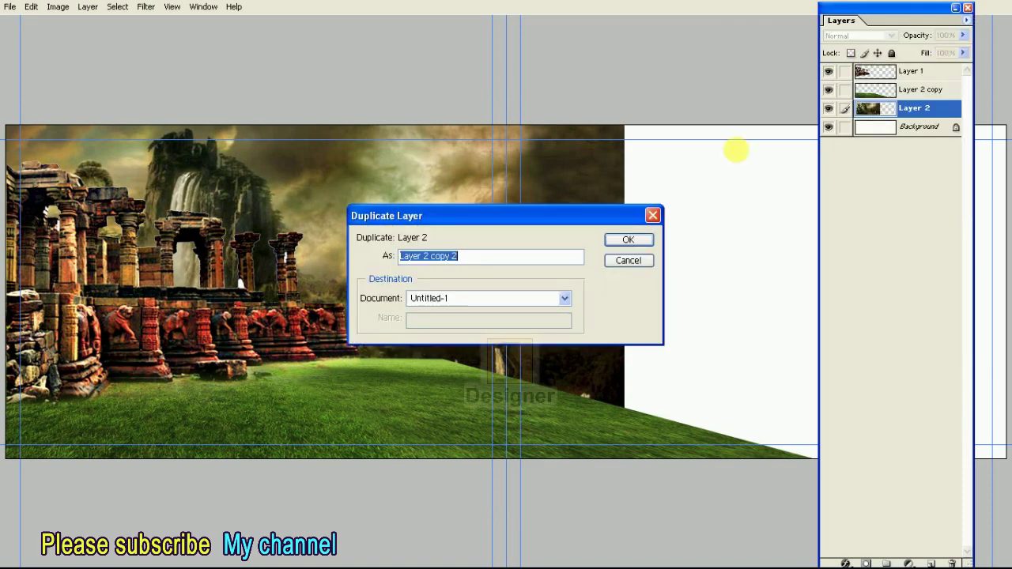
click(627, 240)
mouse_move(298, 201)
mouse_down()
mouse_move(484, 166)
mouse_move(422, 158)
mouse_move(400, 244)
mouse_move(503, 235)
mouse_move(519, 154)
mouse_move(481, 285)
mouse_move(418, 210)
mouse_move(355, 200)
mouse_move(365, 210)
mouse_up()
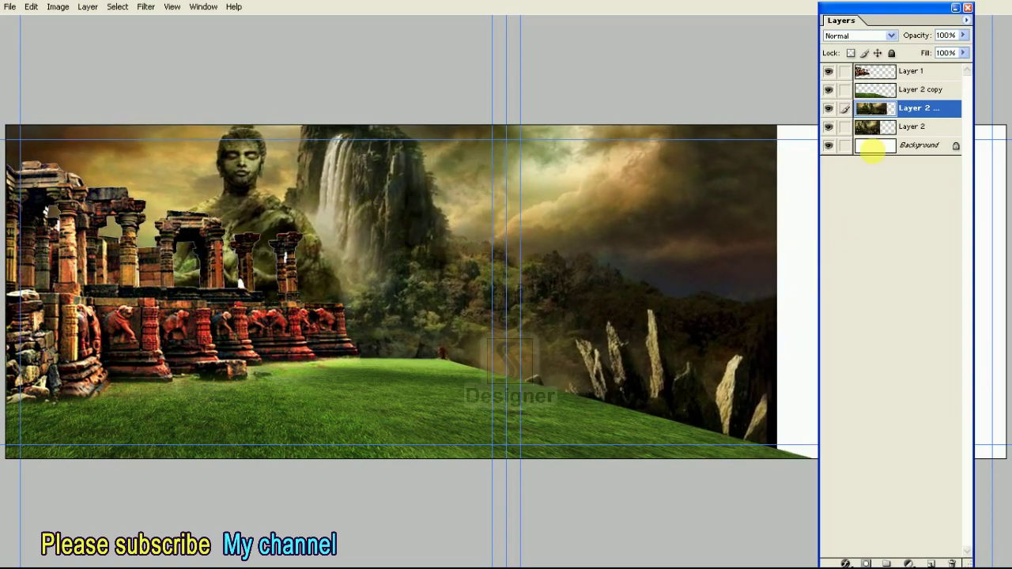
Set up the Eraser at 100% opacity with a brush size around 1700
click(203, 6)
click(209, 50)
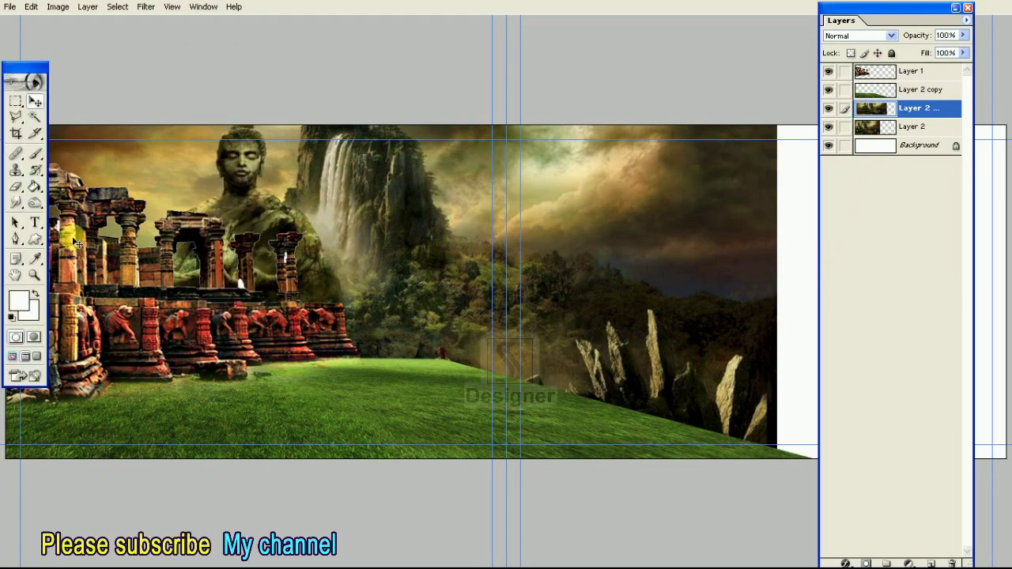
click(16, 188)
click(63, 185)
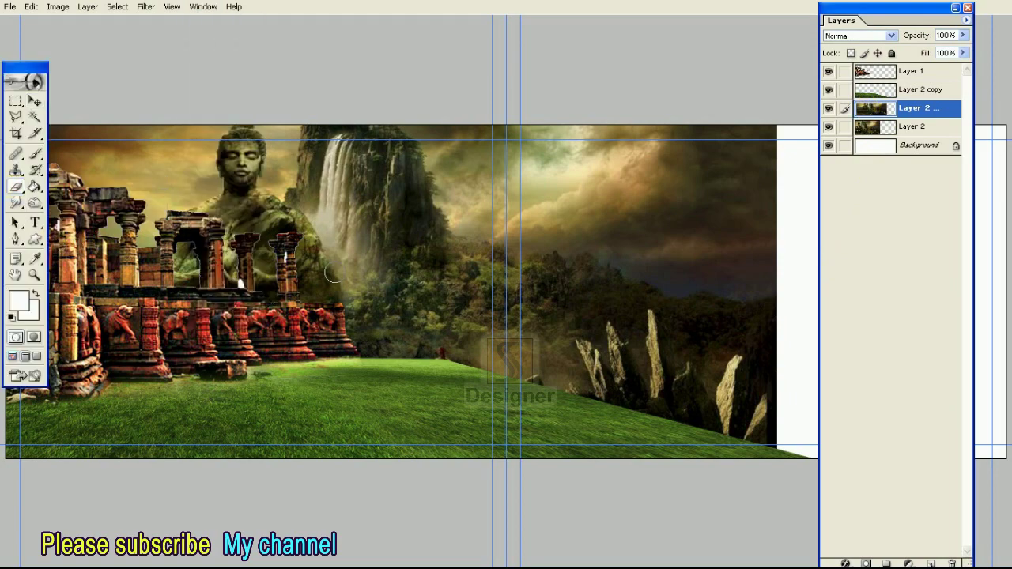
key(alt+w)
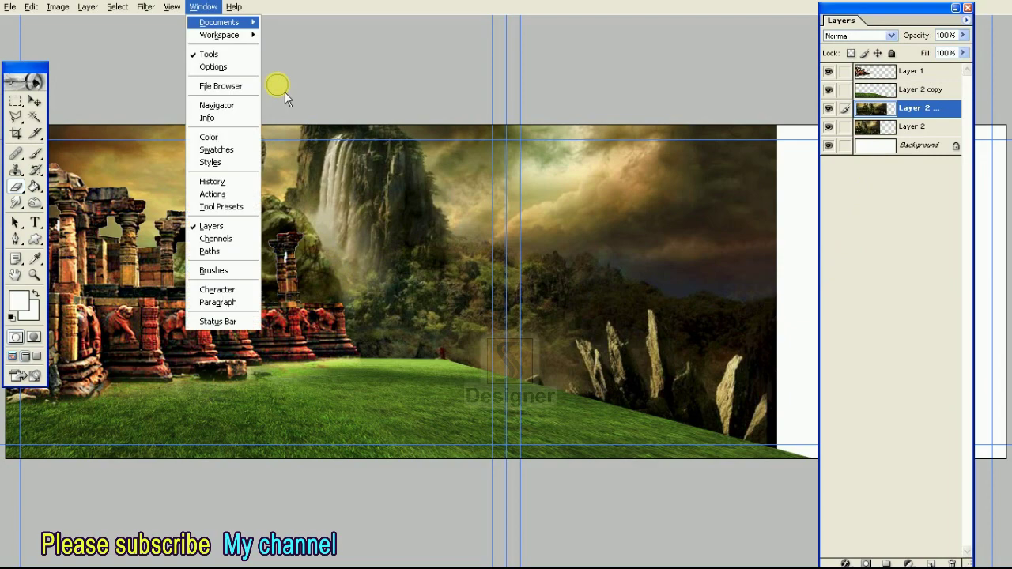
key(o)
click(278, 28)
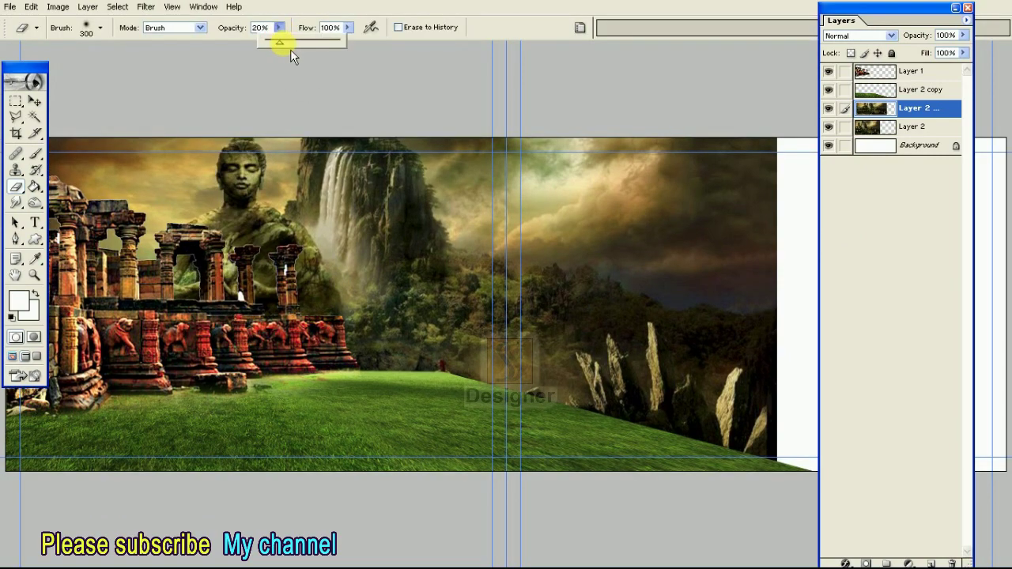
click(404, 51)
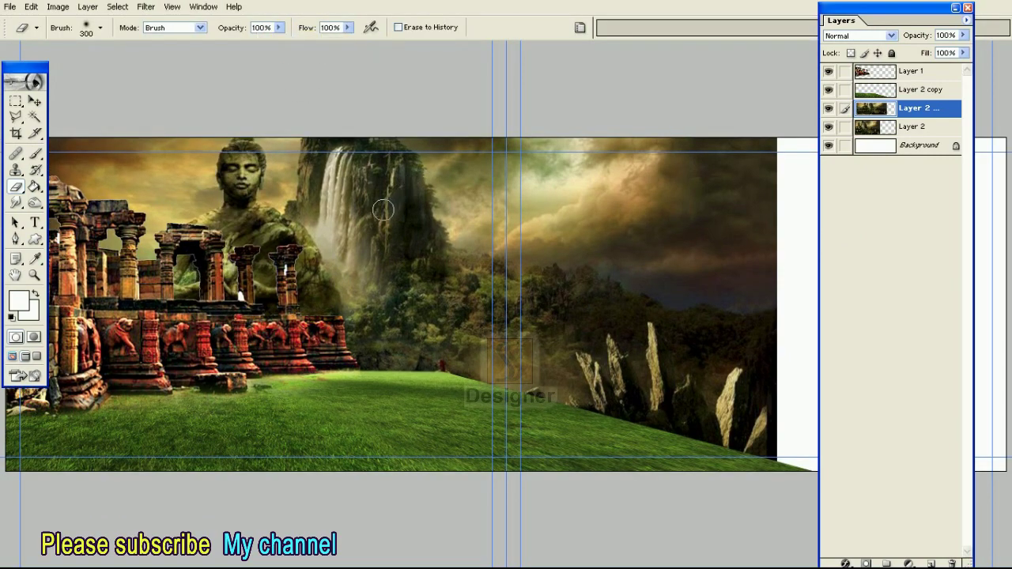
key(bracketright)
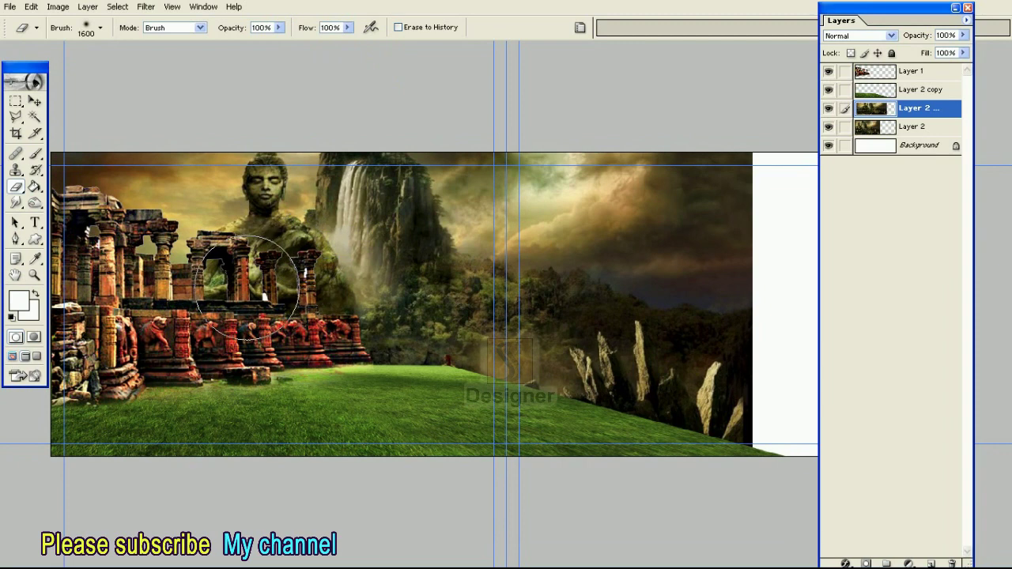
key(bracketright)
key(bracketright)
key(bracketright)
key(bracketleft)
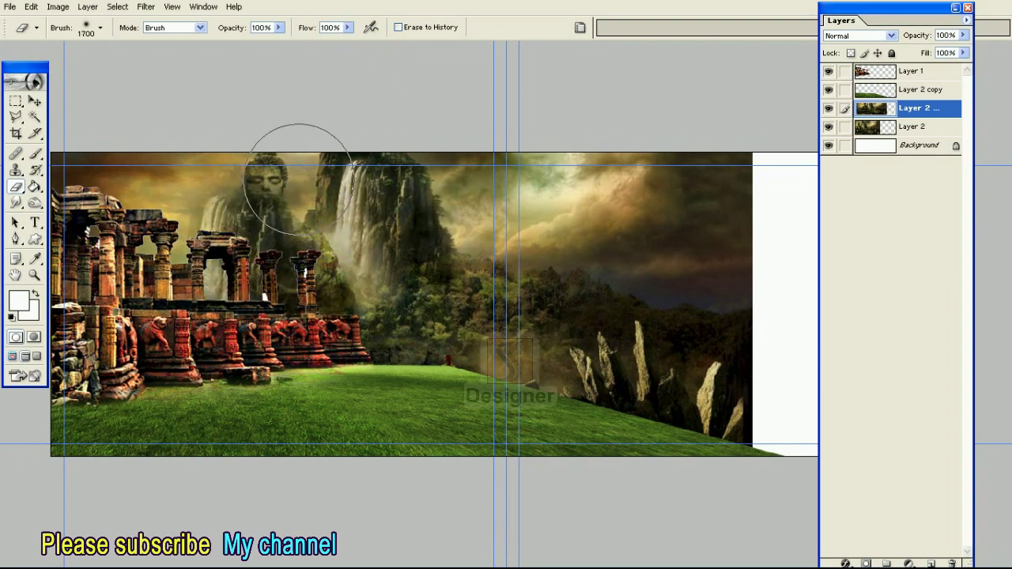
Erase the Buddha statue above the ruins and toggle the duplicate layer to compare
click(282, 208)
key(bracketright)
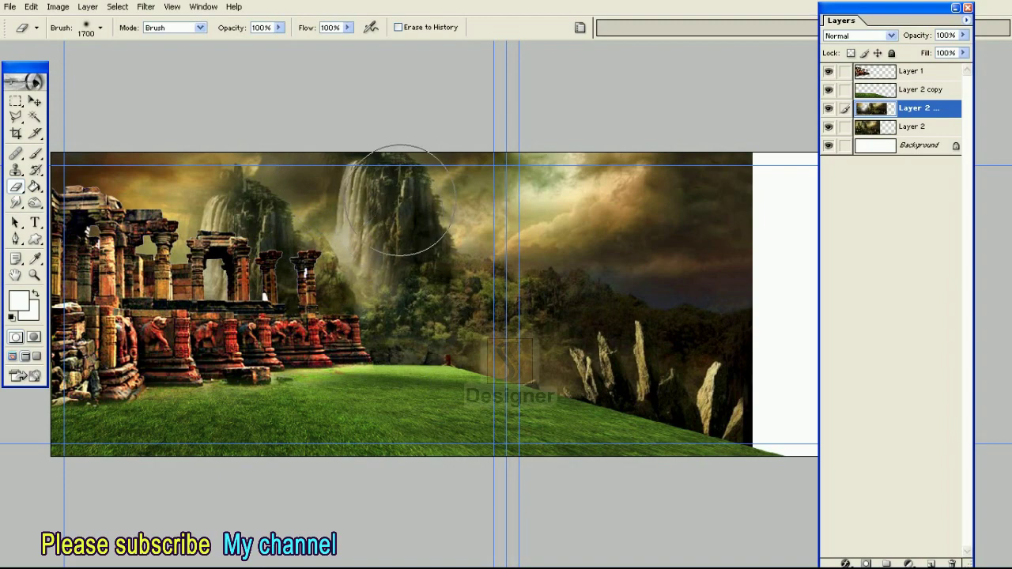
key(Tab)
key(F7)
click(829, 109)
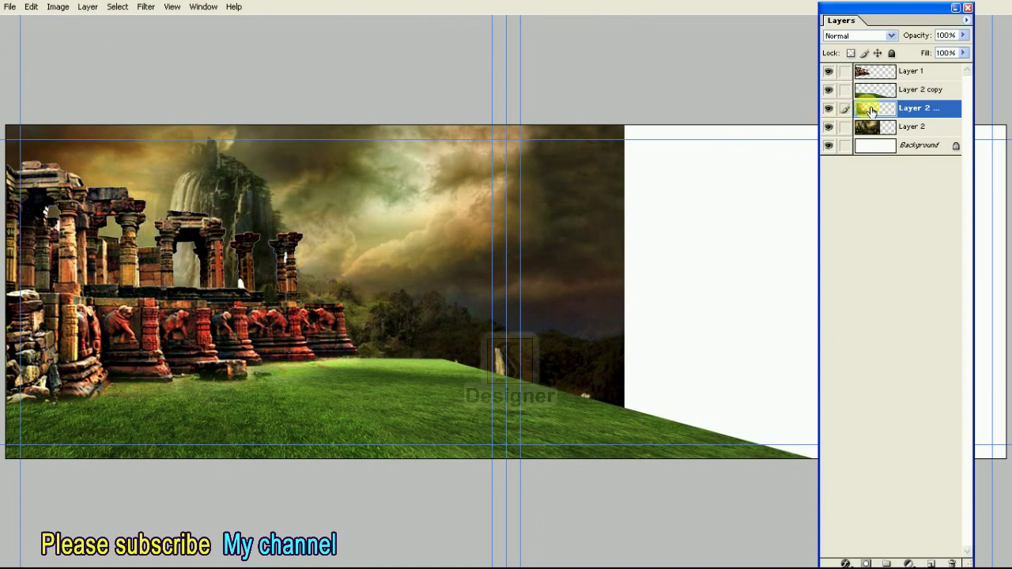
key(F7)
Paint over the cliff beside the waterfall with a smaller brush, undoing the cliff-top haze
key(ctrl+plus)
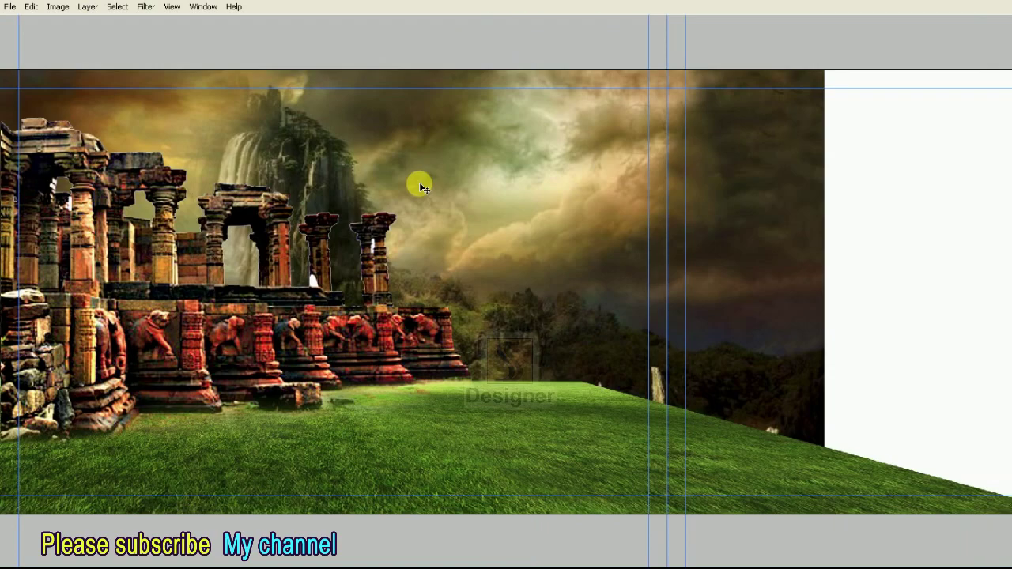
drag(196, 140, 165, 135)
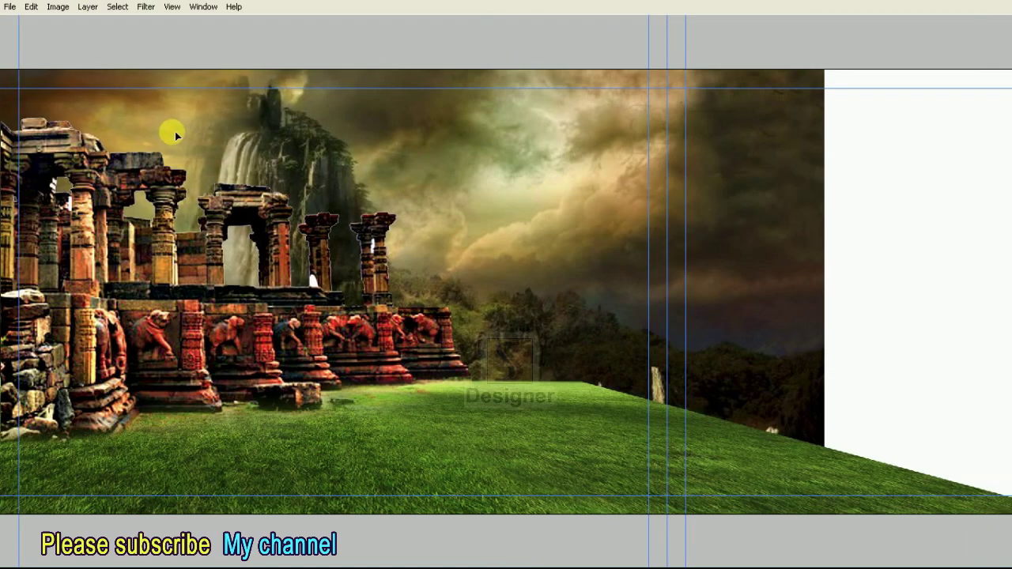
drag(165, 133, 165, 113)
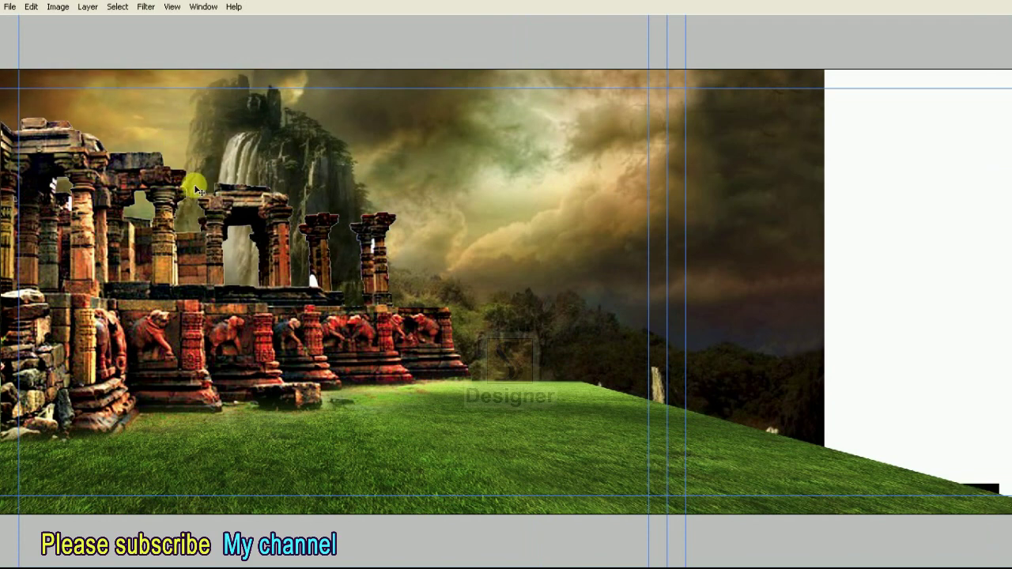
key(Tab)
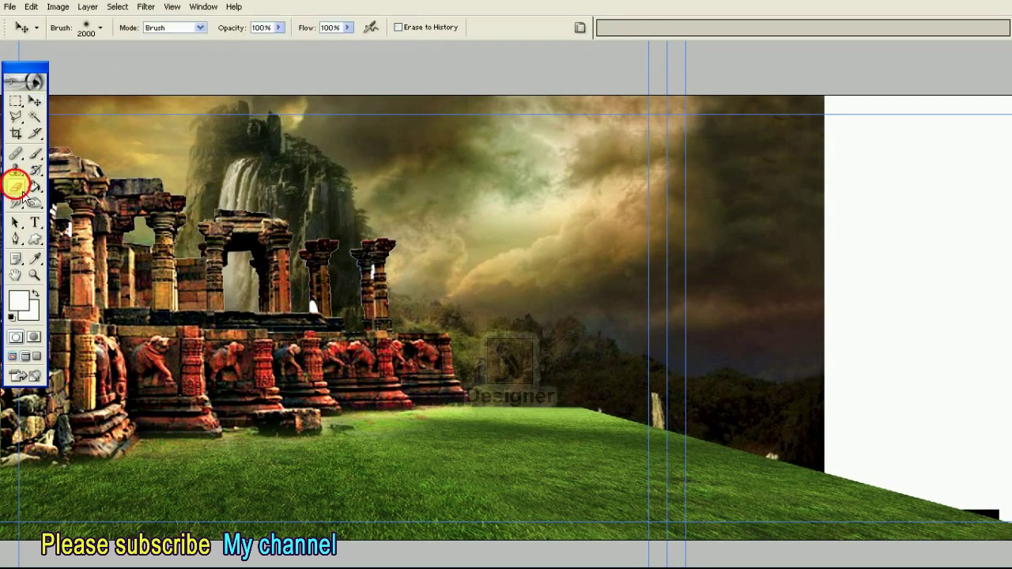
click(22, 196)
key(Tab)
key(bracketleft)
key(bracketleft)
key(bracketleft)
drag(284, 93, 231, 101)
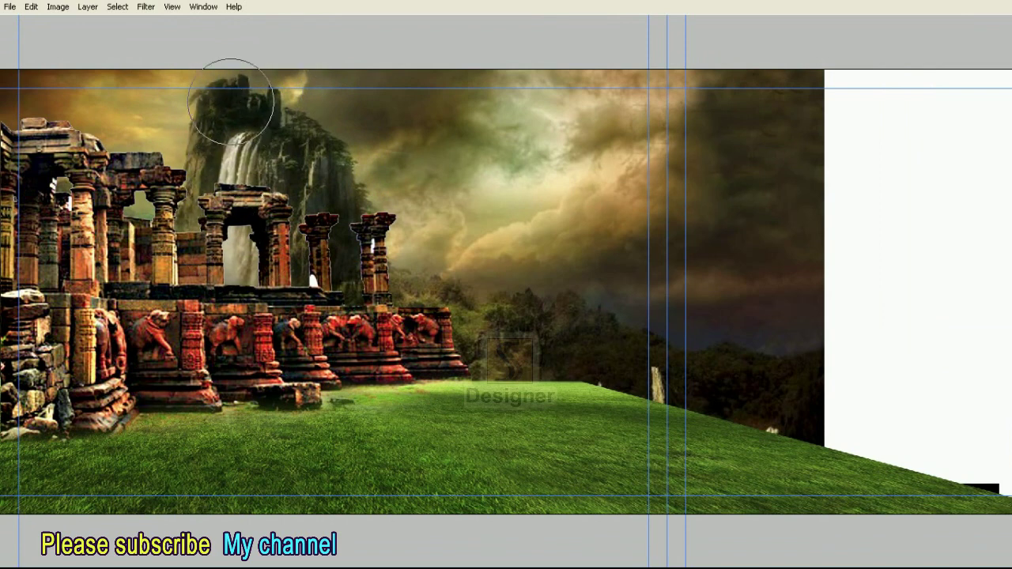
key(ctrl+z)
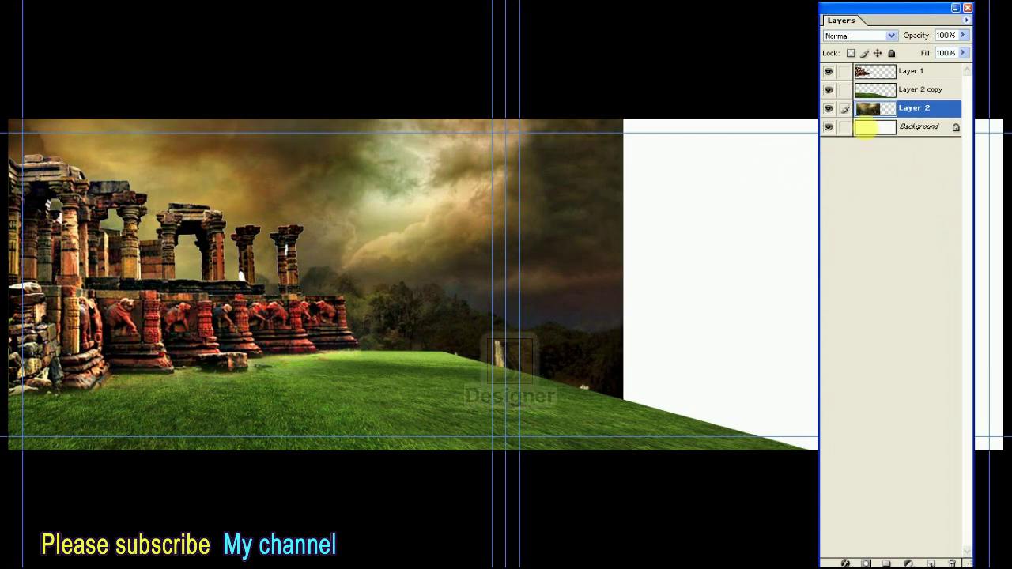
Duplicate the ruins layer as Layer 1 copy
click(828, 109)
click(828, 108)
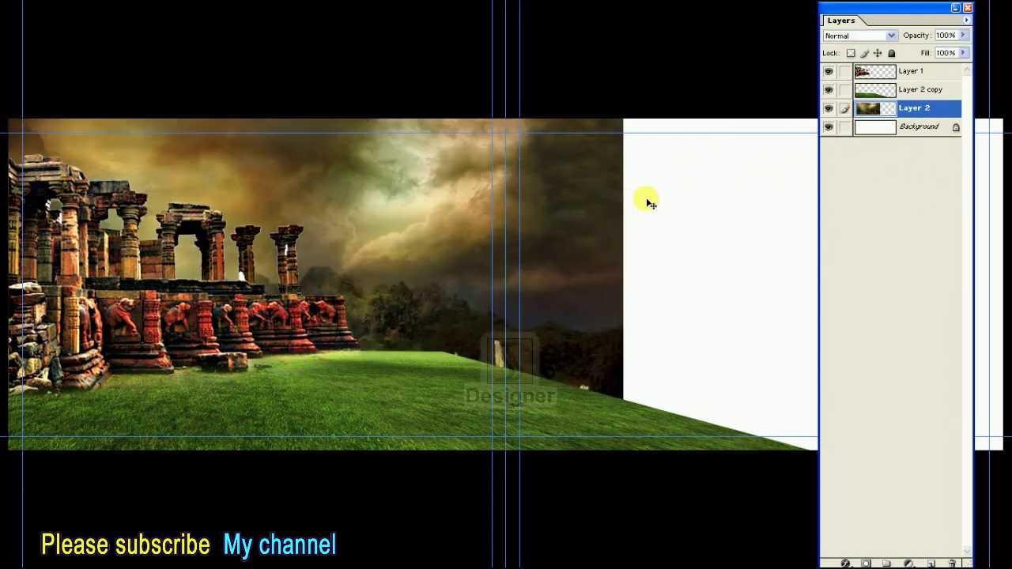
key(Tab)
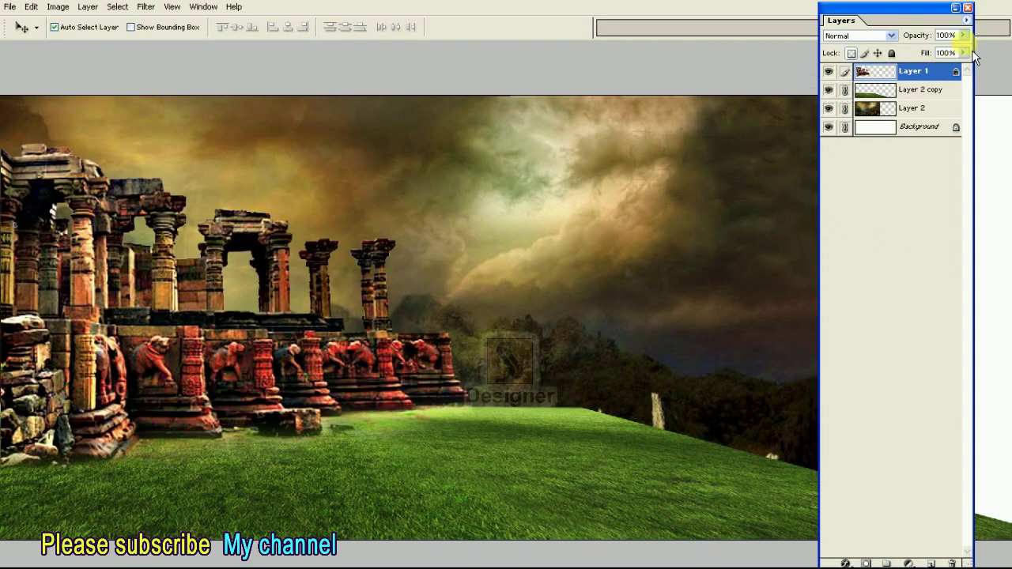
click(966, 20)
click(908, 65)
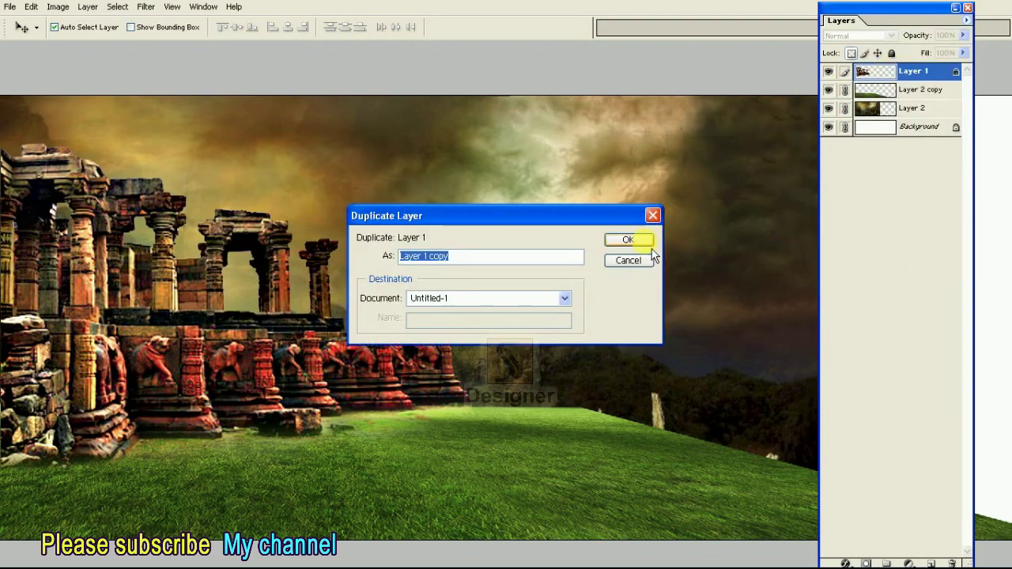
click(644, 240)
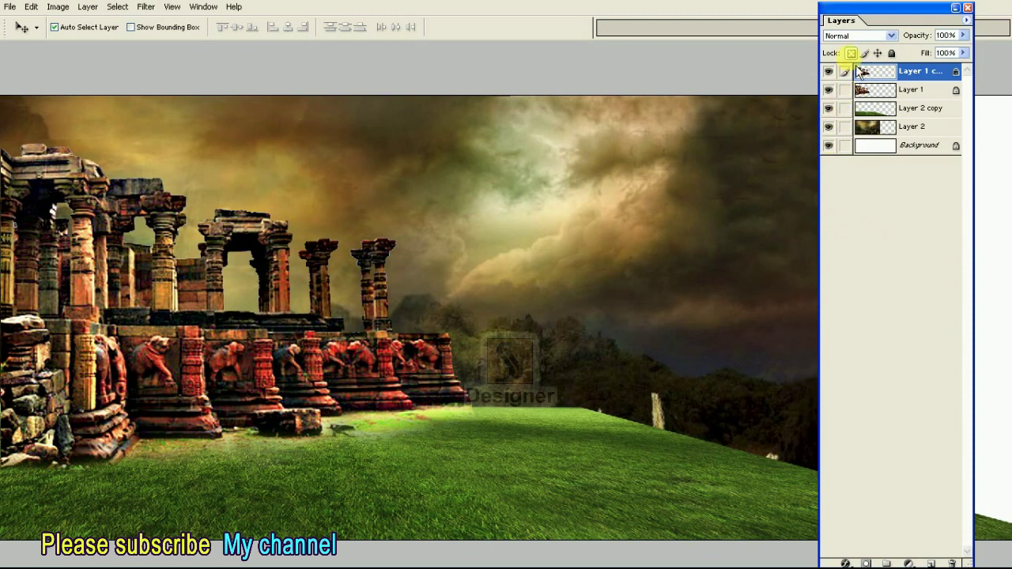
Open Levels and brighten the highlights to a white input of 138
click(57, 7)
mouse_move(79, 41)
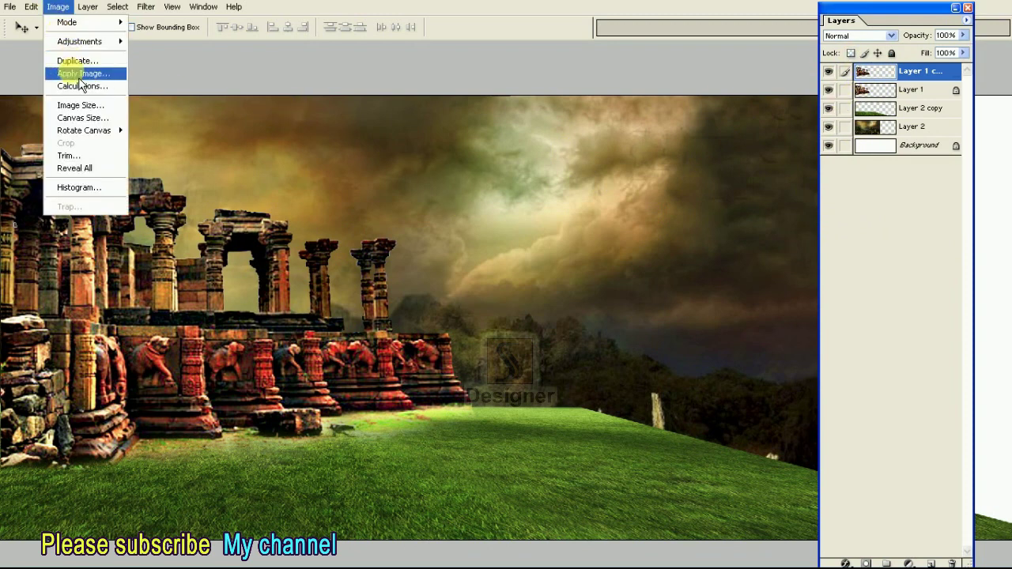
click(163, 42)
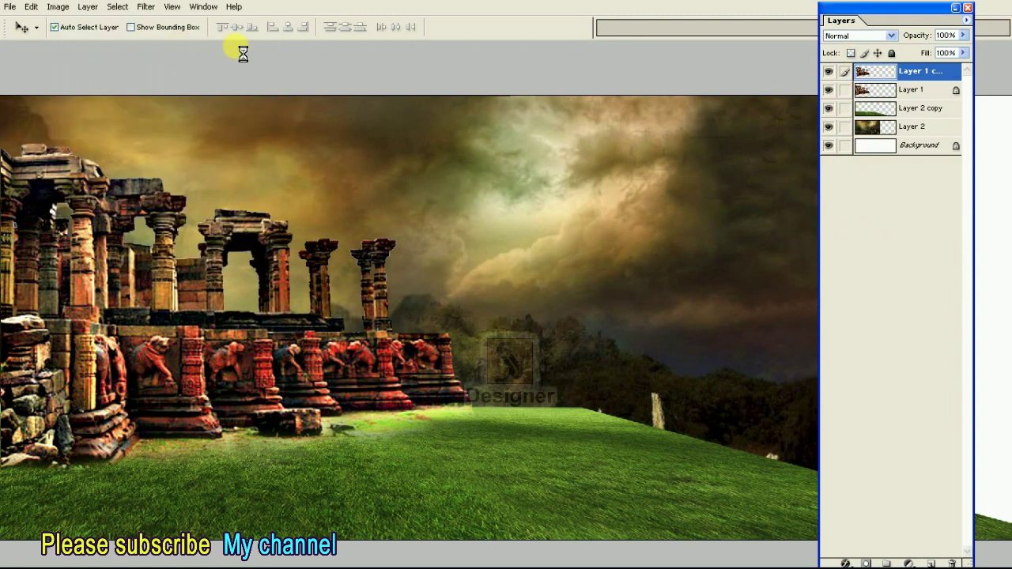
drag(754, 206, 678, 205)
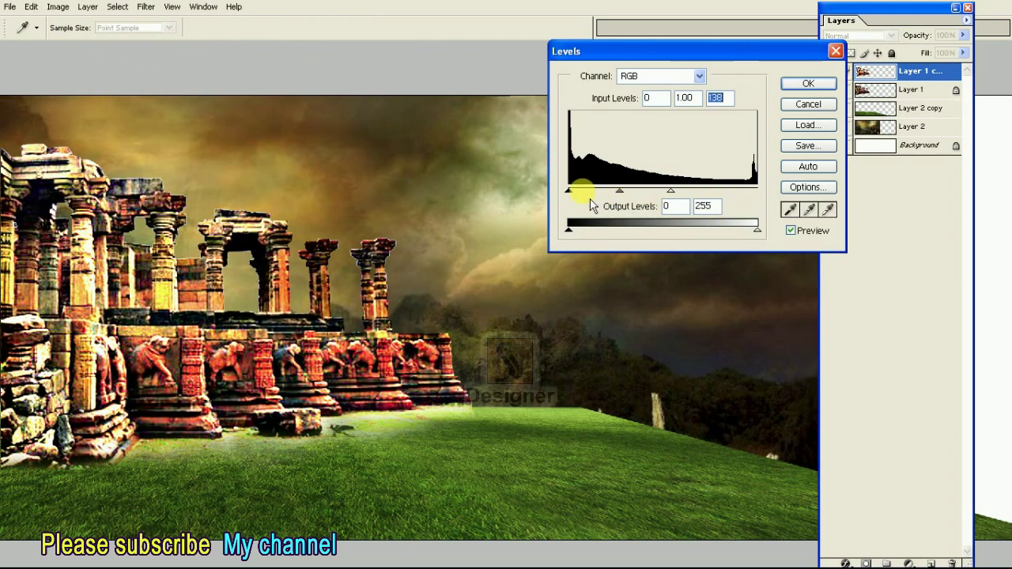
Apply Levels with deeper shadows and lower the ruins copy opacity to 49%
mouse_move(575, 203)
mouse_down()
mouse_move(666, 204)
mouse_move(654, 204)
mouse_up()
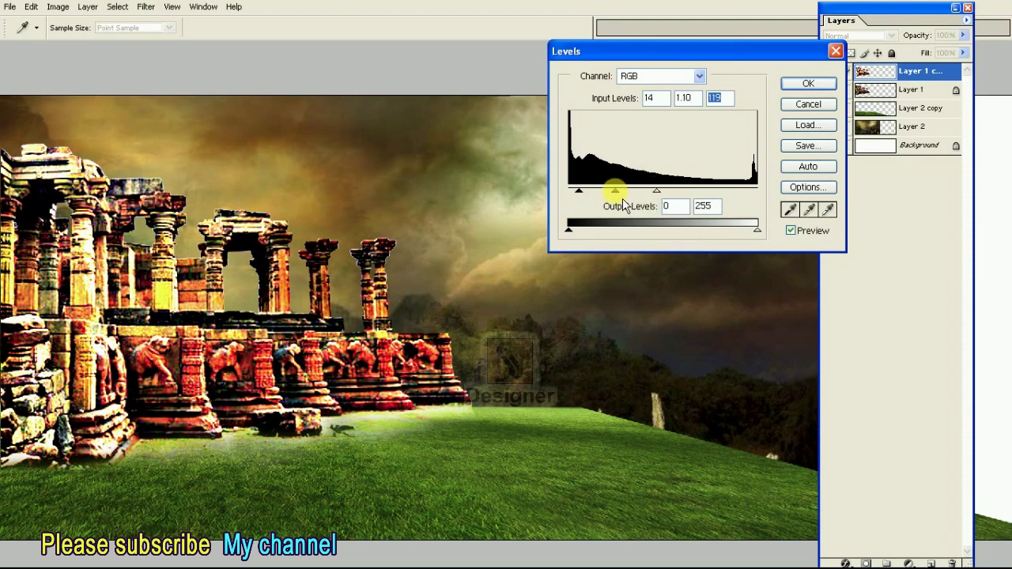
click(808, 83)
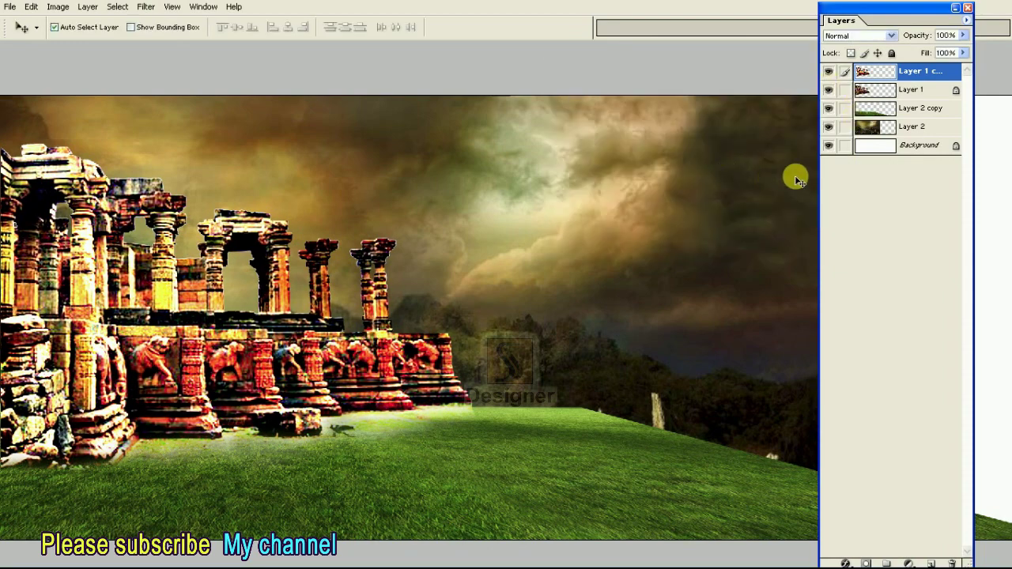
click(963, 35)
drag(960, 60, 942, 57)
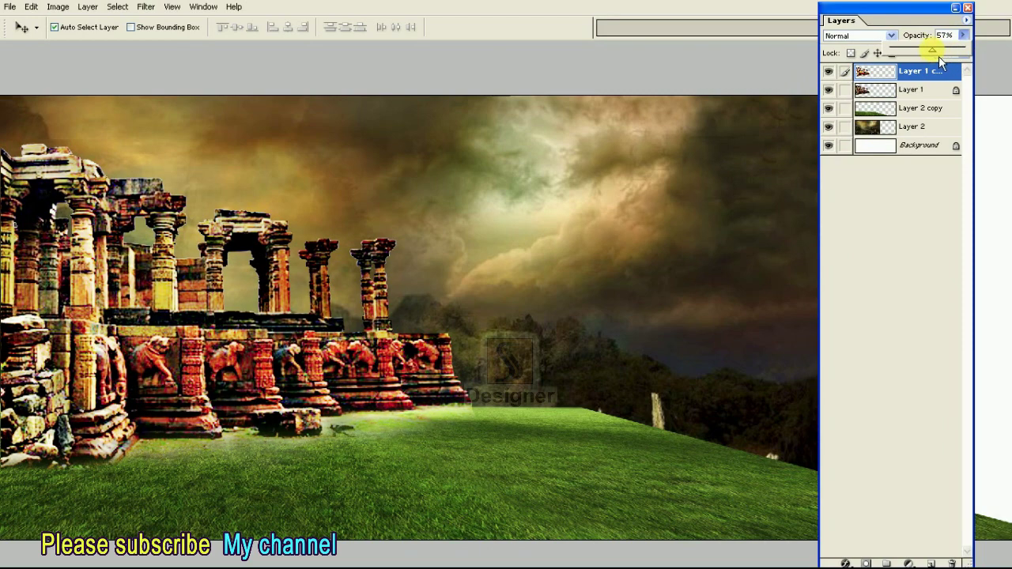
click(827, 71)
click(828, 72)
click(828, 71)
click(828, 71)
click(962, 35)
drag(933, 49, 927, 49)
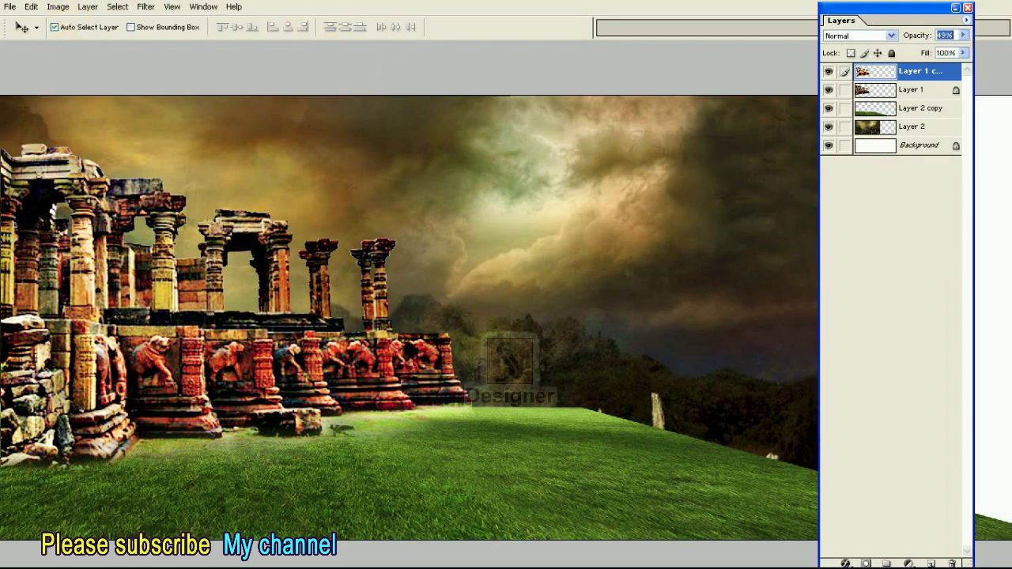
Apply another Levels pass faded to 45%, then link the other layers to the ruins copy
click(58, 7)
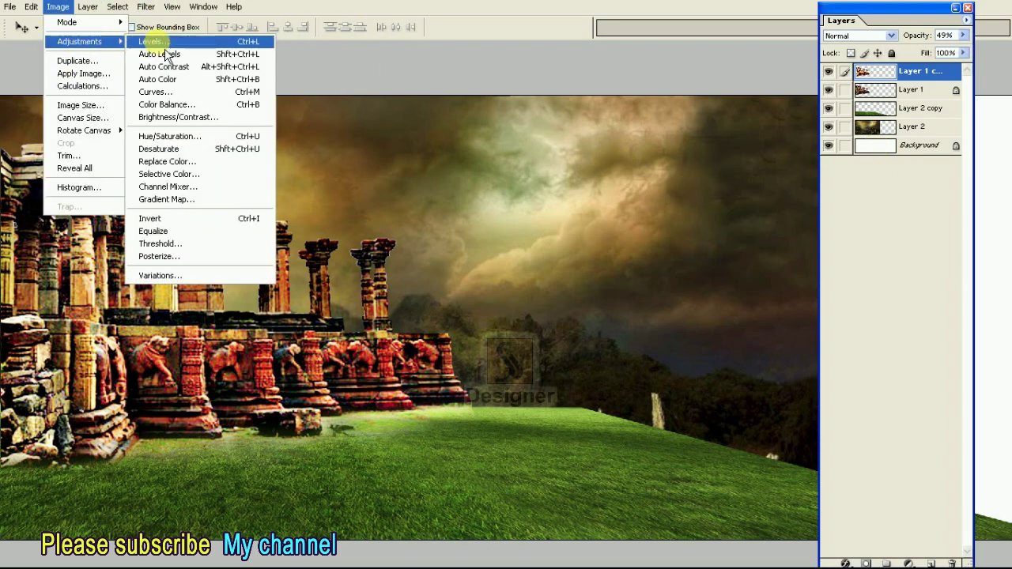
mouse_move(79, 41)
click(162, 41)
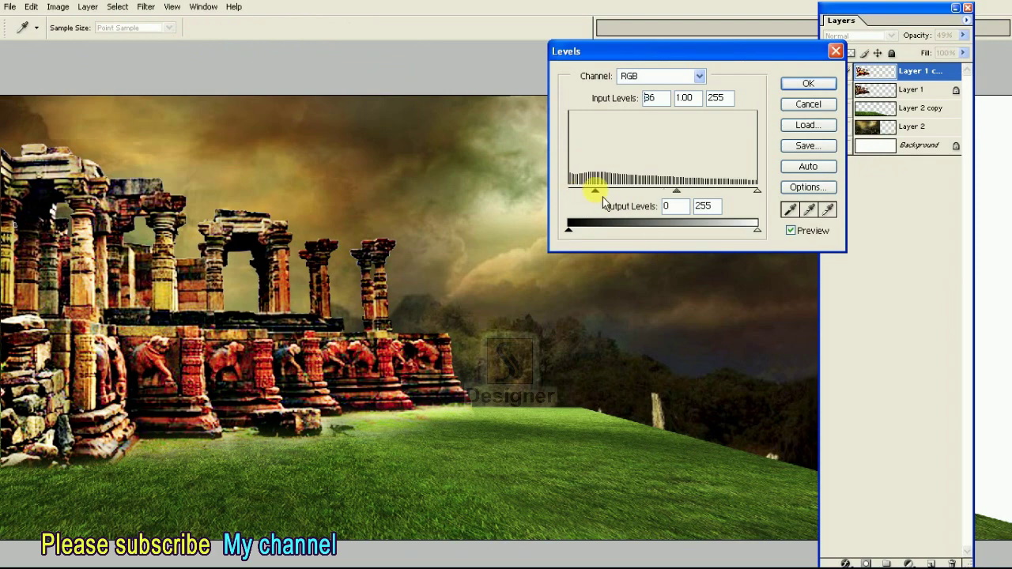
click(807, 84)
key(ctrl+shift+f)
text(45)
key(Return)
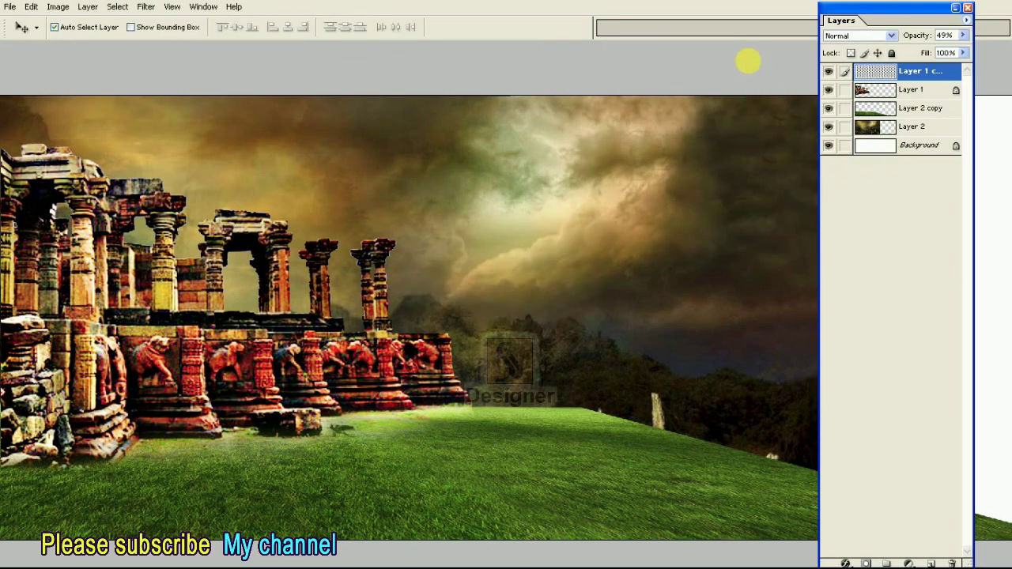
key(super)
key(Escape)
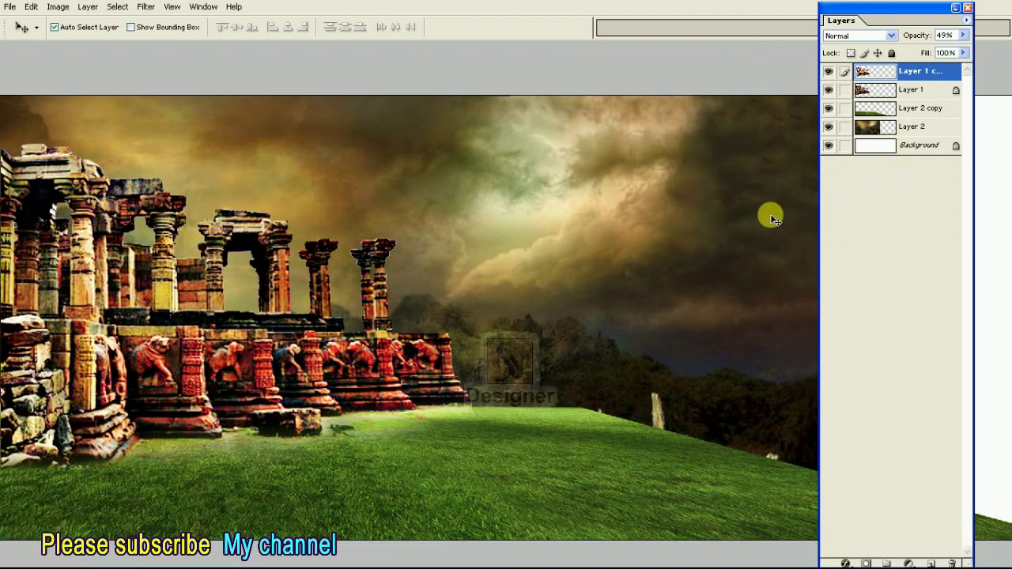
drag(845, 91, 846, 148)
Outline the left ruins and sky area with the Polygonal Lasso
click(203, 7)
click(203, 53)
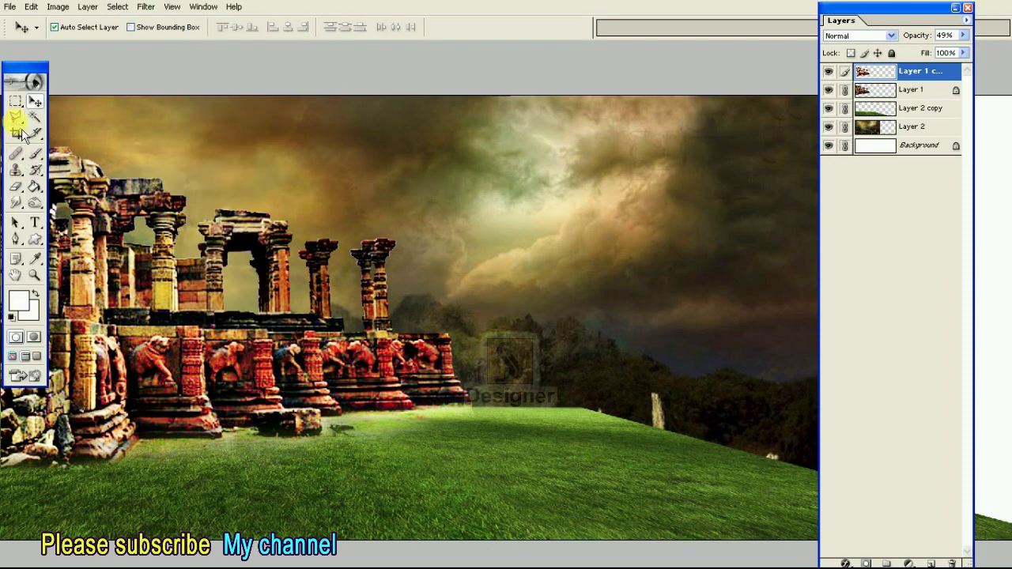
drag(16, 117, 87, 128)
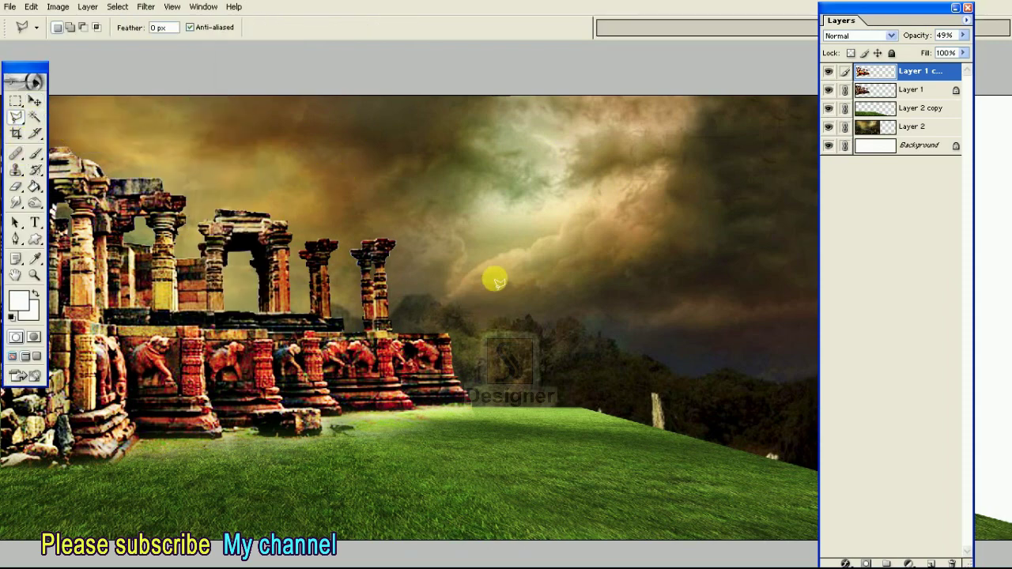
key(ctrl+minus)
key(Tab)
click(324, 88)
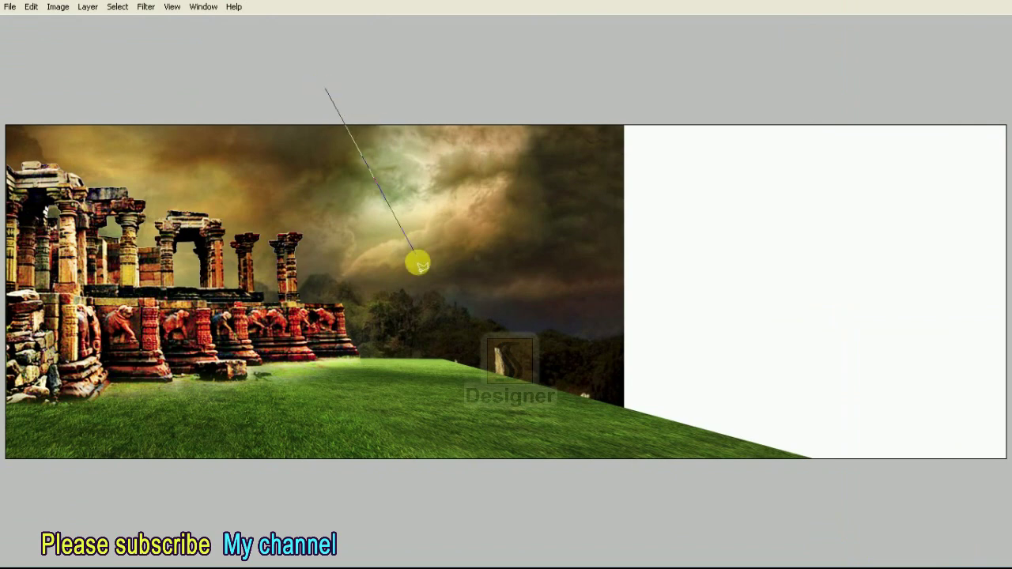
click(396, 303)
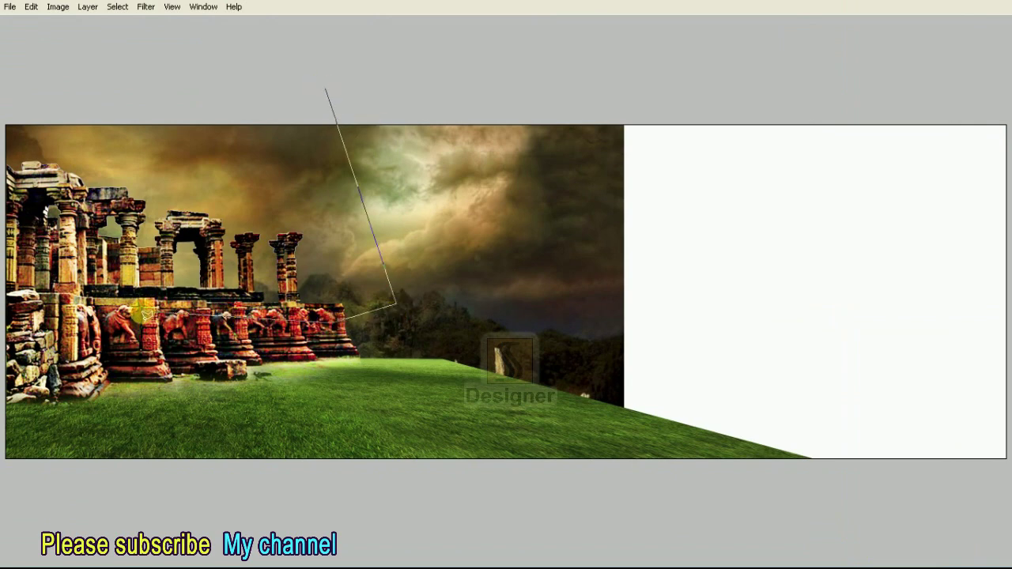
key(ctrl+minus)
click(32, 132)
double_click(280, 95)
key(ctrl+plus)
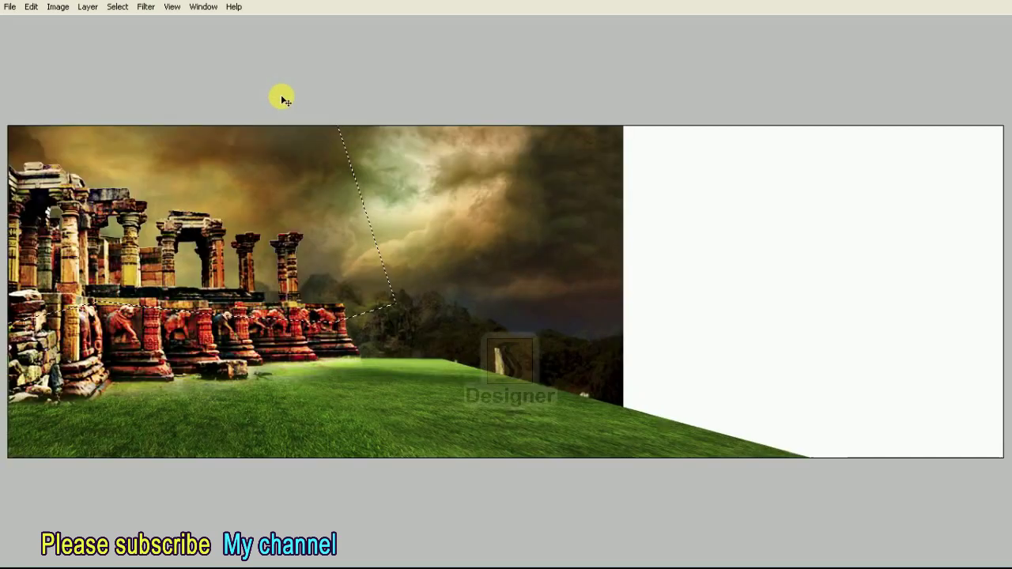
Feather the selection by 25 pixels
right_click(283, 172)
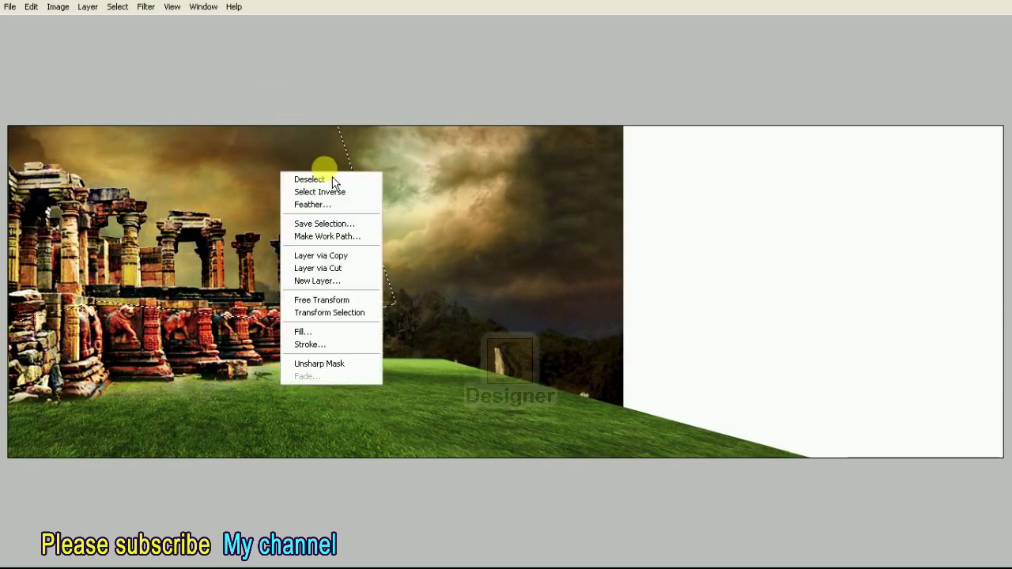
click(312, 204)
text(250)
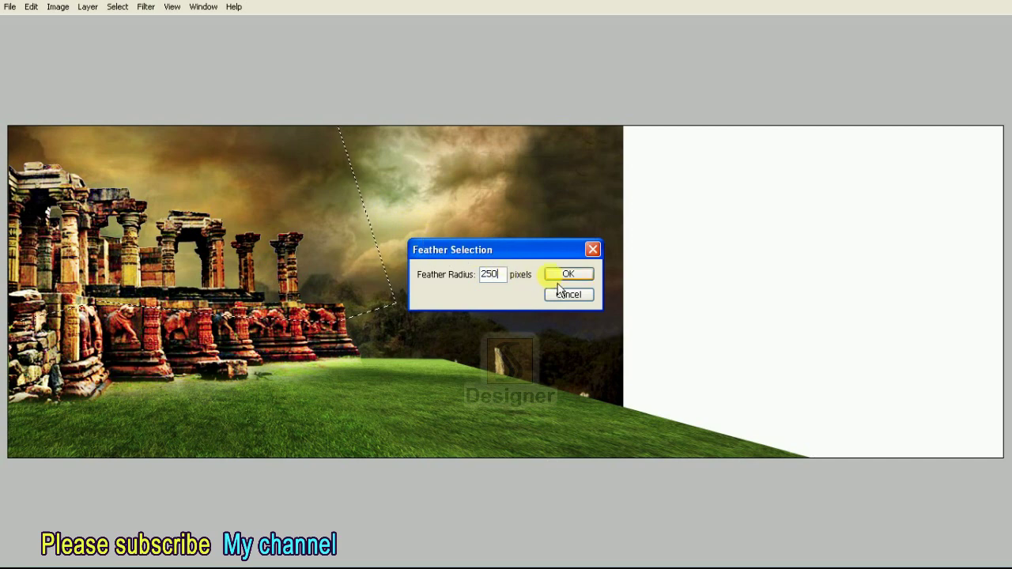
click(569, 273)
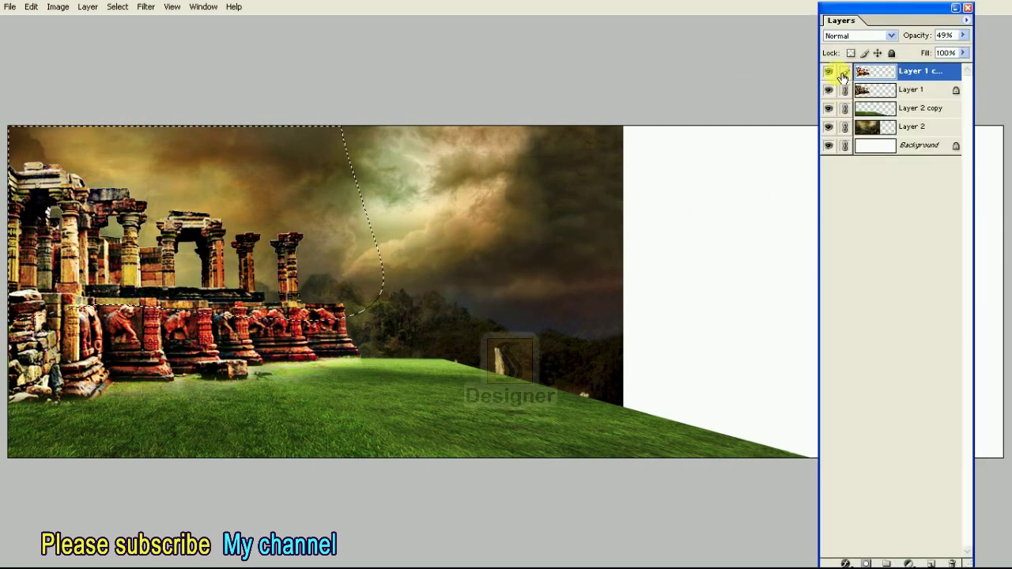
click(146, 11)
mouse_move(154, 98)
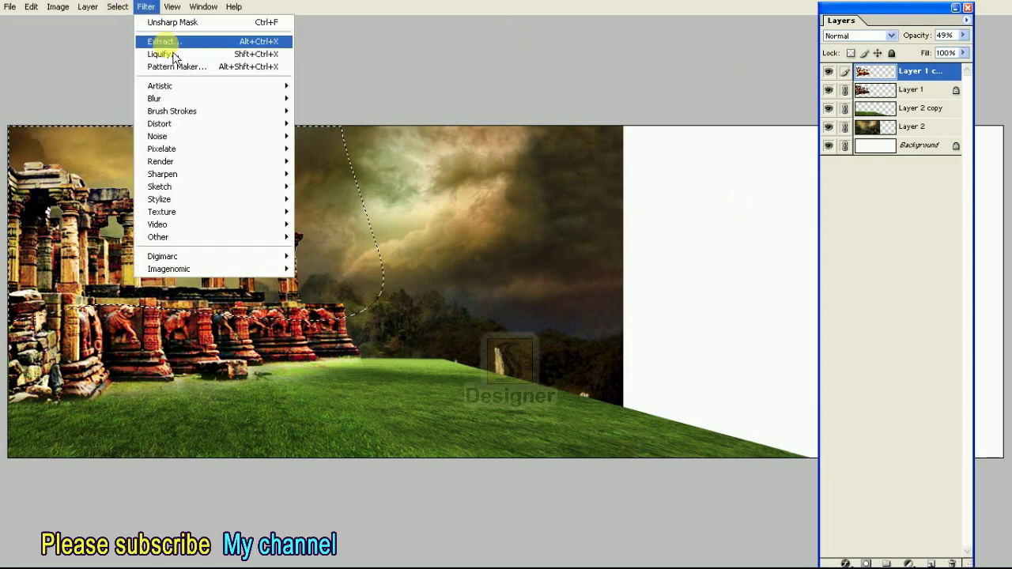
Apply a 15-pixel Gaussian Blur to the selection on Layer 1 copy
click(362, 125)
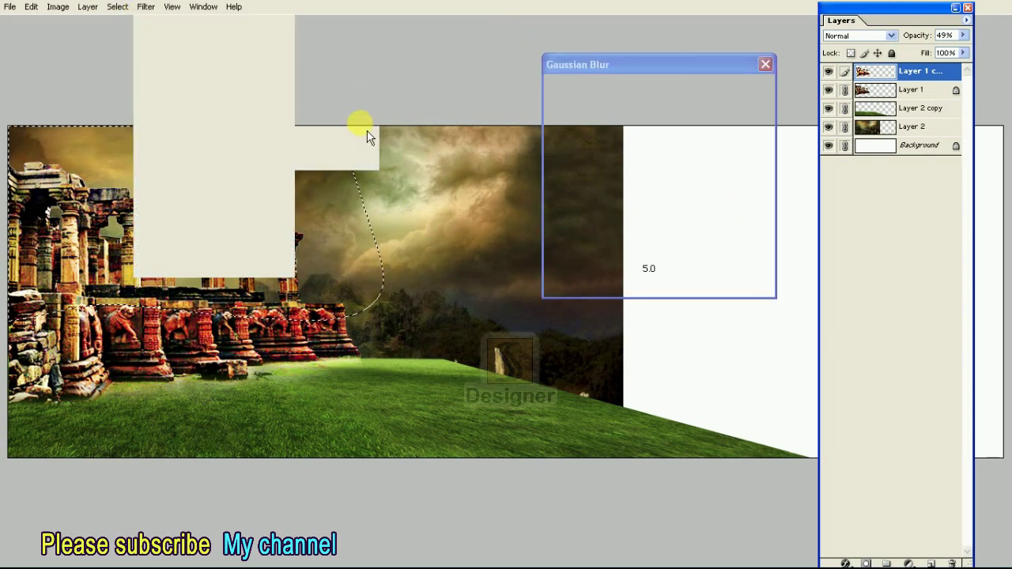
text(15)
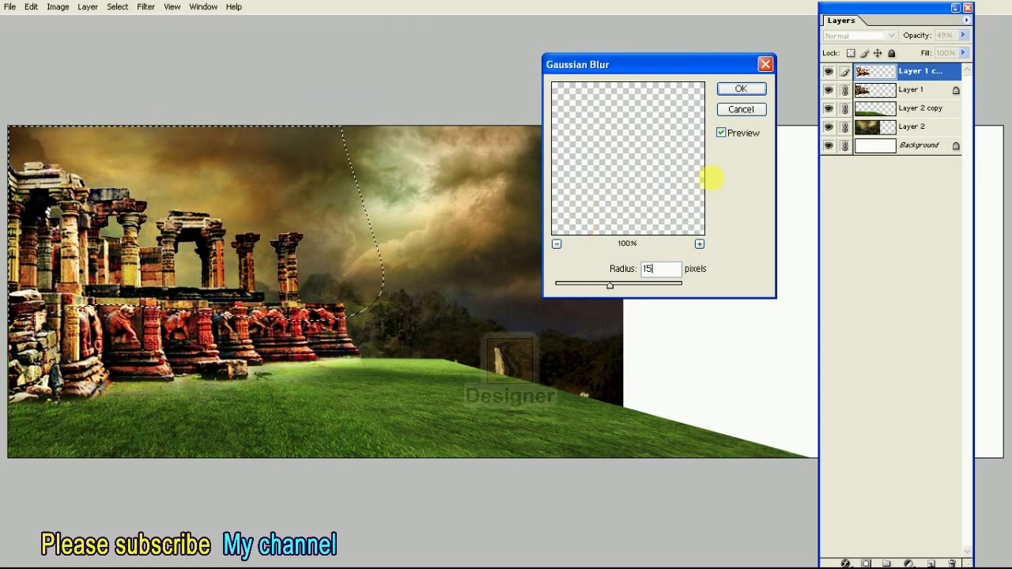
click(739, 89)
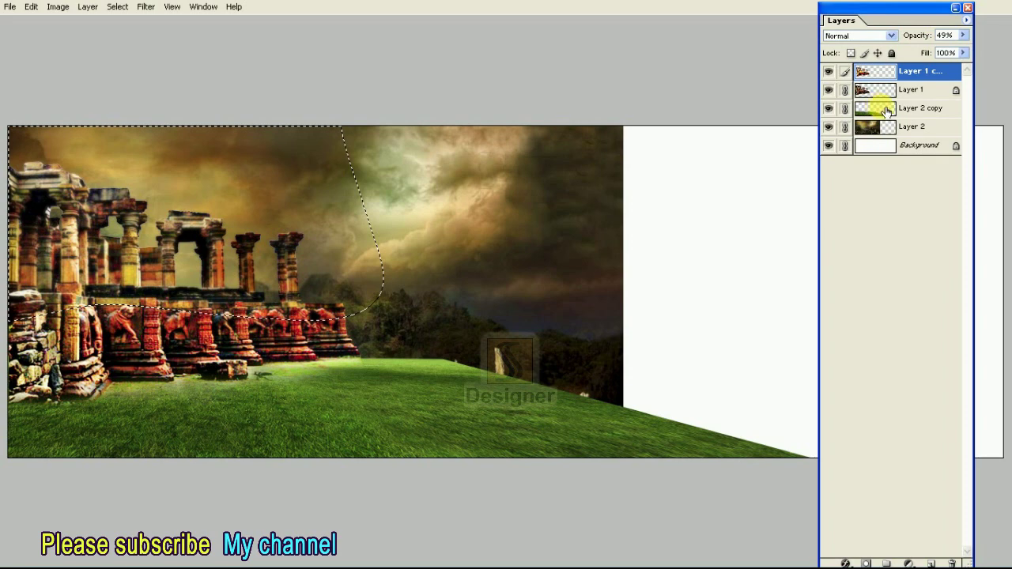
Select Layer 1 and apply a 4-pixel Gaussian Blur to it
click(879, 93)
click(145, 6)
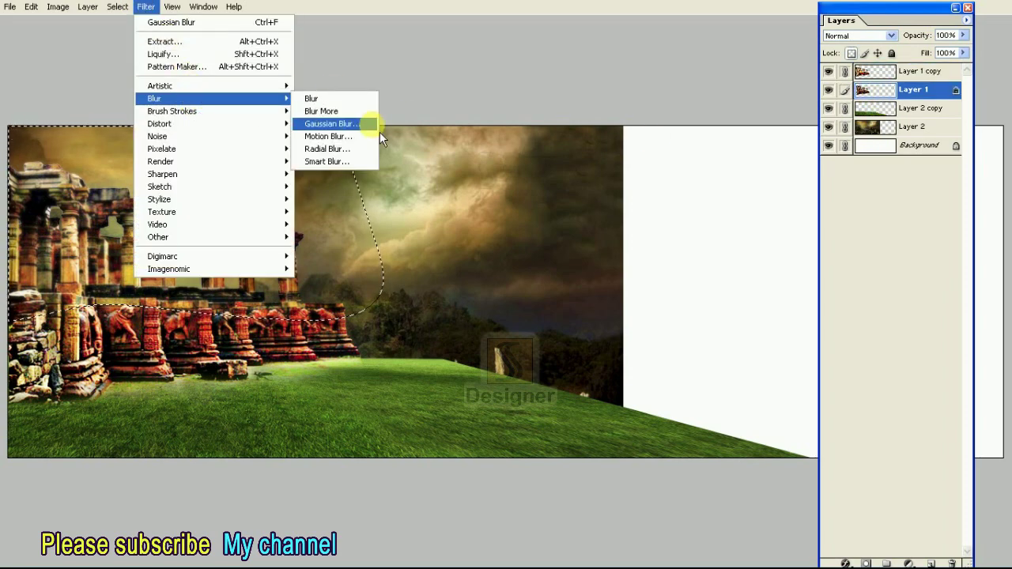
mouse_move(154, 98)
click(378, 127)
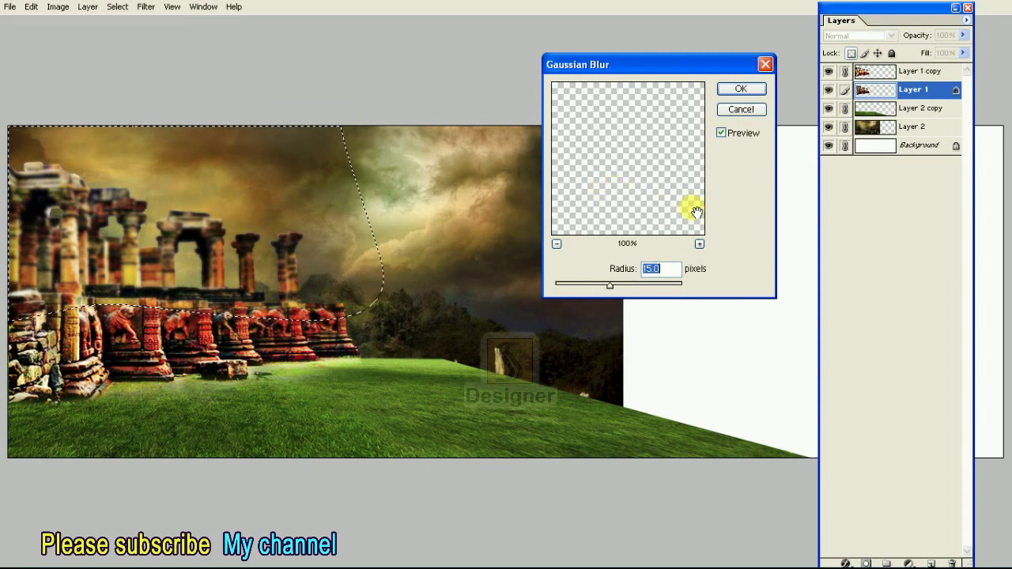
text(5)
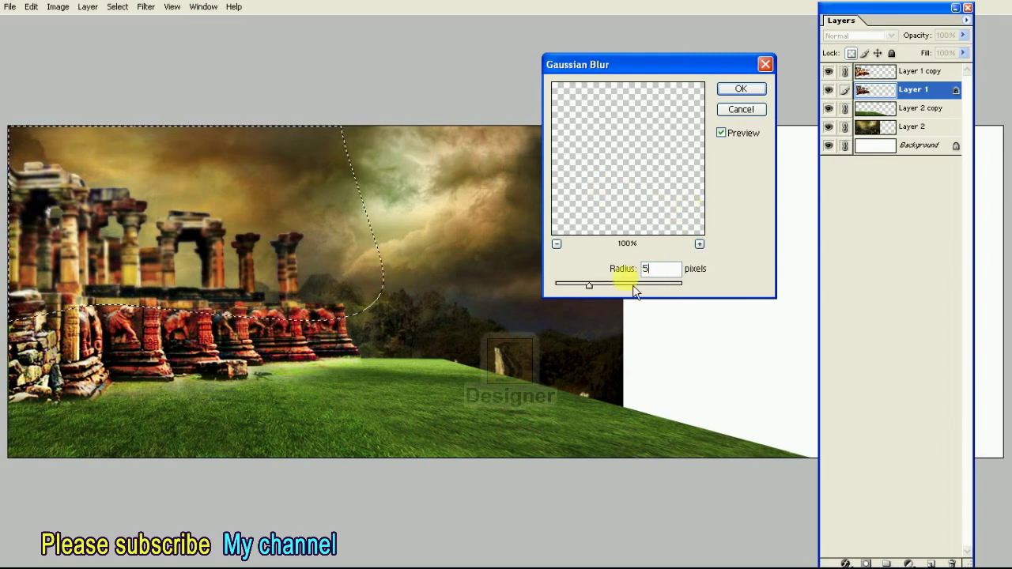
drag(597, 293, 602, 293)
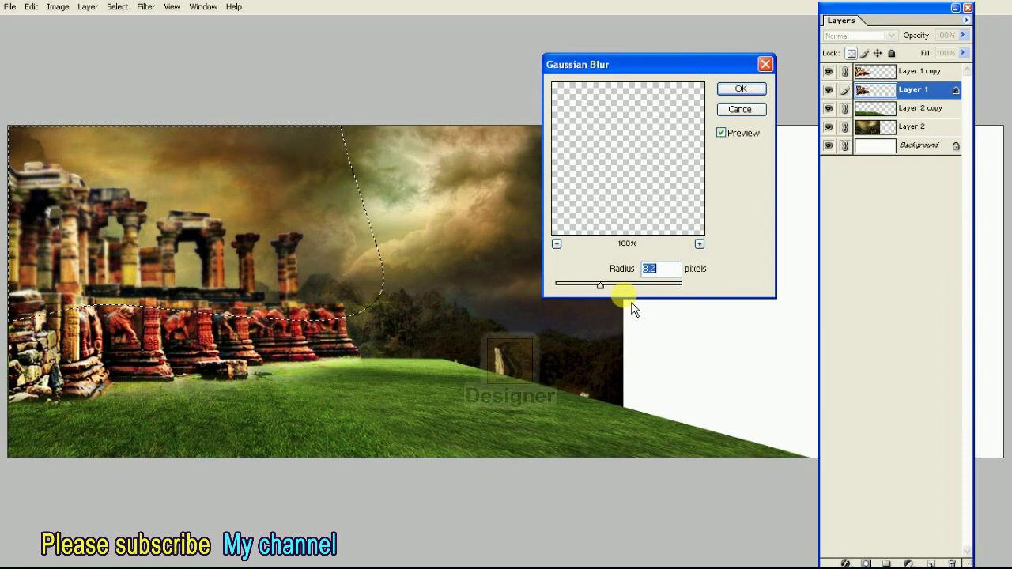
text(4)
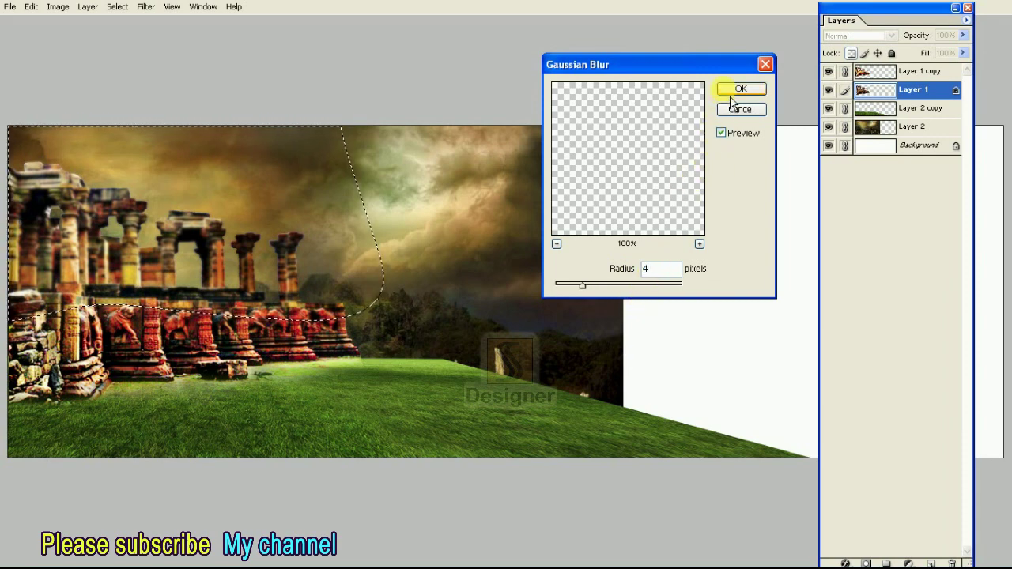
click(735, 90)
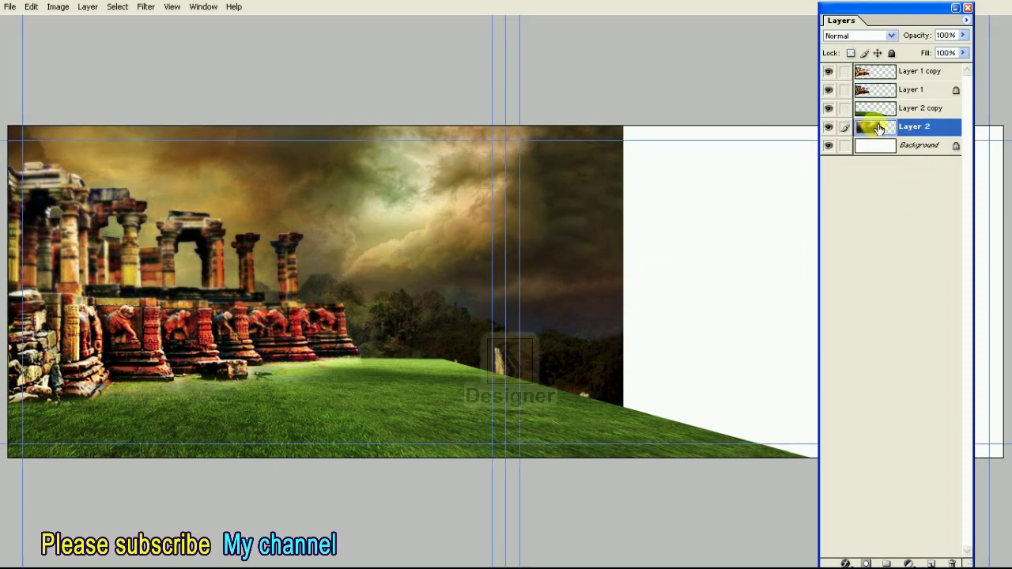
Draw a Polygonal Lasso selection around the central stormy sky on Layer 2
key(Tab)
click(16, 117)
click(299, 214)
click(441, 120)
click(555, 124)
click(558, 269)
click(512, 332)
double_click(379, 336)
Feather the selection by 120 pixels and copy it to a new Layer 3
right_click(420, 226)
click(457, 259)
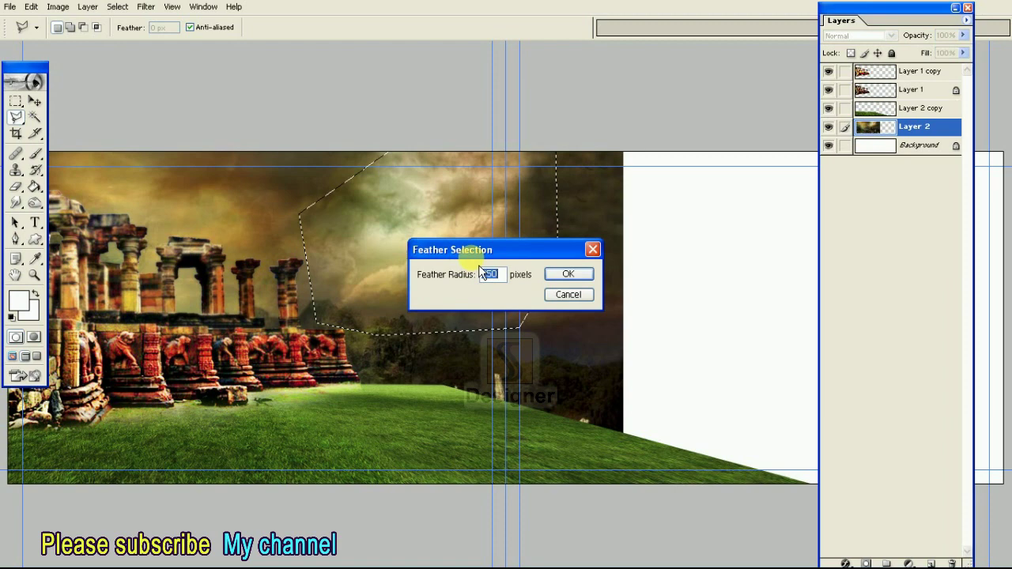
text(80)
key(BackSpace)
key(BackSpace)
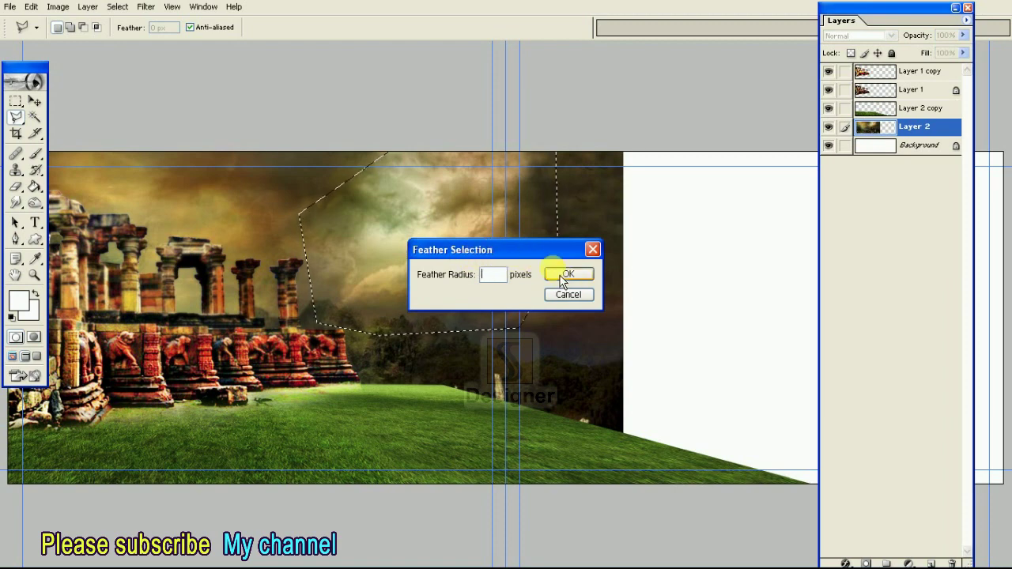
text(120)
click(568, 273)
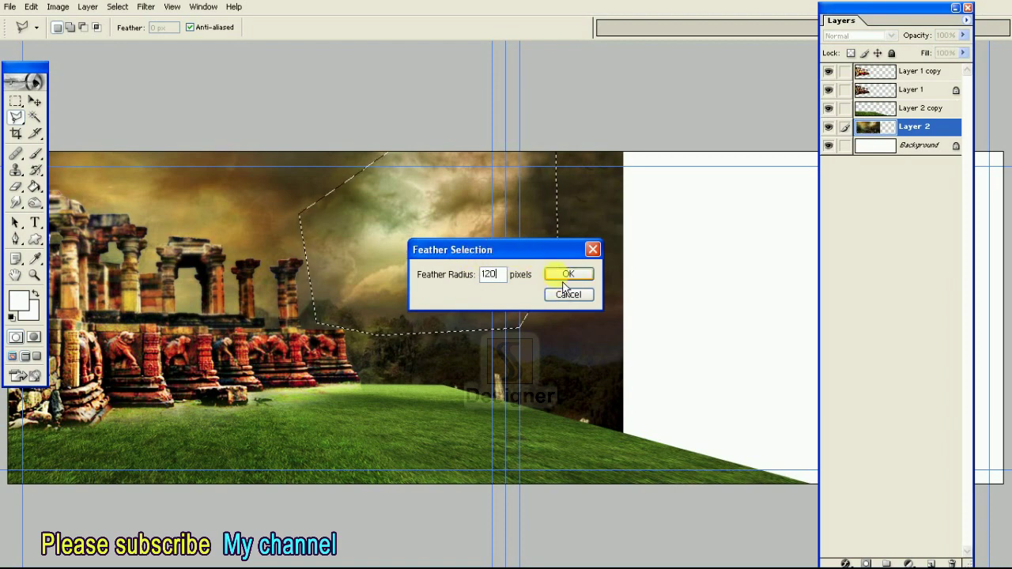
click(93, 10)
mouse_move(96, 22)
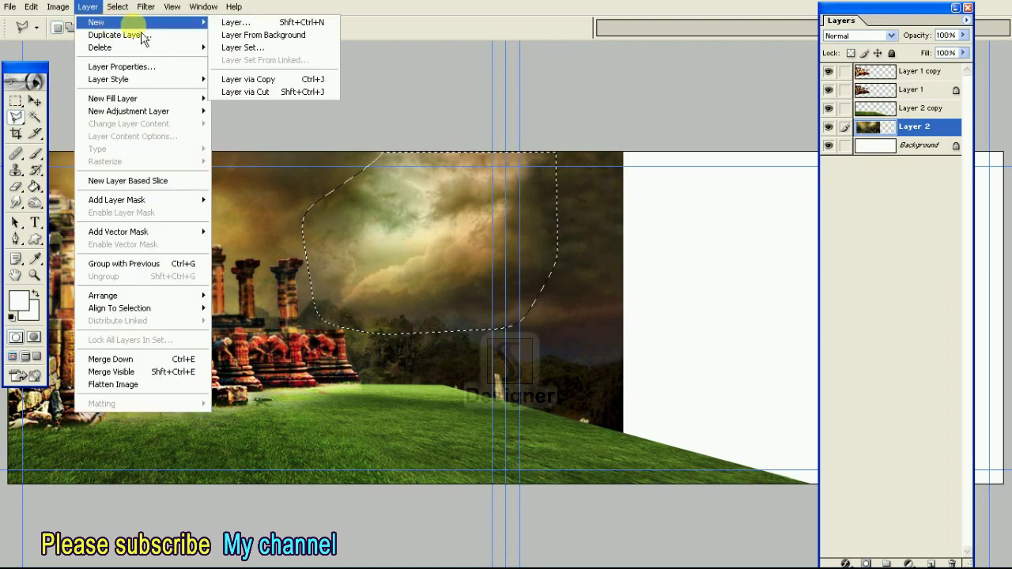
click(304, 77)
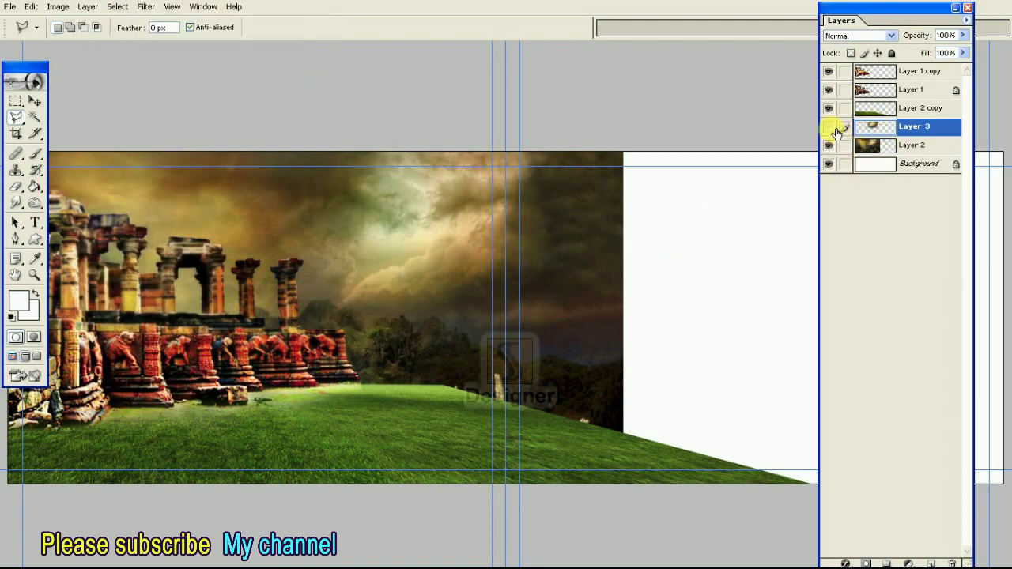
Flip the Layer 3 sky patch horizontally and position it left over the ruins
key(v)
key(ctrl+t)
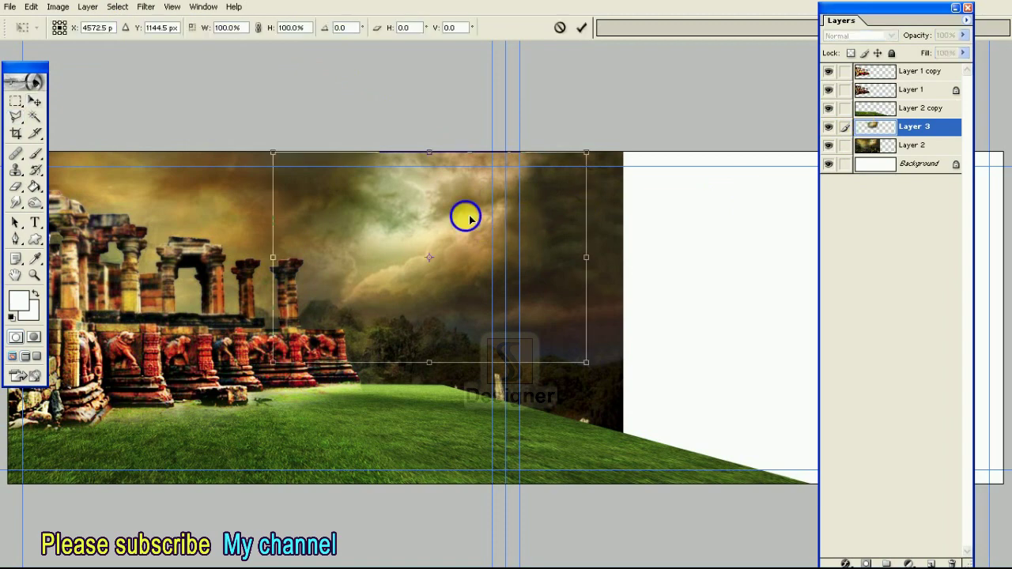
right_click(466, 218)
click(526, 359)
drag(475, 278, 208, 271)
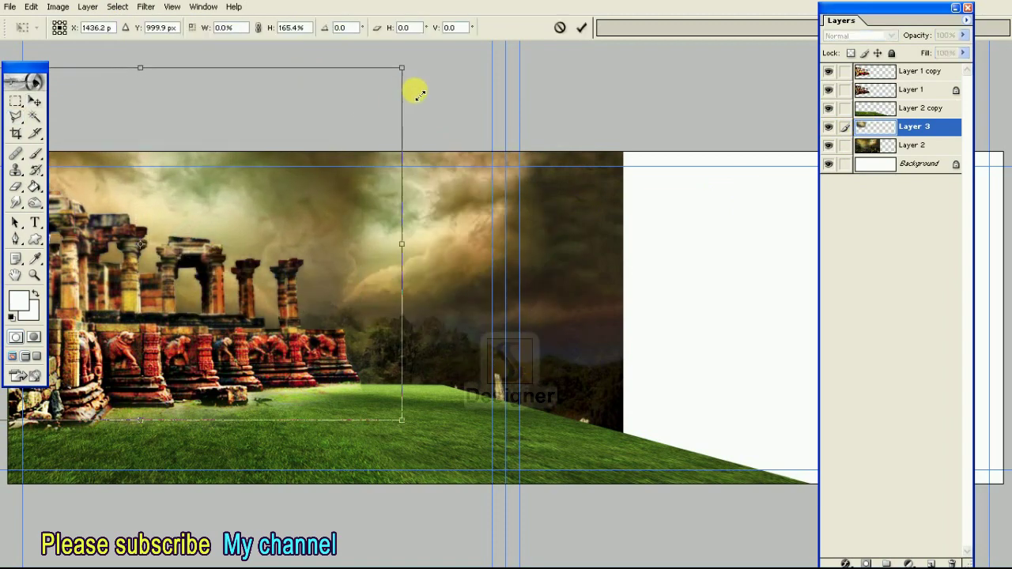
drag(297, 142, 417, 54)
drag(368, 231, 332, 159)
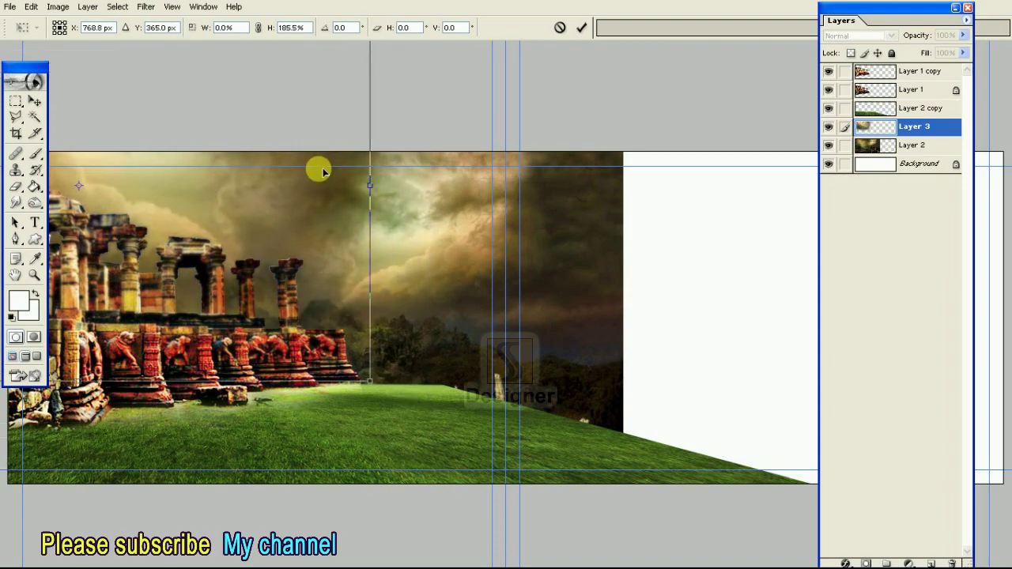
drag(332, 158, 387, 240)
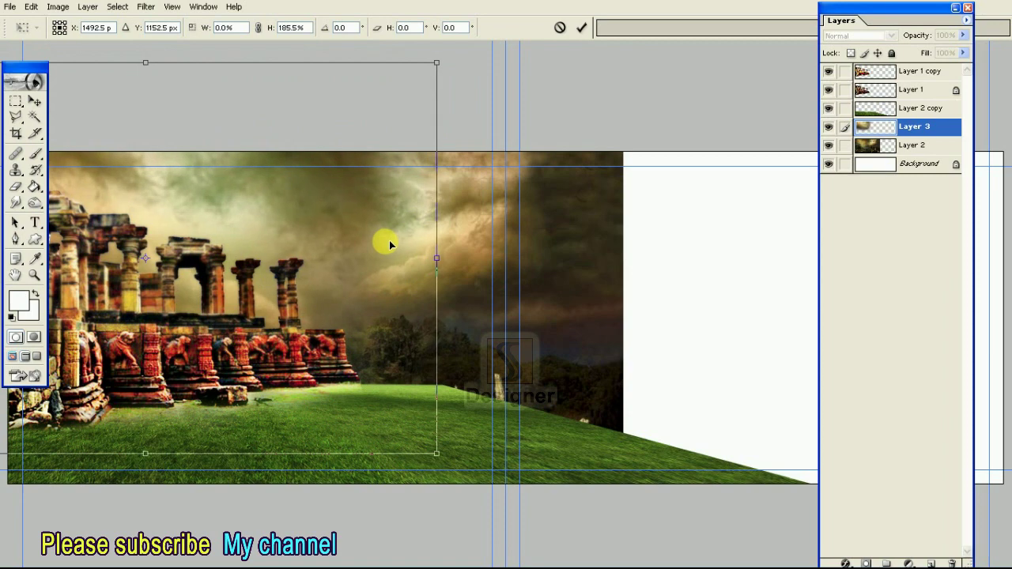
Stretch Layer 3 to 187.5% height, commit the transform, and compare by hiding it
drag(457, 456, 402, 384)
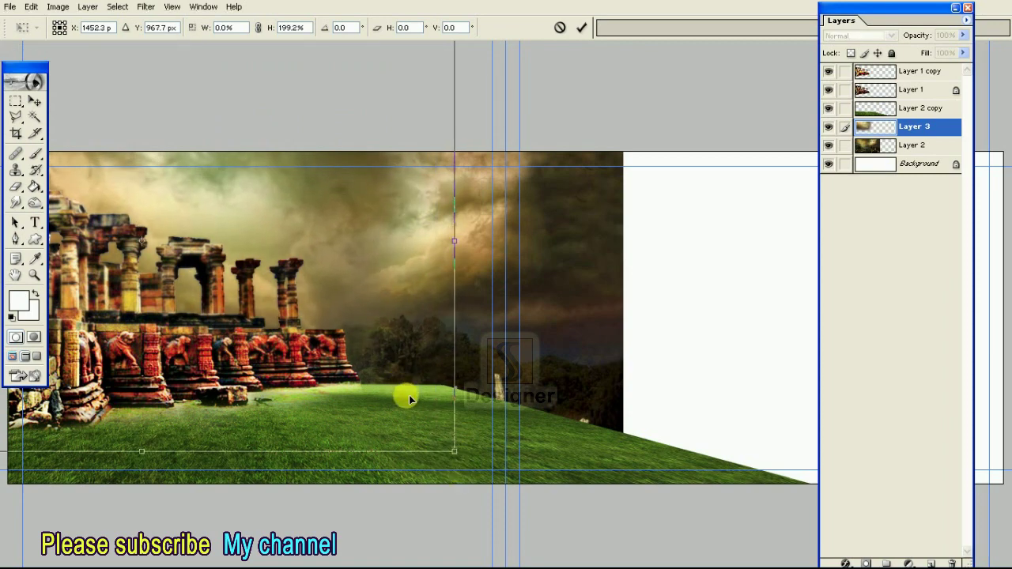
drag(455, 451, 437, 443)
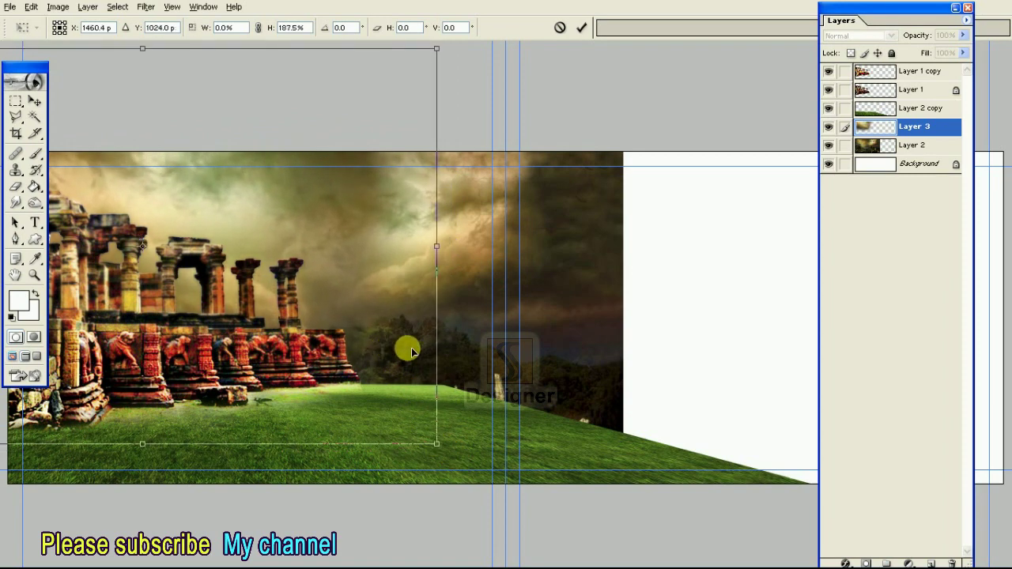
key(super)
key(Escape)
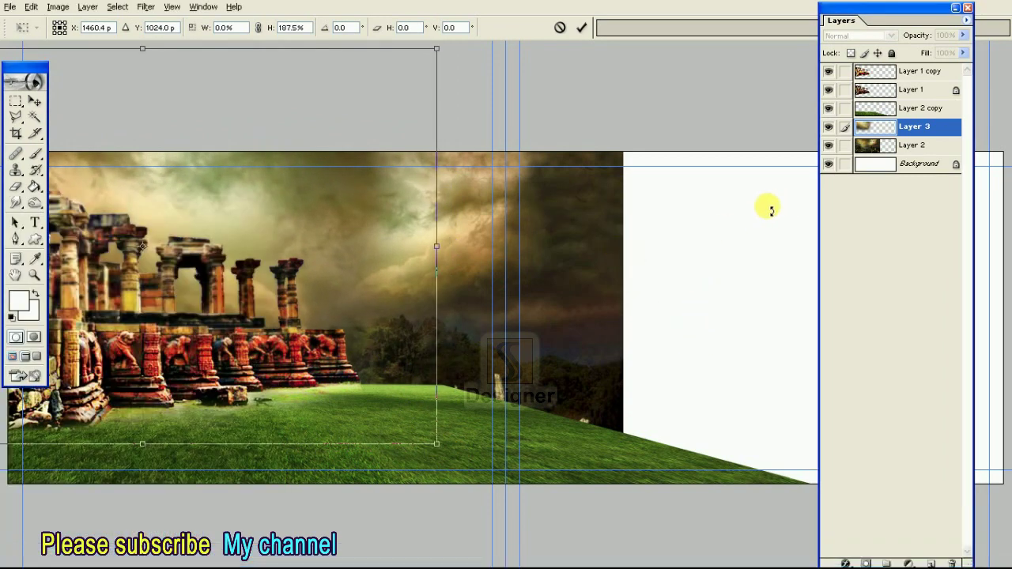
key(Return)
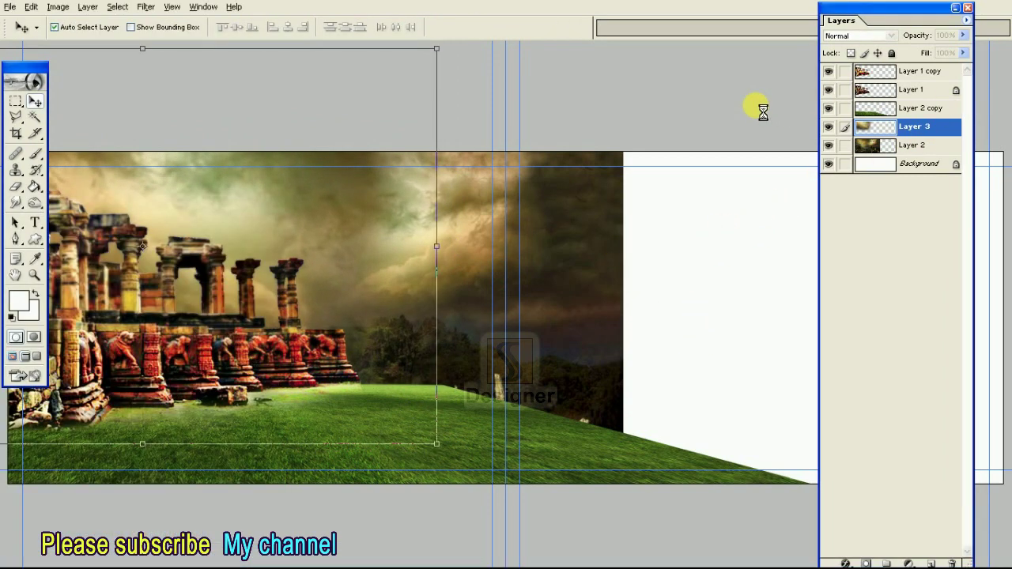
click(830, 128)
click(830, 128)
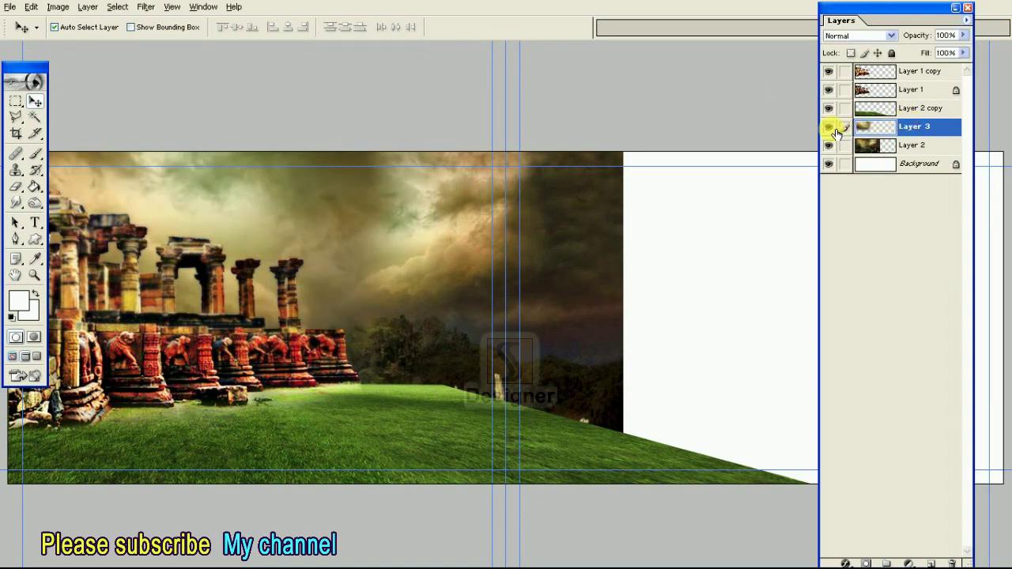
Try Soft Light and Hard Light blending on Layer 3 with lowered opacity
click(964, 36)
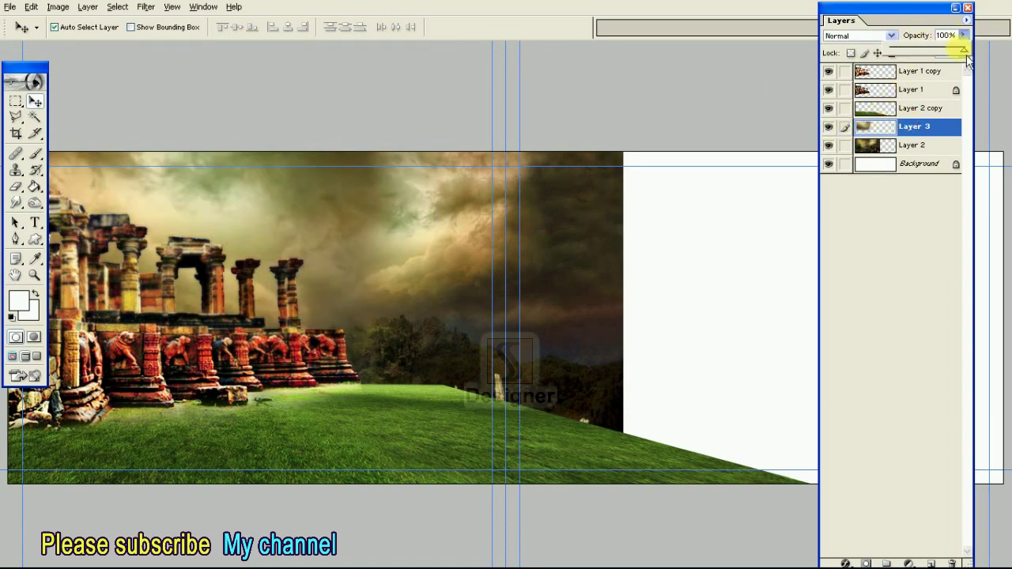
drag(955, 63, 953, 63)
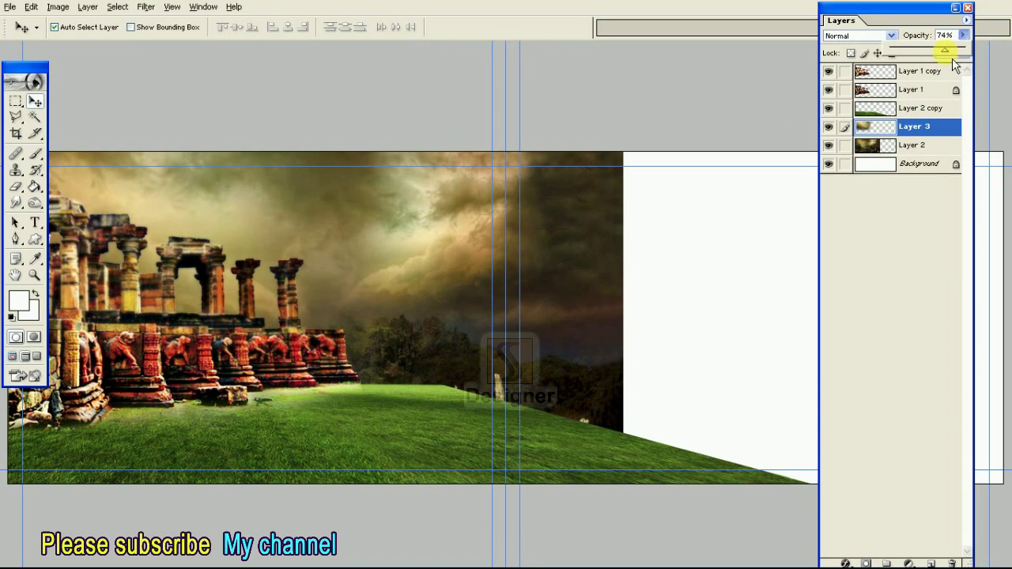
click(860, 36)
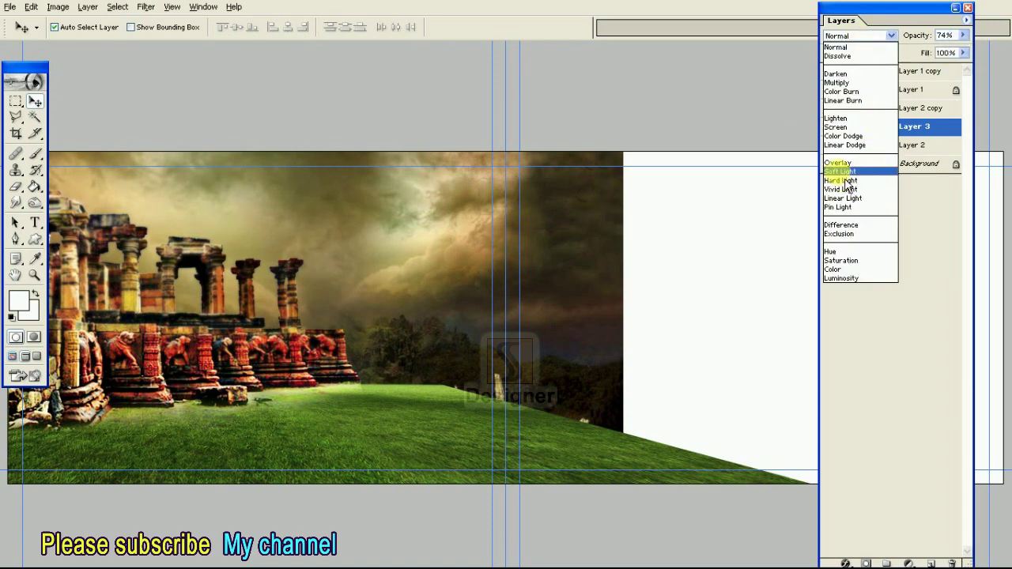
click(840, 172)
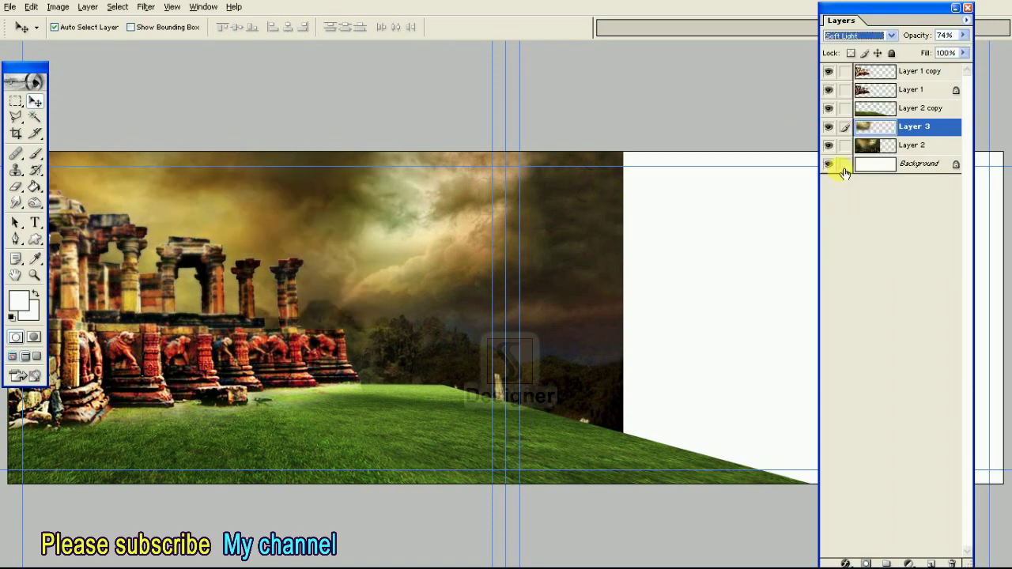
click(860, 36)
click(852, 184)
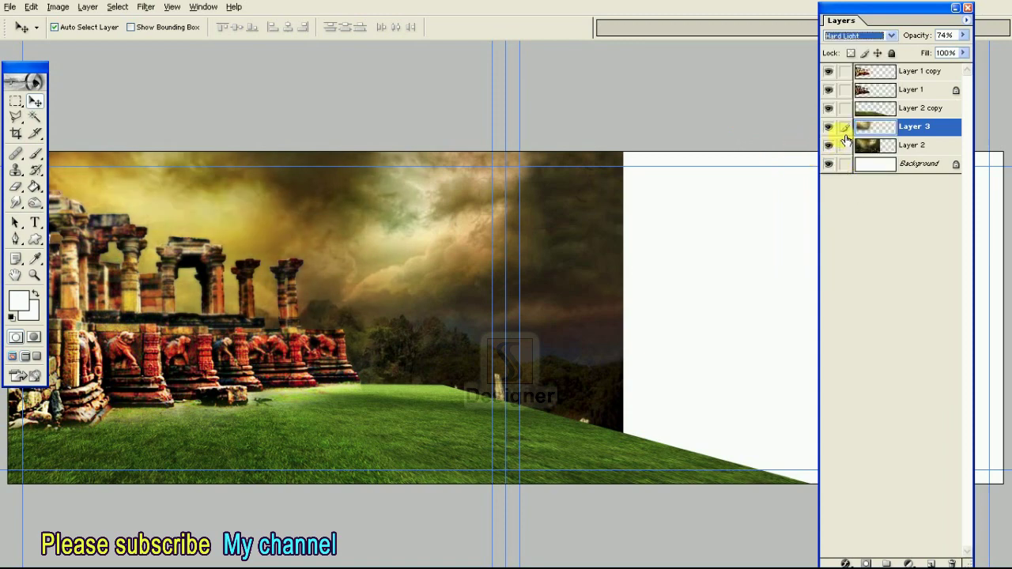
click(964, 35)
drag(953, 60, 939, 60)
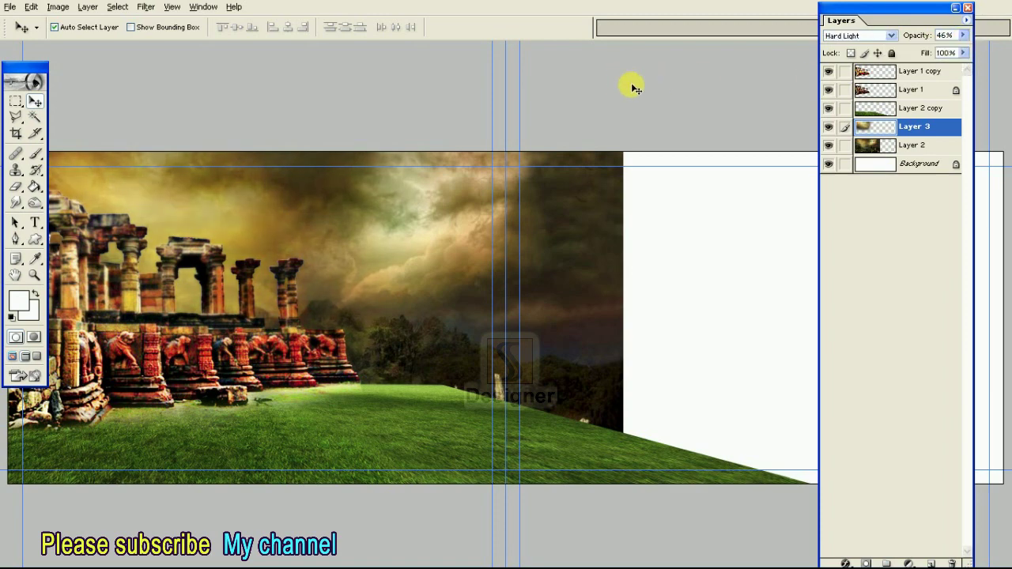
Hide the panels and view the spread full screen on black
key(Tab)
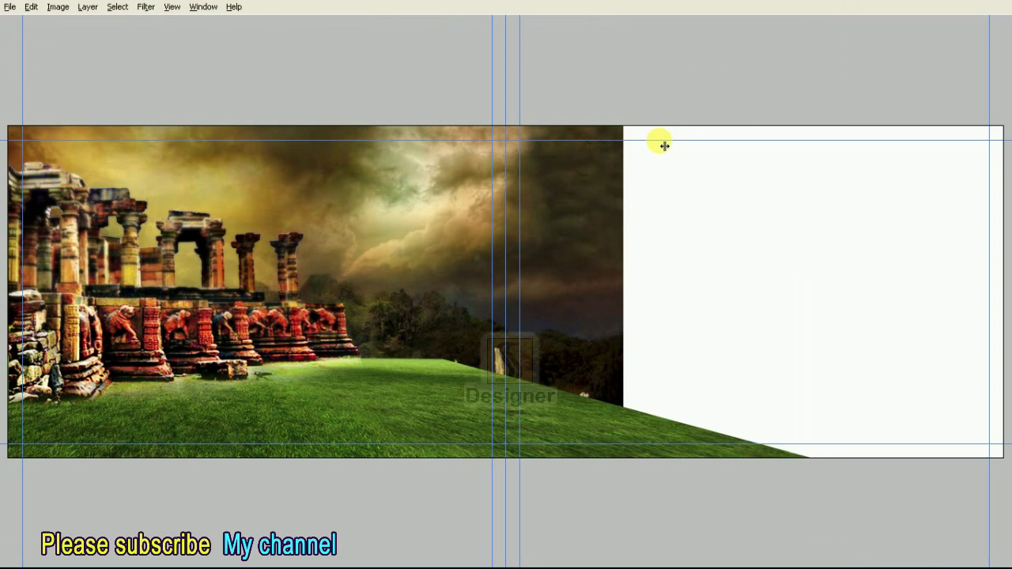
key(alt+l)
key(ctrl+alt+g)
key(f)
key(F7)
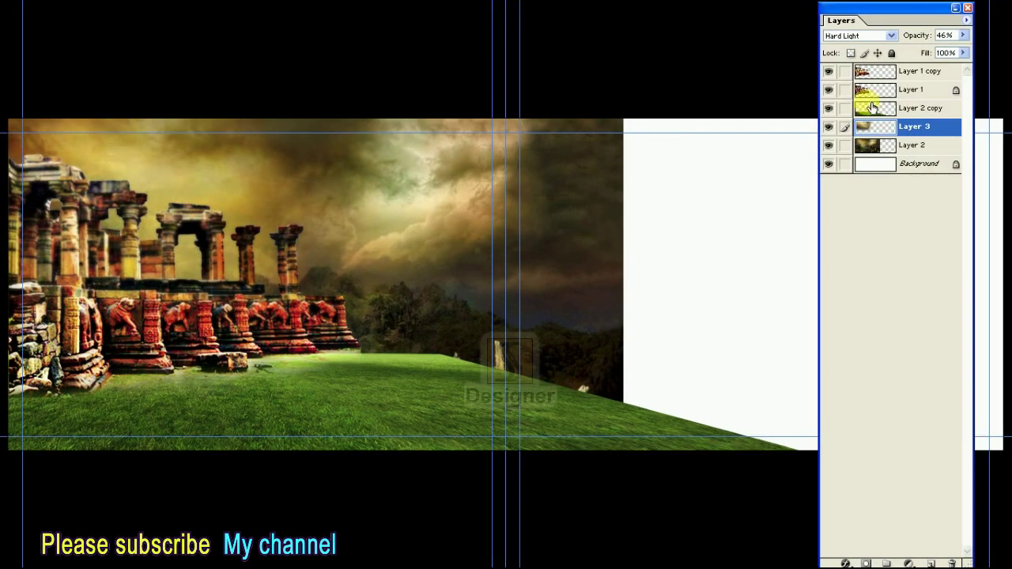
Return Layer 3 to Normal blending at 100% opacity
click(860, 36)
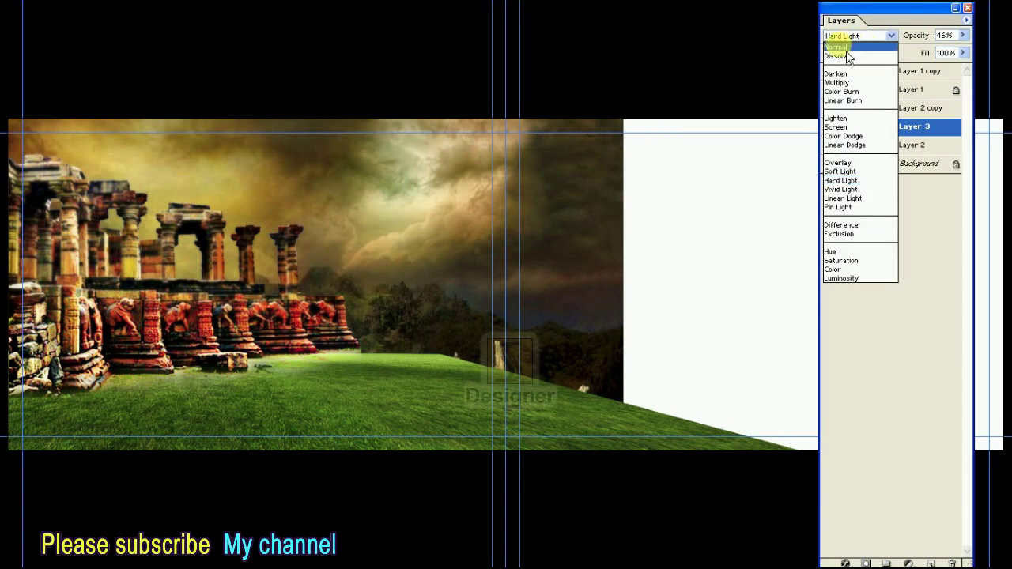
click(780, 42)
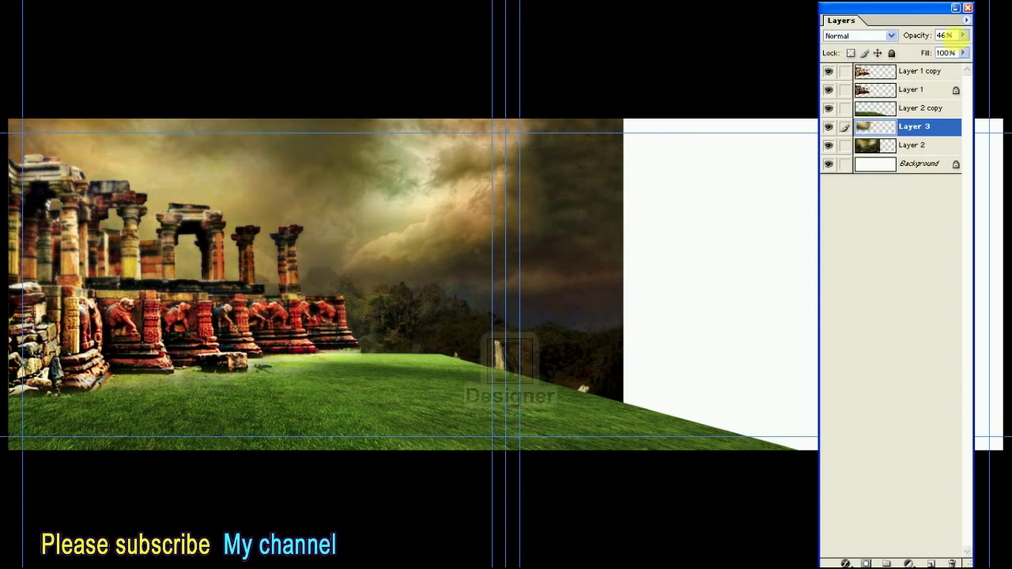
click(962, 35)
drag(939, 56, 966, 49)
click(728, 46)
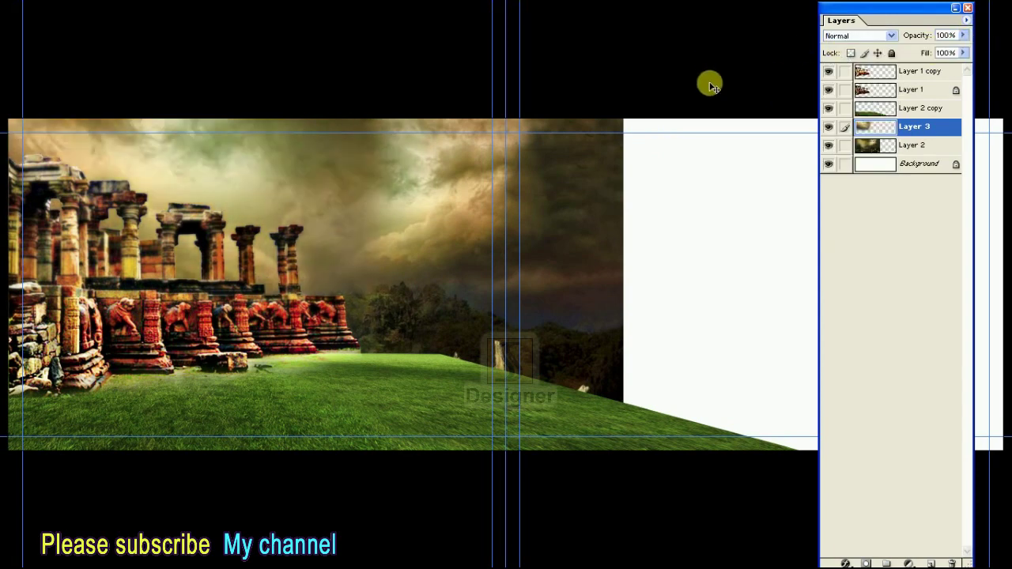
Bring back the Layers list and Tools palette, and choose the Eraser Tool
key(super)
key(Escape)
key(Tab)
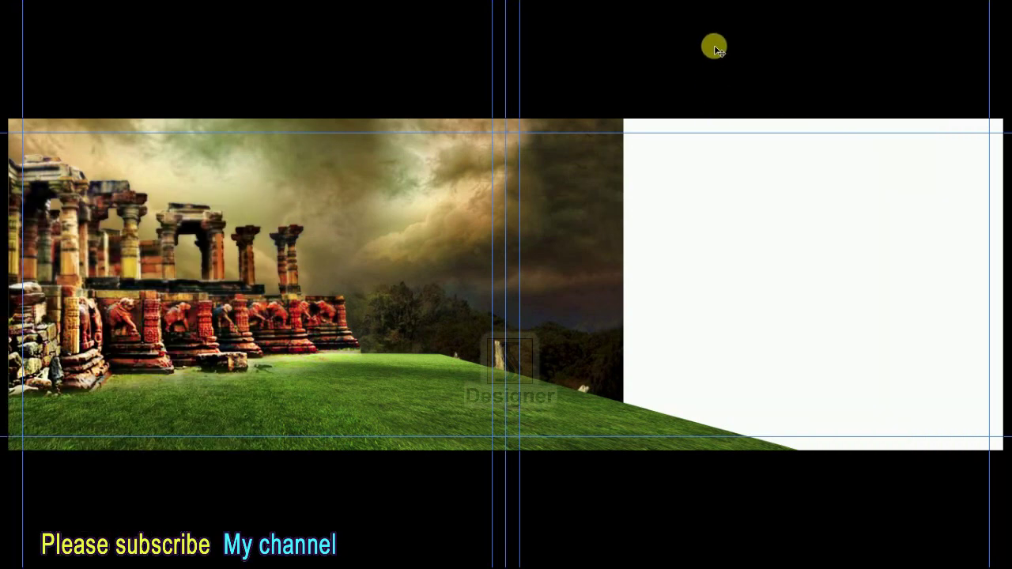
key(Tab)
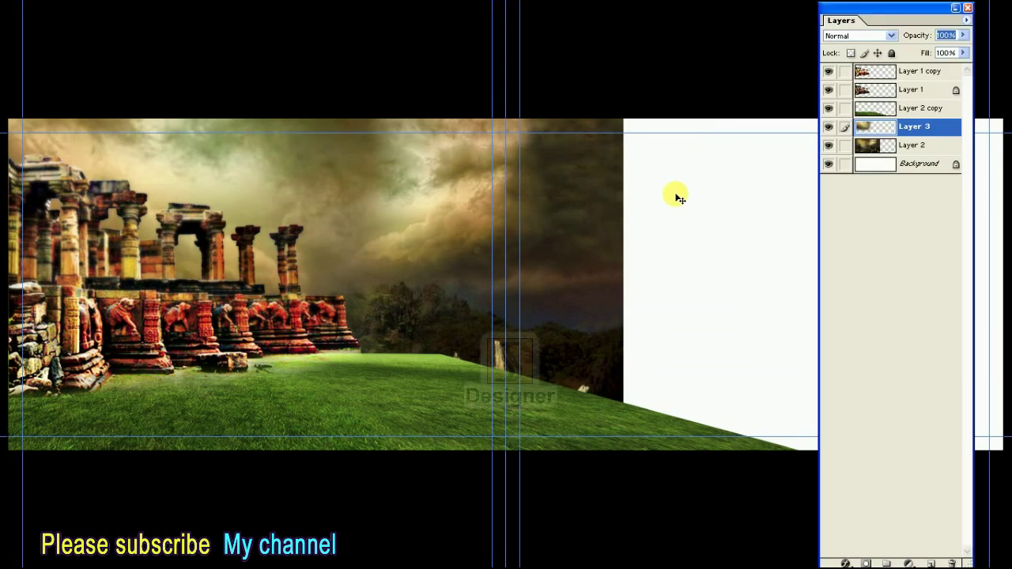
key(alt+w)
key(t)
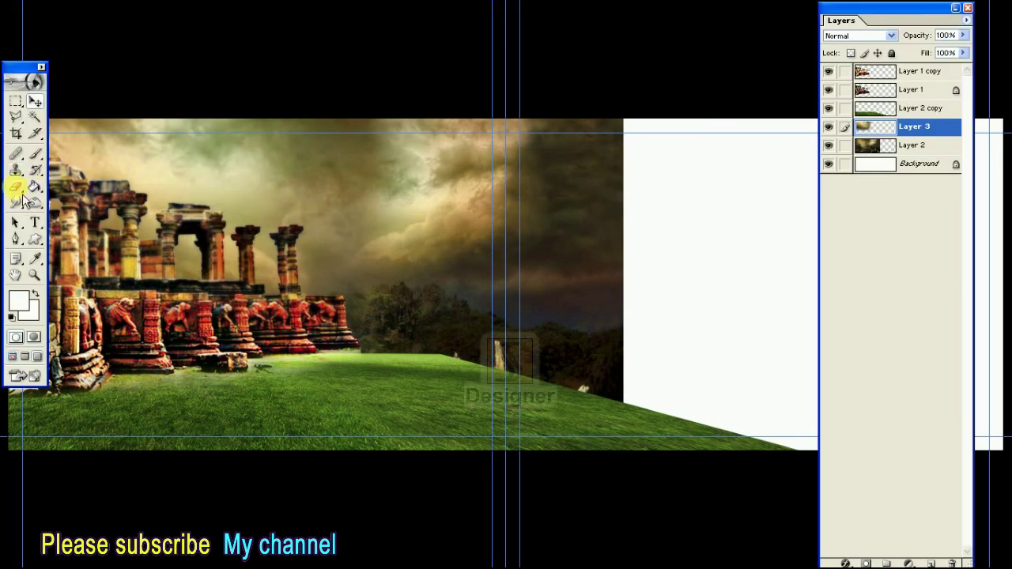
drag(23, 190, 87, 187)
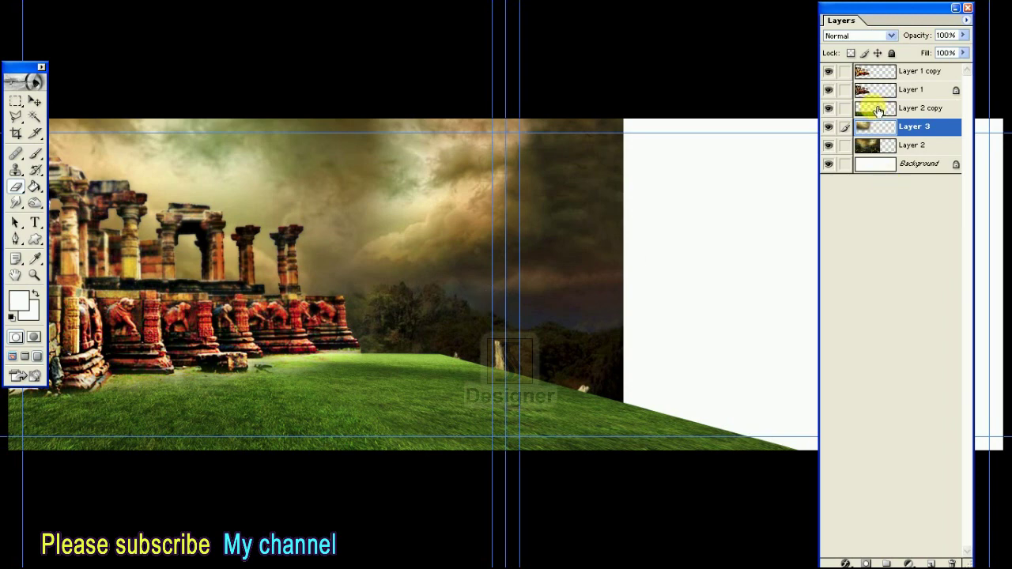
Erase Layer 2 copy's hard grass horizon edge and fade the slope toward the white right half
click(878, 109)
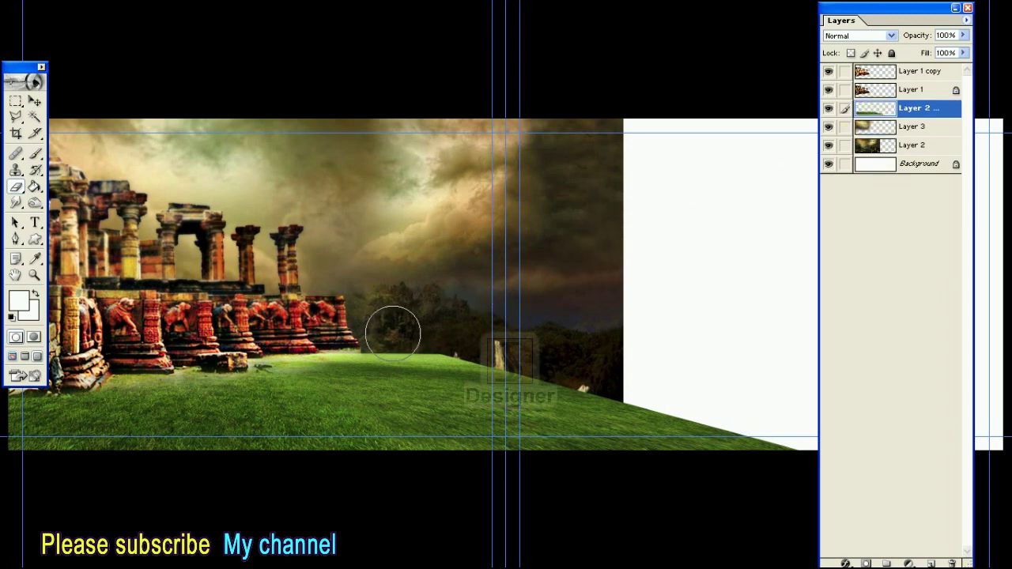
mouse_move(362, 332)
mouse_down()
mouse_move(433, 333)
mouse_move(420, 277)
mouse_up()
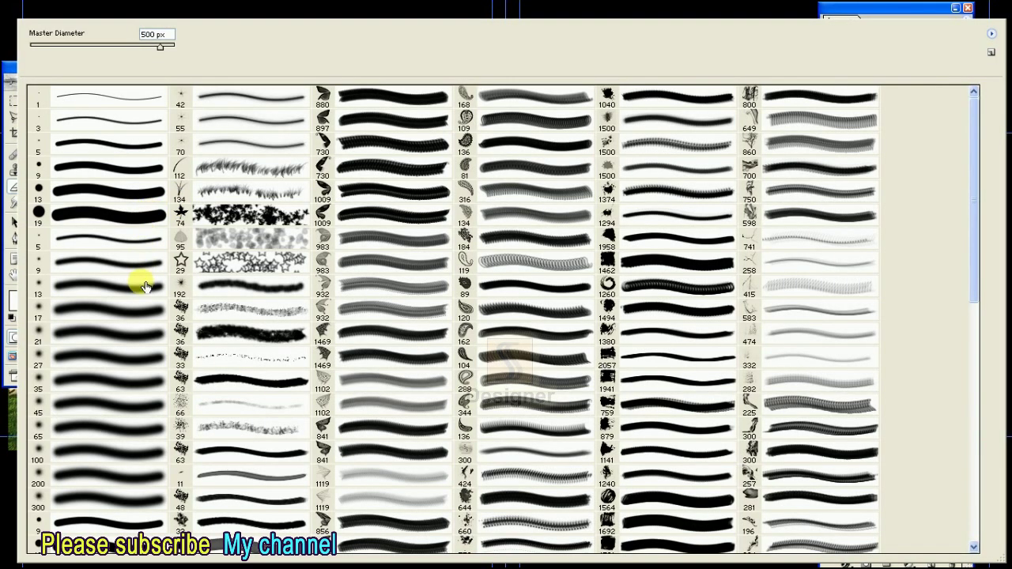
double_click(136, 306)
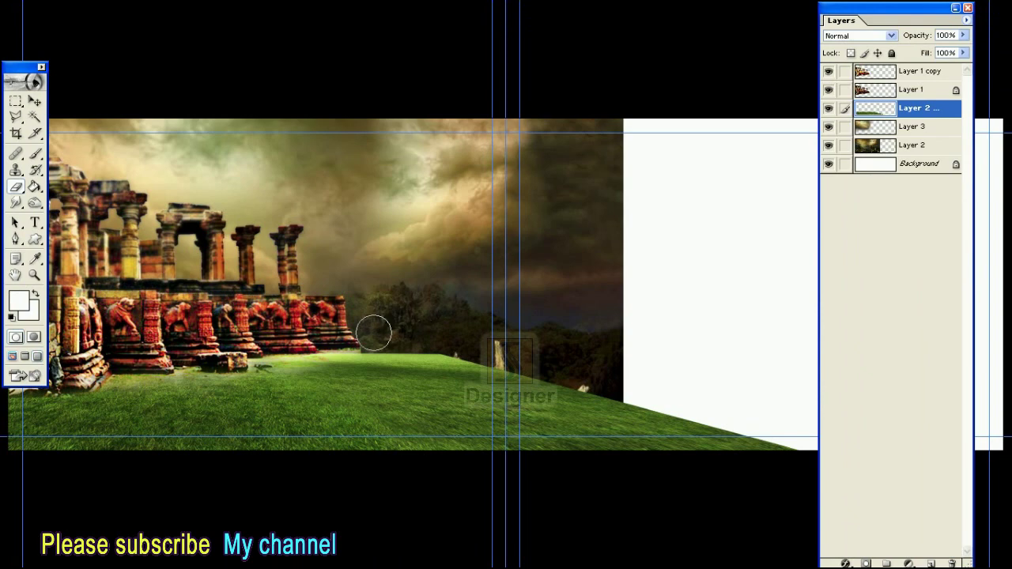
drag(365, 336, 488, 338)
mouse_move(373, 330)
mouse_down()
mouse_move(486, 332)
mouse_move(440, 323)
mouse_move(496, 351)
mouse_up()
key(F7)
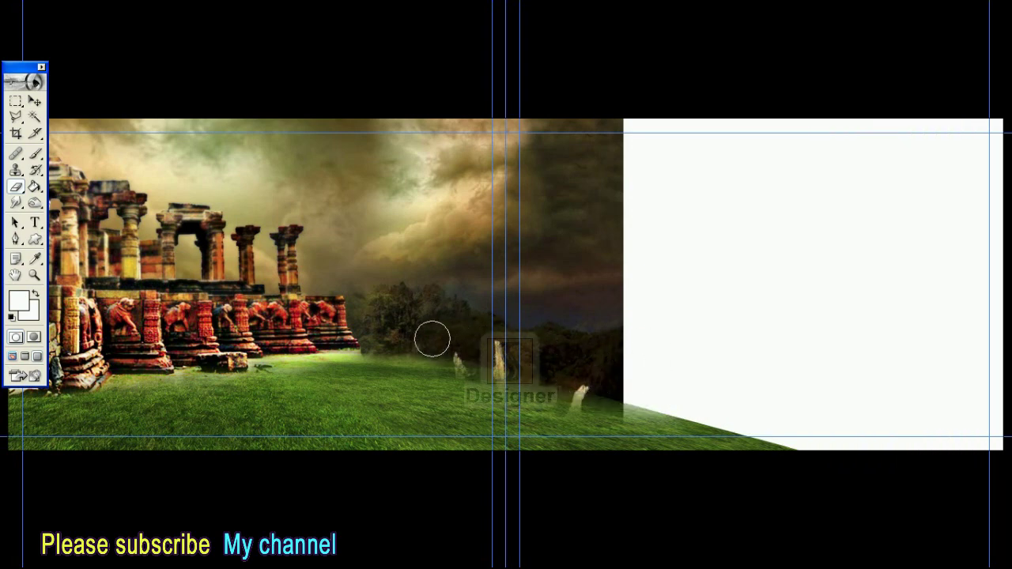
drag(645, 389, 679, 396)
key(bracketright)
key(bracketright)
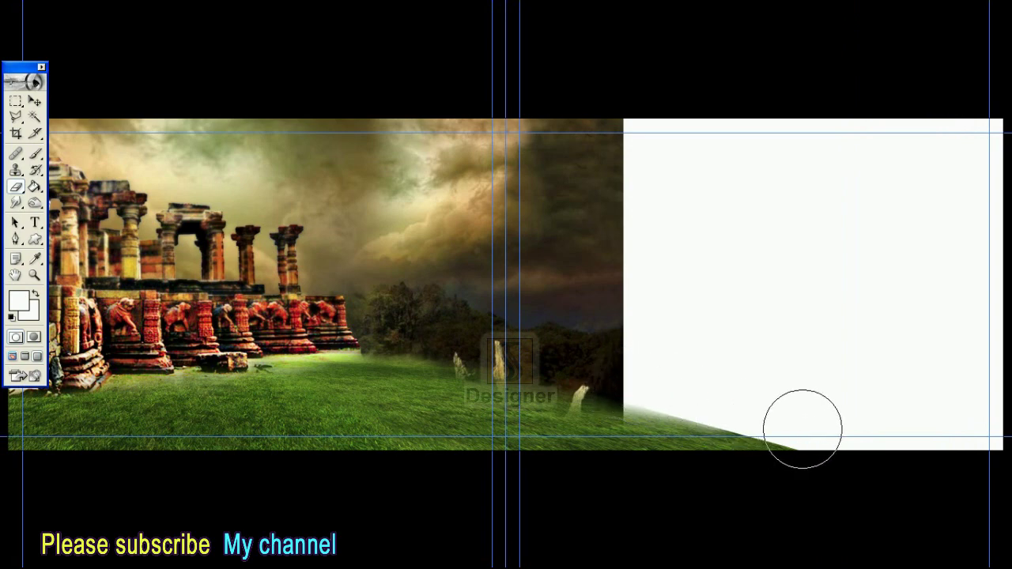
shift+click(804, 428)
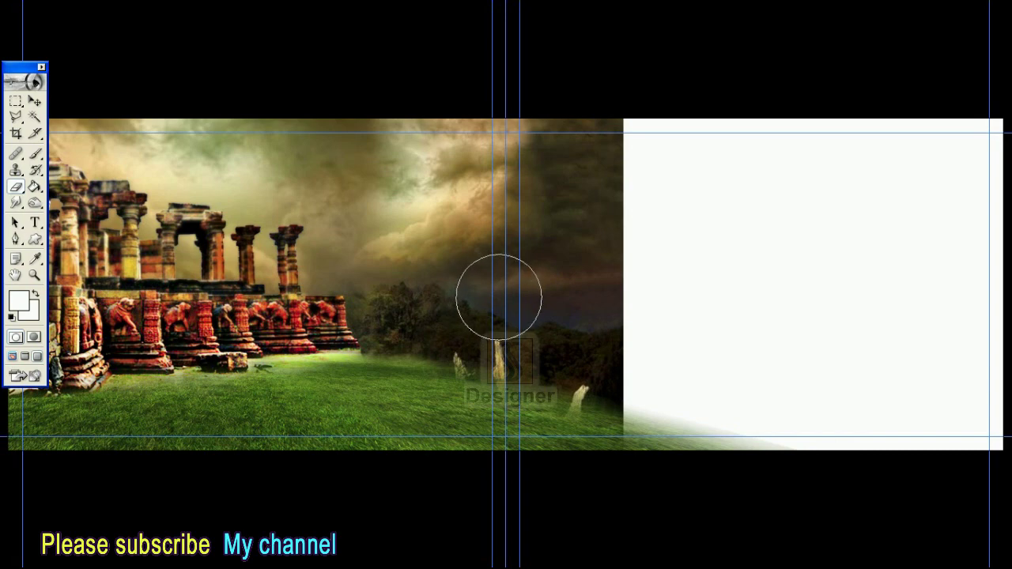
key(bracketleft)
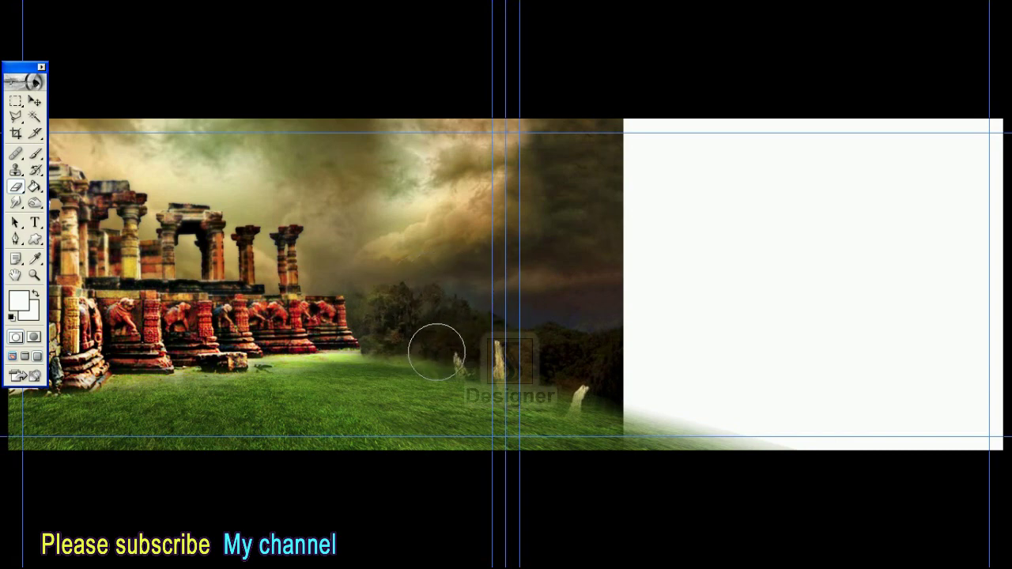
mouse_move(468, 384)
mouse_down()
mouse_move(621, 435)
mouse_move(641, 413)
mouse_up()
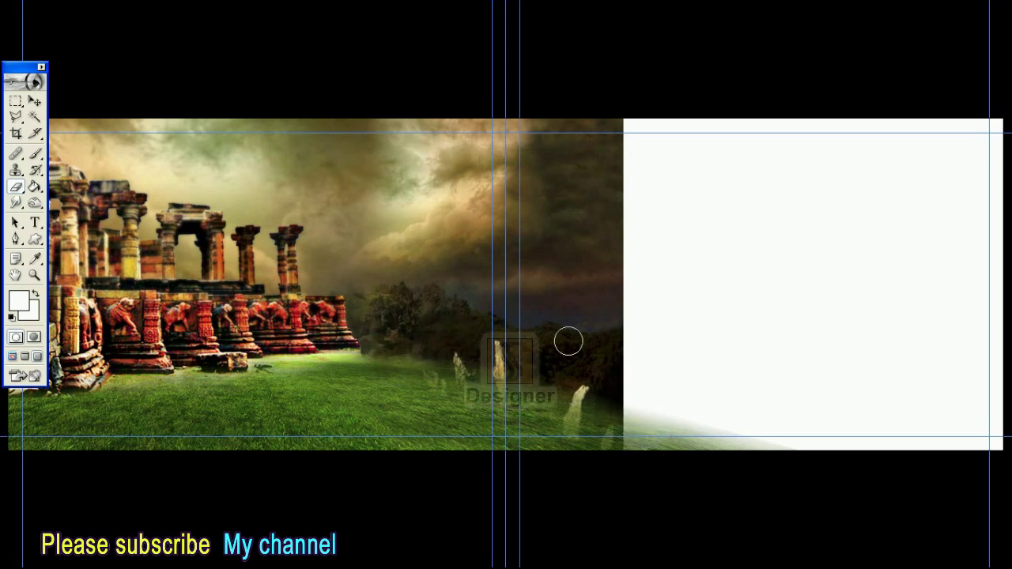
Duplicate Layer 2 as Layer 2 copy 2 and move it over the white right half
key(F7)
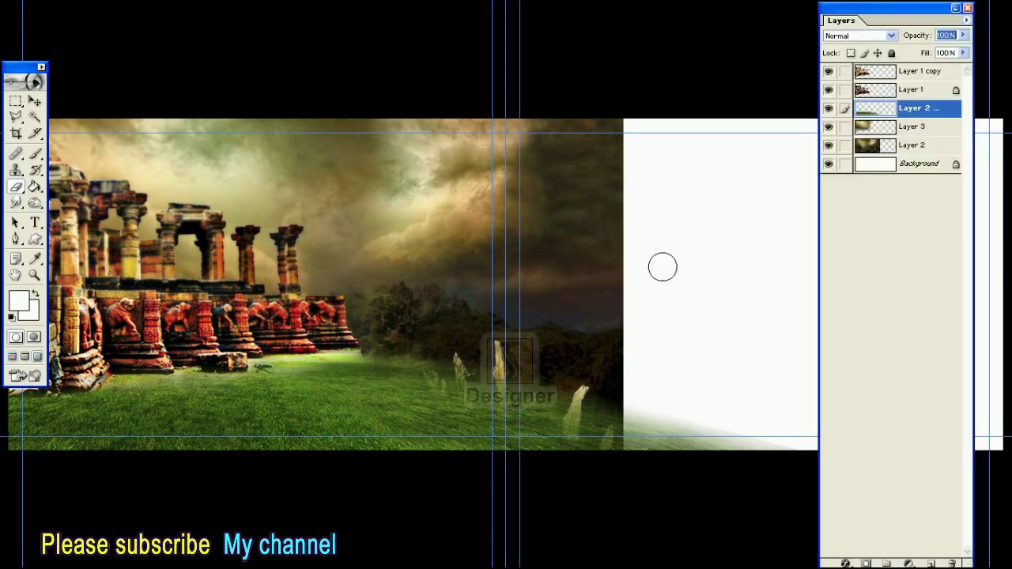
click(893, 150)
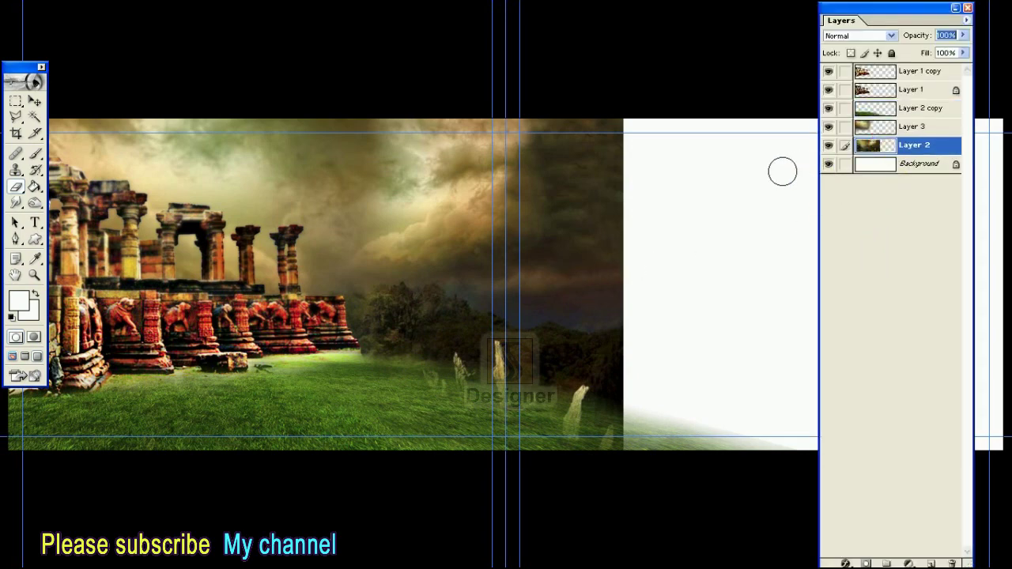
key(v)
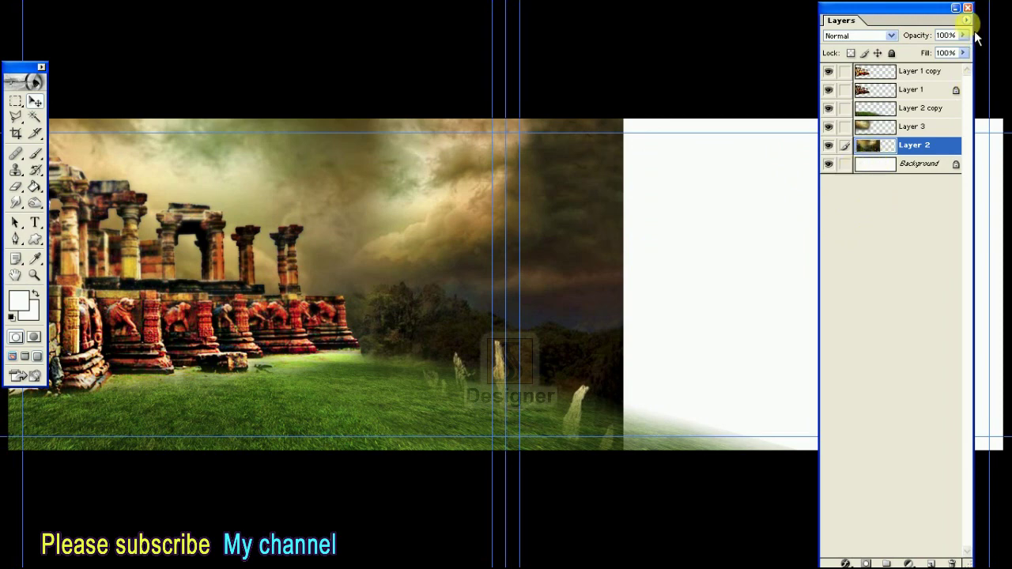
click(966, 20)
click(877, 65)
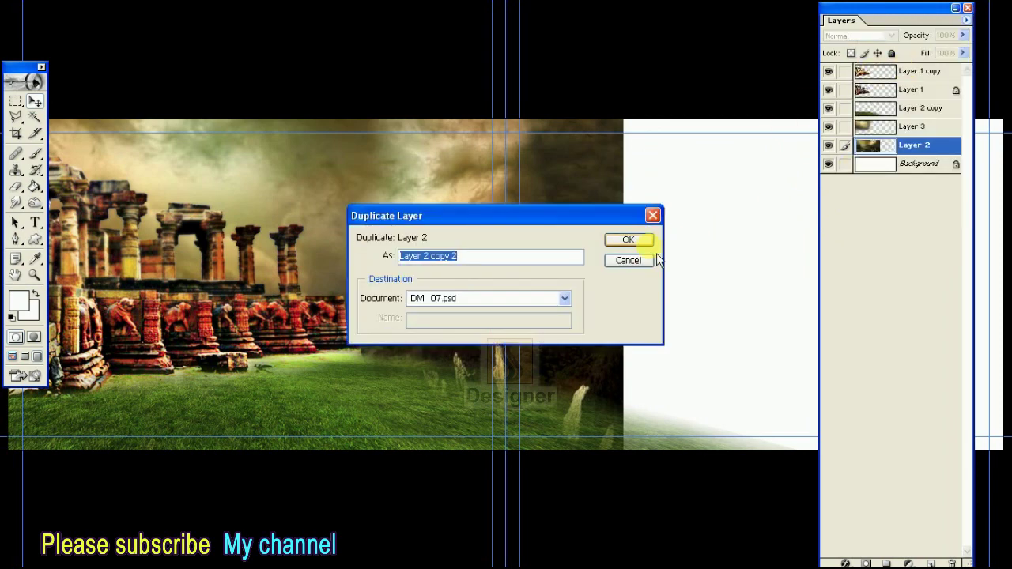
click(632, 240)
key(F7)
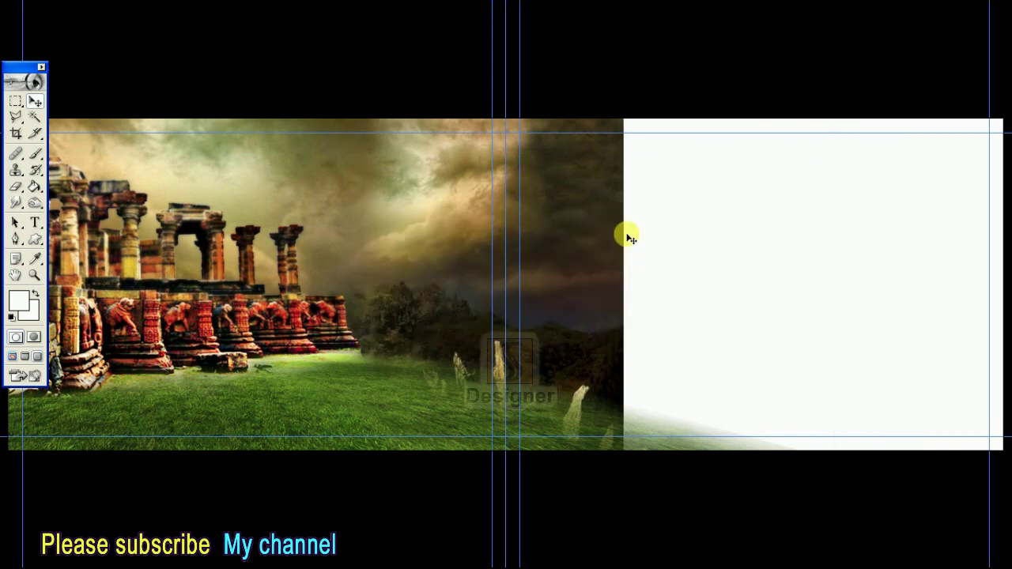
drag(562, 296, 943, 305)
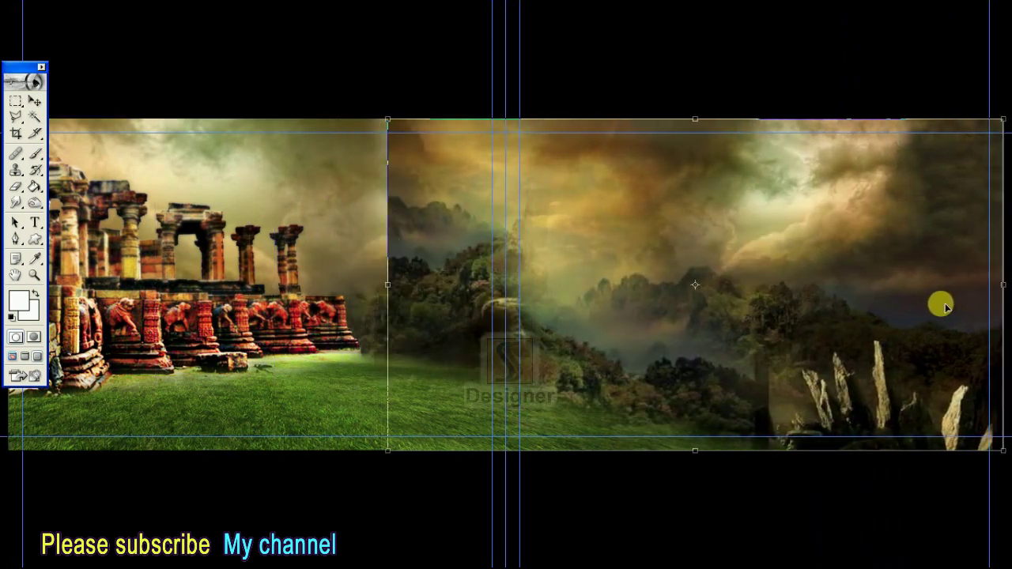
Free-transform the duplicate landscape, enlarging it from its corners and stretching it taller
key(ctrl+minus)
mouse_move(408, 149)
mouse_down()
mouse_move(377, 140)
mouse_move(368, 122)
mouse_up()
drag(368, 201, 323, 212)
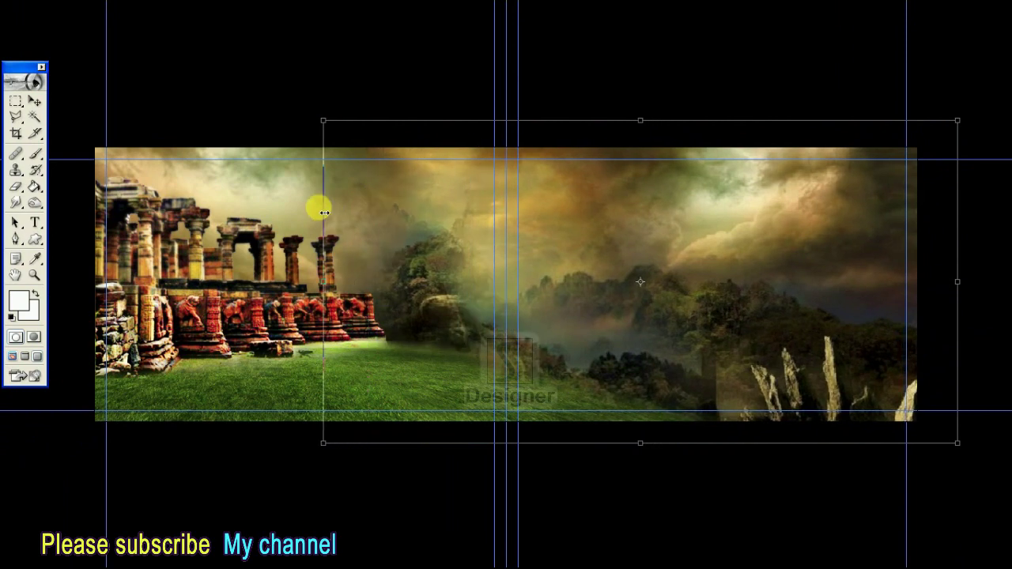
drag(639, 119, 639, 111)
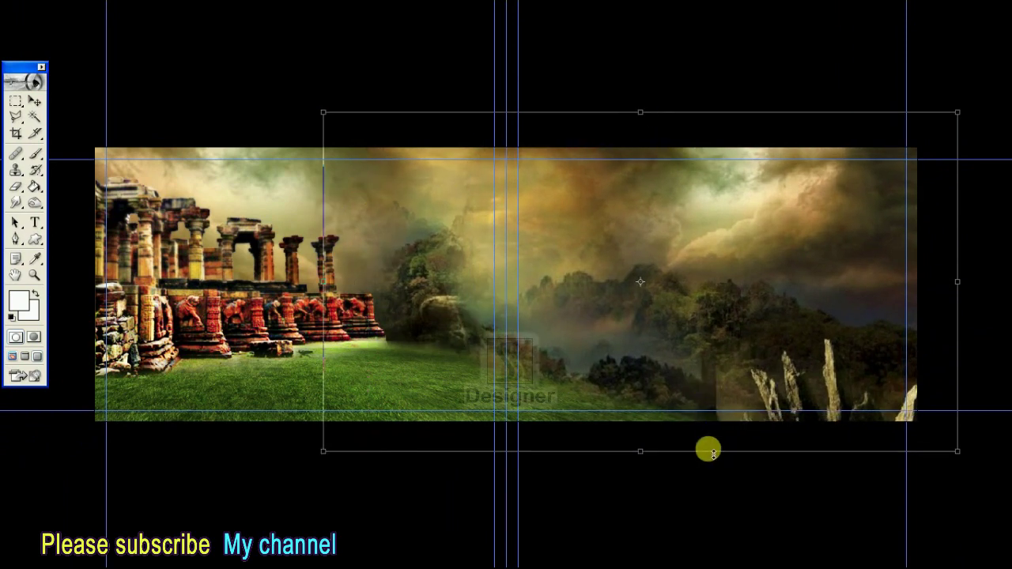
drag(711, 452, 711, 484)
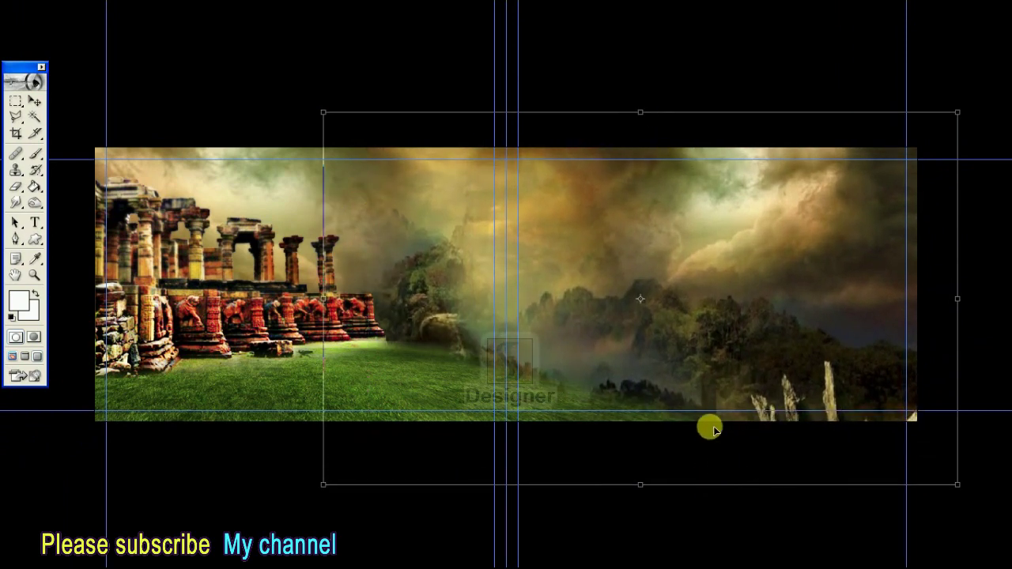
key(ctrl+minus)
drag(340, 464, 291, 494)
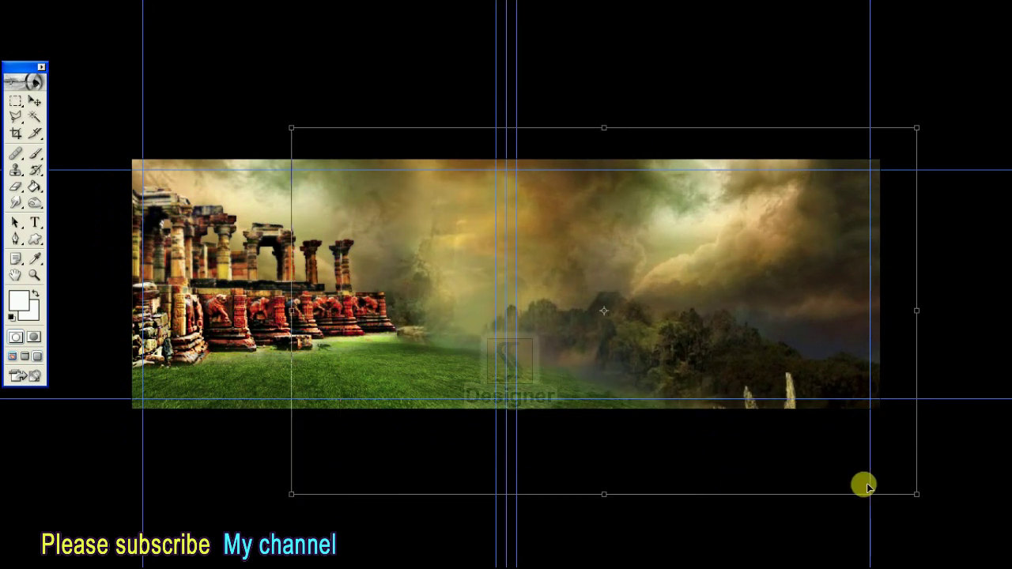
drag(915, 494, 932, 508)
Finish scaling the copy across the right side and stack it beneath Layer 2
drag(828, 466, 826, 475)
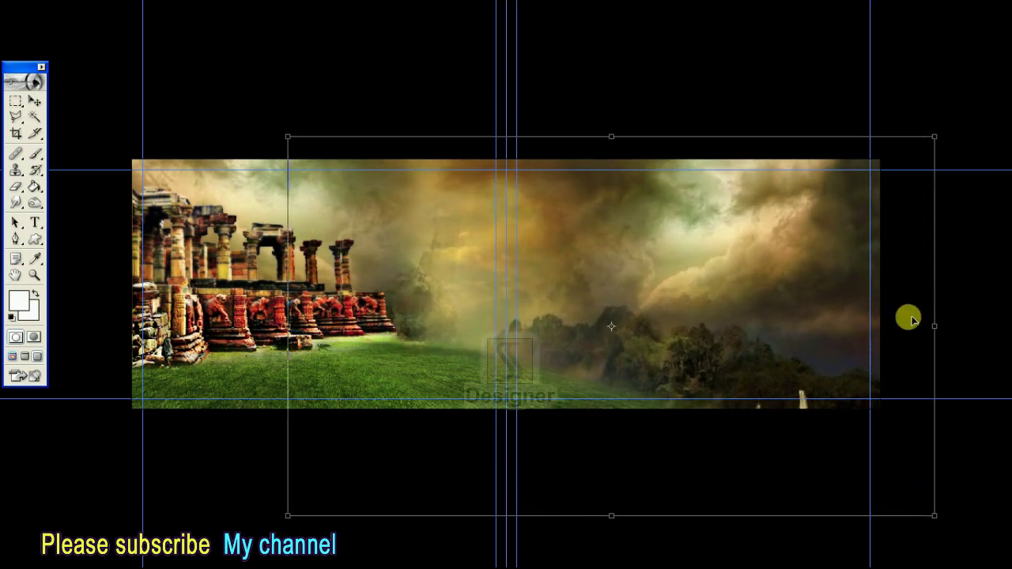
drag(935, 138, 949, 125)
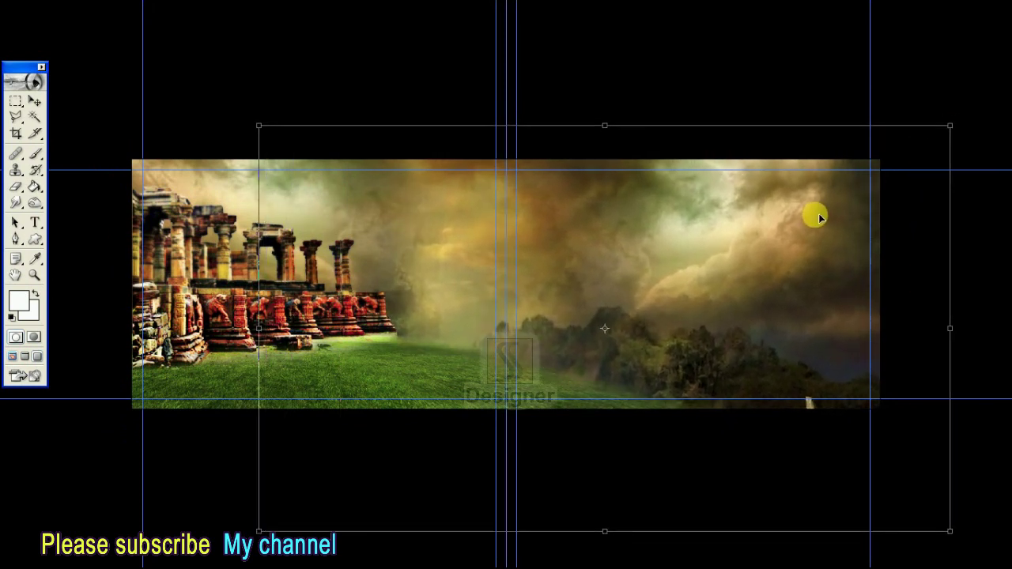
drag(818, 218, 815, 219)
mouse_move(944, 134)
mouse_down()
mouse_move(967, 113)
mouse_move(936, 148)
mouse_up()
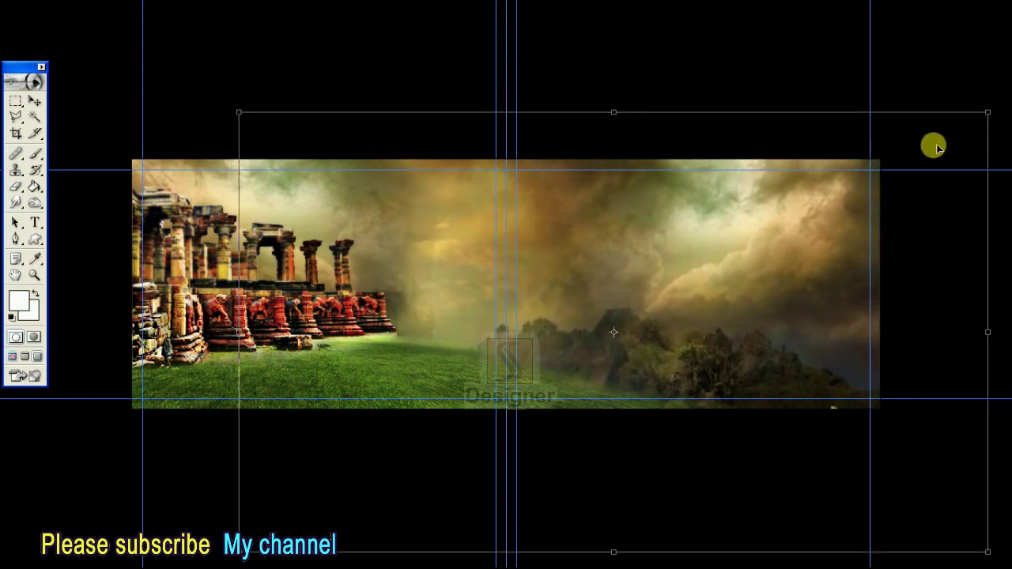
drag(238, 111, 187, 82)
drag(671, 125, 685, 129)
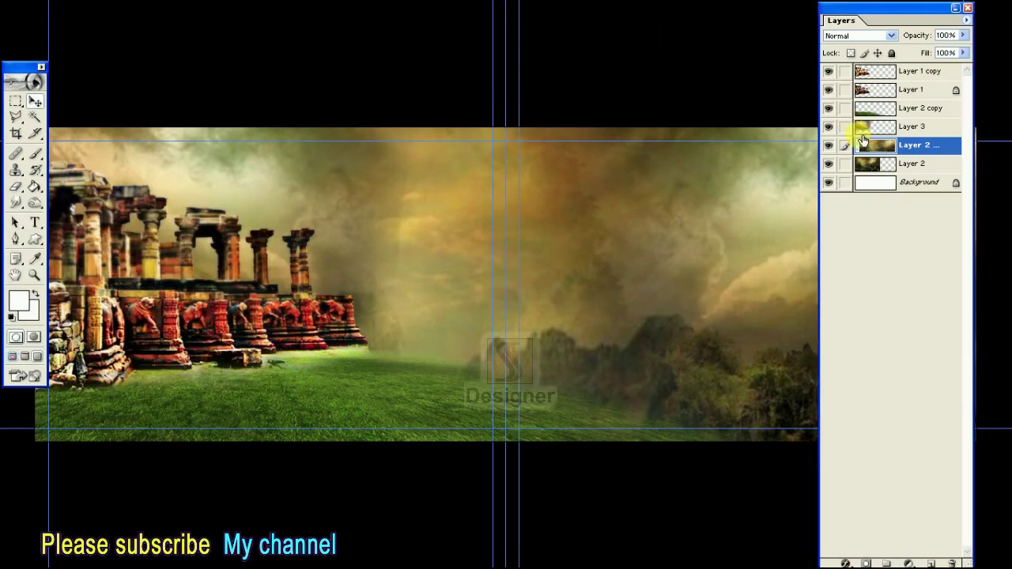
drag(861, 139, 911, 183)
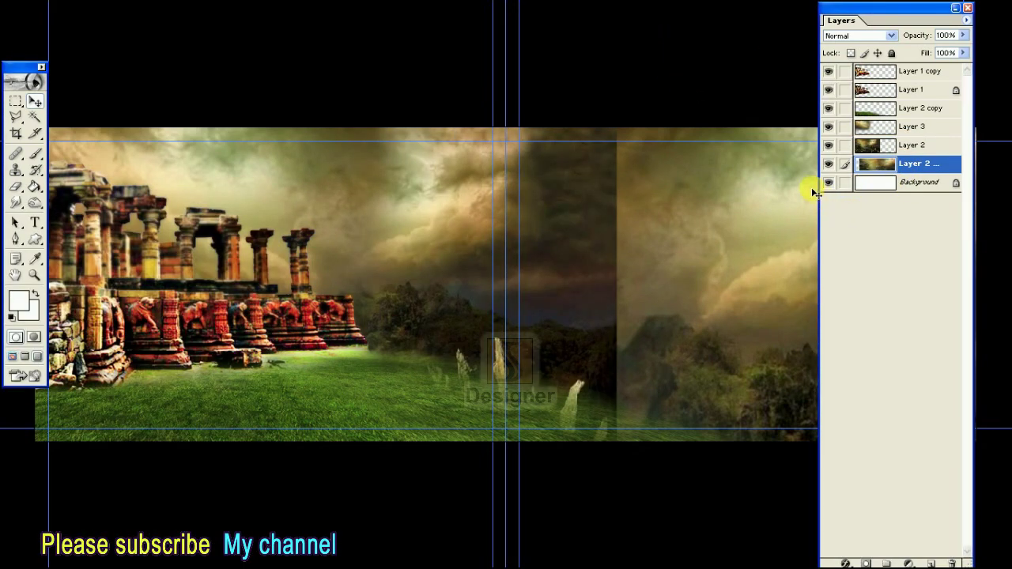
Softly erase Layer 2's vertical seam with a 20%-opacity eraser sized 800–1200 px
click(880, 151)
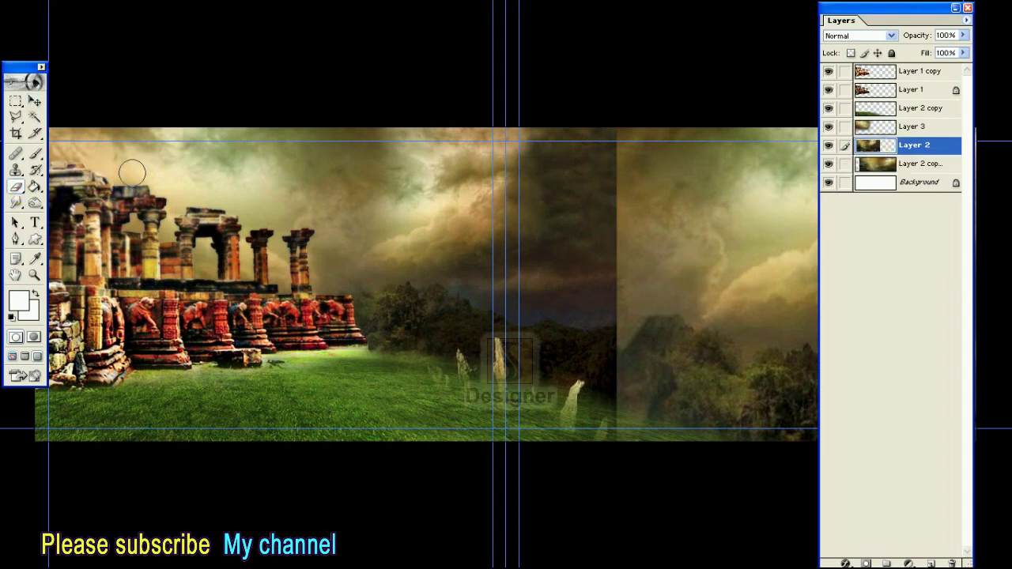
key(Return)
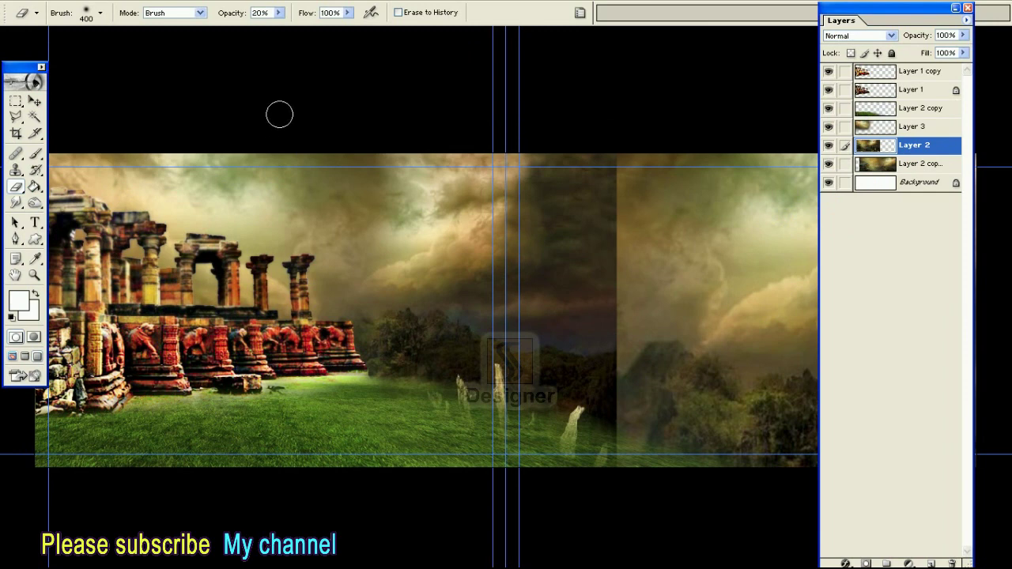
click(278, 13)
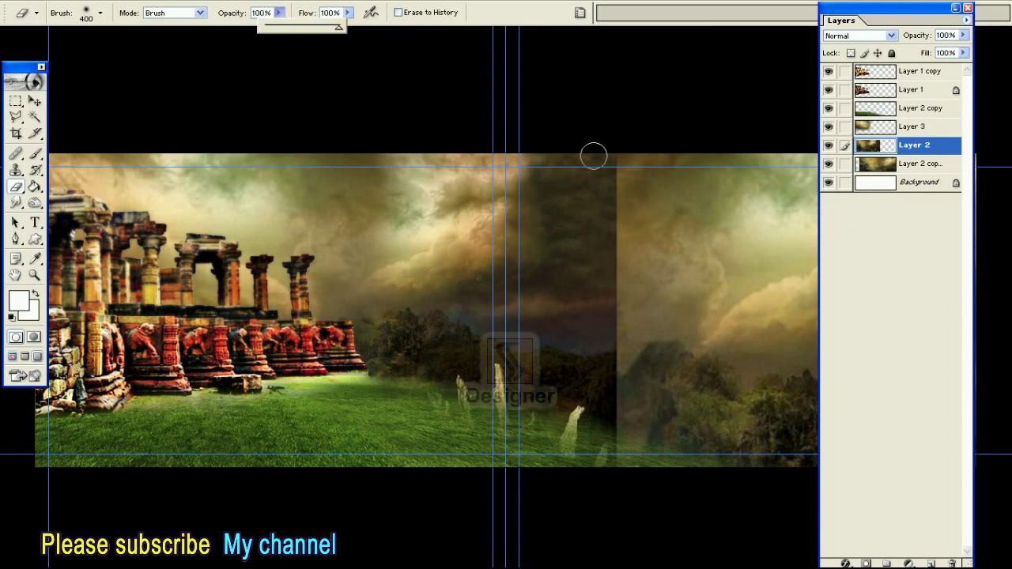
drag(616, 153, 631, 465)
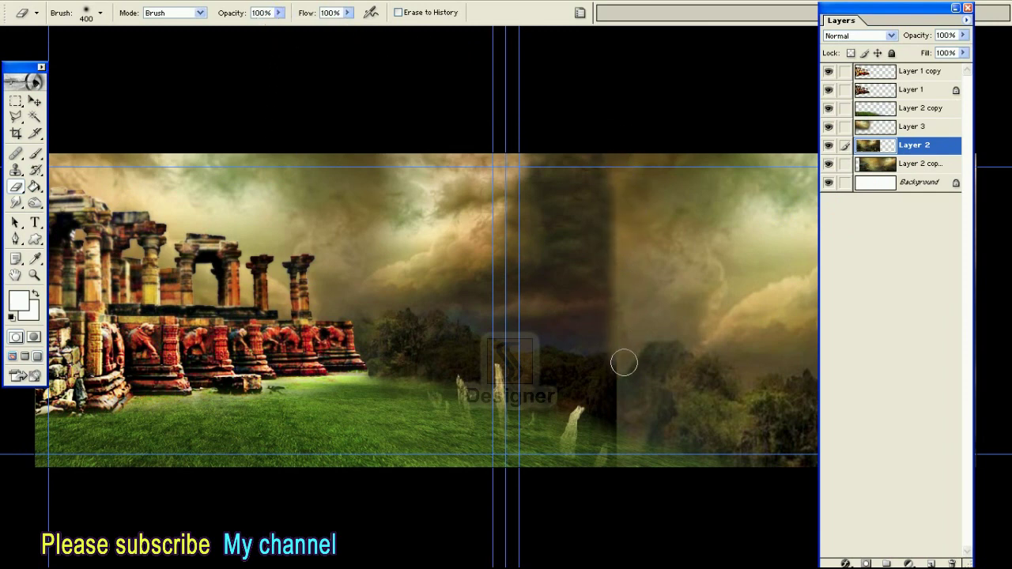
key(bracketright)
key(bracketright)
key(bracketright)
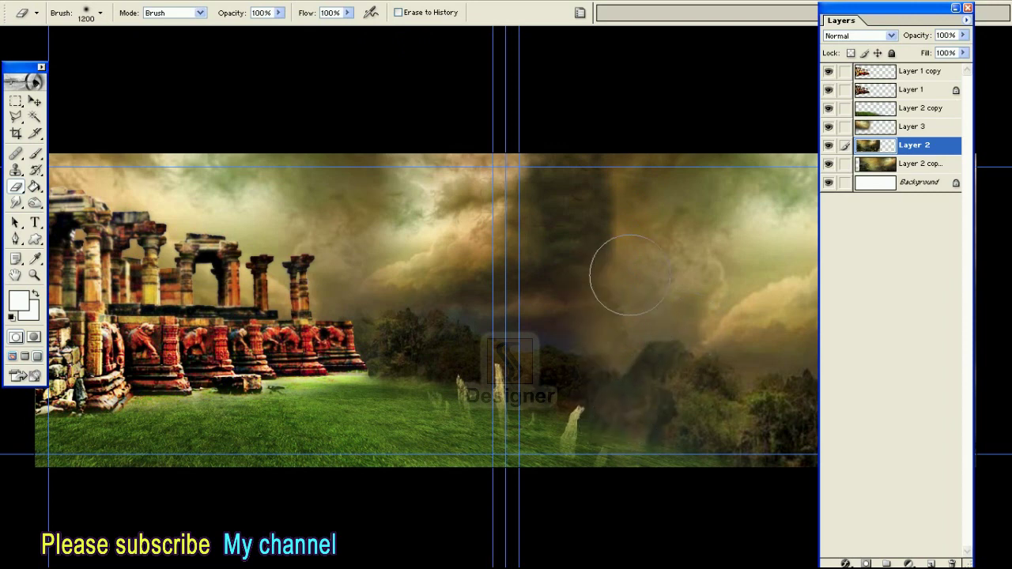
drag(630, 275, 637, 158)
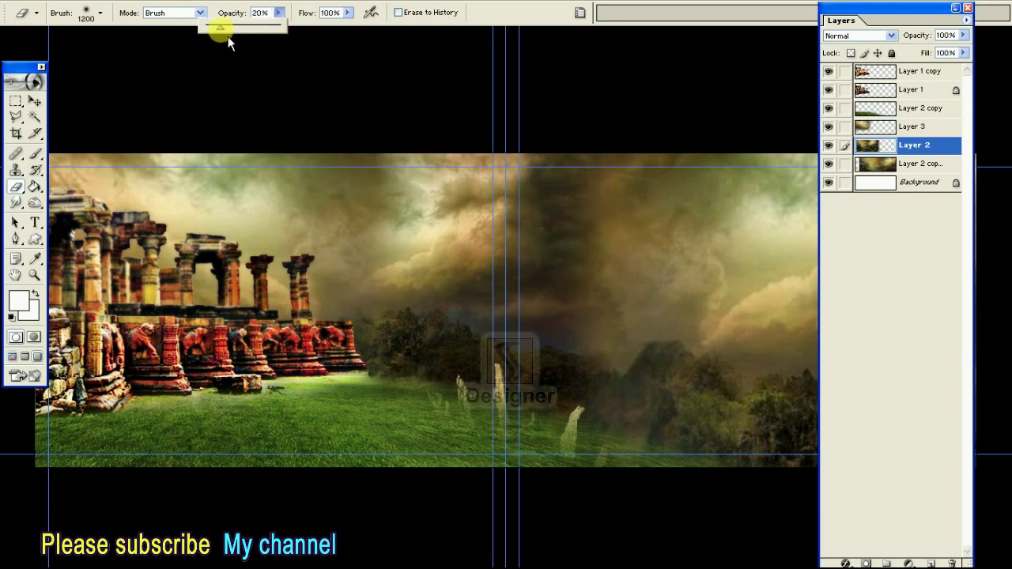
drag(559, 192, 569, 364)
key(bracketleft)
key(bracketleft)
key(bracketleft)
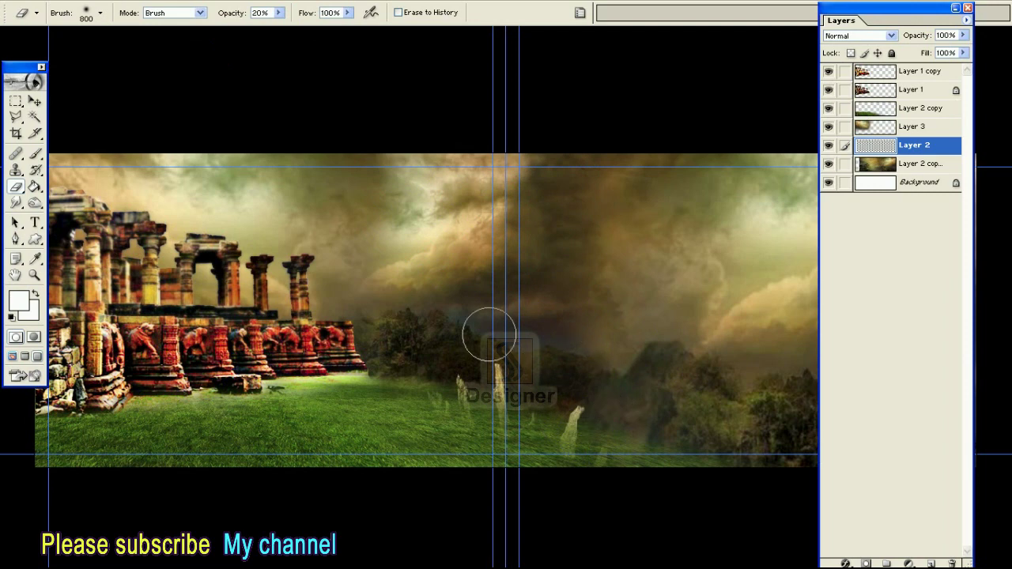
key(bracketleft)
key(bracketleft)
key(bracketleft)
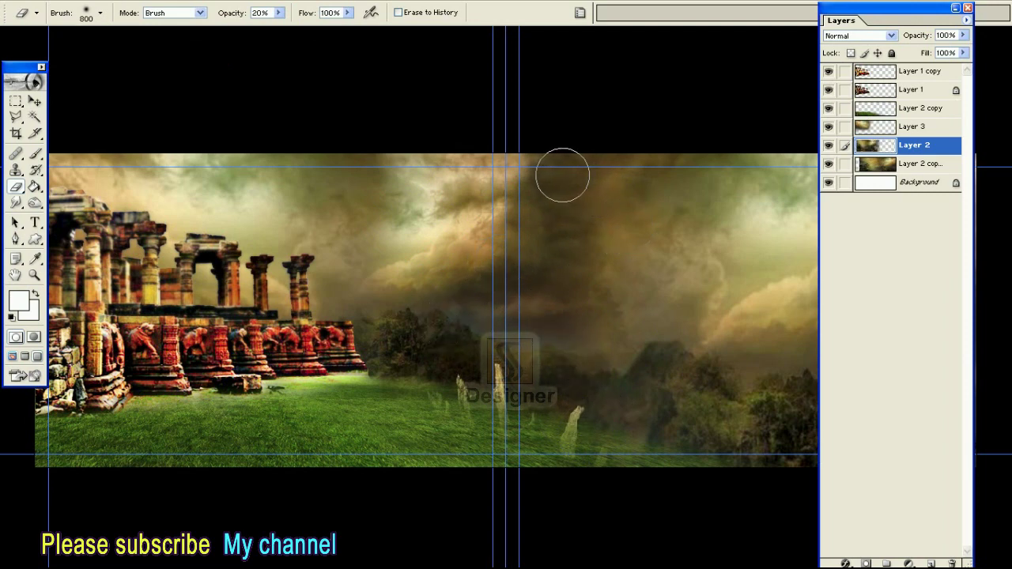
key(bracketright)
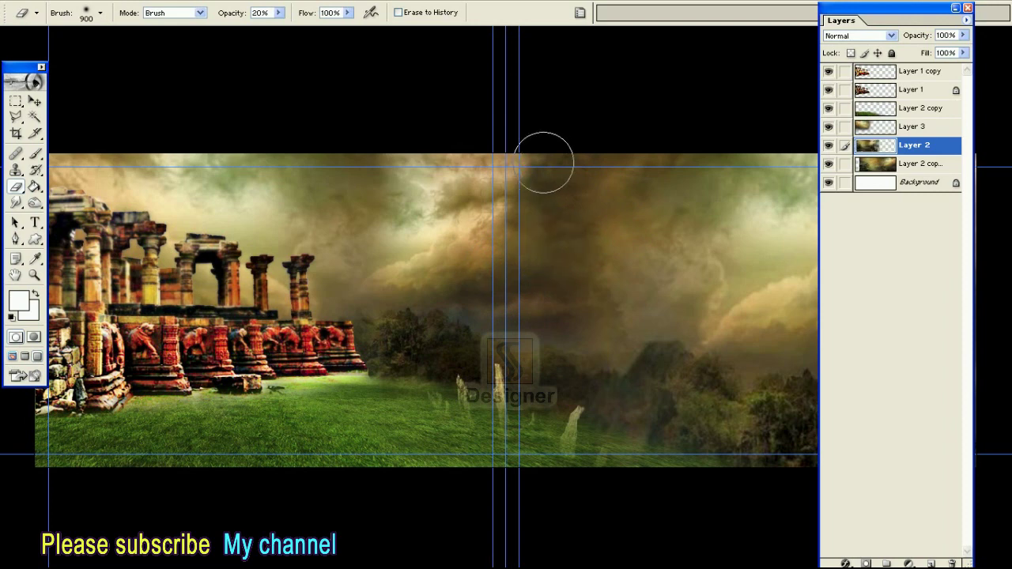
drag(731, 192, 824, 224)
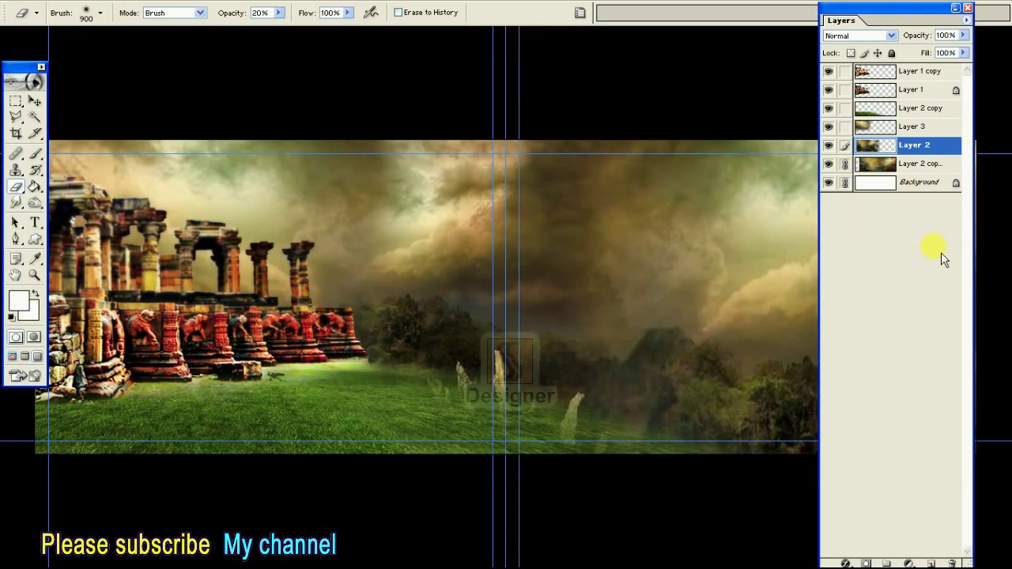
Merge the linked landscape layers into the Background
click(965, 20)
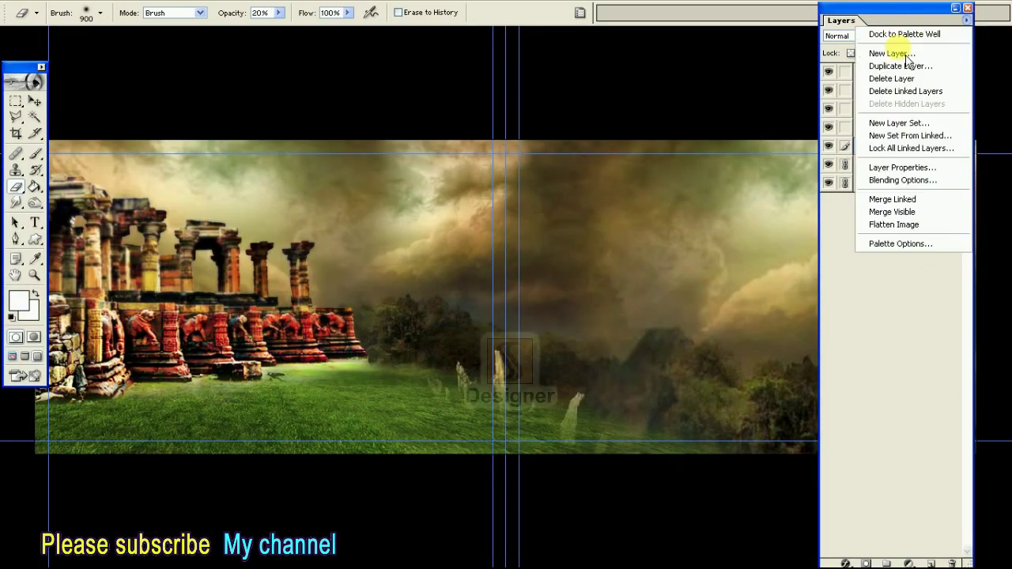
click(901, 197)
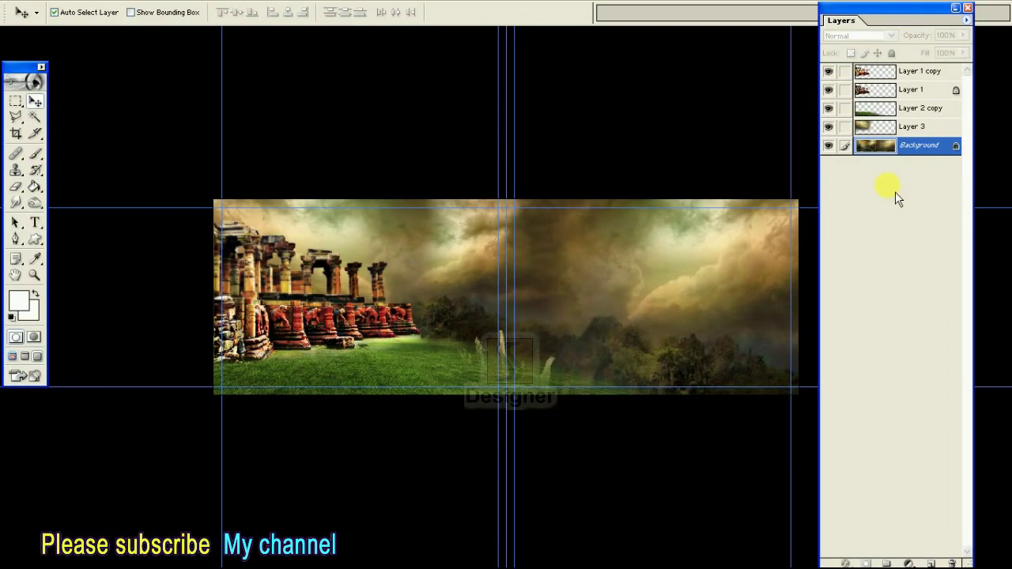
click(829, 147)
click(830, 147)
key(F7)
Draw a Polygonal Lasso selection around the spread's right half
click(15, 117)
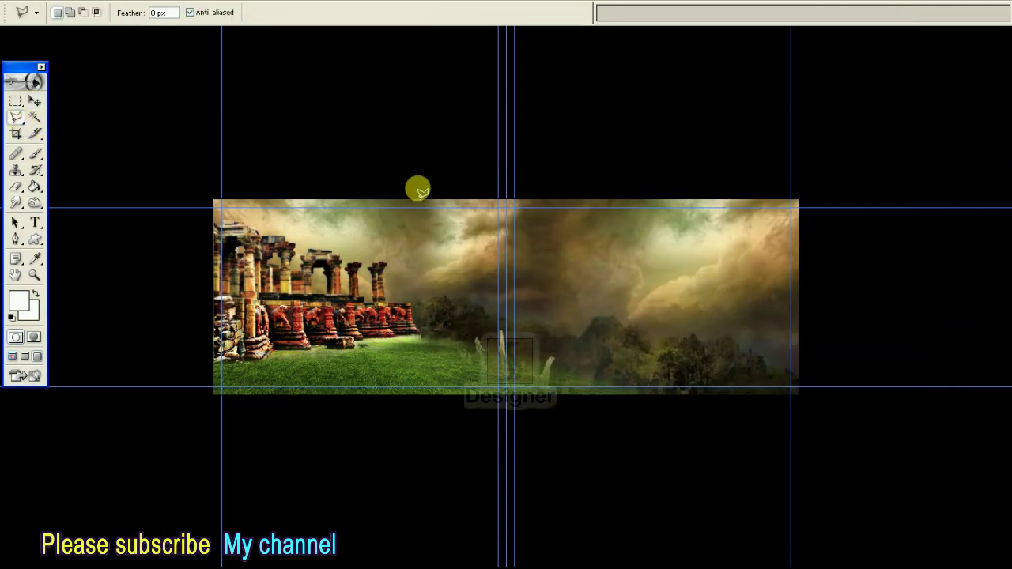
click(834, 132)
click(917, 387)
click(844, 486)
click(573, 450)
click(522, 395)
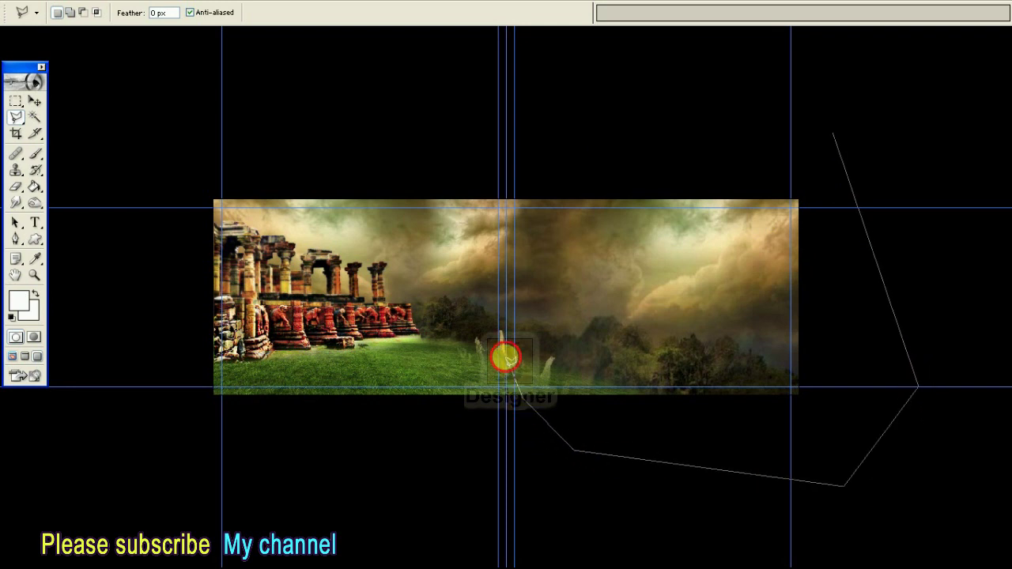
click(482, 319)
click(496, 226)
click(430, 159)
click(677, 83)
double_click(878, 103)
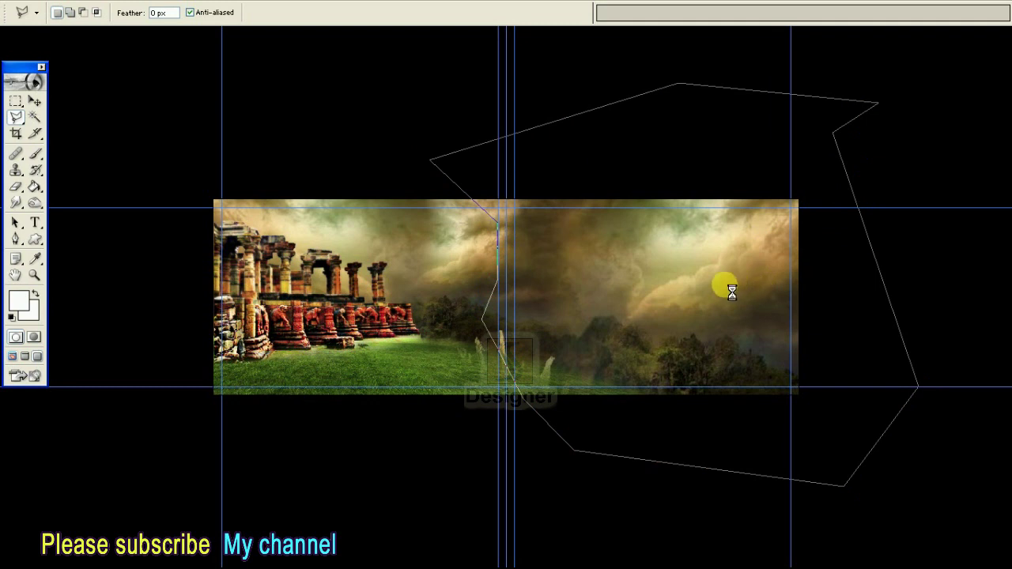
Feather the selection by 250 pixels
right_click(609, 254)
click(642, 289)
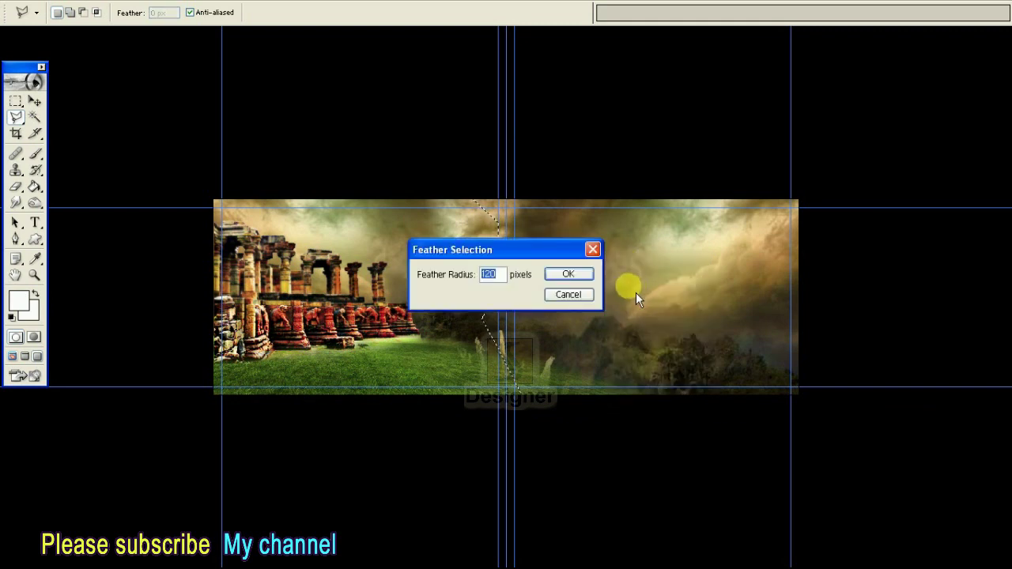
click(565, 274)
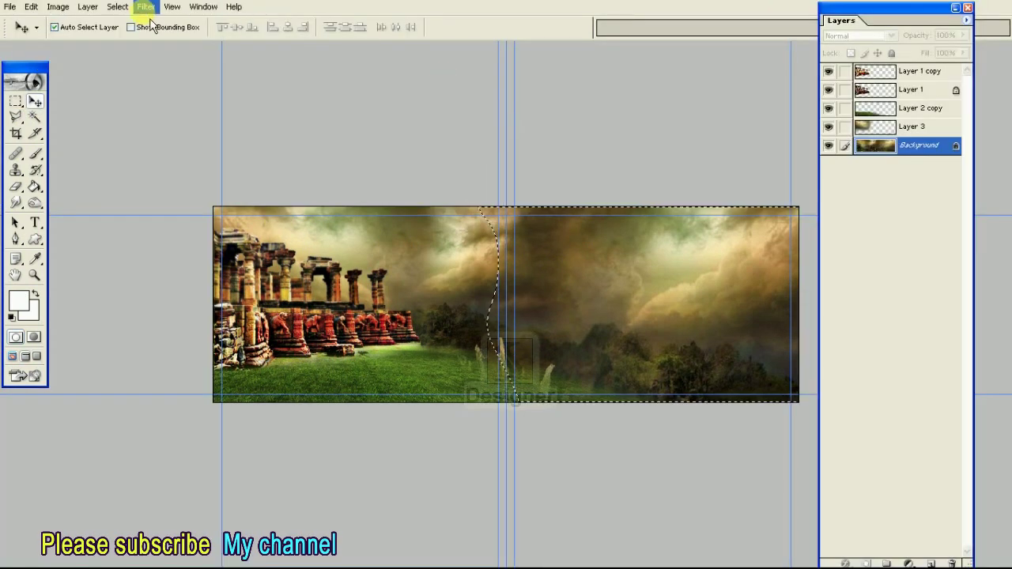
Apply a Gaussian Blur of about 83.9 pixels to the selected right half
click(145, 8)
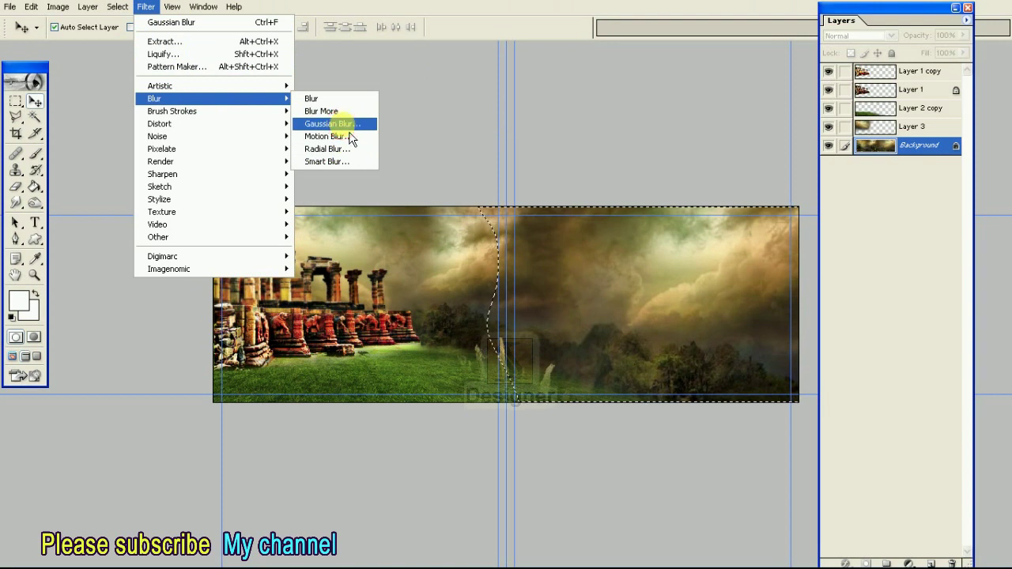
click(340, 128)
drag(680, 64, 293, 43)
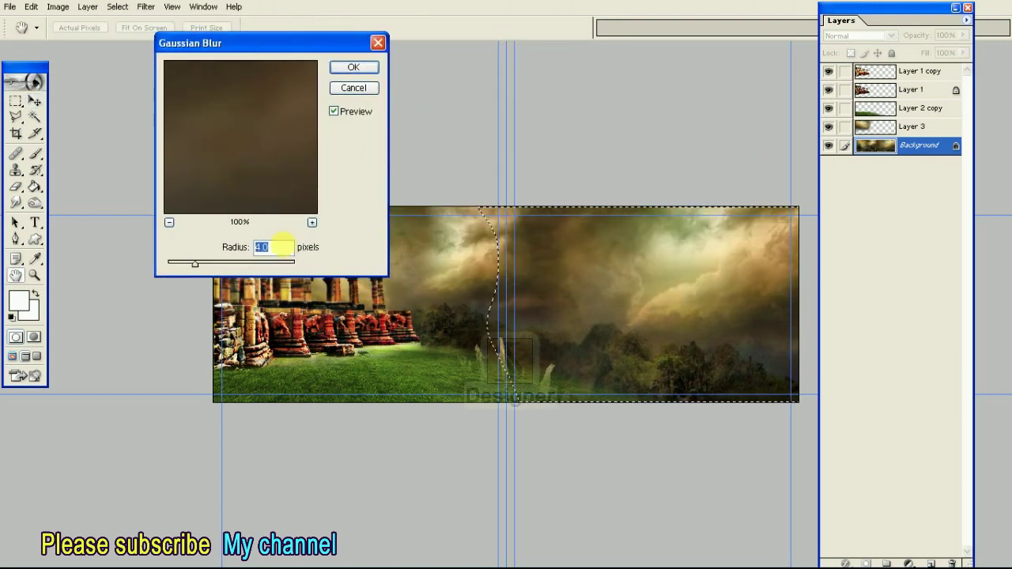
drag(195, 263, 225, 264)
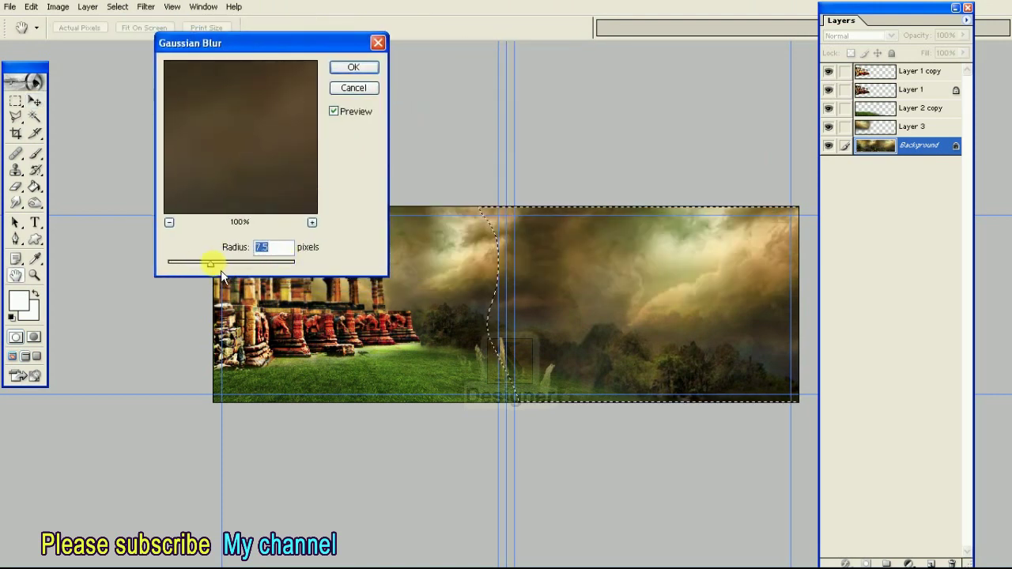
mouse_move(225, 263)
mouse_down()
mouse_move(269, 272)
mouse_move(270, 263)
mouse_up()
click(350, 70)
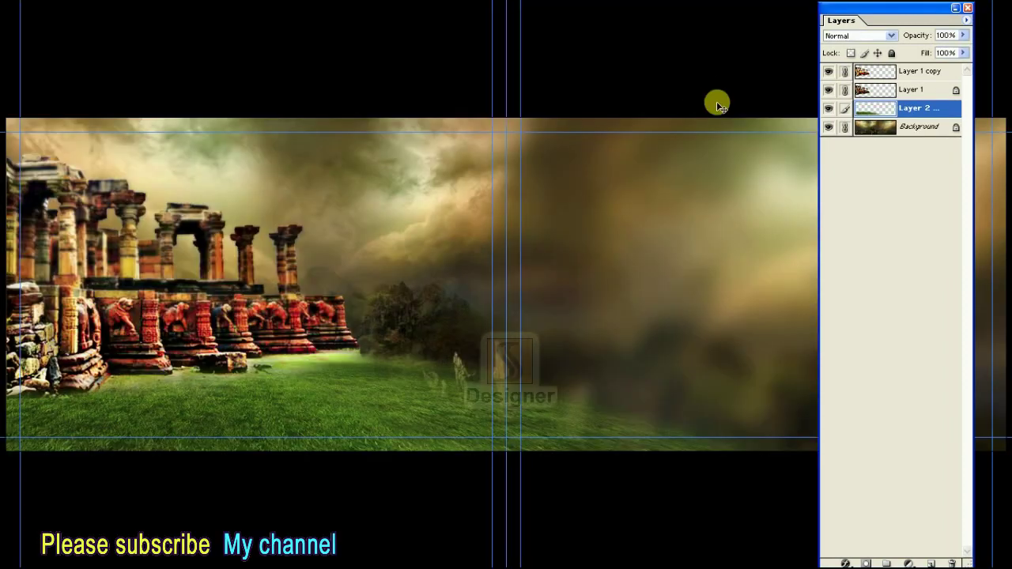
Leave full-screen mode and show the Options bar and Tools palette
key(f)
key(f)
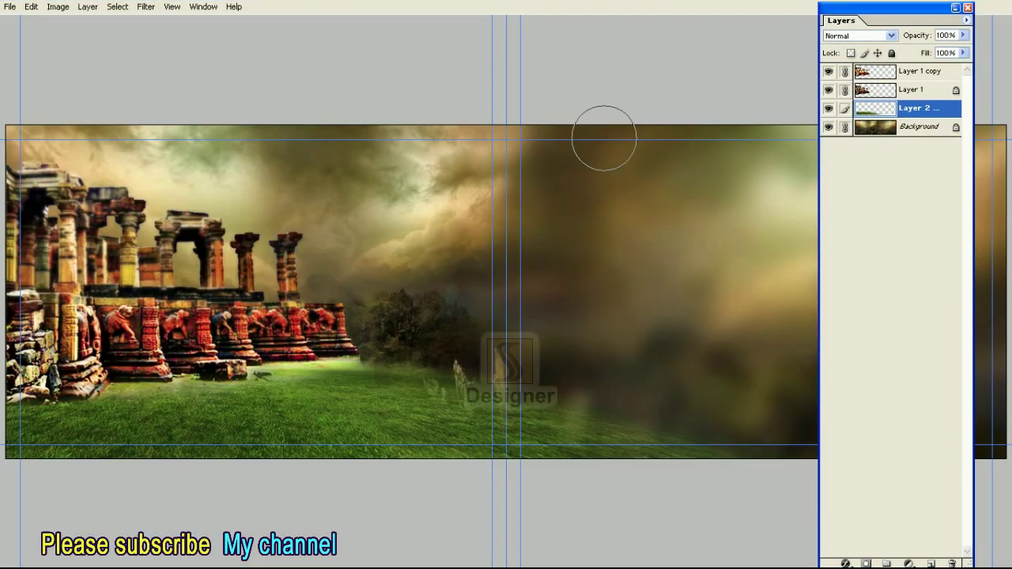
key(alt+w)
key(o)
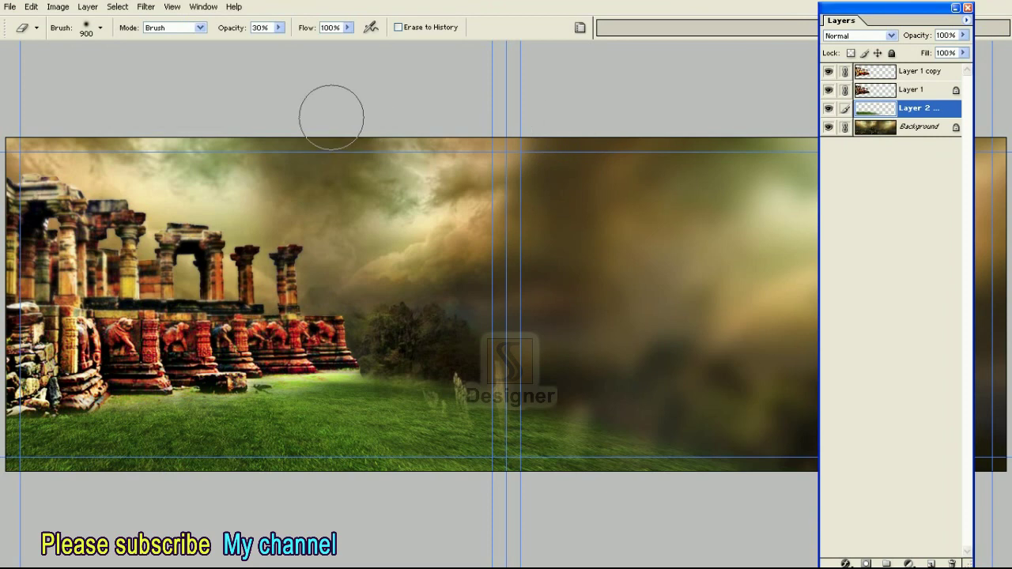
key(alt+w)
key(t)
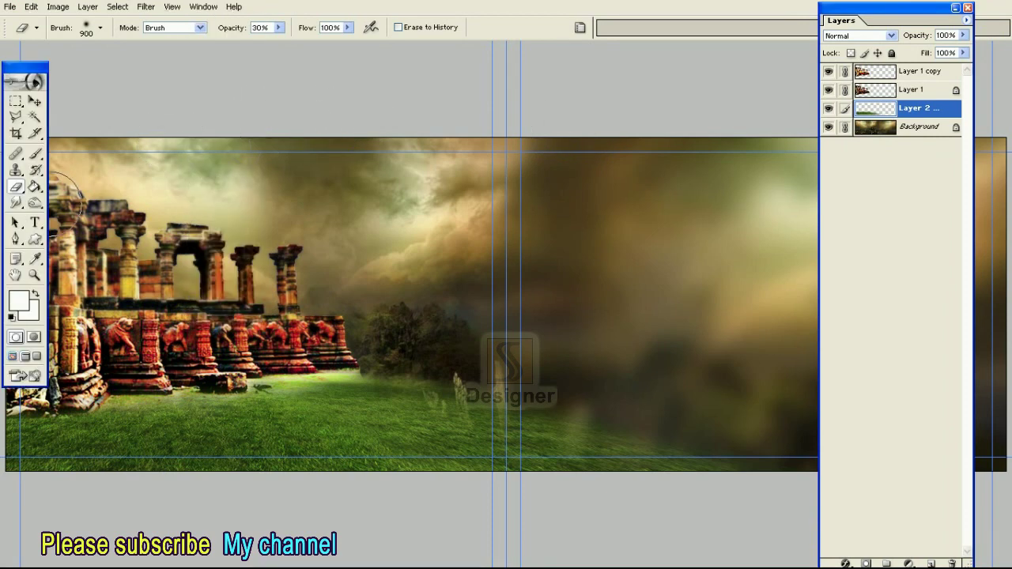
Pick a round brush preset, enlarge it to 1000 px, and dab white on the grass
click(35, 155)
click(92, 33)
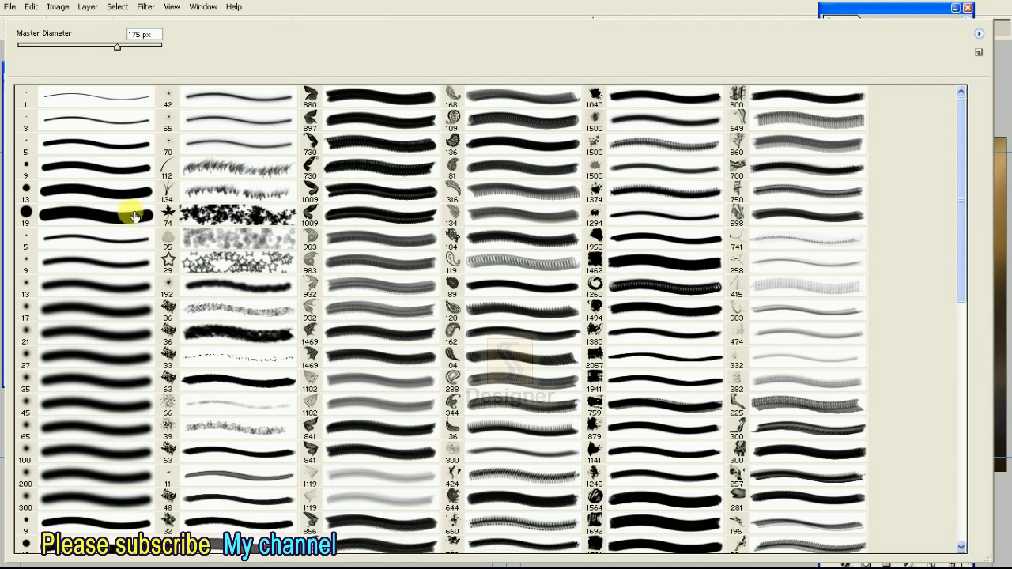
double_click(129, 212)
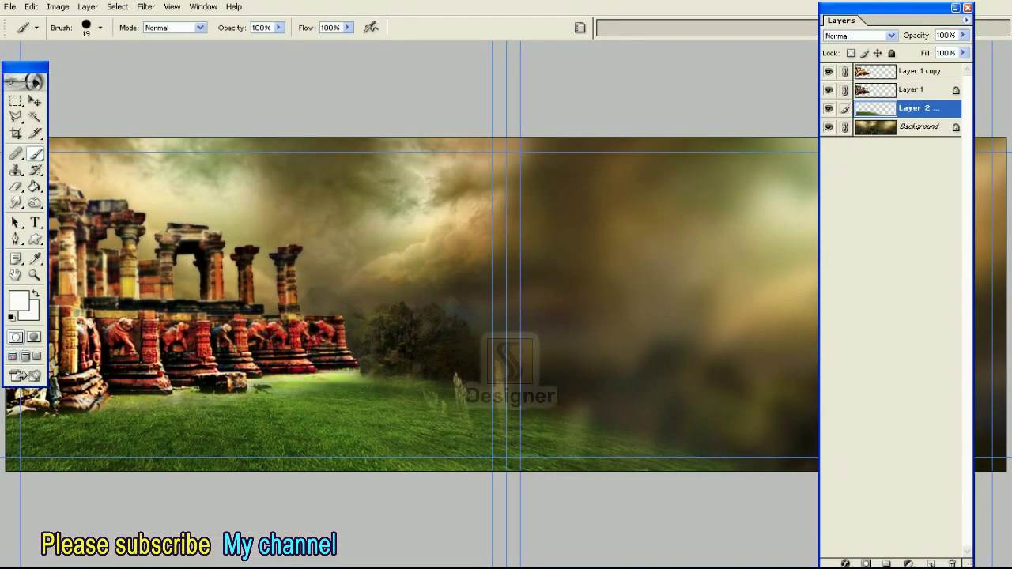
key(bracketright)
key(bracketright)
key(bracketright)
key(bracketright)
key(bracketright)
key(bracketright)
click(127, 474)
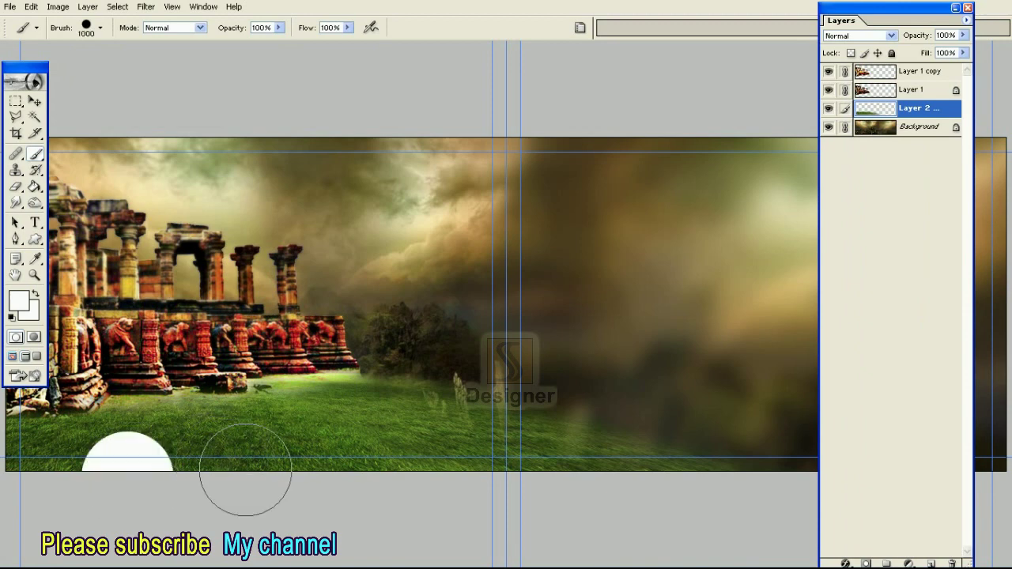
Undo the stray white stroke and enter Quick Mask with default black and white colours
shift+click(268, 435)
key(ctrl+z)
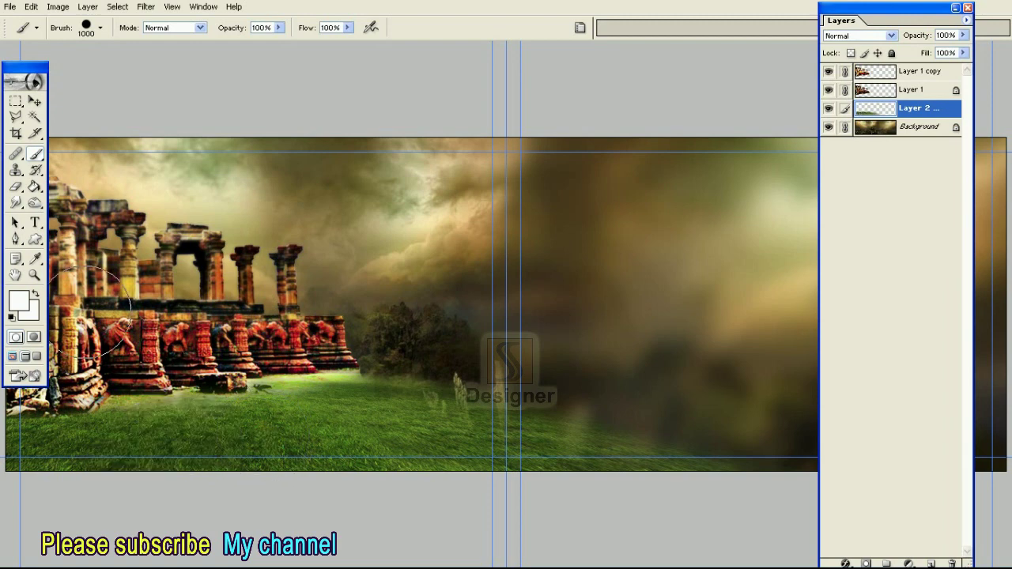
click(38, 342)
key(d)
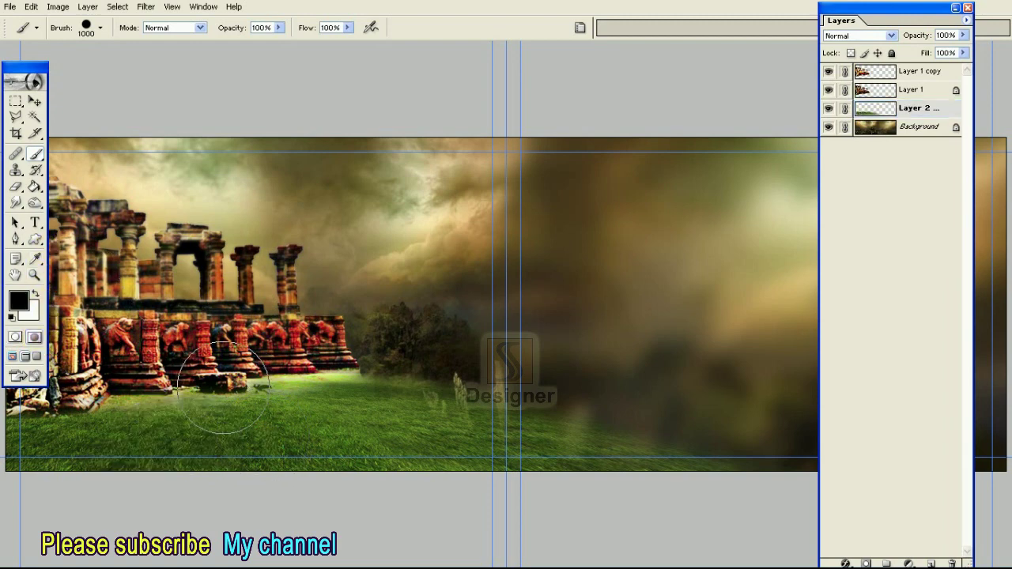
Paint the mask over the grass below the ruins and convert it to a selection
mouse_move(130, 486)
mouse_down()
mouse_move(118, 470)
mouse_move(149, 430)
mouse_move(221, 406)
mouse_move(289, 479)
mouse_move(350, 430)
mouse_move(474, 476)
mouse_up()
drag(388, 451, 506, 486)
mouse_move(166, 464)
mouse_down()
mouse_move(90, 469)
mouse_move(118, 440)
mouse_move(79, 485)
mouse_move(163, 441)
mouse_up()
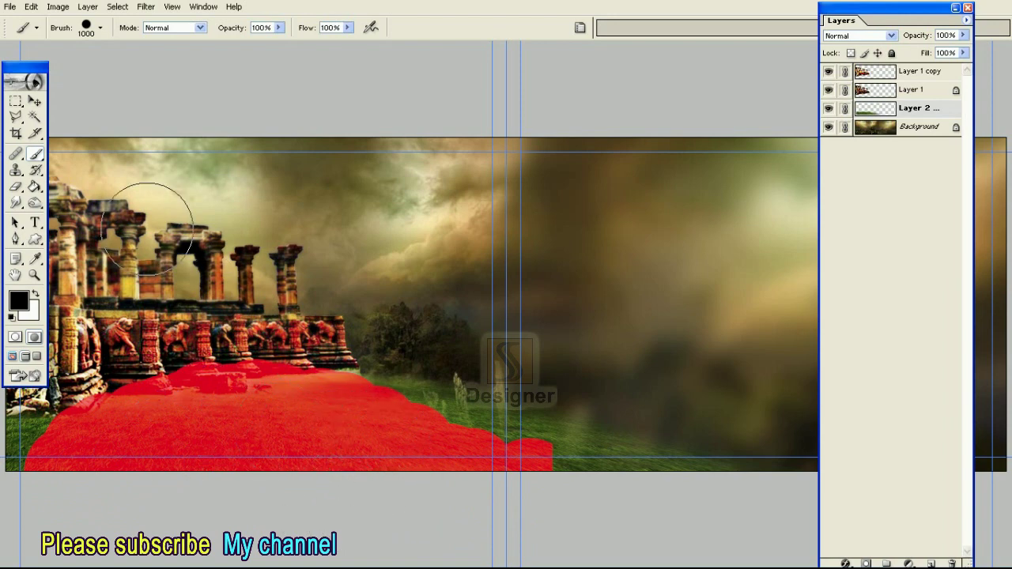
click(16, 338)
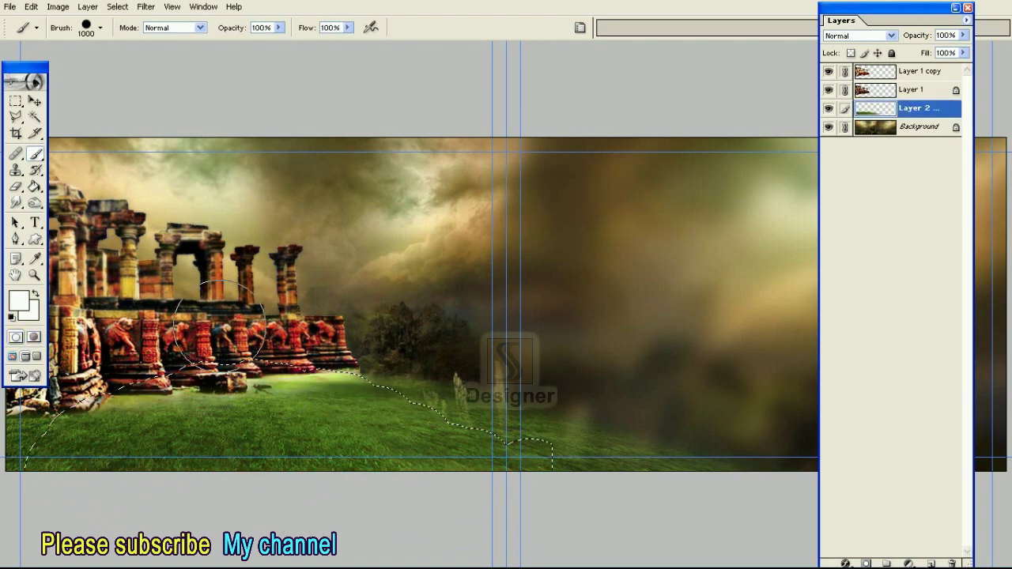
click(19, 103)
right_click(228, 396)
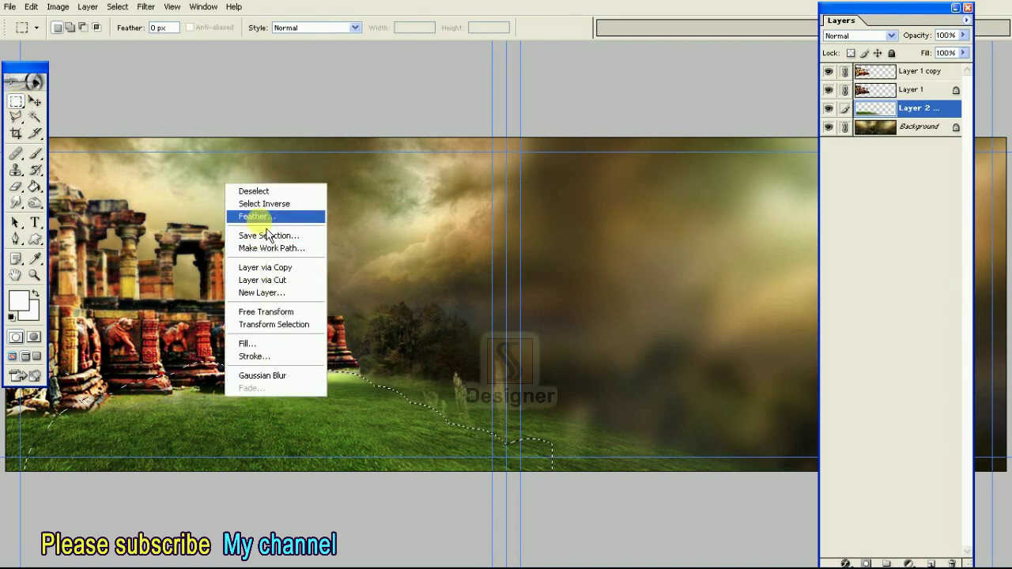
Invert the selection to everything but the grass and feather it 250 pixels
click(118, 22)
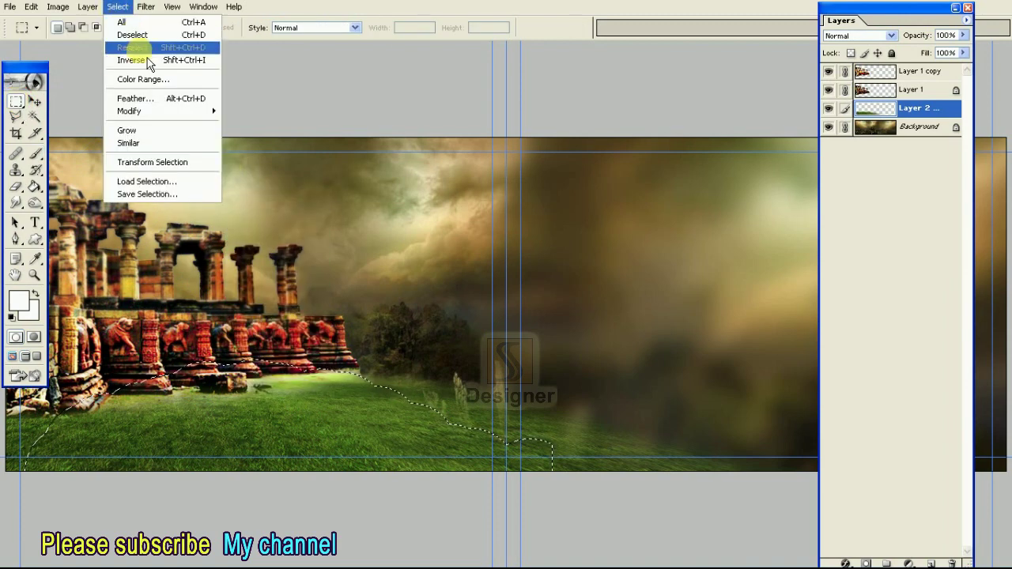
click(134, 60)
right_click(351, 255)
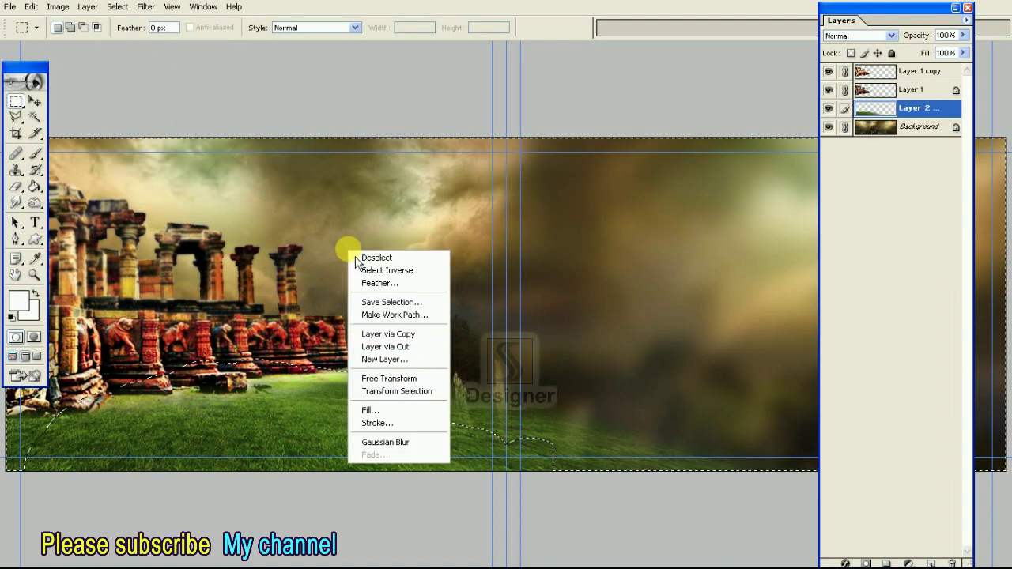
click(387, 282)
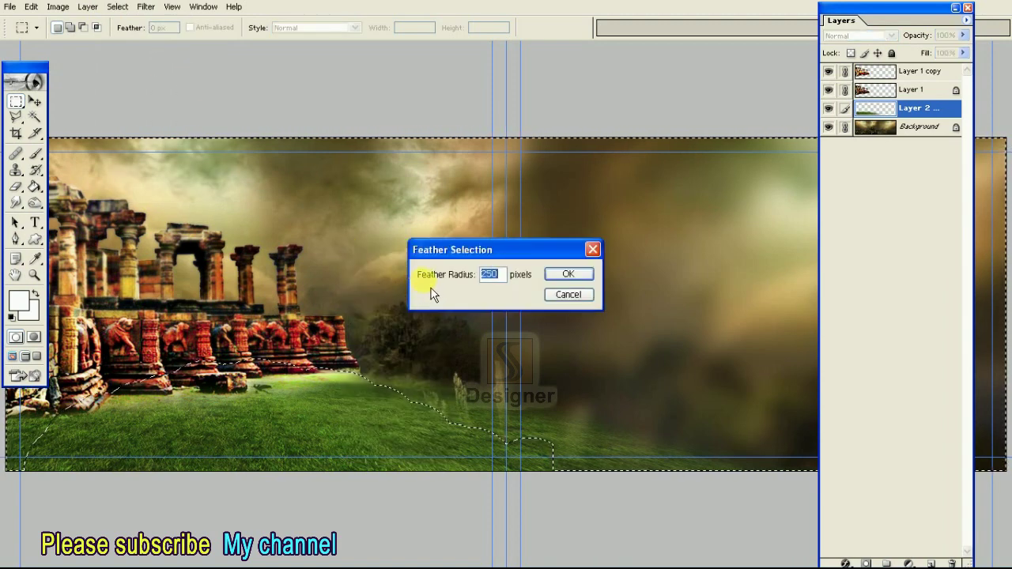
click(569, 274)
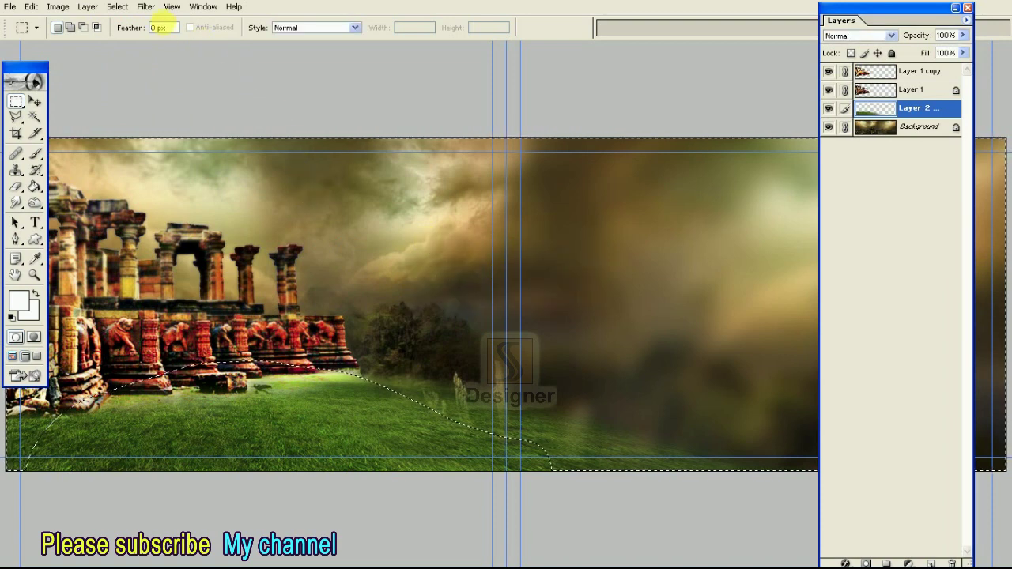
Apply a slight Gaussian Blur of radius 1 to the inverted selection
click(145, 7)
mouse_move(214, 98)
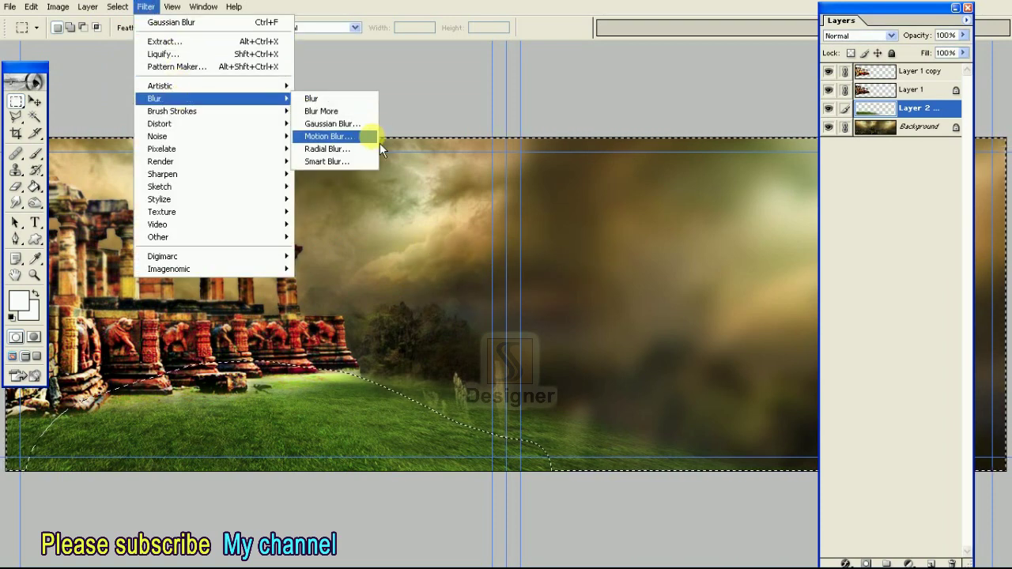
click(365, 125)
text(1)
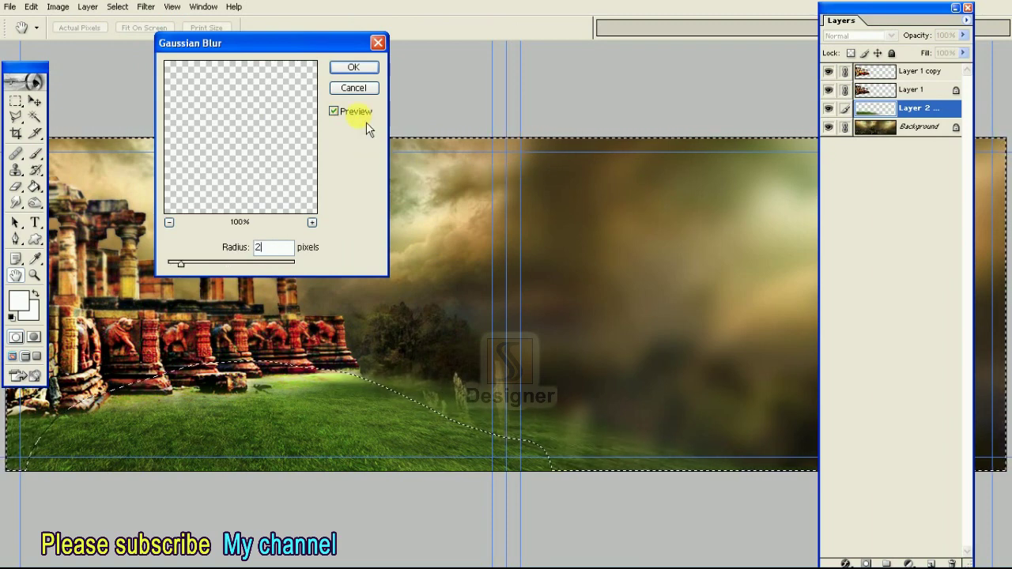
click(352, 72)
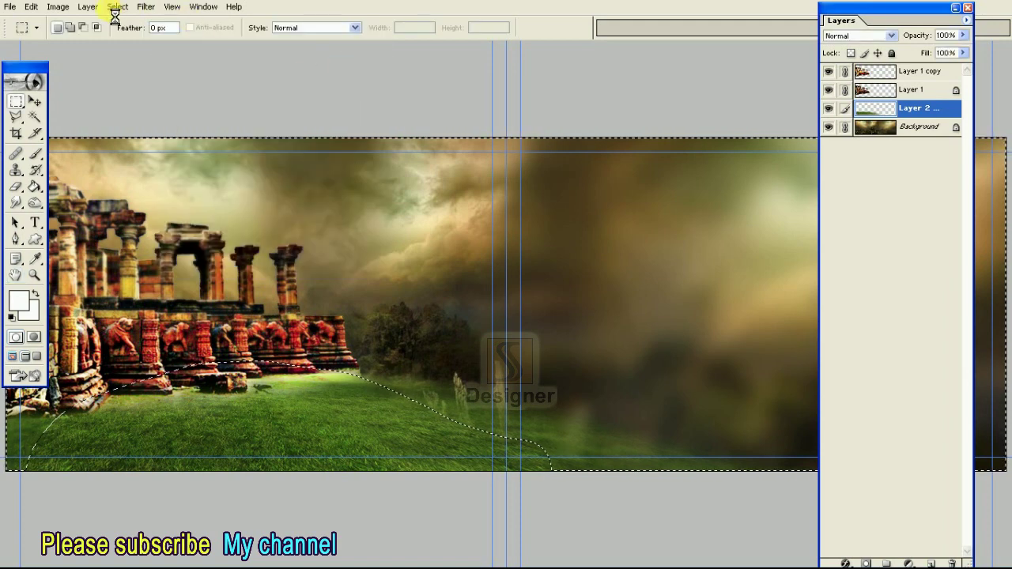
click(63, 8)
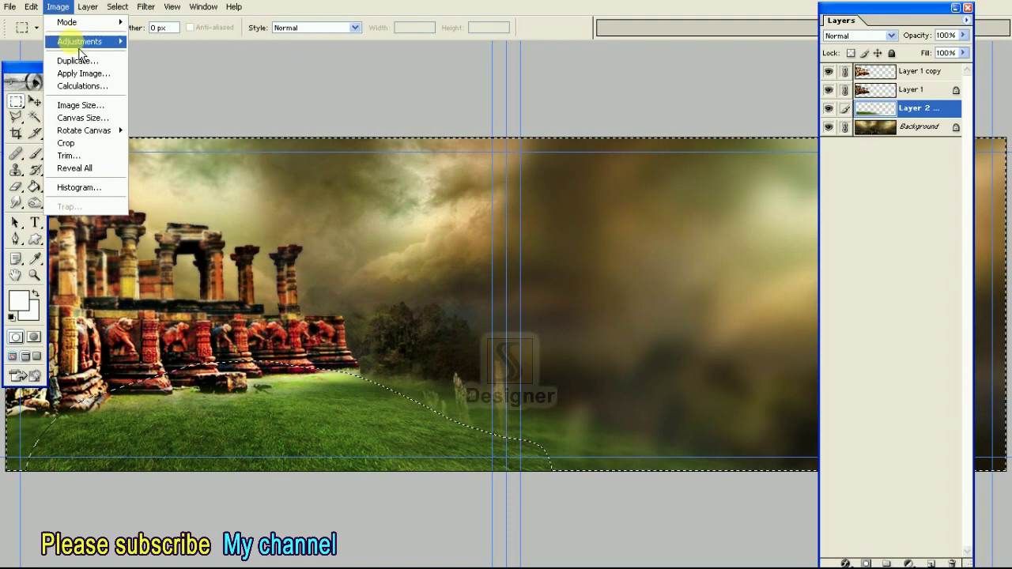
Apply Levels with midtones 0.66 and output white 206
mouse_move(79, 41)
click(151, 39)
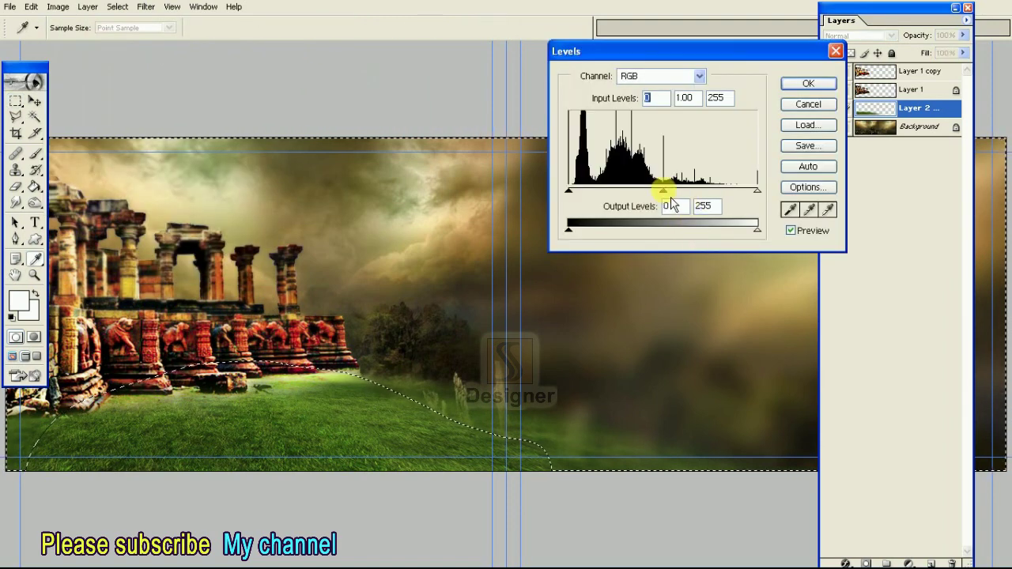
drag(663, 191, 682, 191)
drag(732, 230, 720, 230)
drag(683, 192, 688, 191)
click(794, 84)
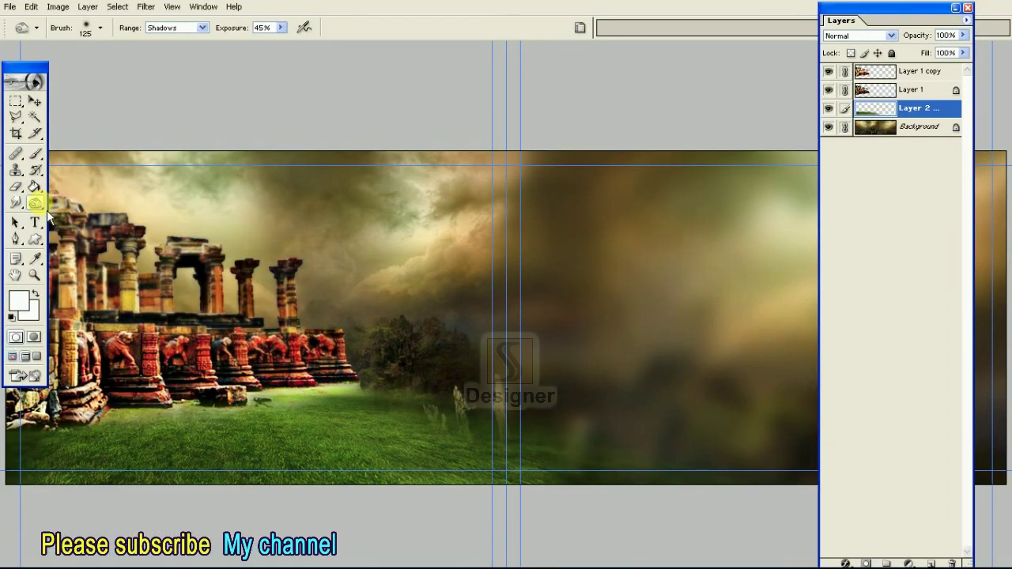
Choose the Dodge tool set to Highlights with a 900-pixel brush
click(45, 207)
click(88, 204)
key(bracketleft)
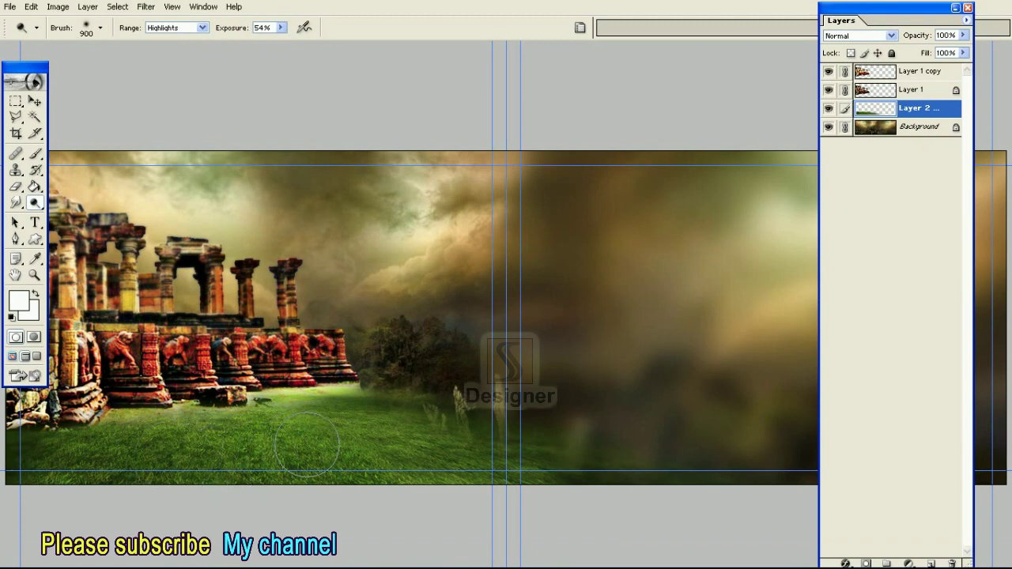
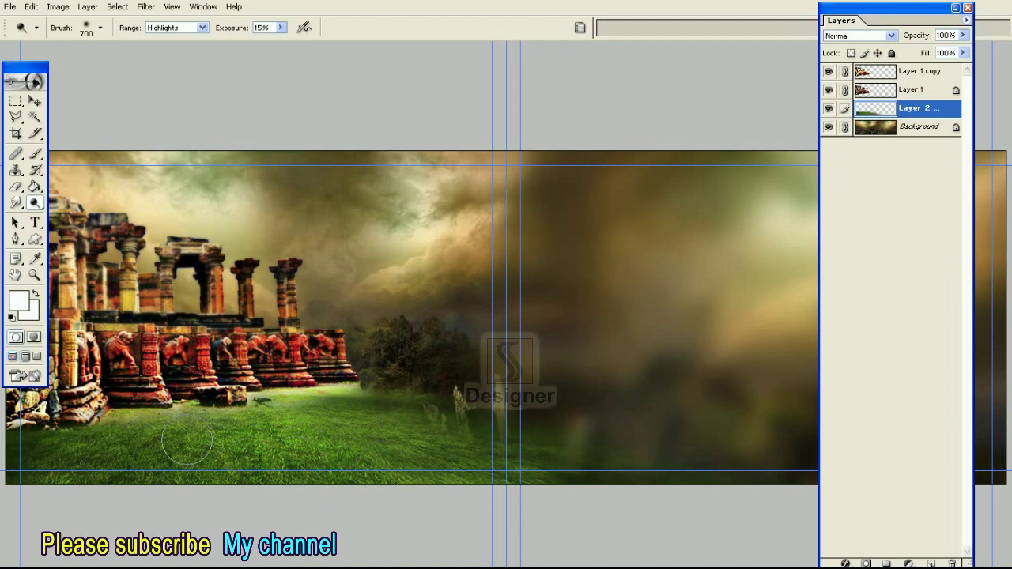
Dodge the lower-left grass with a smaller brush and add an empty Layer 2 at the top
key(bracketleft)
key(bracketleft)
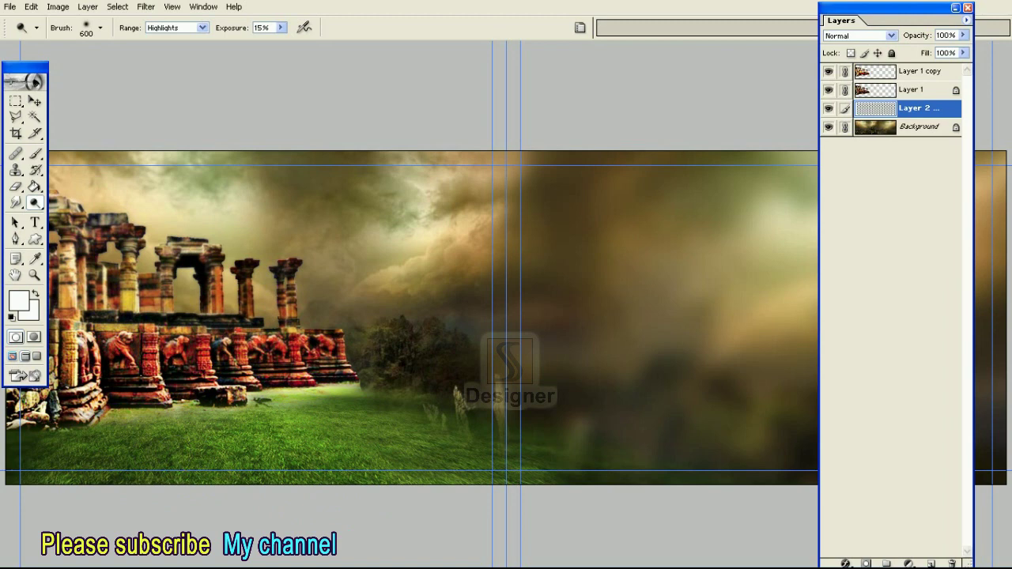
drag(275, 432, 300, 423)
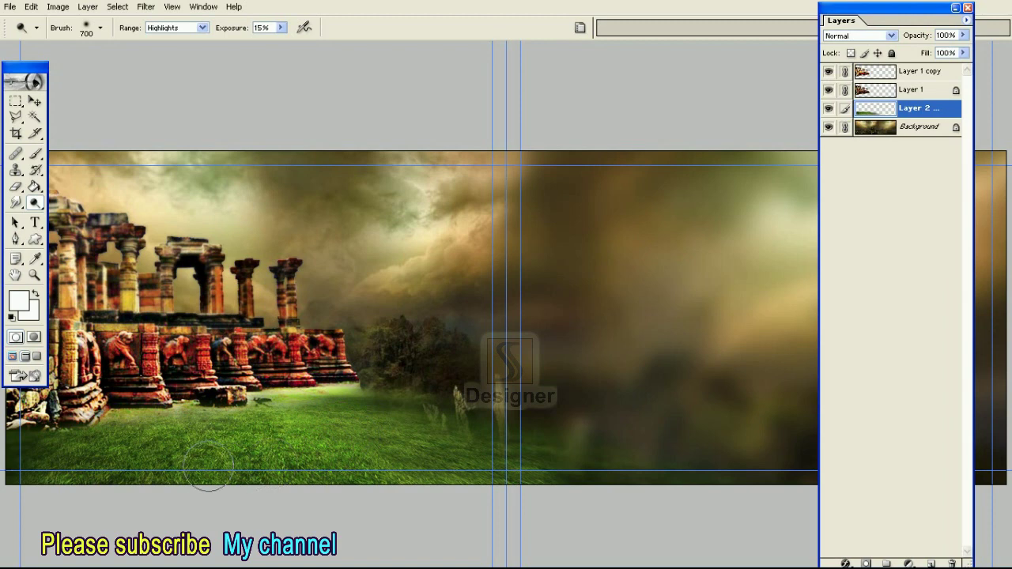
key(Tab)
click(912, 73)
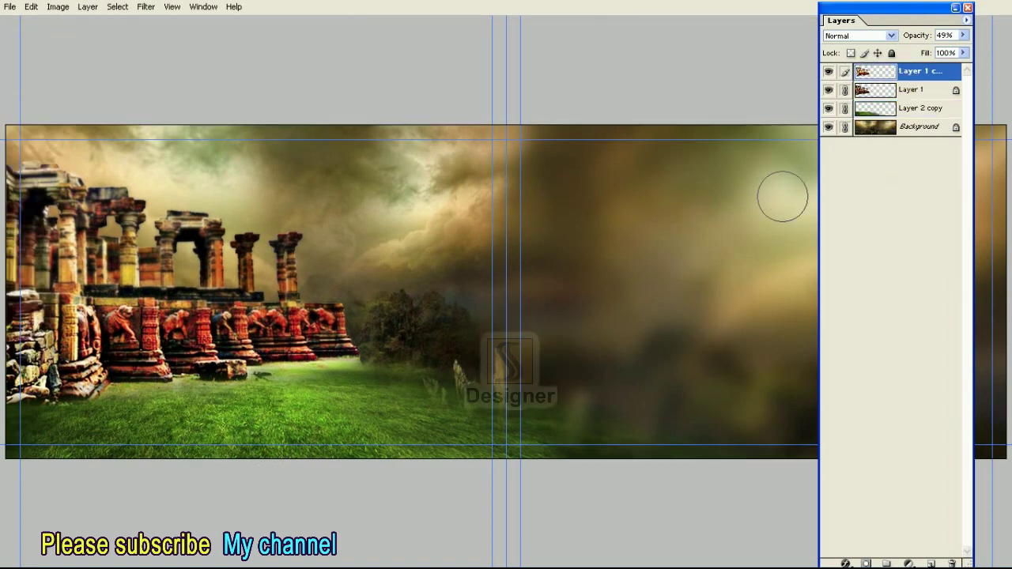
click(933, 563)
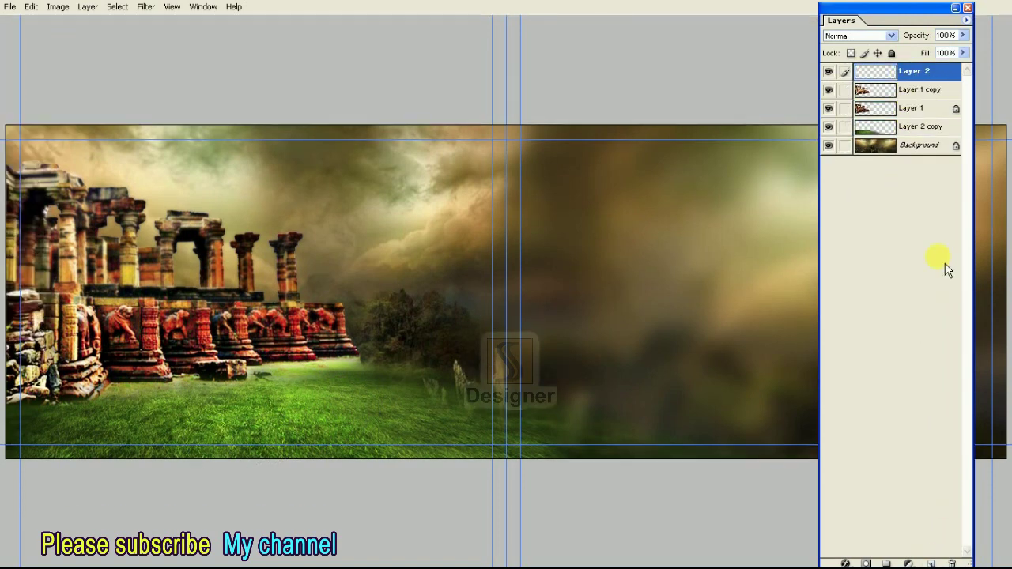
Switch to the Brush tool and pick the 36 px scattered brush preset
key(Tab)
click(41, 162)
click(83, 151)
click(89, 28)
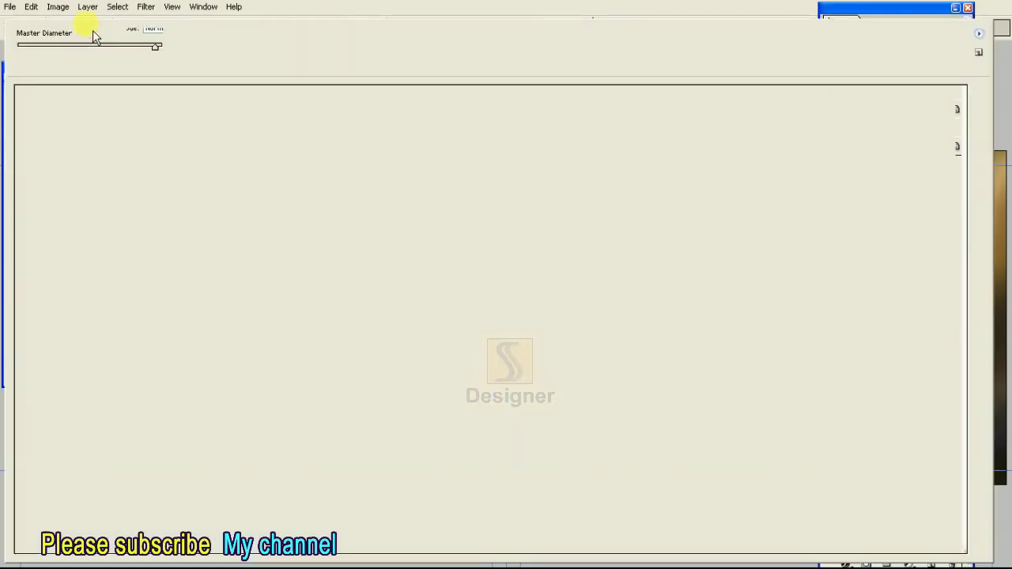
scroll(253, 427, down, 1)
scroll(241, 454, down, 1)
scroll(234, 451, down, 3)
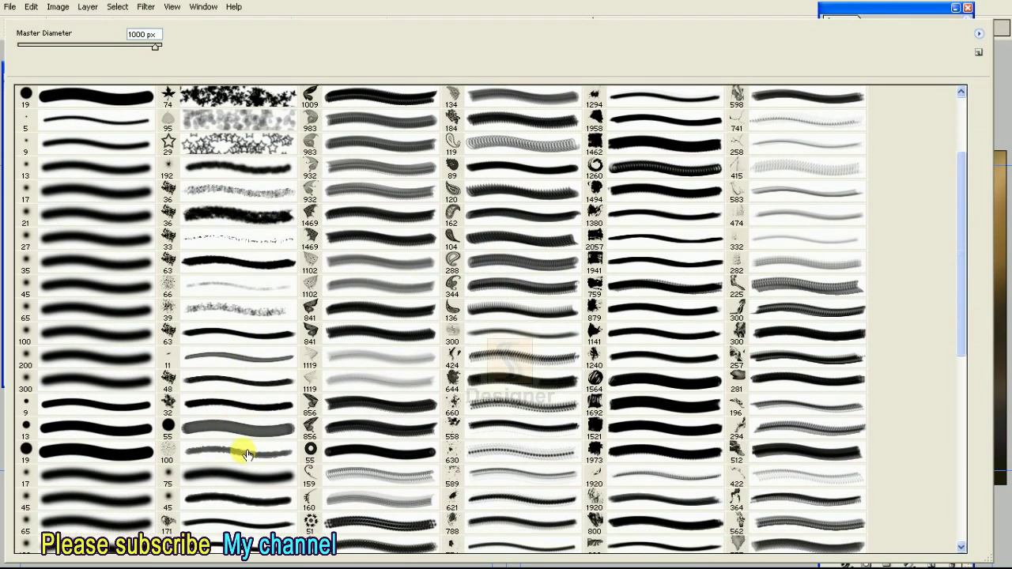
click(245, 192)
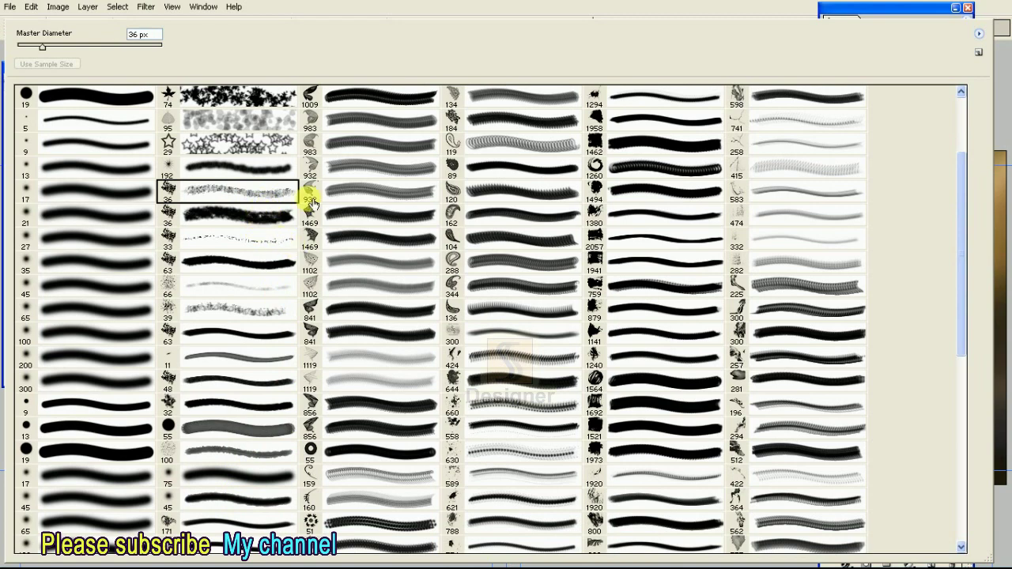
Change the preset to the 39 px scattered brush and confirm it
scroll(300, 213, up, 1)
scroll(269, 245, up, 1)
scroll(264, 268, up, 1)
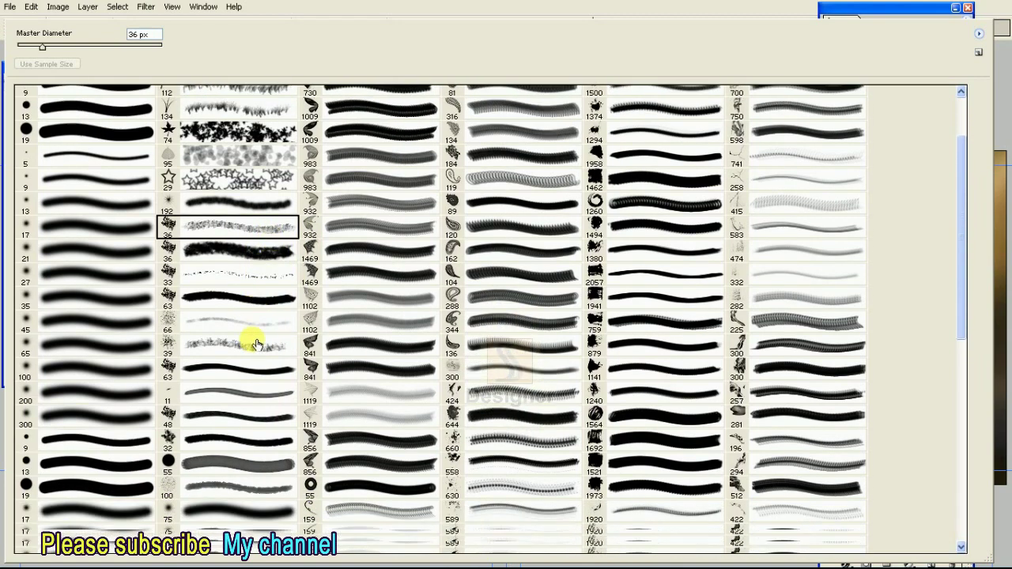
scroll(257, 340, down, 2)
scroll(265, 368, down, 2)
scroll(271, 407, down, 2)
scroll(271, 439, down, 2)
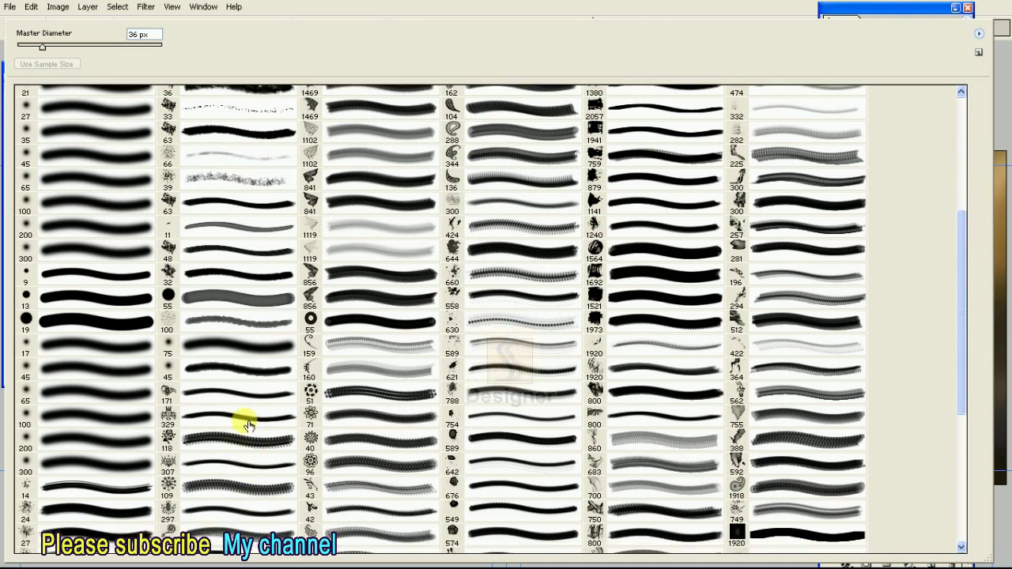
scroll(221, 324, up, 2)
scroll(223, 316, up, 1)
click(237, 252)
key(Return)
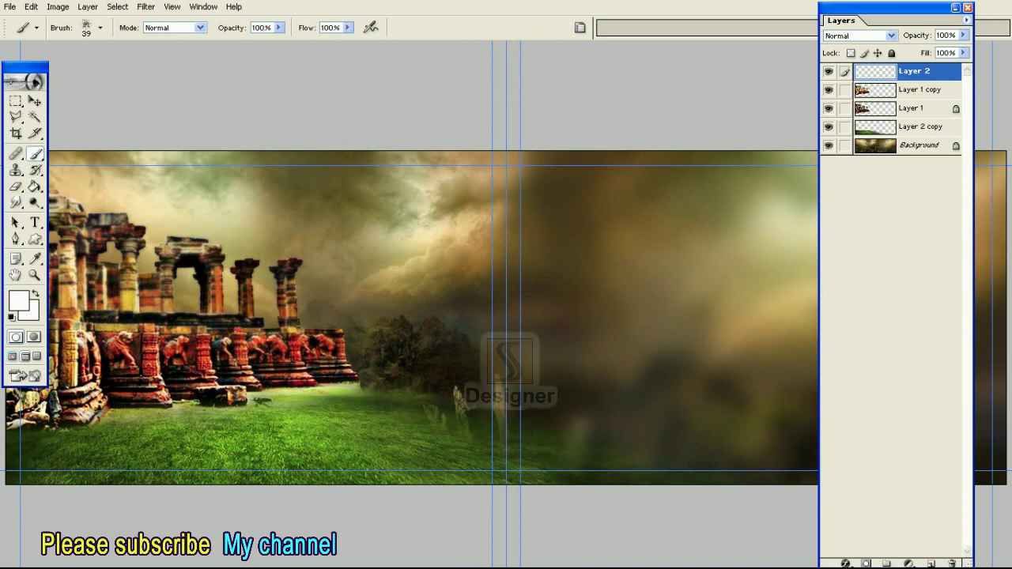
Enlarge the brush to 1100 px and sample a pale beige colour from the clouds
key(bracketright)
key(bracketright)
key(bracketright)
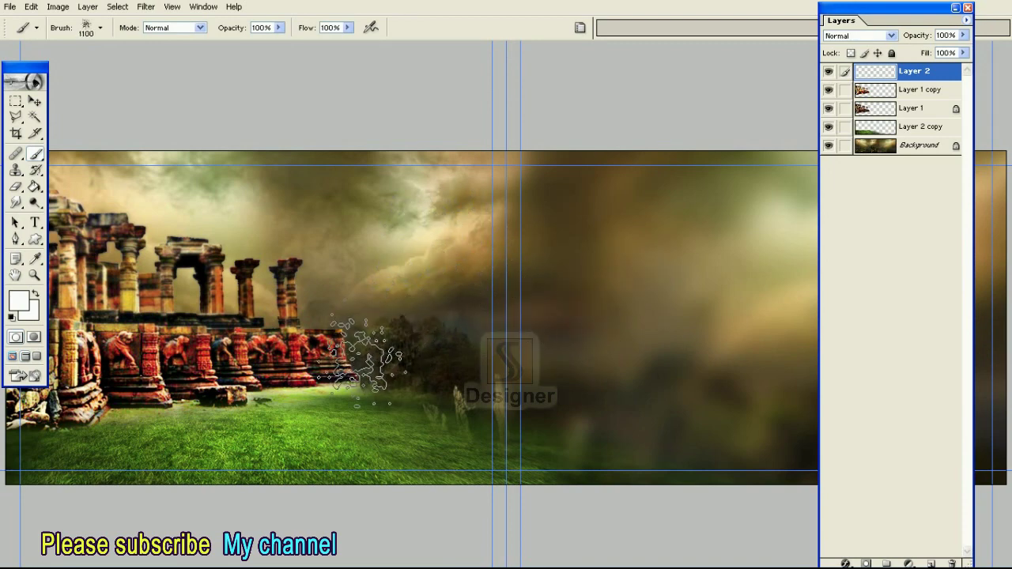
alt+click(445, 308)
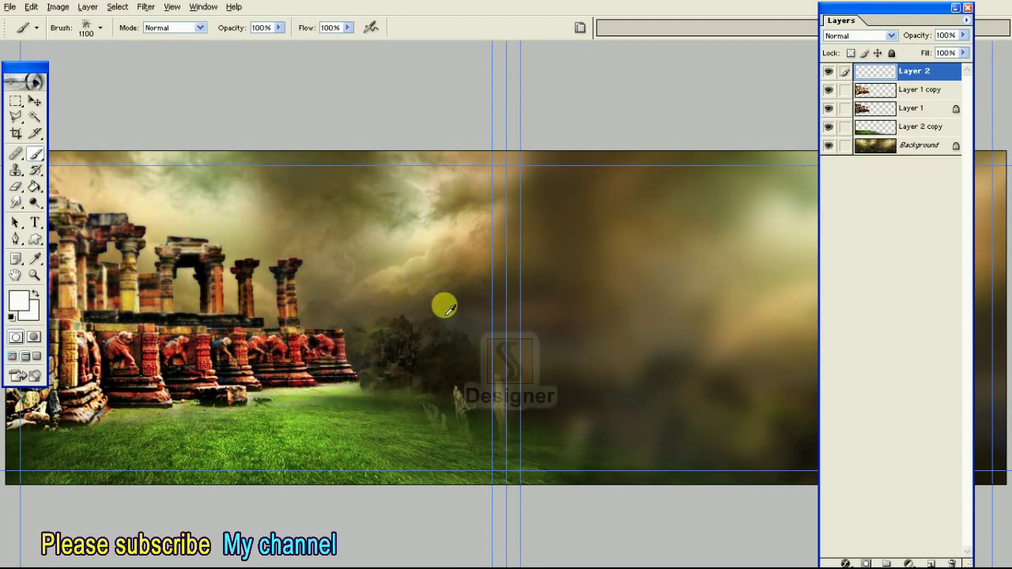
alt+click(423, 255)
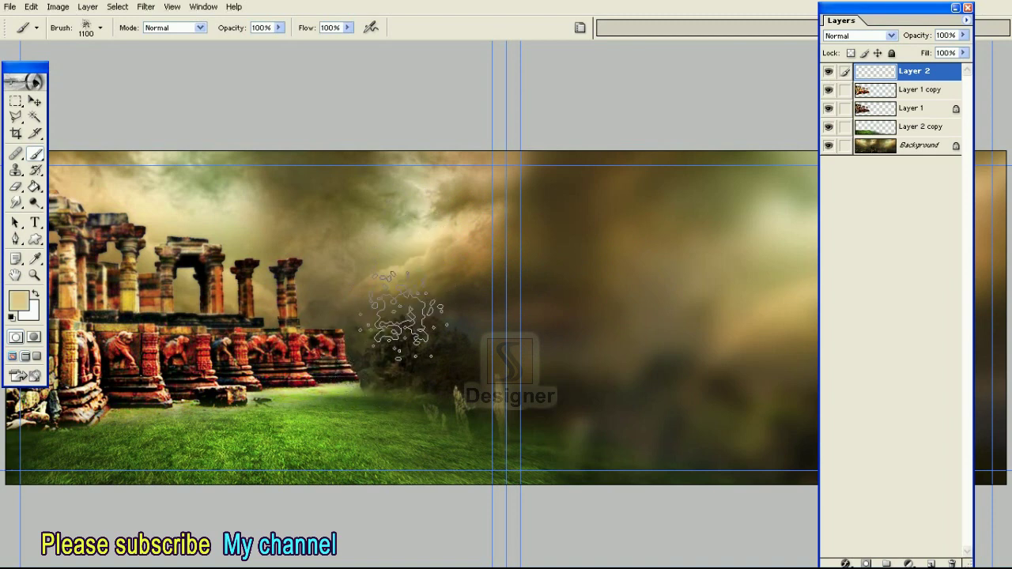
click(19, 300)
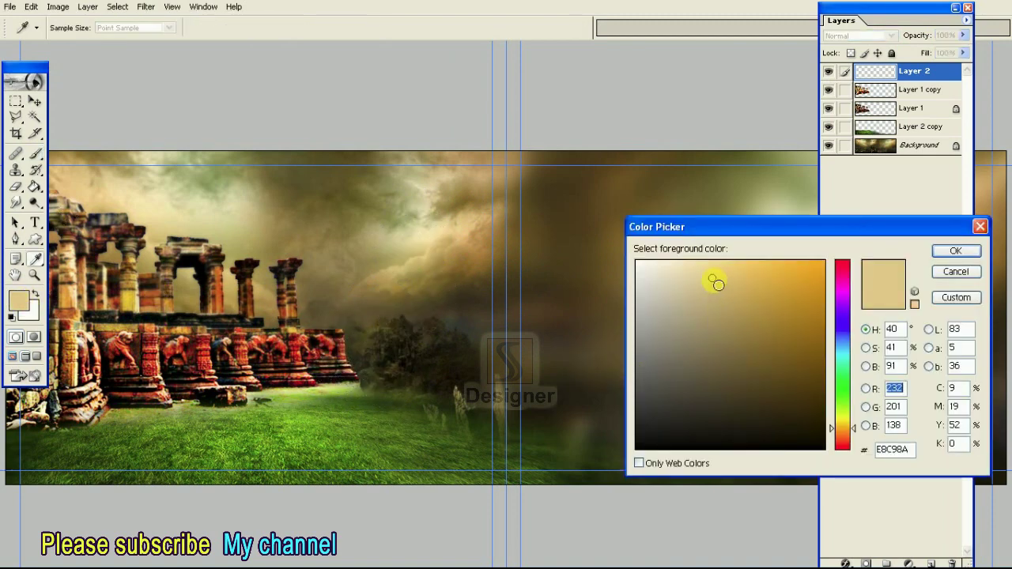
key(Return)
key(b)
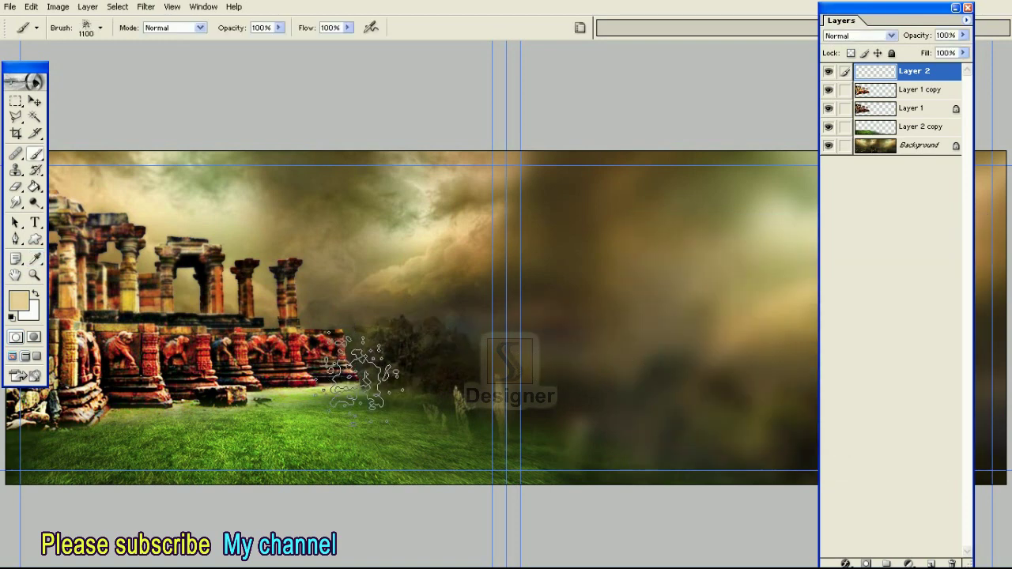
Spray beige mist over the central trees, grass, ruins' base and hazy area right of centre
key(Tab)
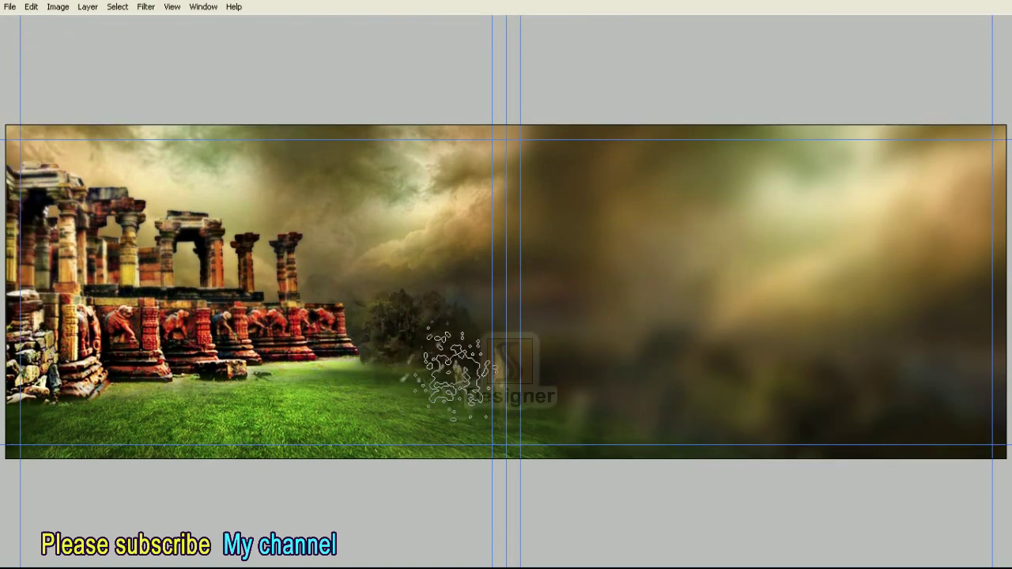
mouse_move(451, 361)
mouse_down()
mouse_move(406, 338)
mouse_move(542, 372)
mouse_move(515, 362)
mouse_up()
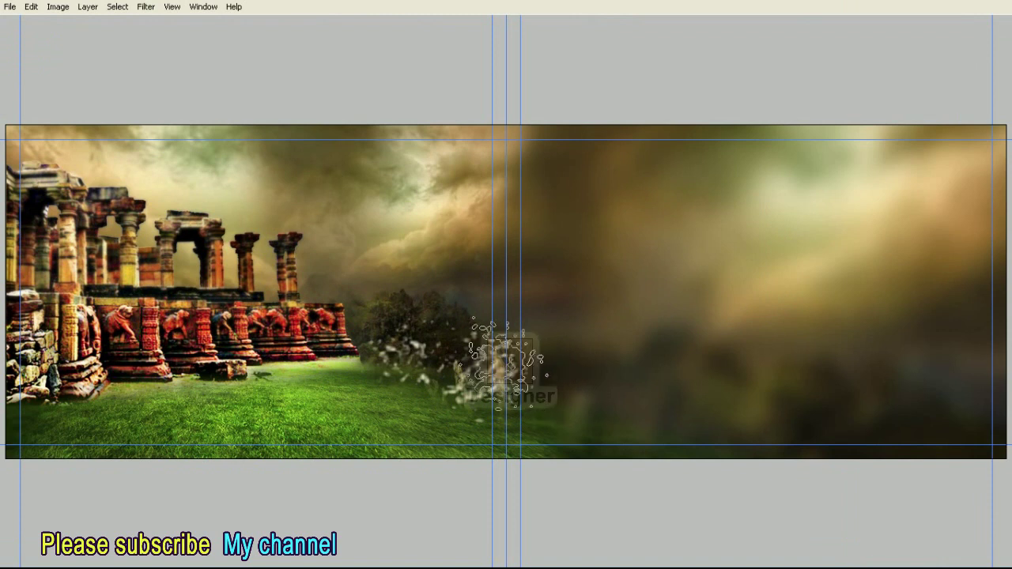
mouse_move(349, 369)
mouse_down()
mouse_move(245, 340)
mouse_move(277, 356)
mouse_move(273, 372)
mouse_move(166, 365)
mouse_move(229, 371)
mouse_move(234, 352)
mouse_move(158, 375)
mouse_up()
mouse_move(136, 407)
mouse_down()
mouse_move(166, 380)
mouse_move(146, 359)
mouse_move(71, 403)
mouse_move(103, 409)
mouse_move(119, 365)
mouse_move(134, 399)
mouse_move(57, 411)
mouse_move(32, 399)
mouse_move(19, 368)
mouse_move(15, 423)
mouse_move(75, 367)
mouse_move(135, 339)
mouse_move(158, 372)
mouse_move(190, 352)
mouse_move(203, 365)
mouse_move(428, 395)
mouse_move(478, 352)
mouse_move(460, 338)
mouse_move(543, 326)
mouse_move(537, 375)
mouse_move(624, 411)
mouse_move(606, 418)
mouse_move(719, 455)
mouse_move(701, 430)
mouse_move(802, 468)
mouse_move(723, 467)
mouse_move(680, 451)
mouse_move(666, 463)
mouse_up()
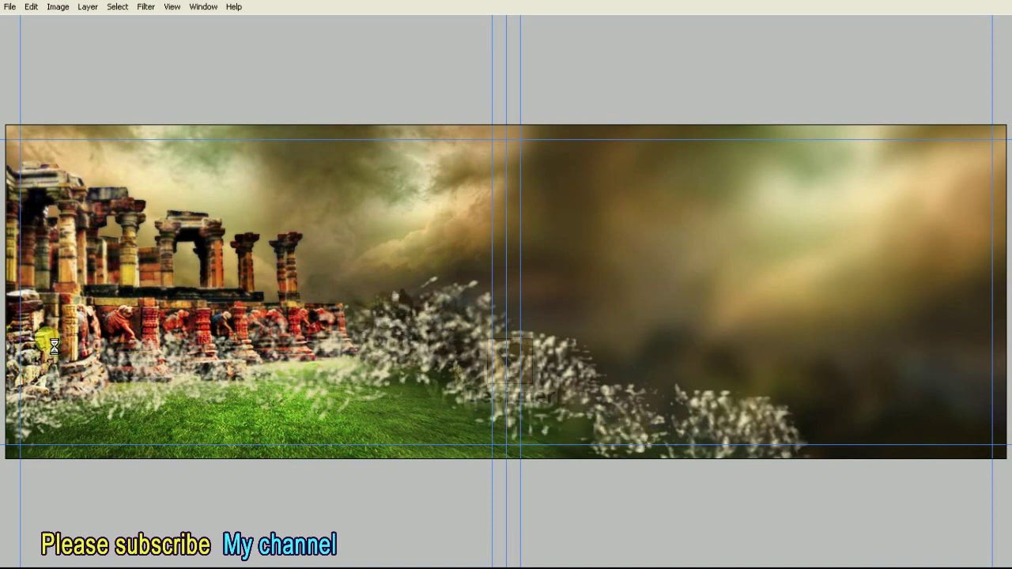
drag(40, 344, 75, 332)
click(147, 350)
mouse_move(147, 340)
mouse_down()
mouse_move(229, 332)
mouse_move(403, 285)
mouse_up()
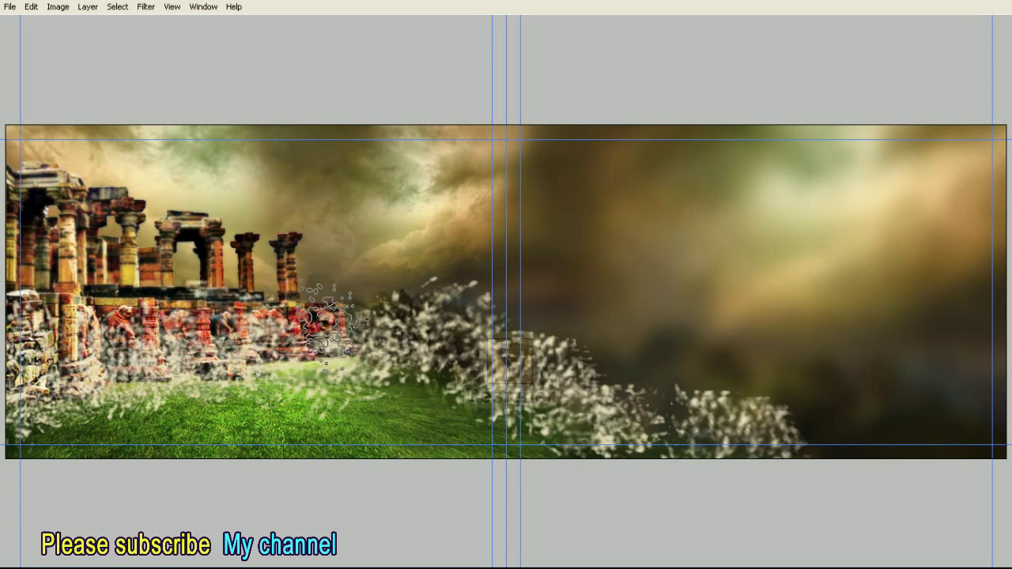
mouse_move(485, 274)
mouse_down()
mouse_move(591, 359)
mouse_move(387, 396)
mouse_up()
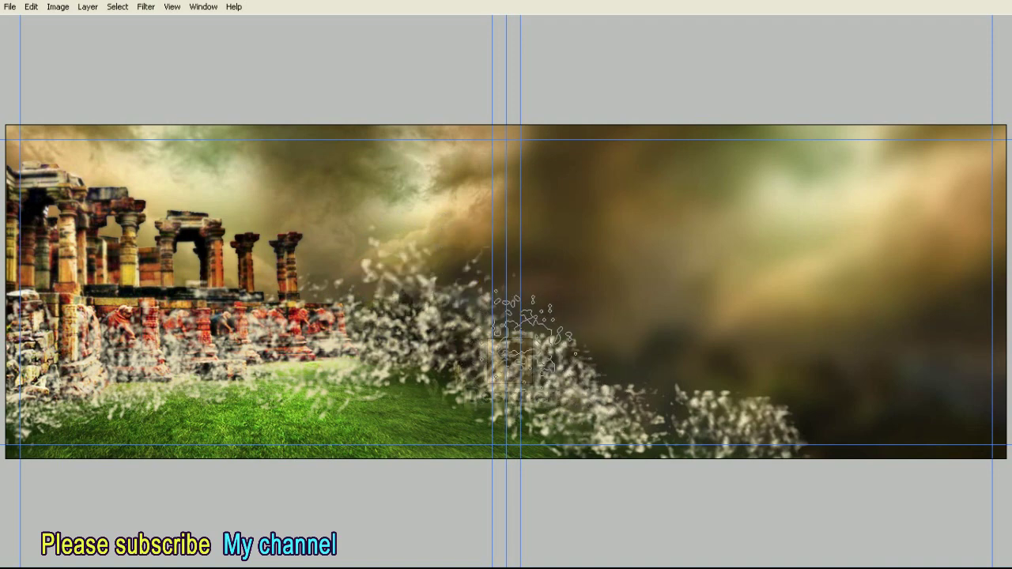
click(704, 459)
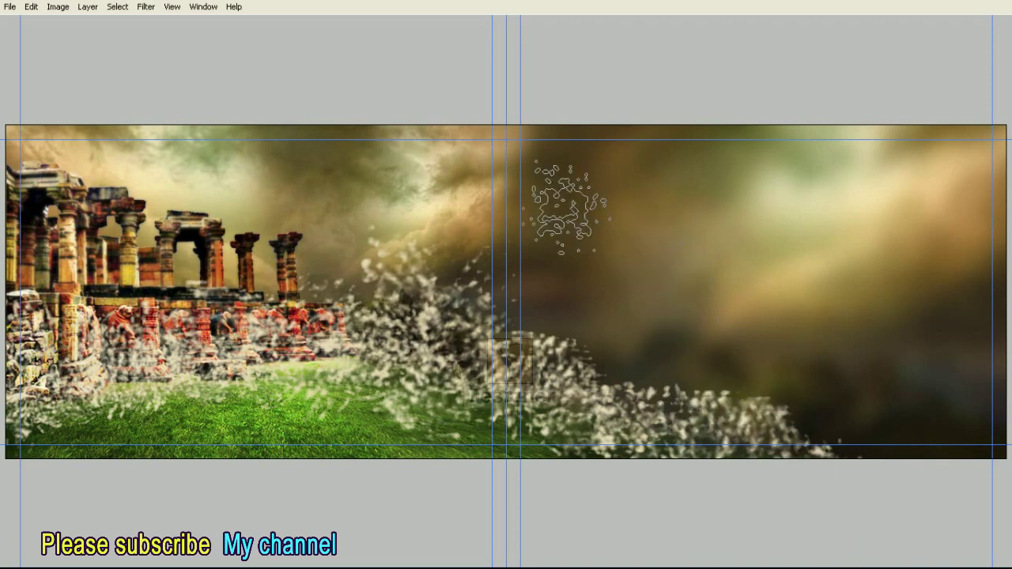
click(147, 10)
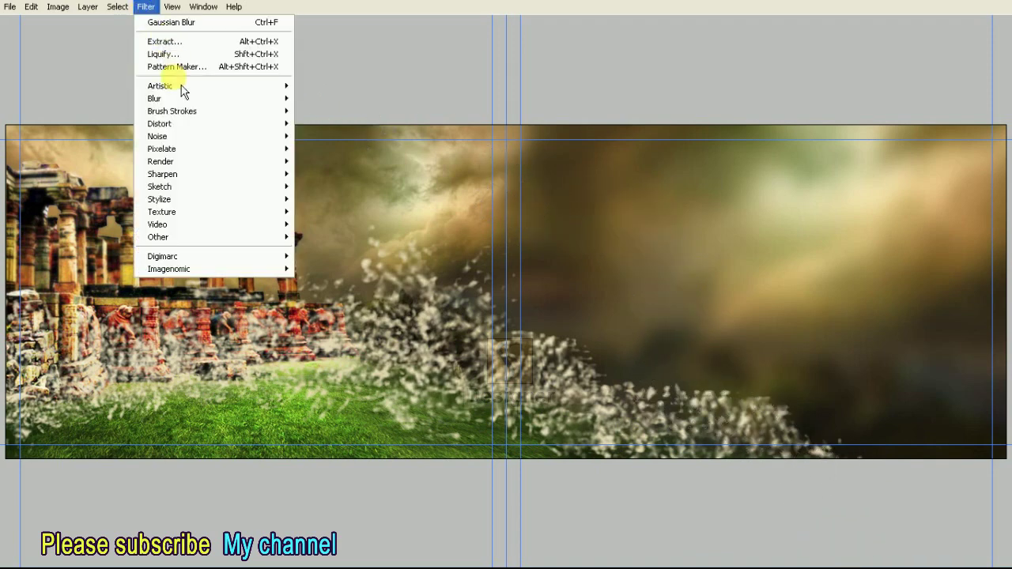
Apply a Gaussian Blur of about 93 px radius to the mist on Layer 2
mouse_move(155, 98)
click(357, 126)
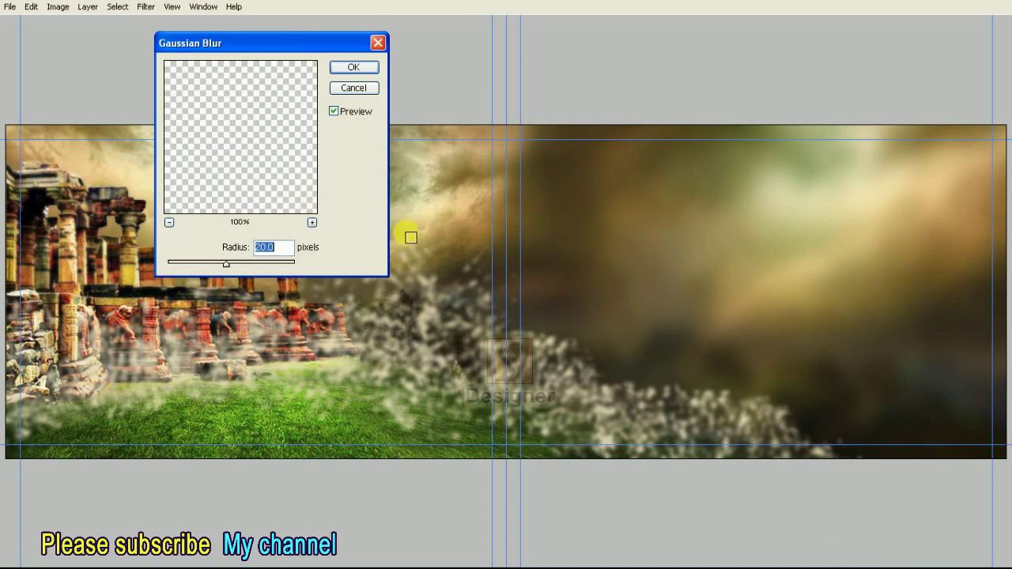
drag(245, 273, 269, 272)
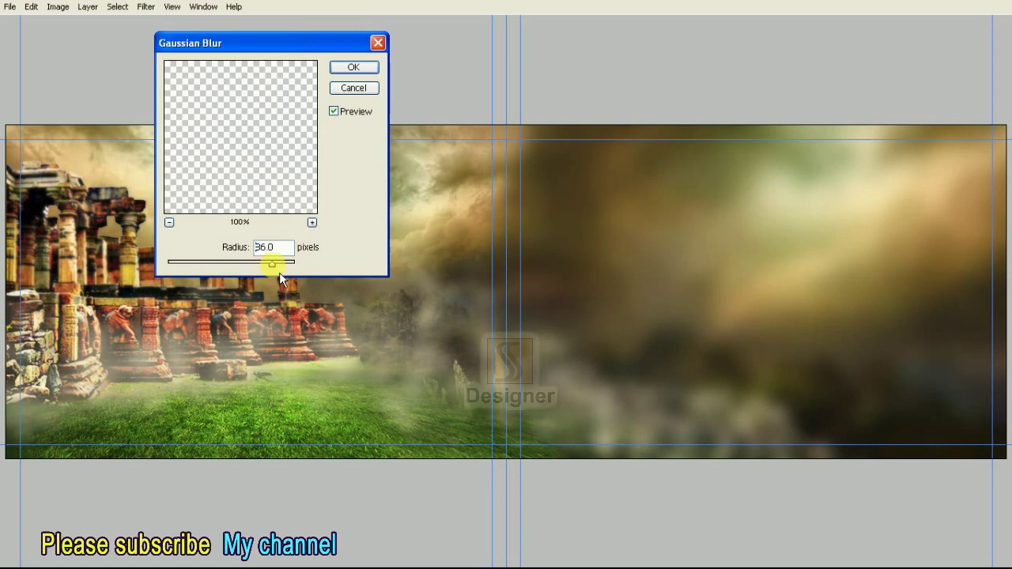
drag(281, 271, 358, 241)
click(353, 68)
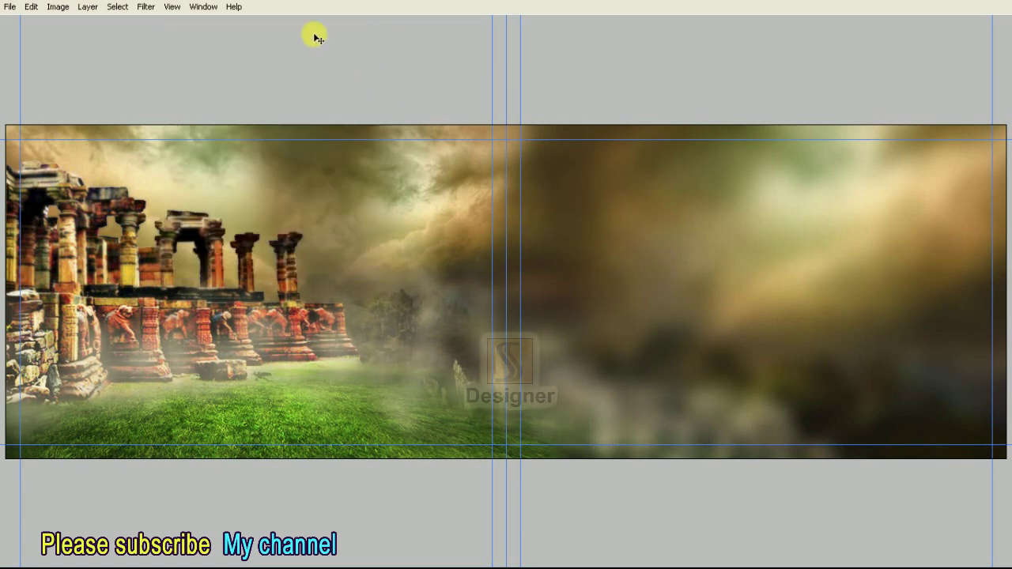
click(60, 8)
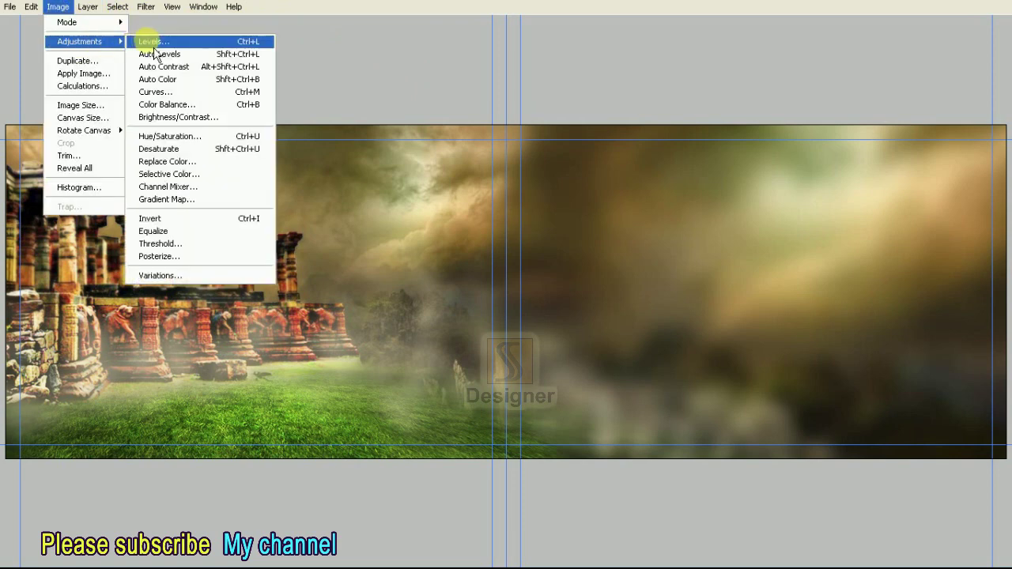
Lower the Levels output white level to tone down the highlights
mouse_move(79, 41)
click(147, 43)
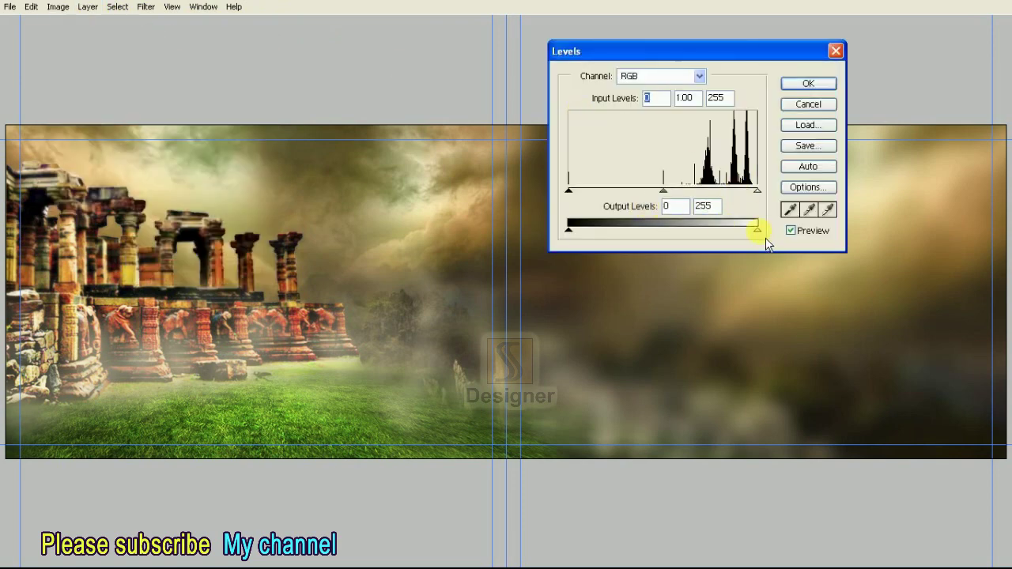
drag(757, 229, 734, 230)
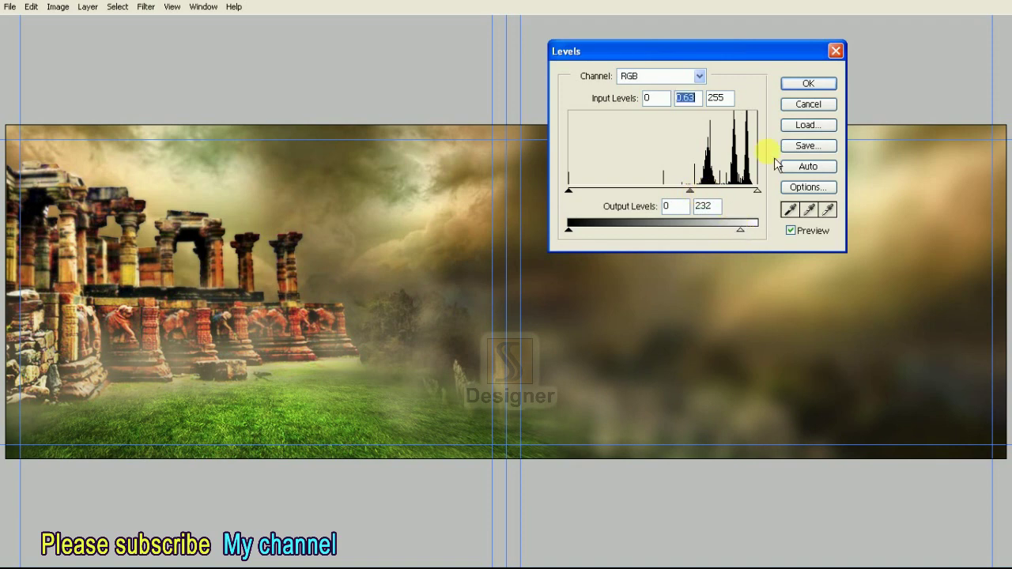
click(804, 85)
key(F7)
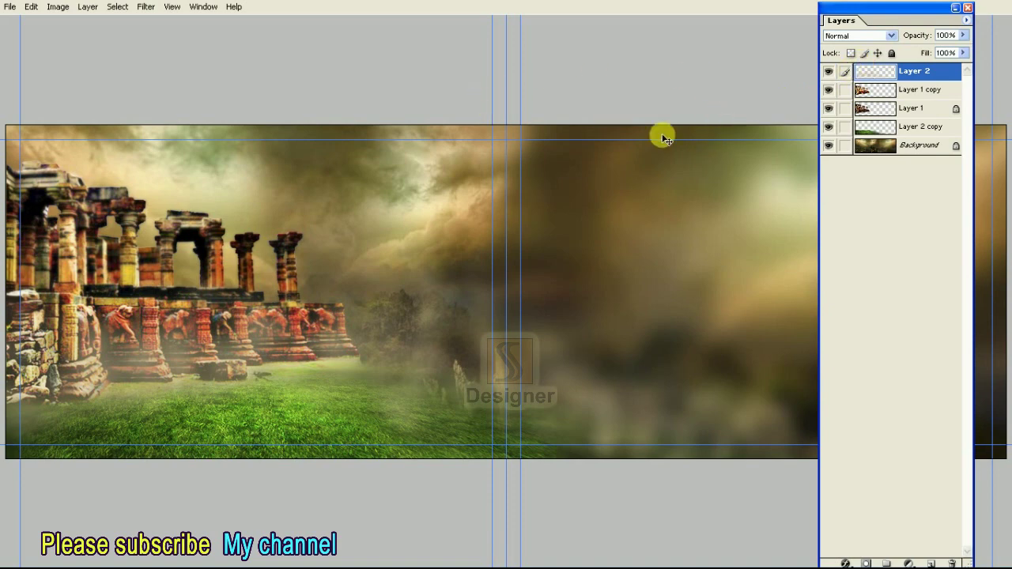
Set Layer 2's Levels midtone to about 0.69 to darken the mist
key(ctrl+l)
drag(671, 201, 681, 201)
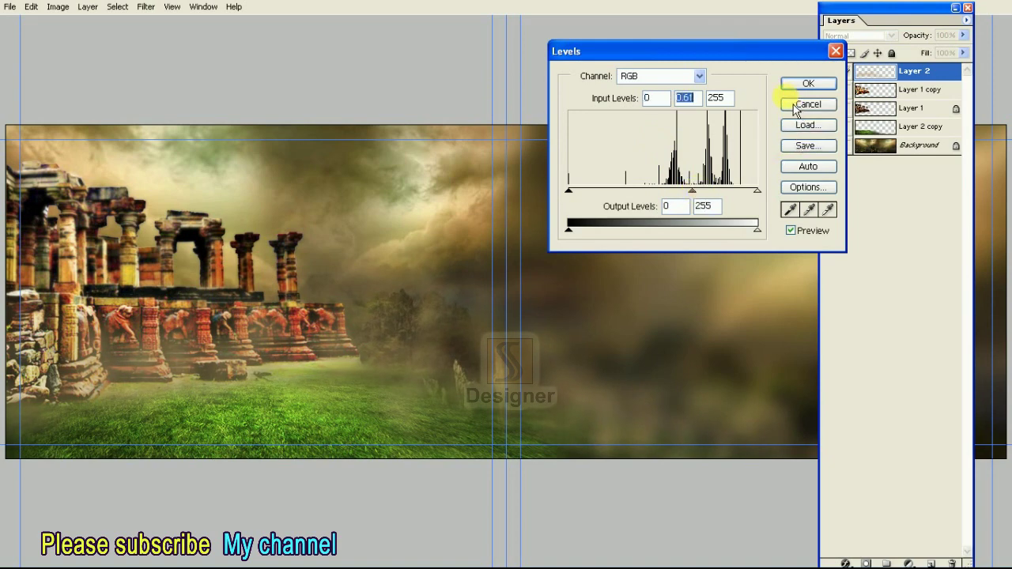
drag(702, 207, 692, 206)
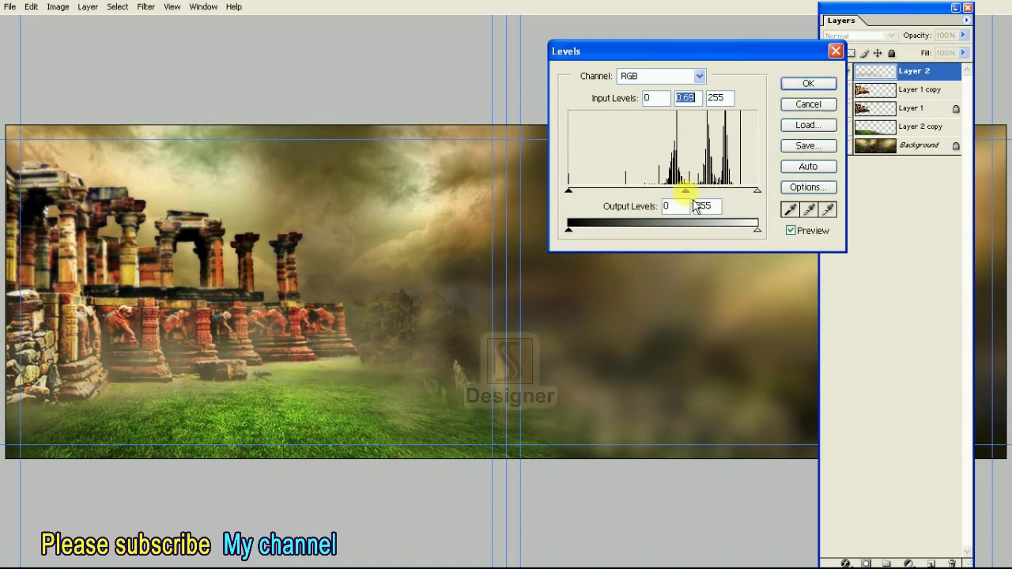
click(806, 84)
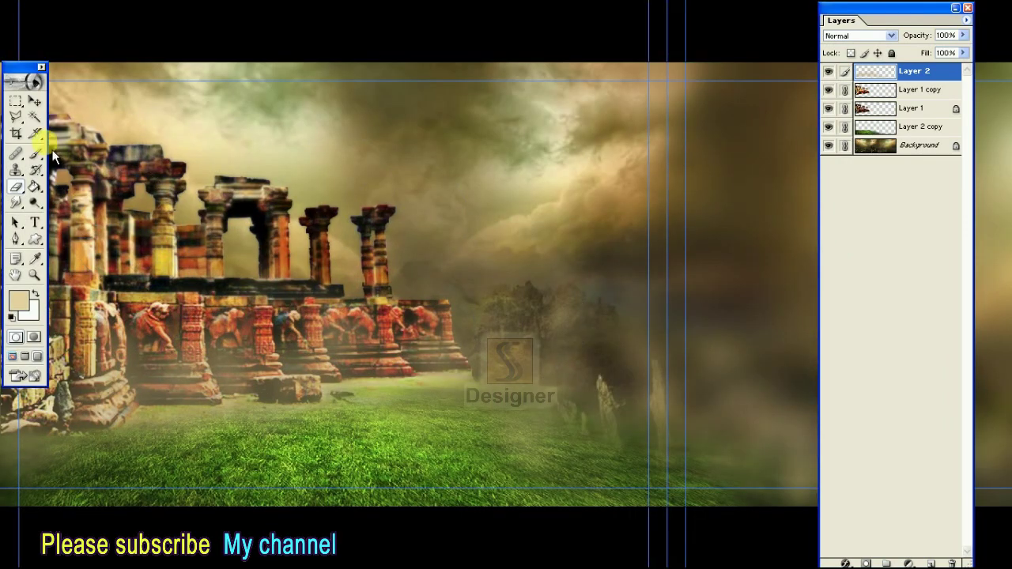
Sample a dark brown foreground colour from the fog and add an empty Layer 3
click(35, 259)
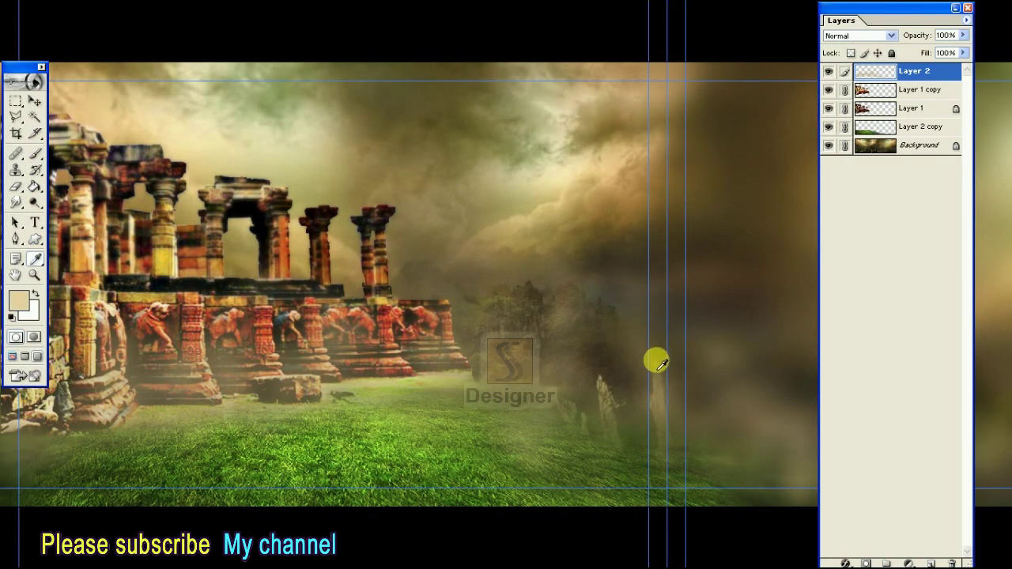
click(610, 370)
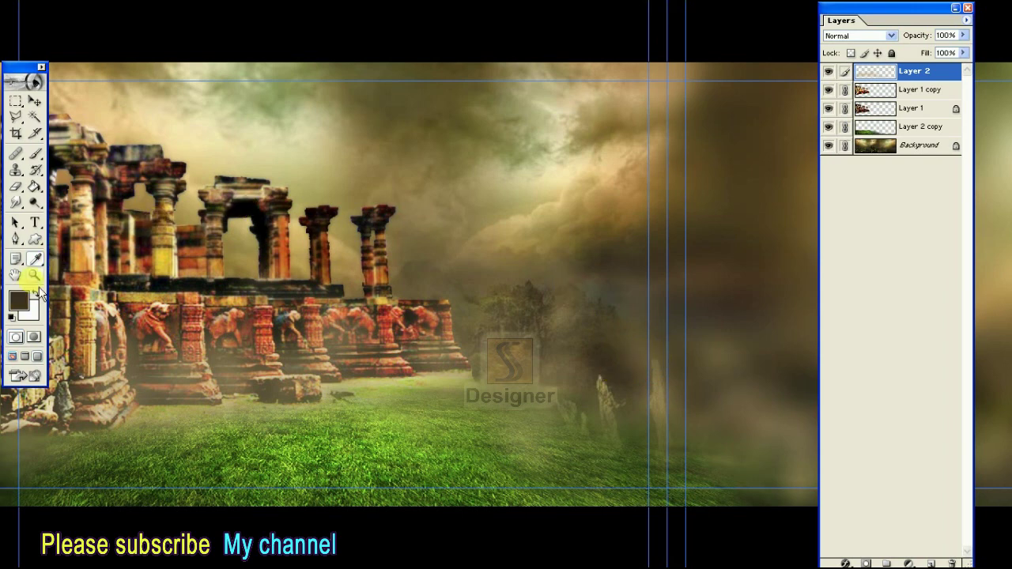
click(18, 300)
drag(740, 413, 748, 409)
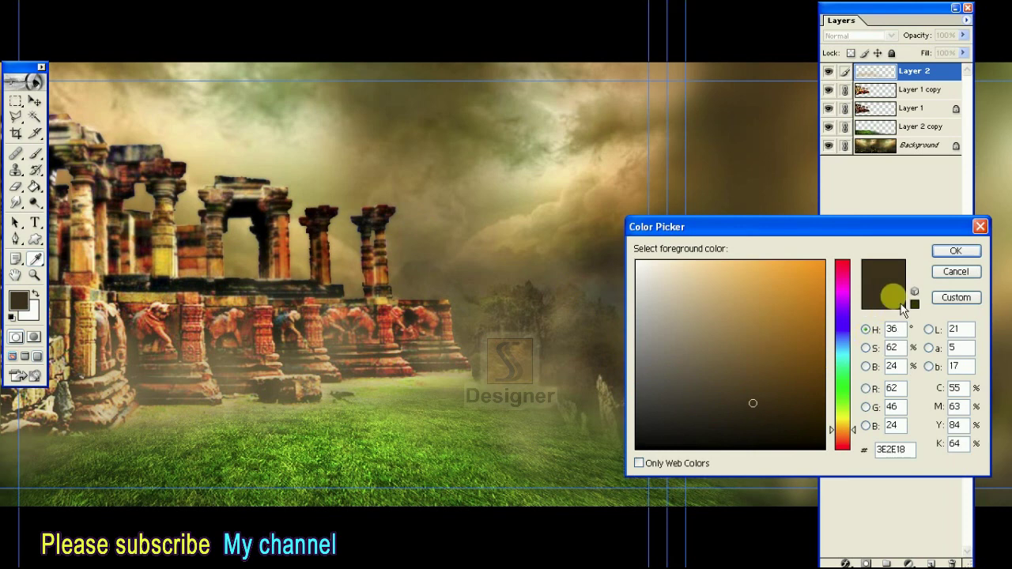
click(954, 251)
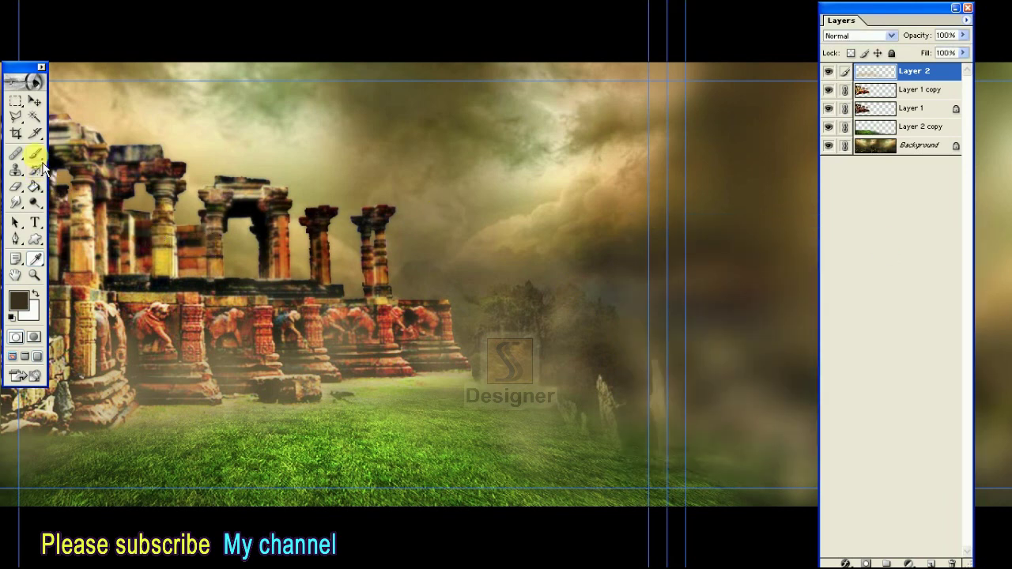
click(39, 158)
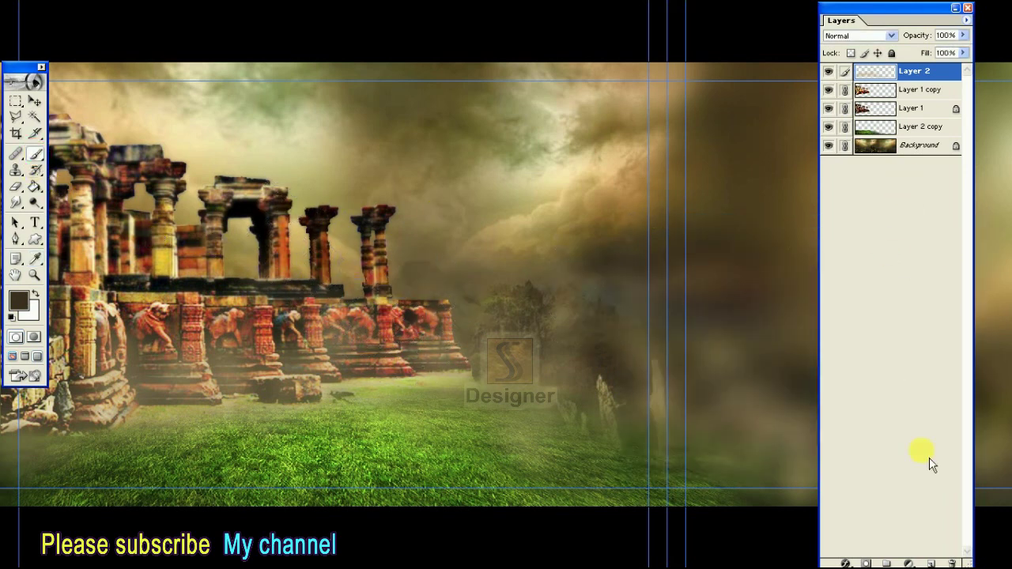
click(932, 562)
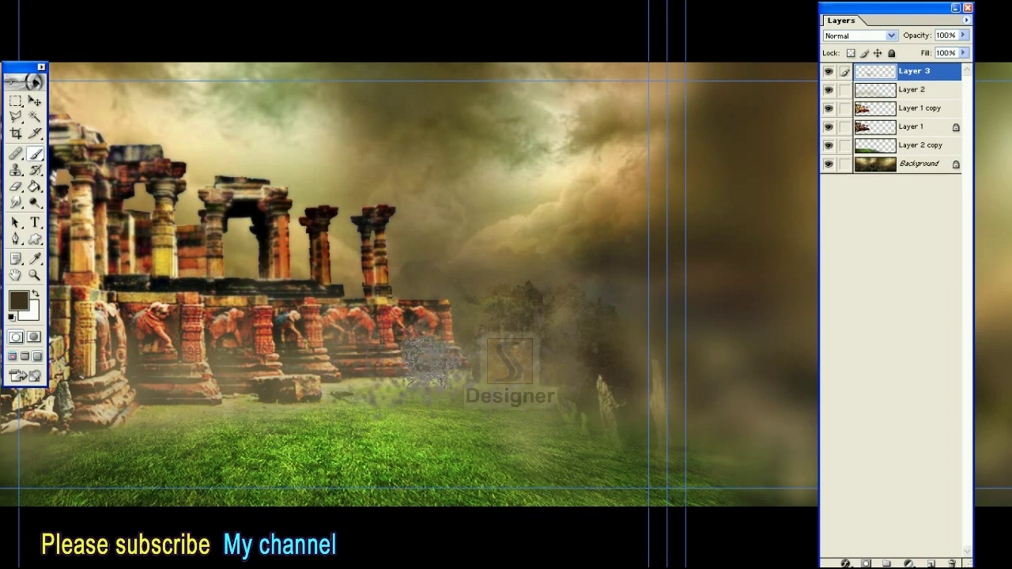
Paint brown haze on Layer 3 over the fog, the trees and the ruins' base
drag(261, 395, 217, 407)
key(ctrl+minus)
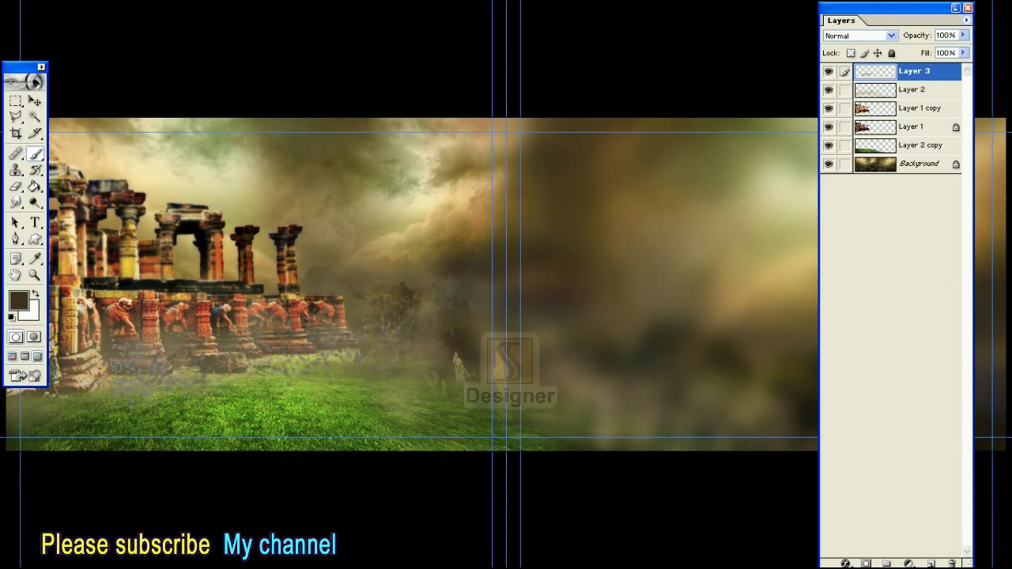
key(Tab)
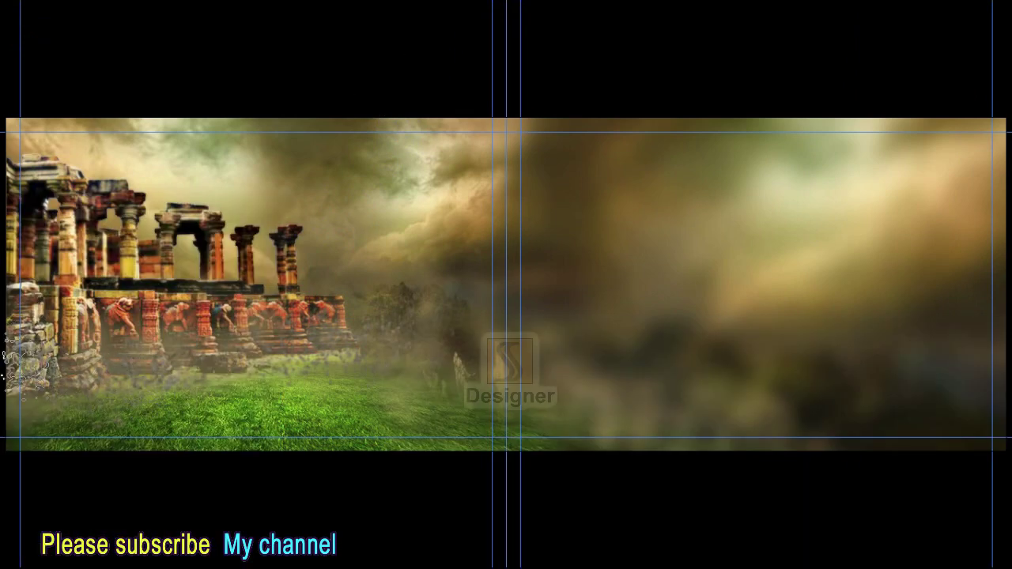
drag(259, 359, 577, 419)
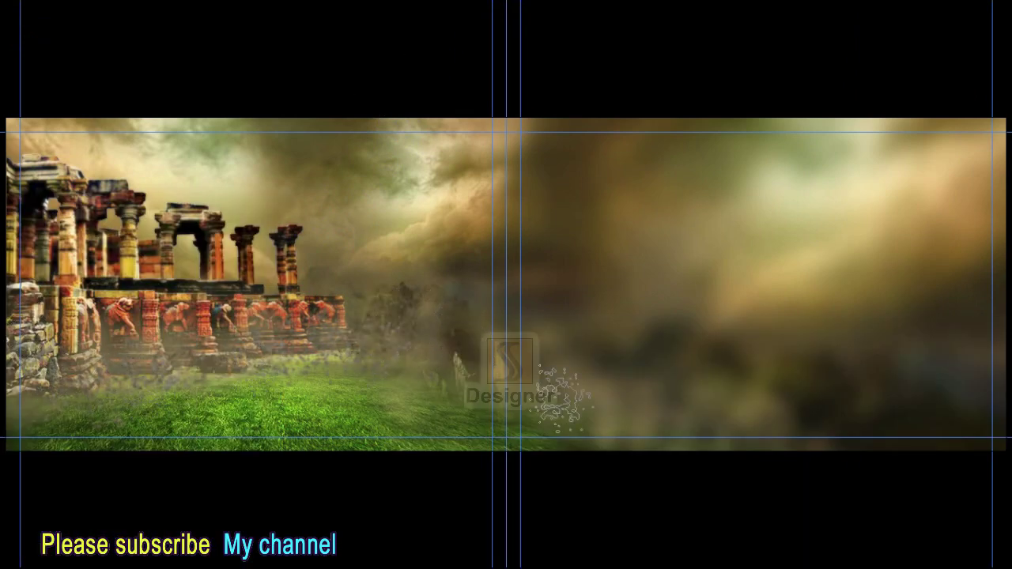
drag(395, 324, 437, 341)
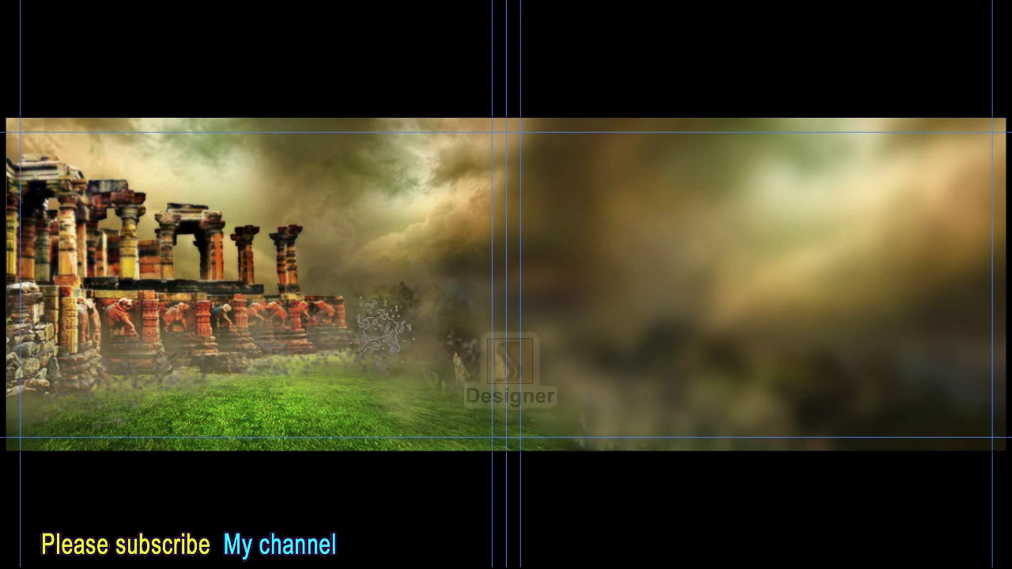
mouse_move(489, 370)
mouse_down()
mouse_move(214, 339)
mouse_move(119, 355)
mouse_up()
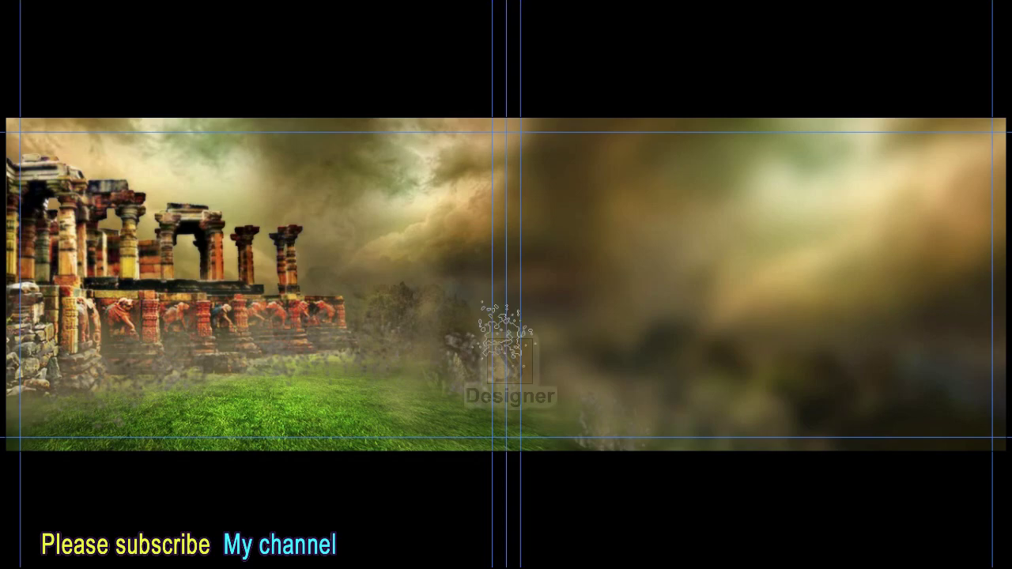
key(f)
key(f)
Gaussian-blur the haze on Layer 3 with a 25-pixel radius
click(172, 7)
click(150, 10)
mouse_move(154, 98)
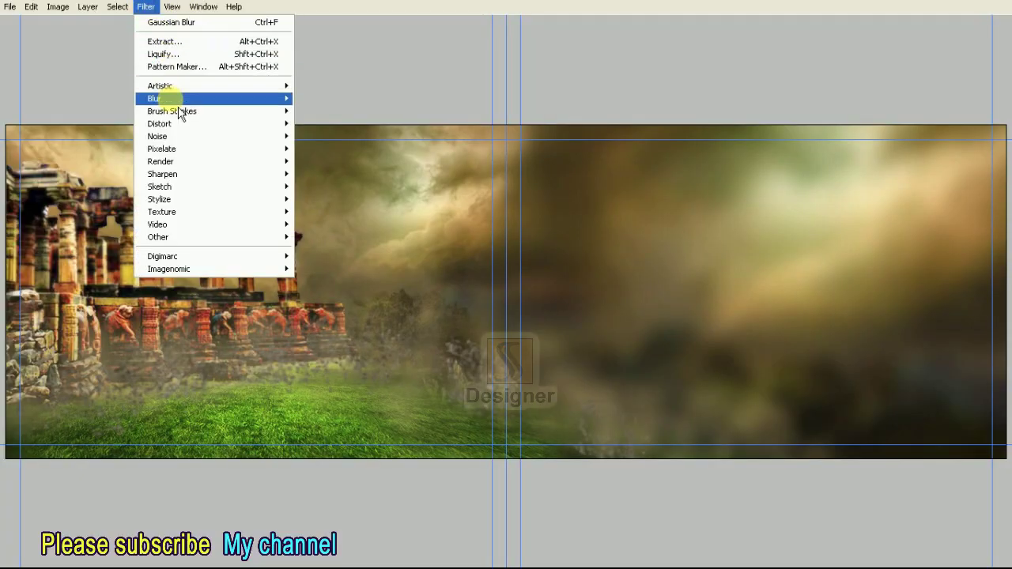
click(357, 124)
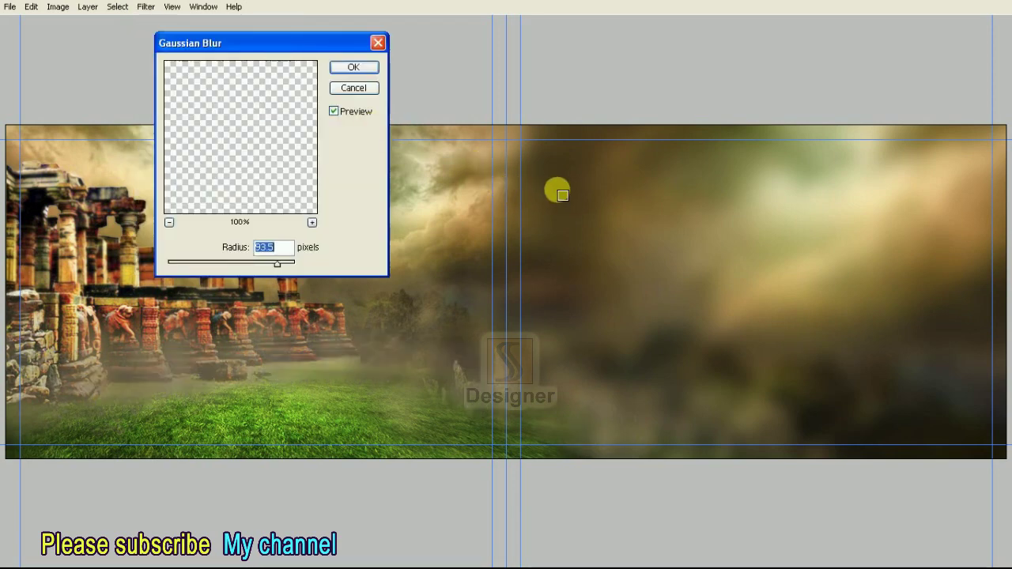
text(10)
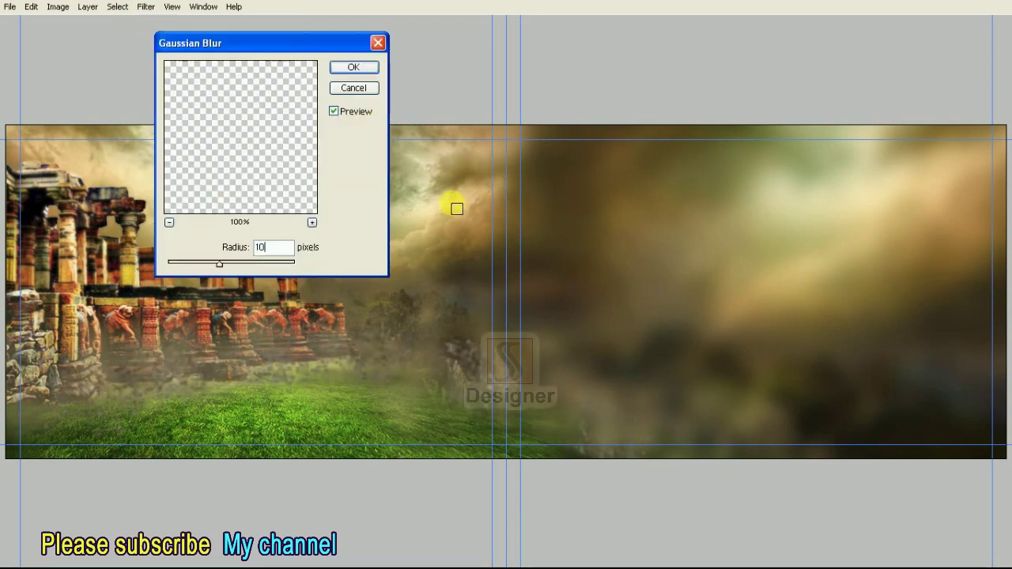
key(BackSpace)
key(BackSpace)
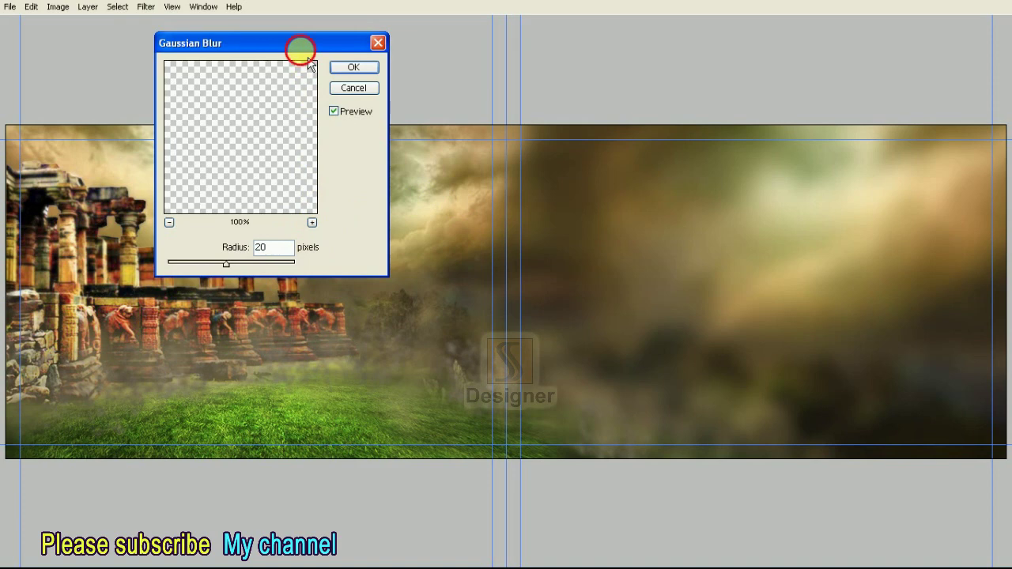
drag(300, 45, 418, 52)
key(super)
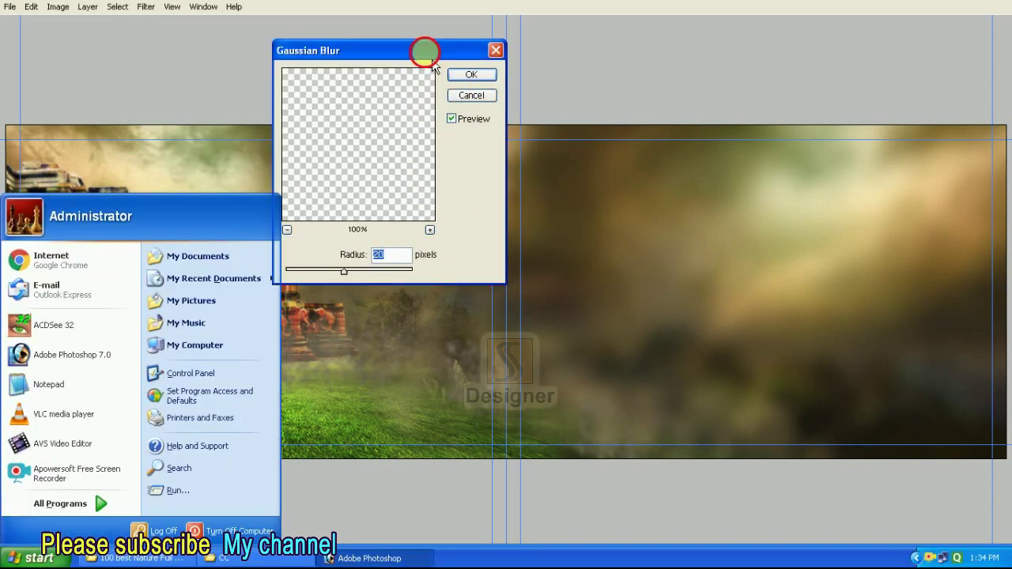
click(423, 49)
text(2)
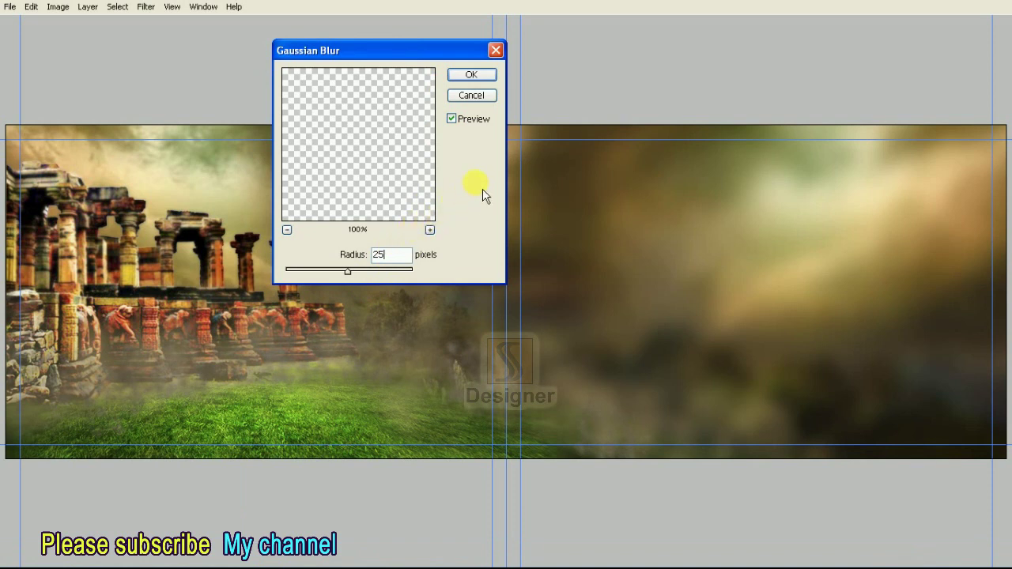
click(471, 74)
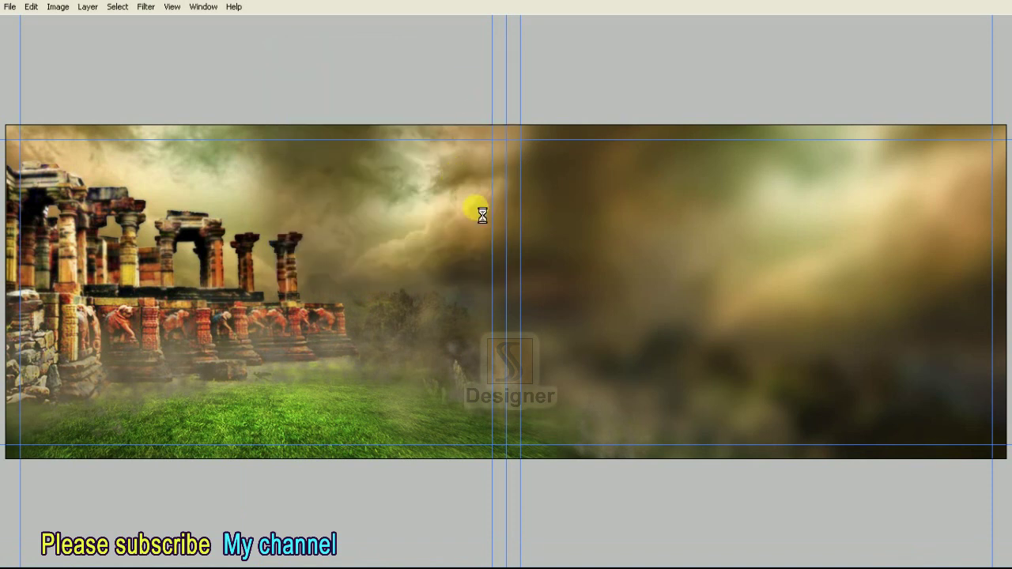
Switch between the temple composite and couple documents and return to full-screen view
key(f)
key(f)
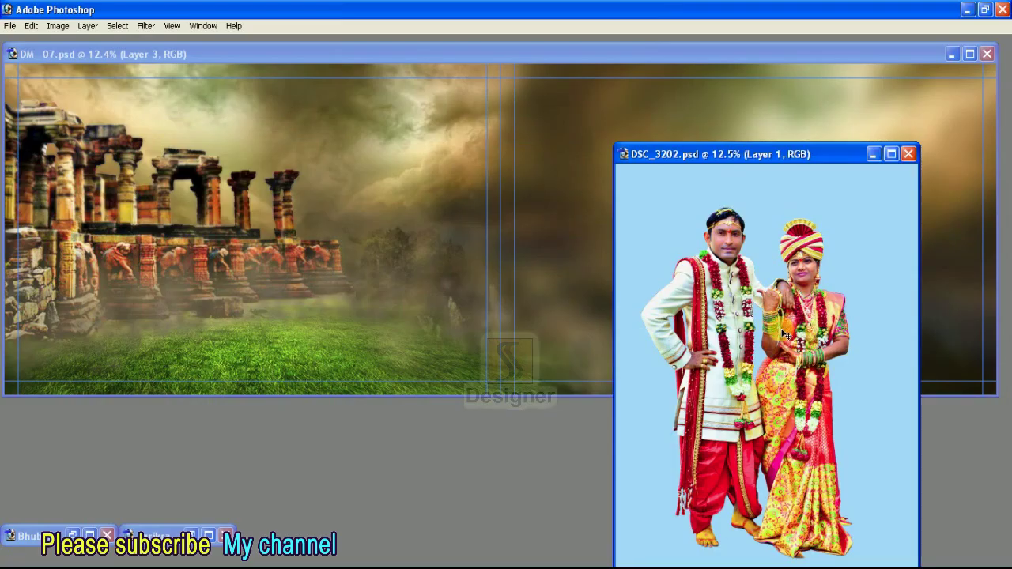
key(F7)
click(741, 56)
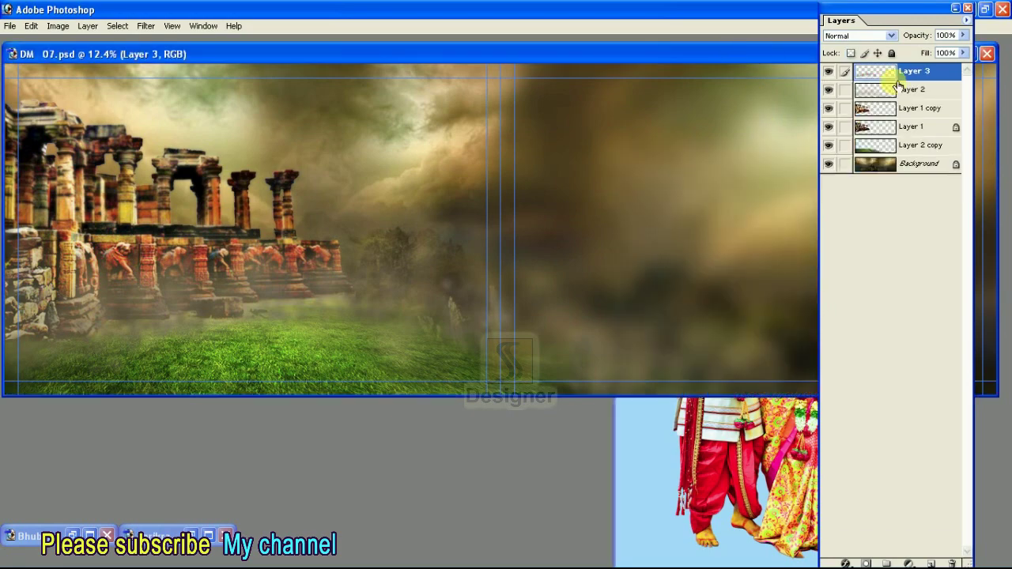
key(ctrl+Tab)
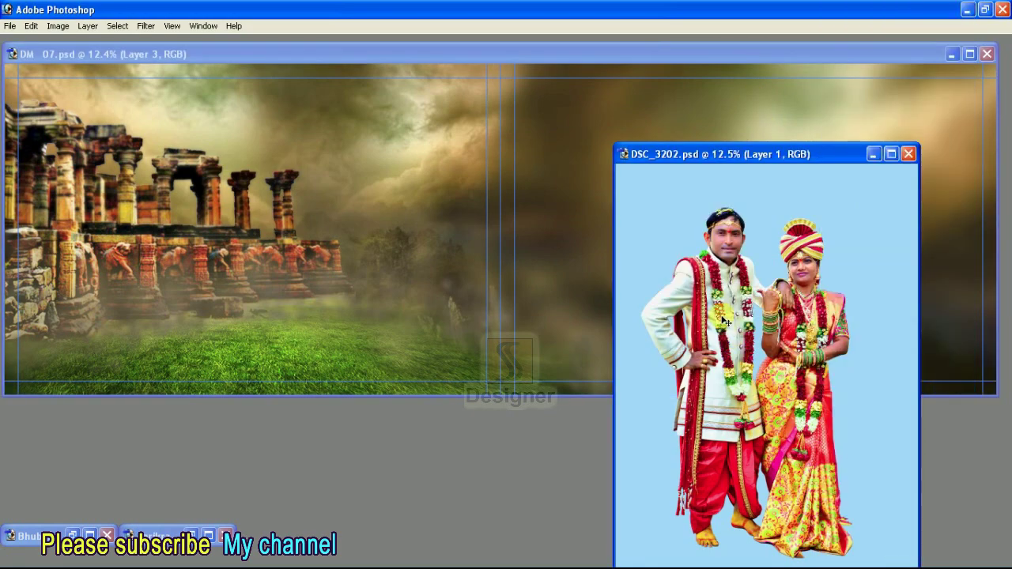
key(f)
Free-transform the couple onto the grass right of the ruins, tilting them slightly clockwise
key(ctrl+t)
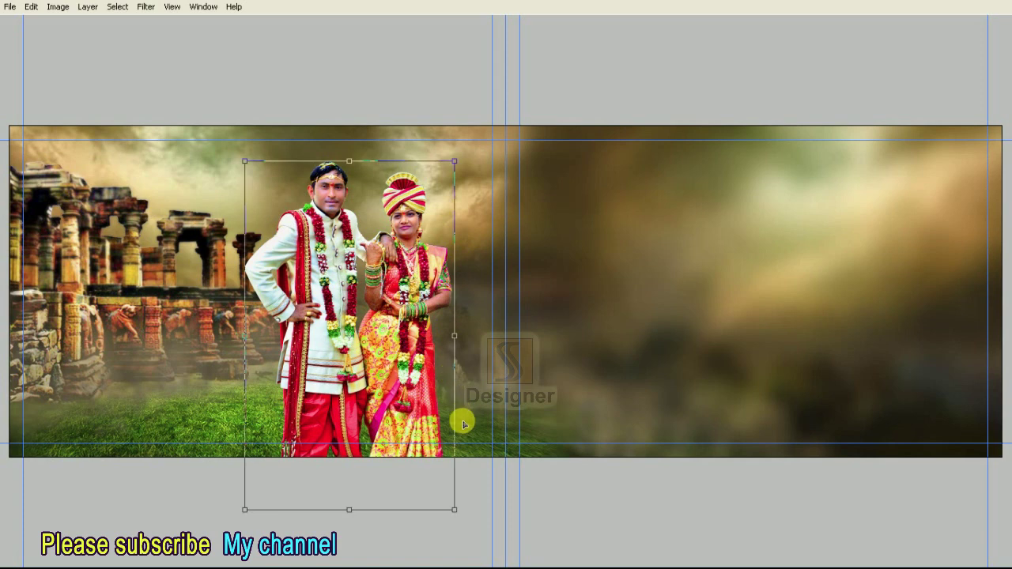
drag(451, 511, 349, 370)
drag(316, 308, 272, 371)
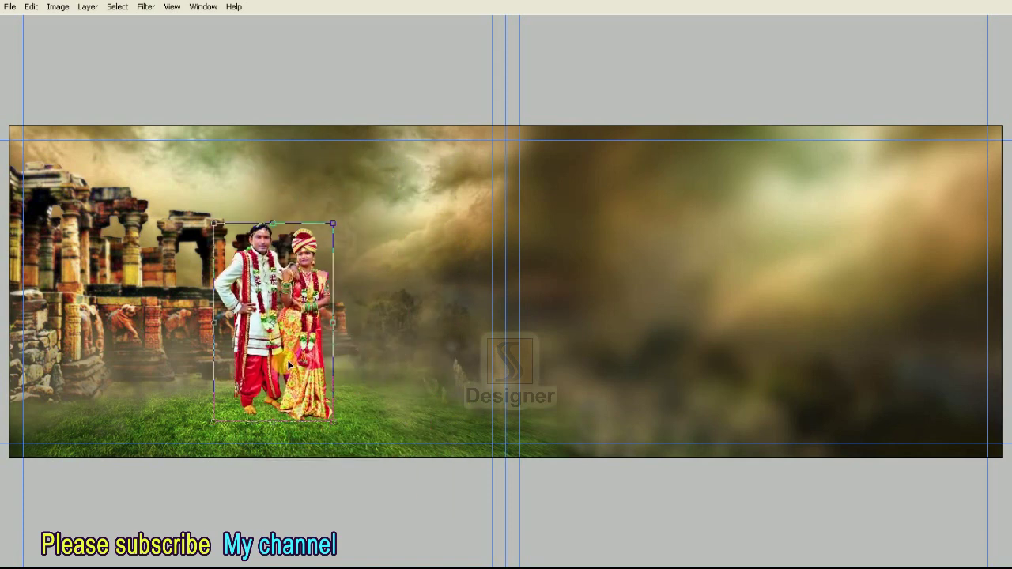
drag(316, 234, 324, 220)
mouse_move(298, 286)
mouse_down()
mouse_move(411, 292)
mouse_move(397, 292)
mouse_up()
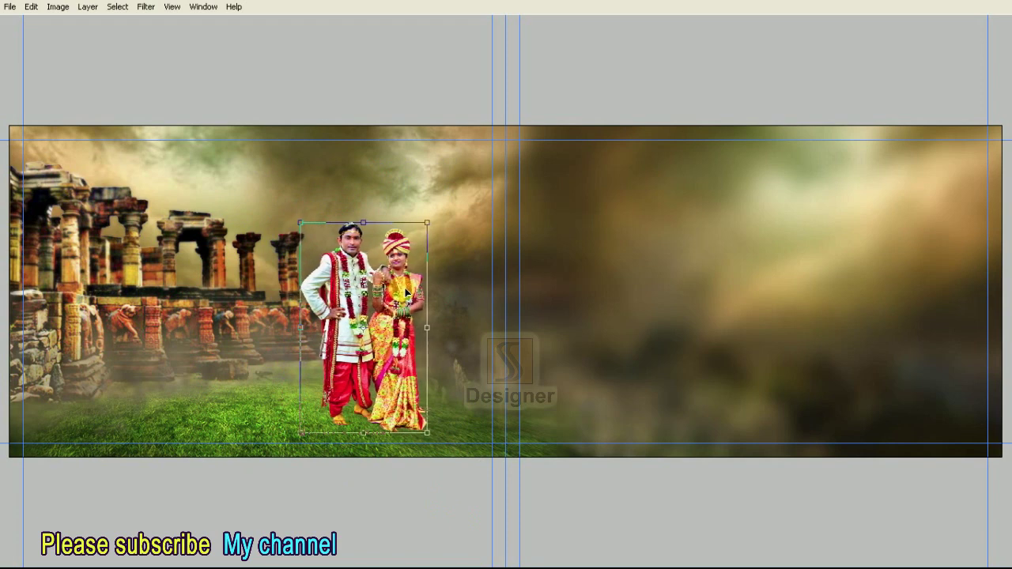
mouse_move(417, 222)
mouse_down()
mouse_move(436, 217)
mouse_move(418, 230)
mouse_move(413, 261)
mouse_move(440, 232)
mouse_move(422, 219)
mouse_up()
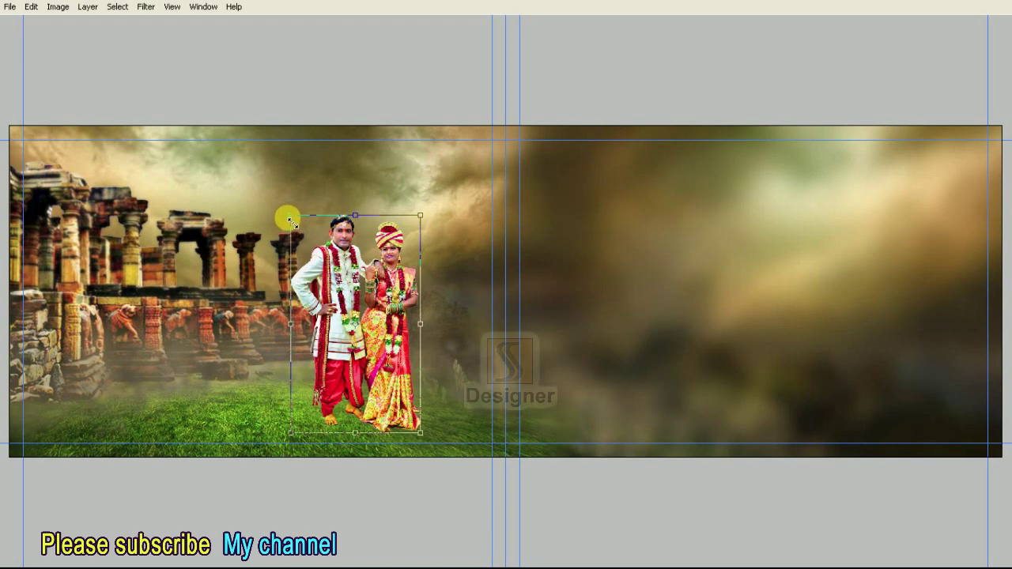
drag(290, 215, 285, 218)
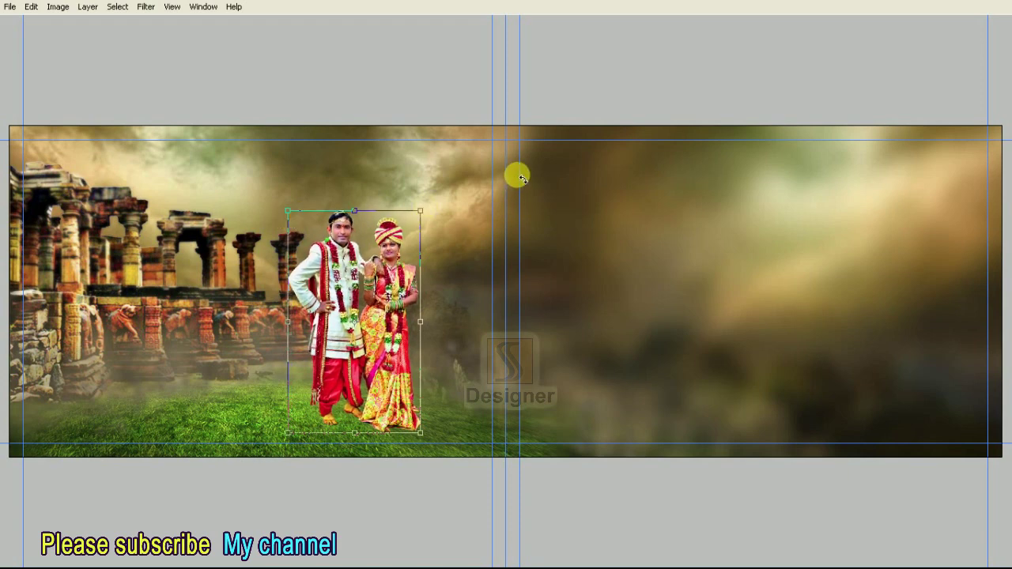
drag(514, 173, 517, 176)
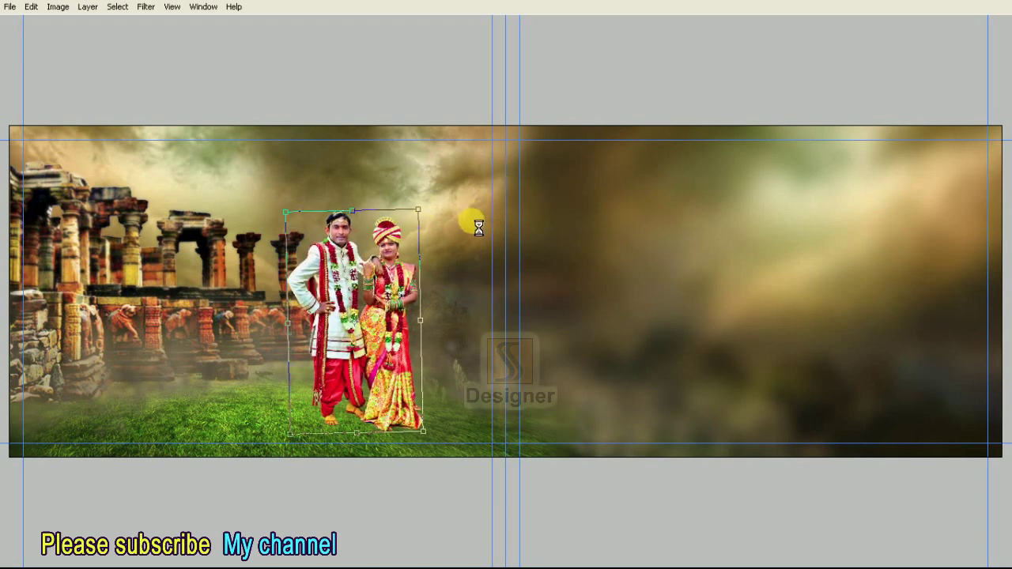
Set the couple's midtone Color Balance to −33/−26/−27
click(57, 7)
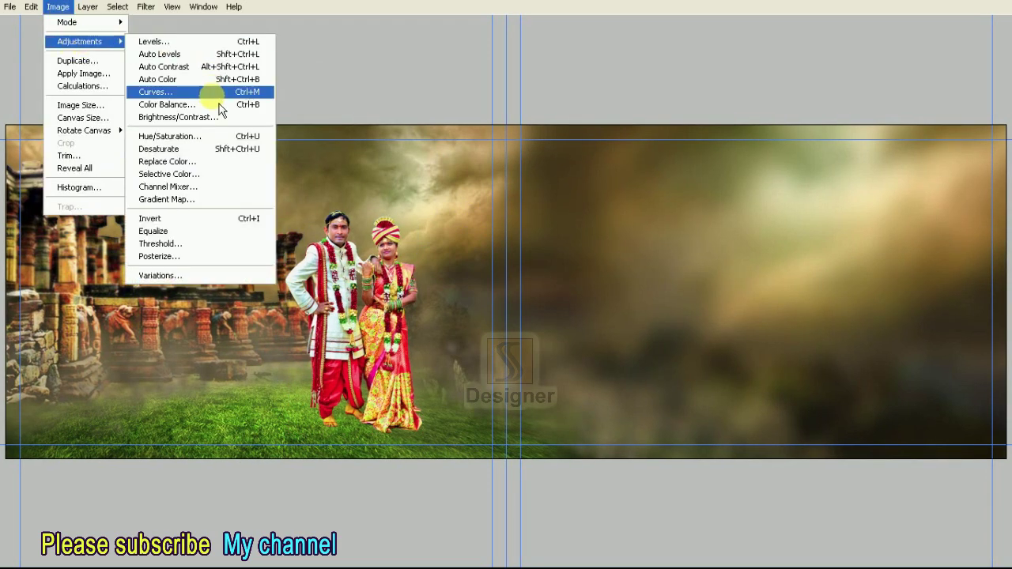
mouse_move(79, 41)
click(211, 102)
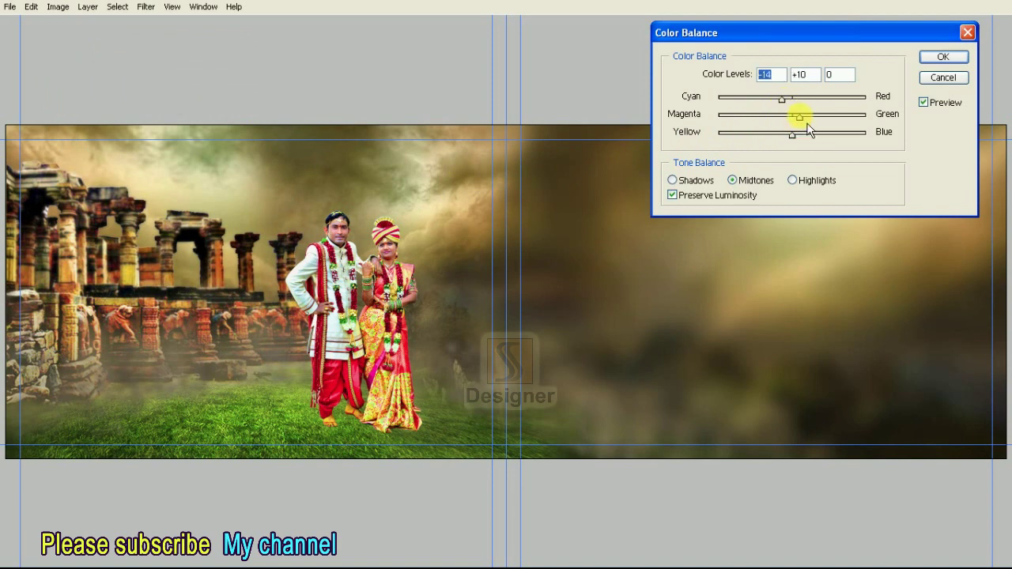
drag(799, 144, 784, 145)
mouse_move(788, 109)
mouse_down()
mouse_move(775, 109)
mouse_move(819, 124)
mouse_move(808, 128)
mouse_up()
click(942, 59)
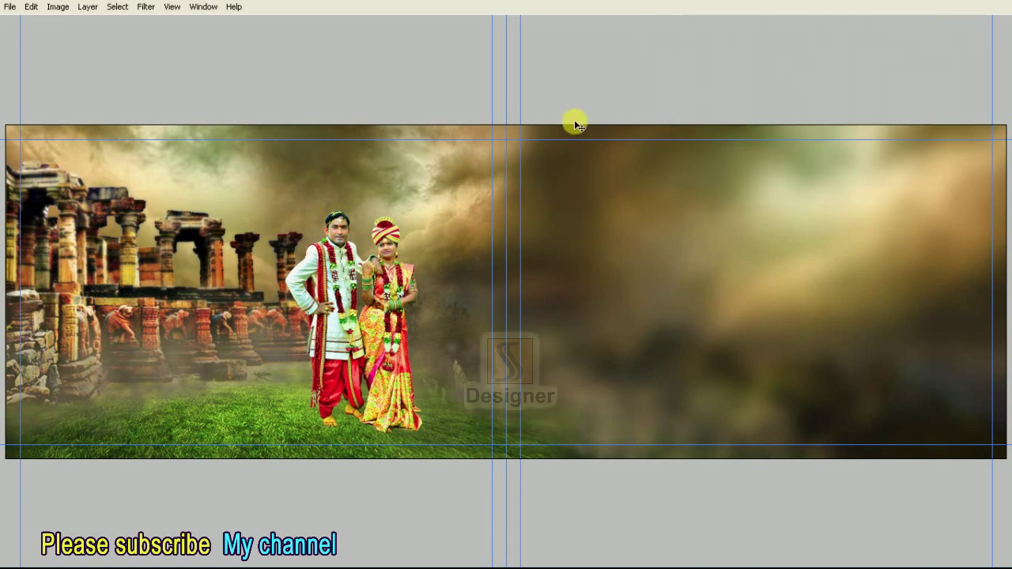
Apply Levels with a 0.87 midtone to the couple layer
key(ctrl+l)
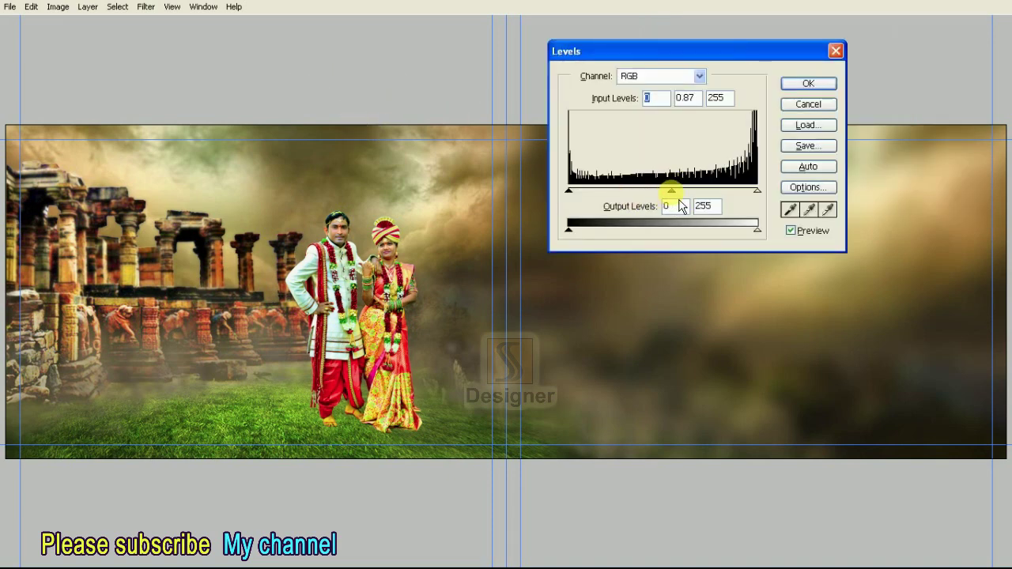
key(Return)
key(F7)
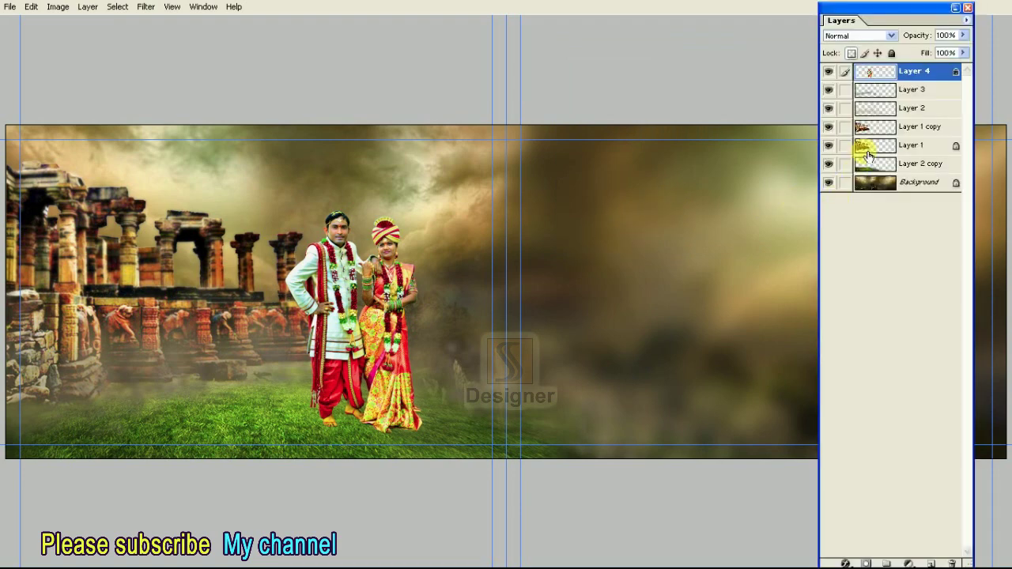
Load the couple's outline as a selection on a new layer and set black as foreground
drag(848, 89, 844, 182)
ctrl+click(882, 73)
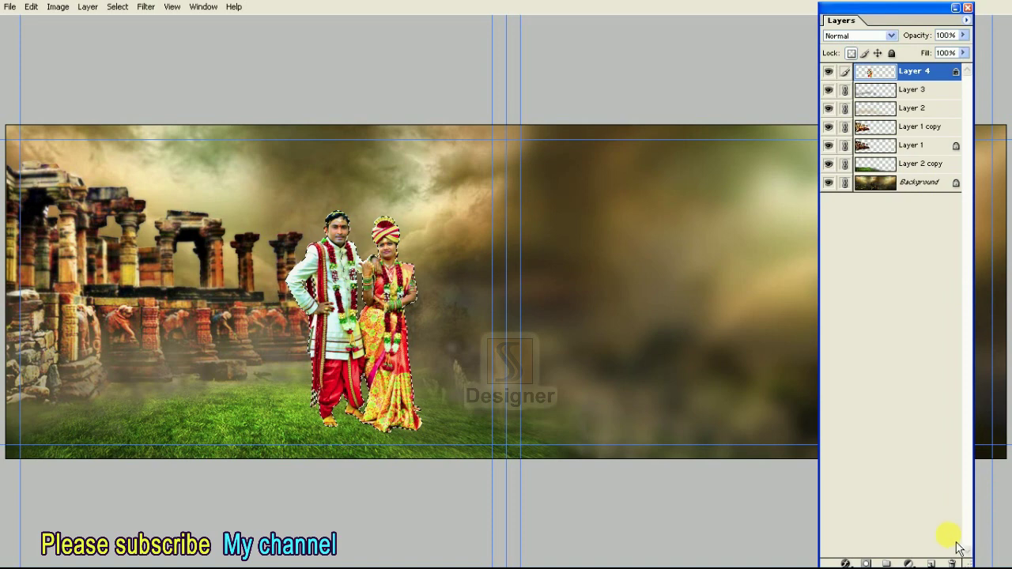
click(931, 562)
key(Tab)
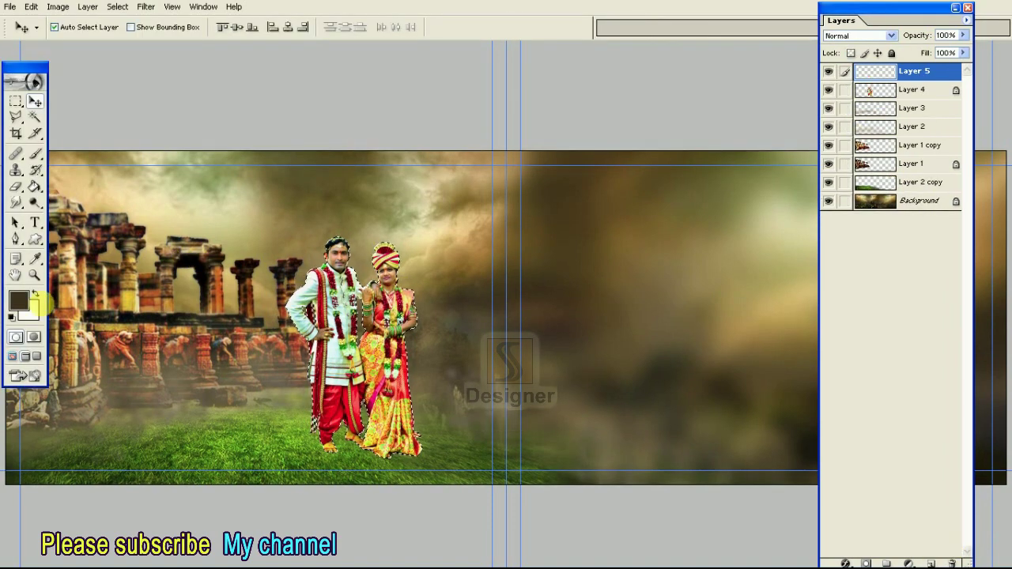
click(18, 301)
drag(689, 406, 576, 524)
key(Return)
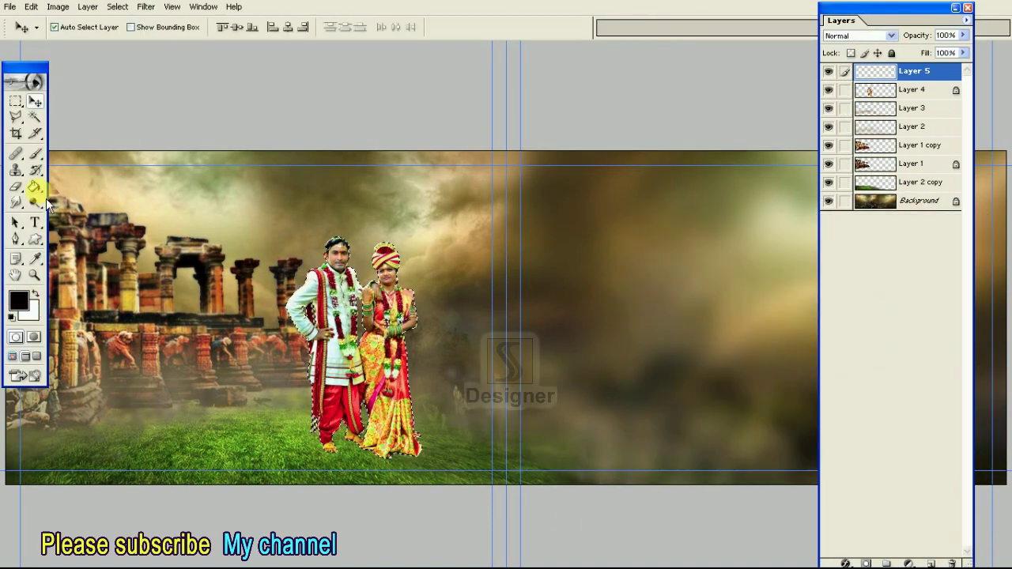
Fill the outline black, move the silhouette beneath the couple, and duplicate it
click(35, 186)
click(394, 324)
key(ctrl+d)
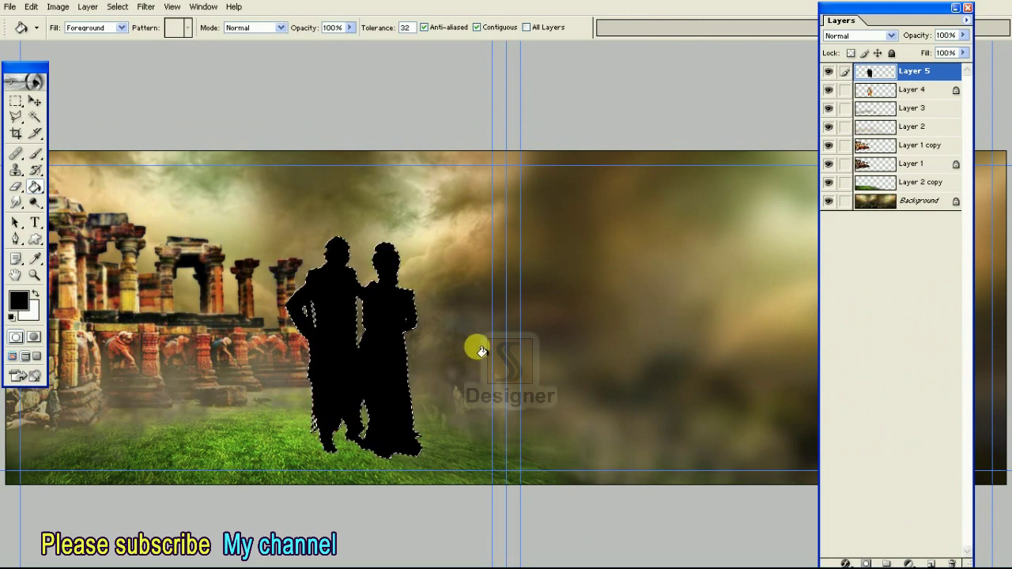
key(v)
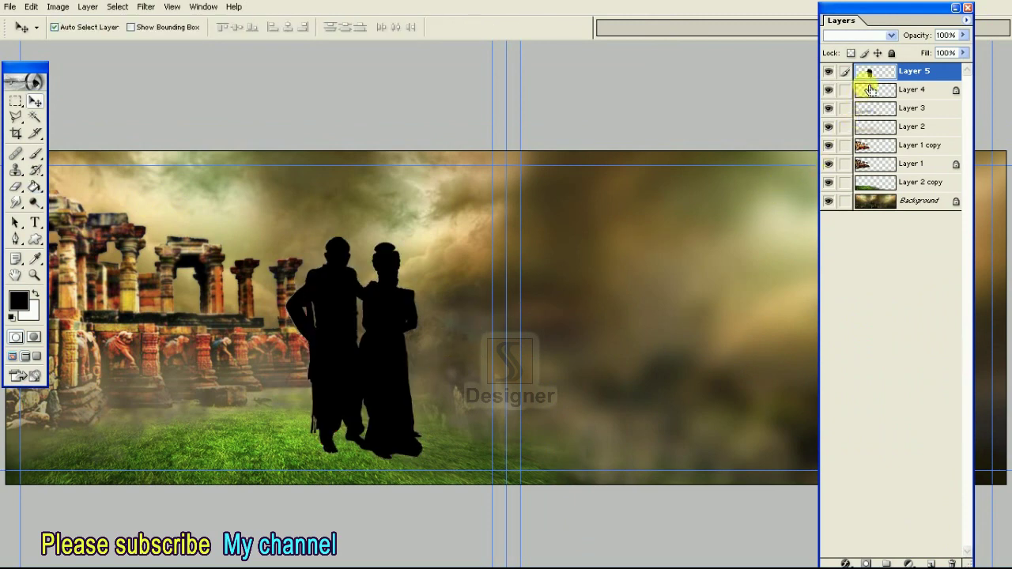
drag(870, 72, 870, 95)
key(ctrl+j)
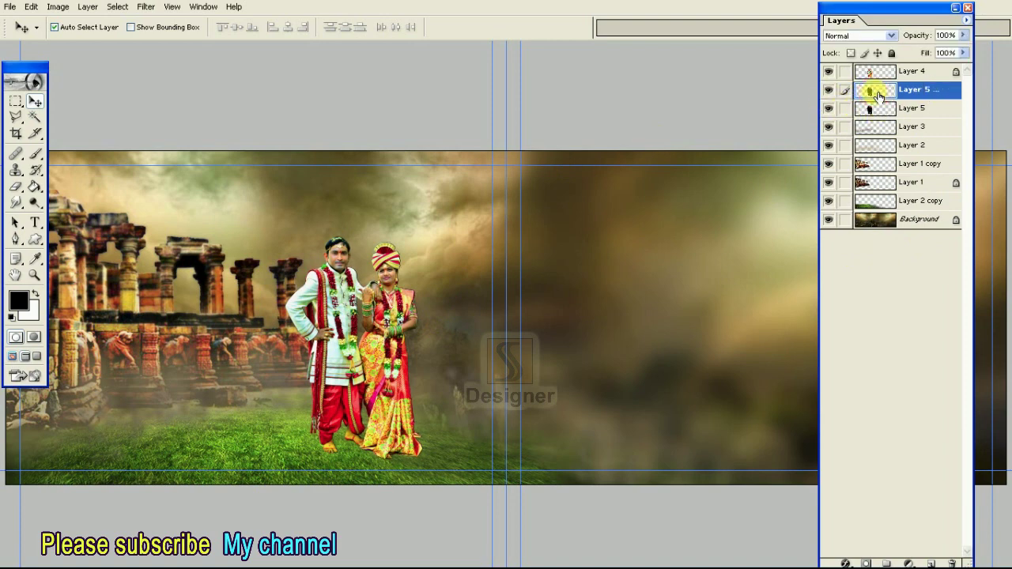
Distort the Layer 5 copy silhouette, flipping its top edge down below the couple's feet
key(ctrl+t)
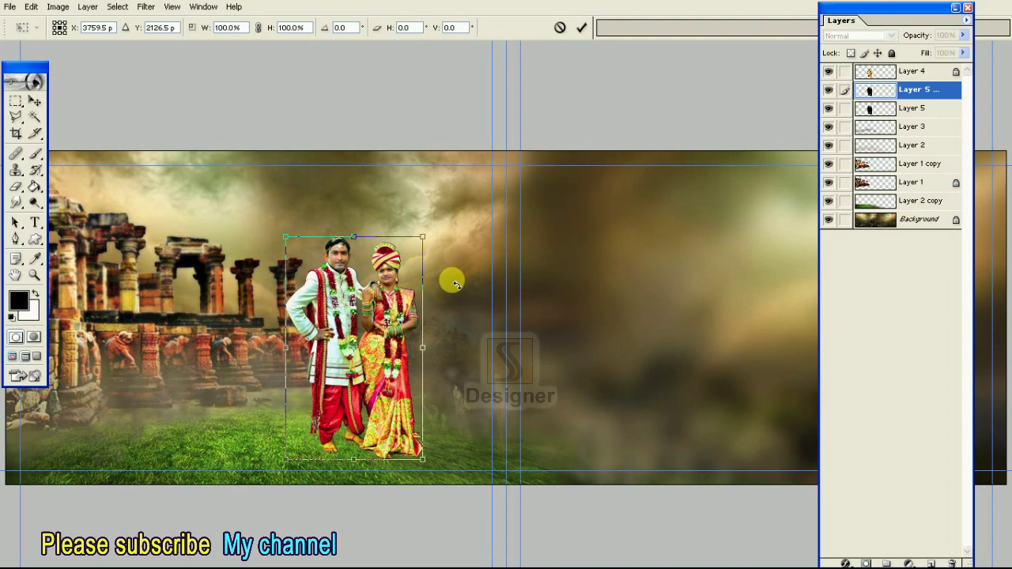
key(ctrl+minus)
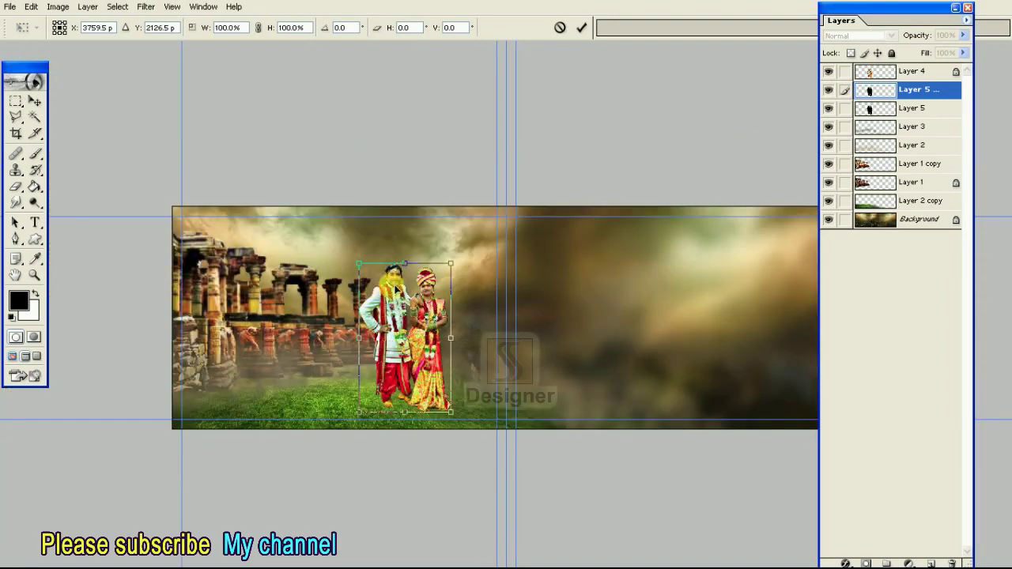
right_click(395, 283)
click(443, 353)
drag(405, 264, 440, 479)
Flatten and slant the flipped silhouette into a cast shadow on the grass and apply it
key(ctrl+plus)
key(ctrl+plus)
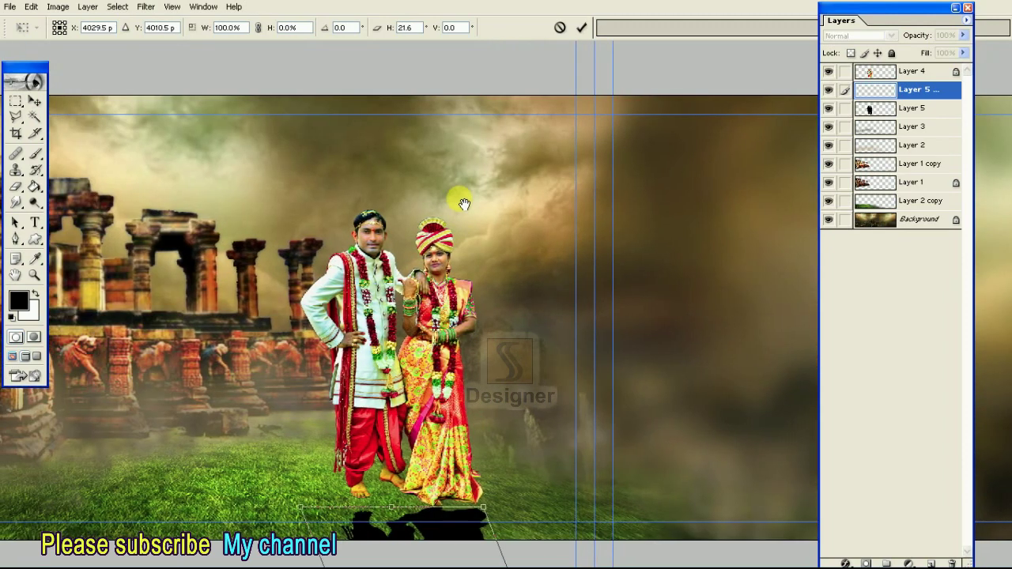
drag(393, 510, 388, 466)
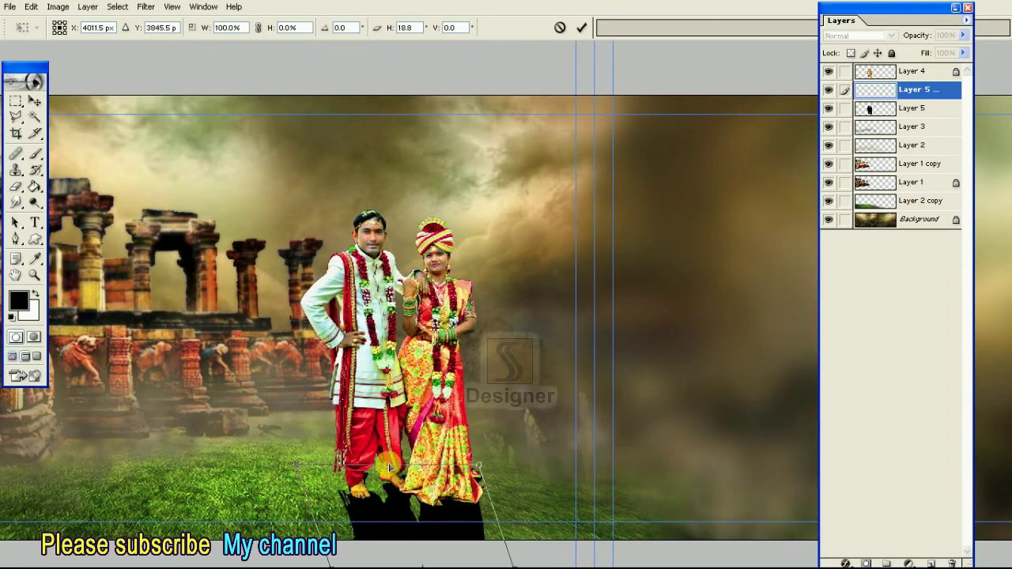
drag(387, 467, 387, 469)
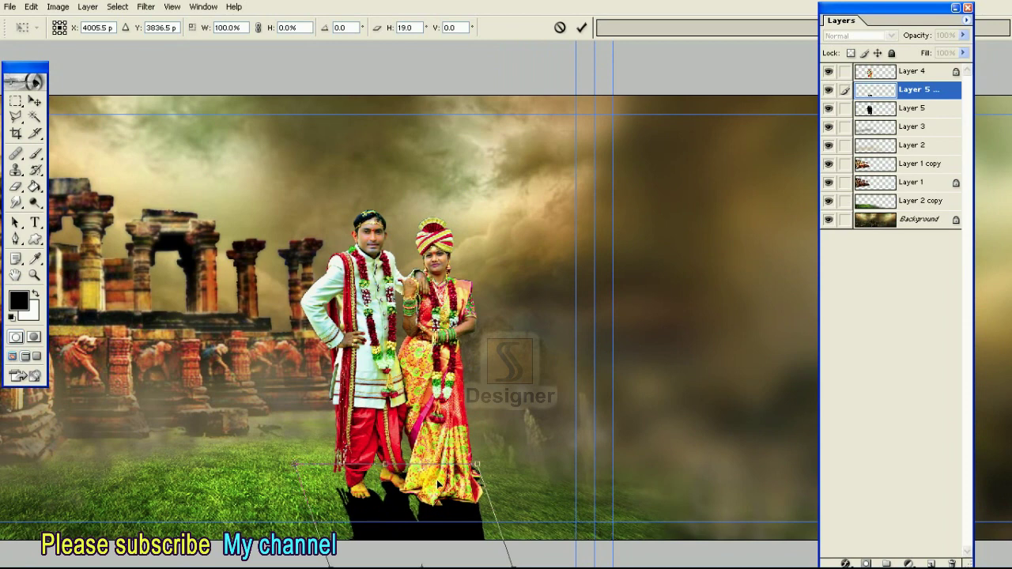
key(ctrl+minus)
key(ctrl+minus)
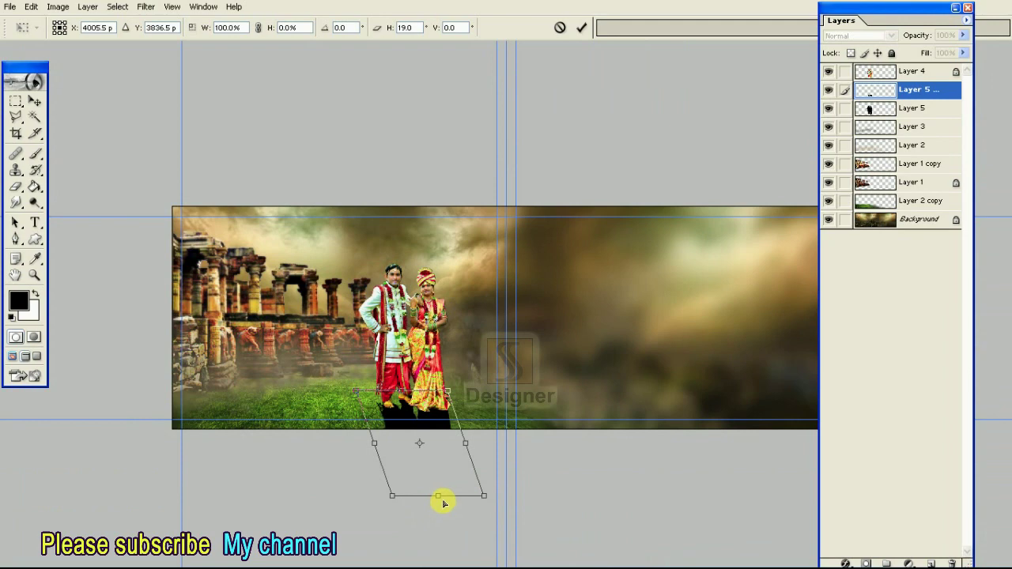
drag(439, 499, 444, 513)
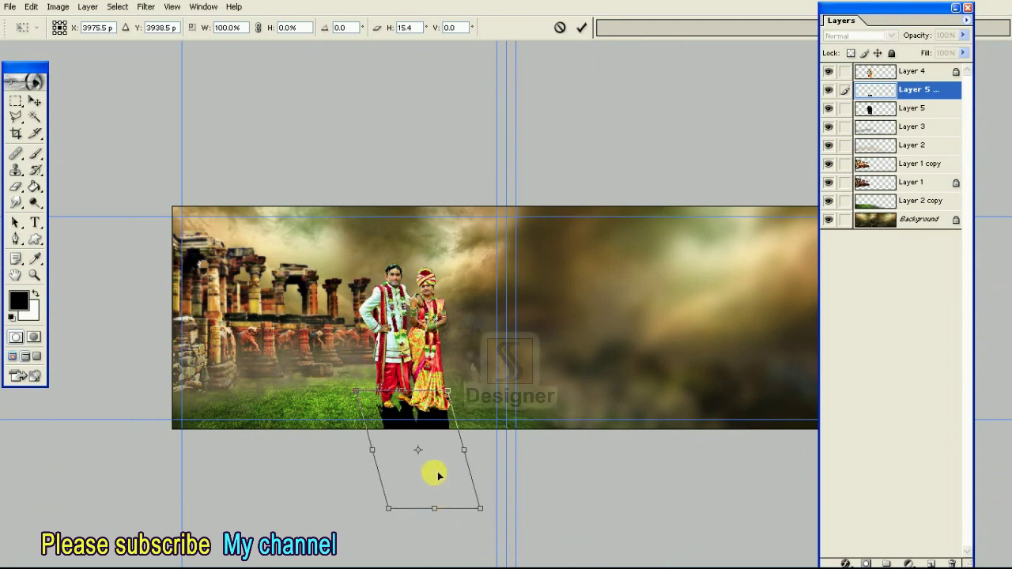
key(Return)
key(ctrl+plus)
scroll(439, 385, up, 1)
scroll(443, 345, up, 1)
scroll(386, 382, up, 2)
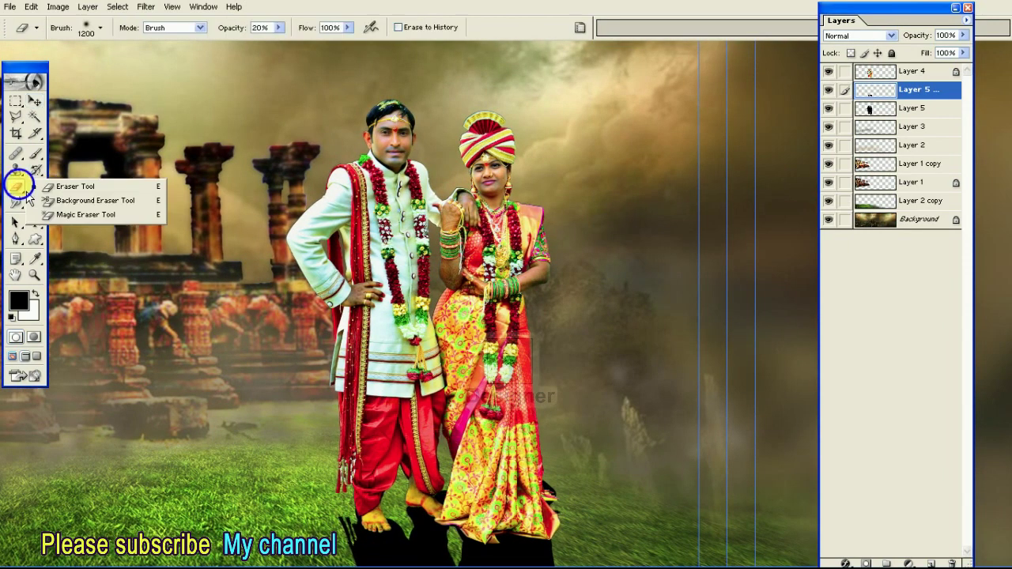
Select the Eraser at 100% opacity with a smaller brush, and link Layer 4 through Background
drag(16, 186, 63, 182)
drag(292, 49, 437, 62)
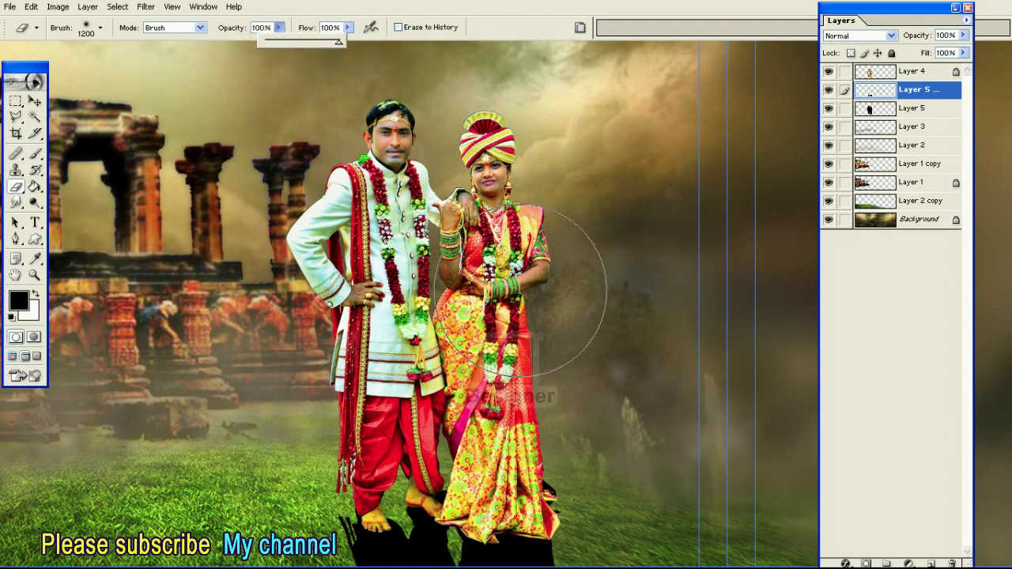
key(bracketleft)
key(bracketleft)
key(bracketleft)
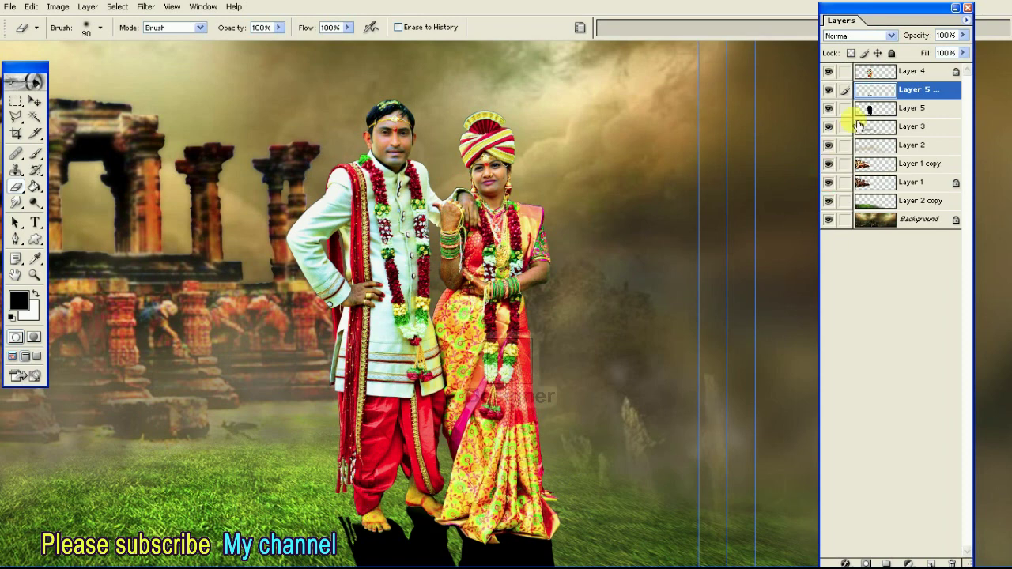
drag(848, 73, 841, 249)
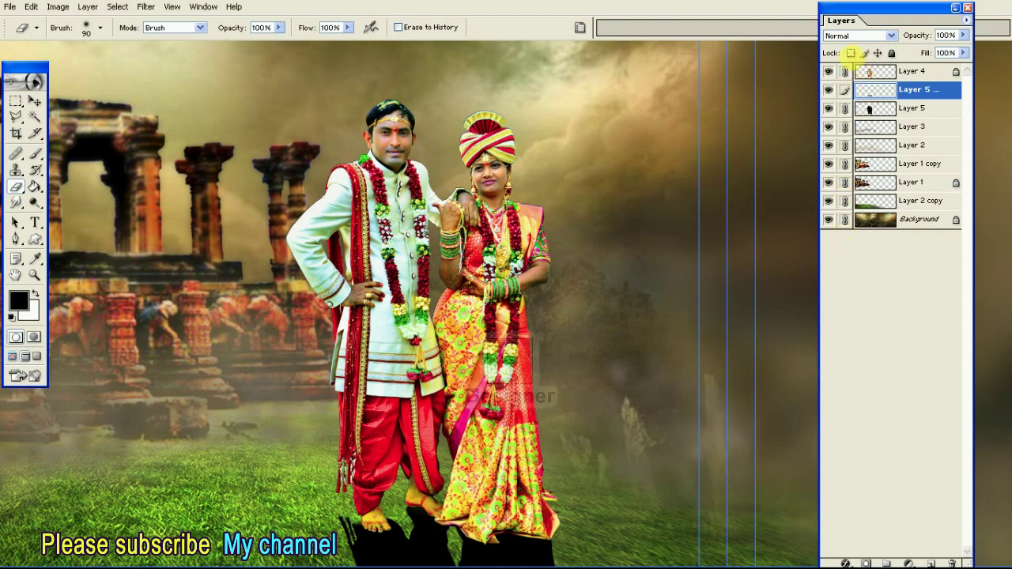
Apply a 4-pixel Gaussian Blur to the Layer 5 copy cast shadow
click(146, 6)
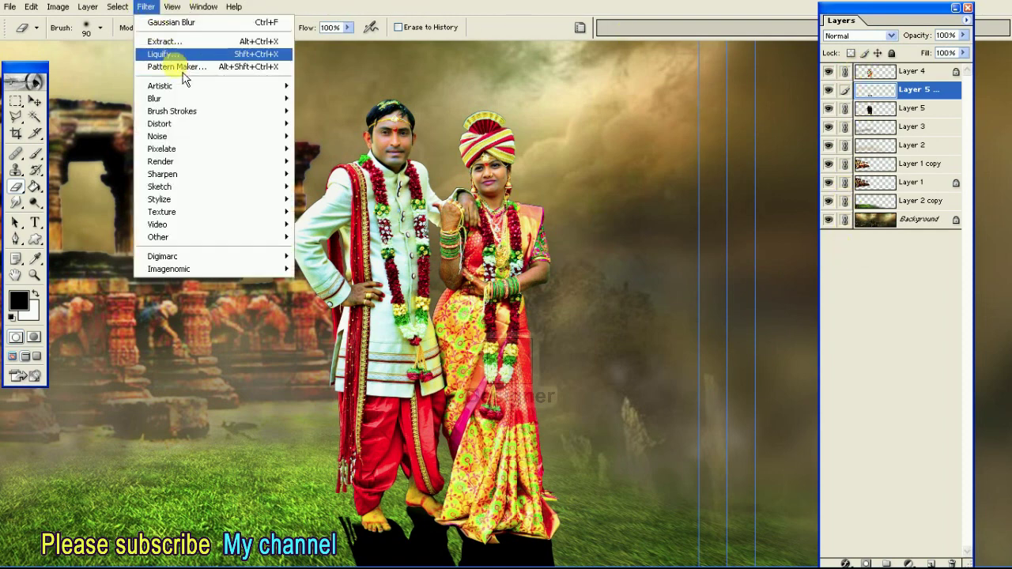
mouse_move(154, 98)
click(346, 128)
text(4)
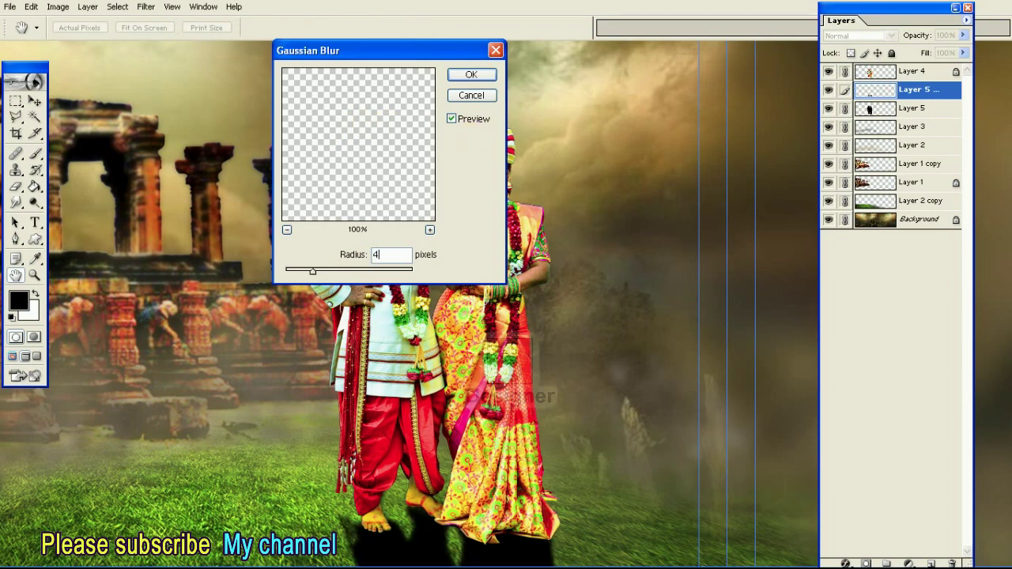
click(471, 75)
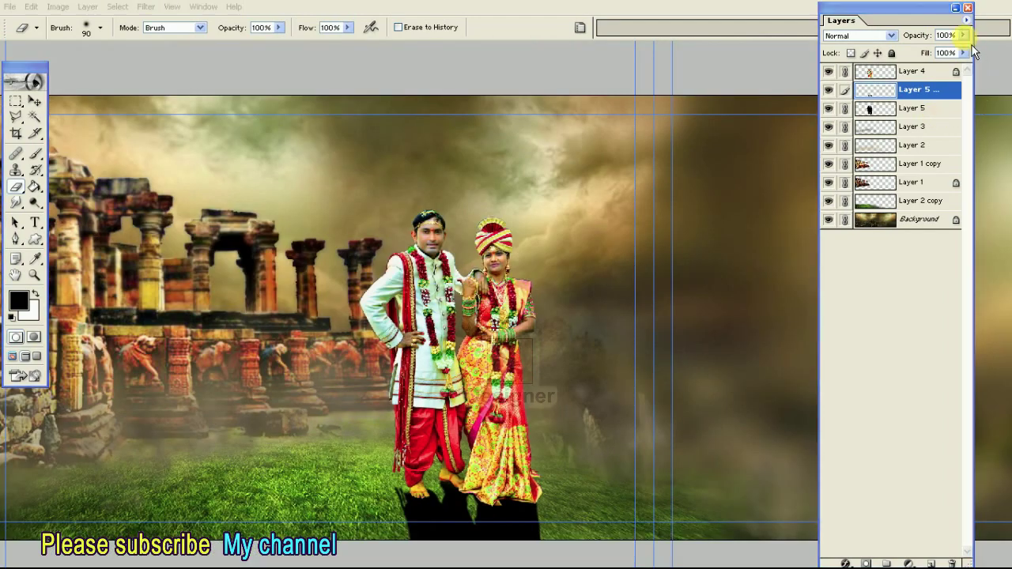
Lower the shadow layer's opacity to lighten the cast shadow
key(super)
click(971, 45)
click(963, 35)
drag(956, 59, 938, 54)
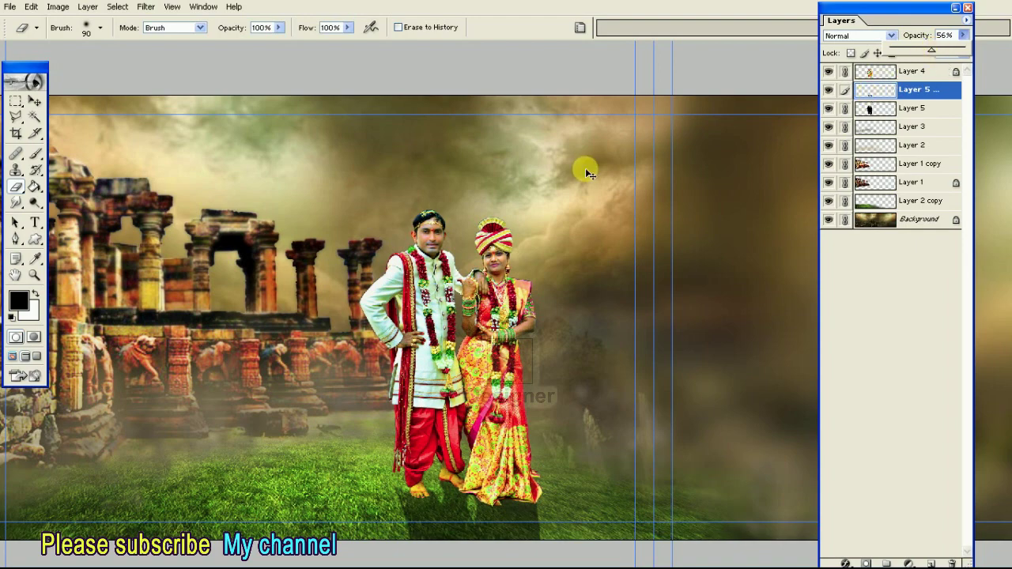
key(ctrl+minus)
Keep the plain Eraser selected and adjust its strength and brush size
right_click(16, 188)
click(65, 187)
click(277, 28)
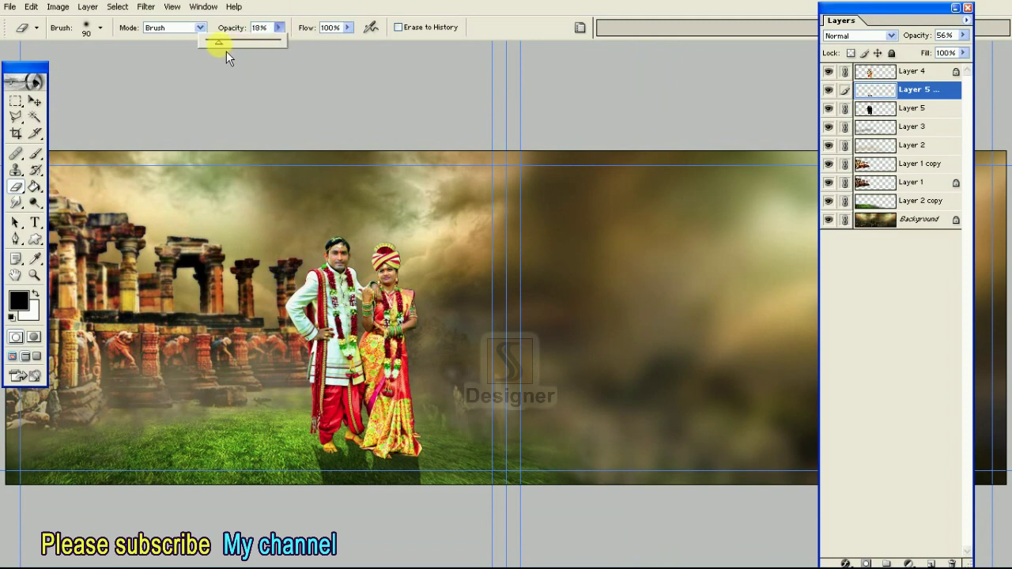
key(bracketright)
key(bracketright)
key(bracketright)
key(bracketright)
key(bracketright)
key(bracketright)
key(bracketleft)
key(bracketleft)
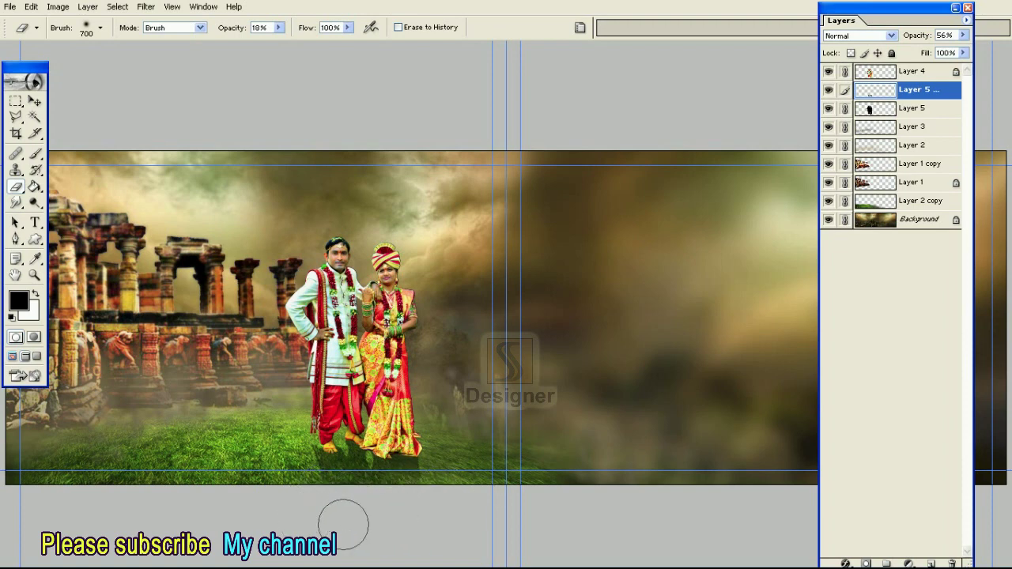
Make Layer 5 the working layer and zoom in on the couple's legs and feet
click(878, 107)
drag(843, 73, 858, 237)
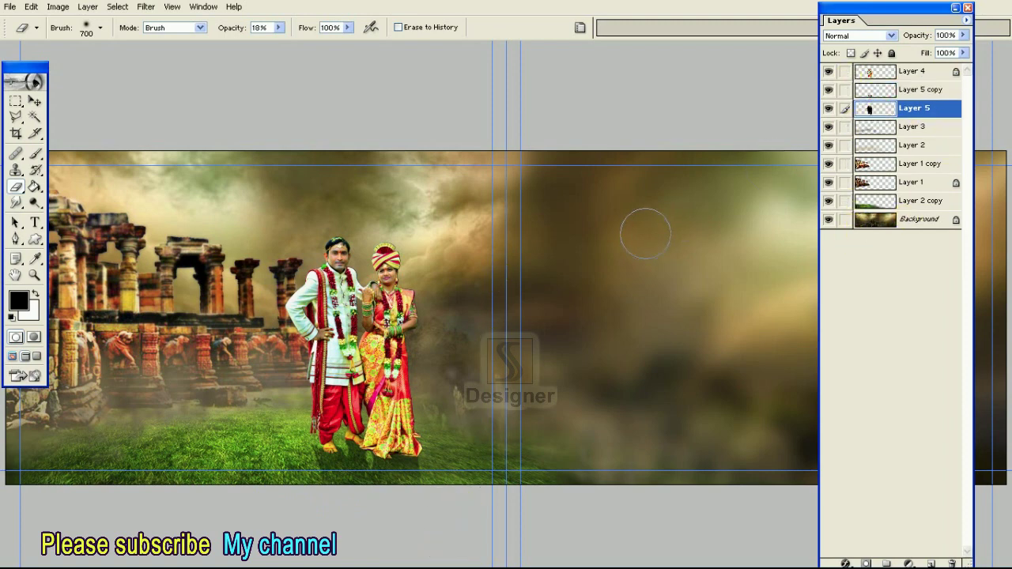
key(ctrl+plus)
scroll(429, 324, left, 3)
key(v)
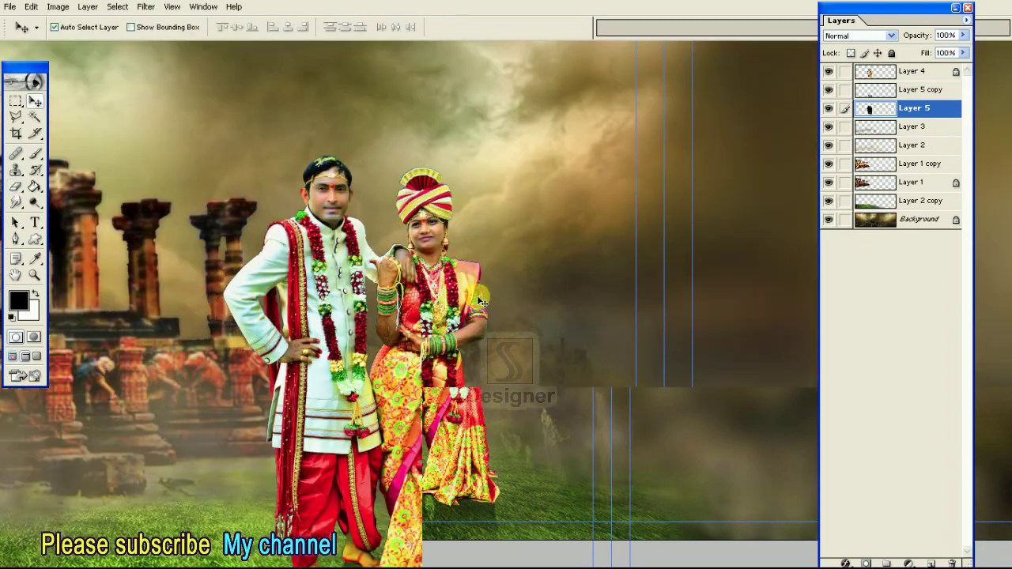
key(ctrl+plus)
drag(468, 366, 595, 219)
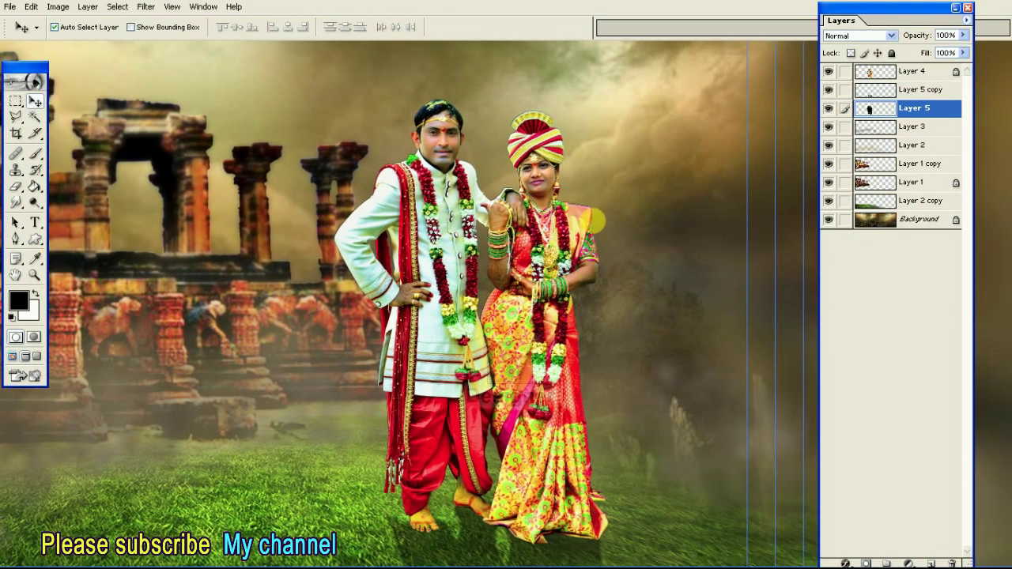
key(ctrl+plus)
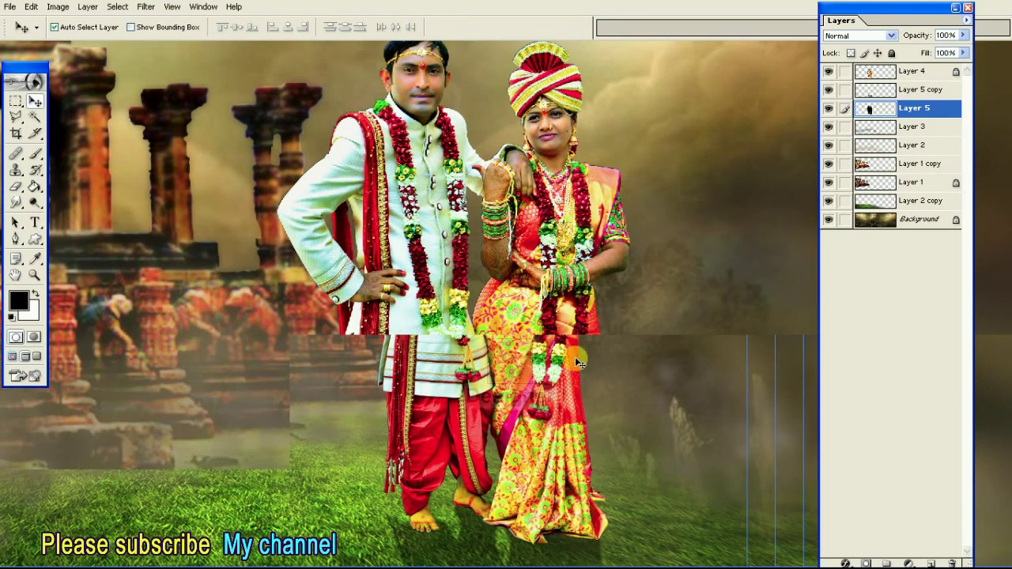
scroll(581, 118, down, 3)
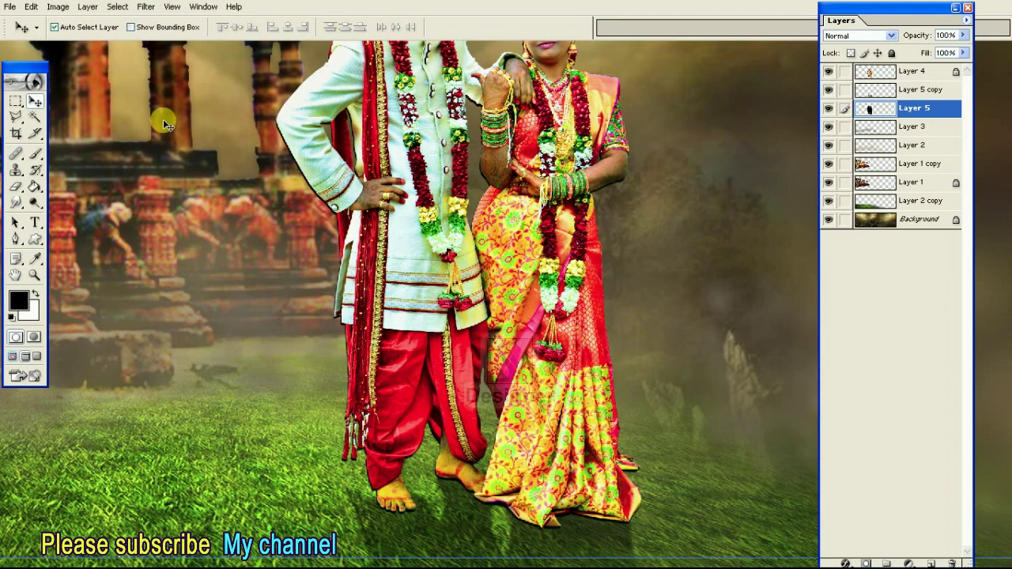
click(145, 6)
mouse_move(214, 98)
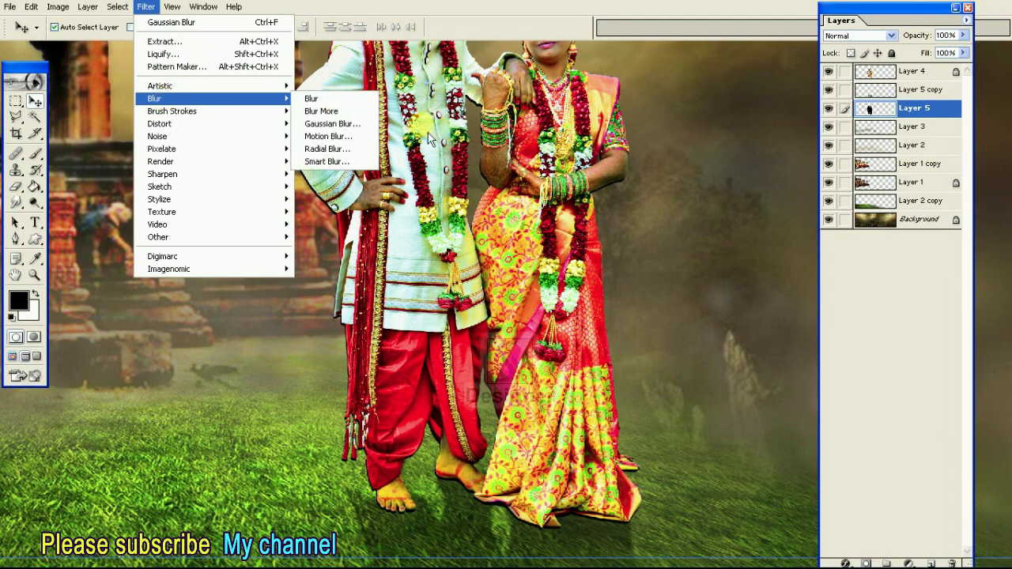
Blur Layer 5 with a 2-pixel Gaussian Blur, lower it to 89% opacity, and add a layer mask
click(336, 124)
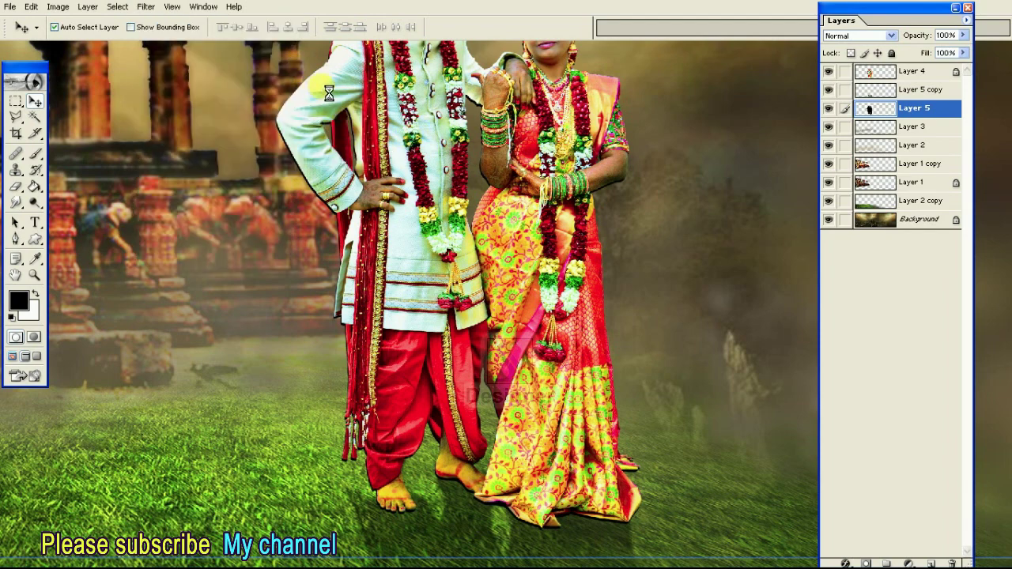
click(145, 6)
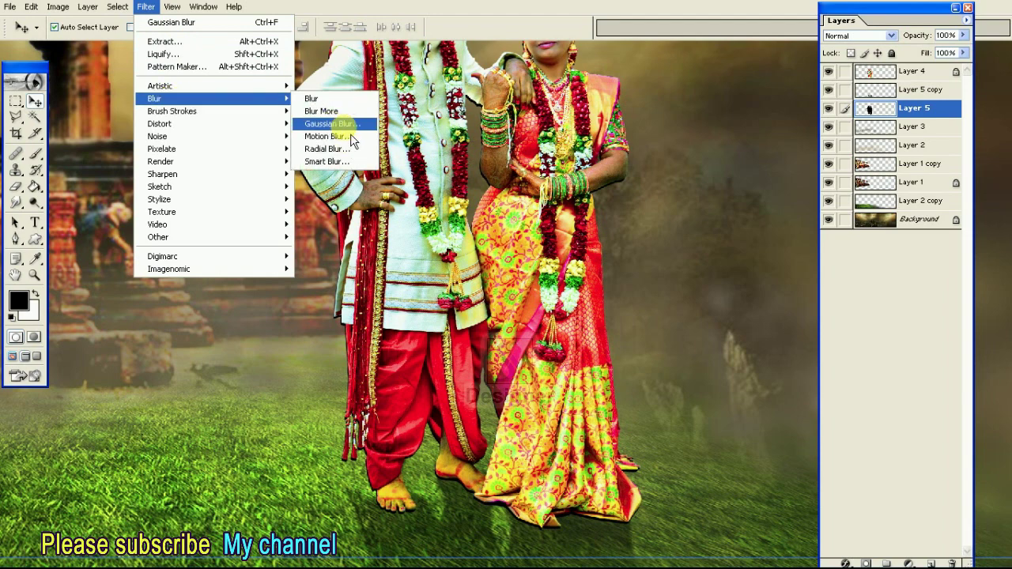
click(336, 124)
text(2)
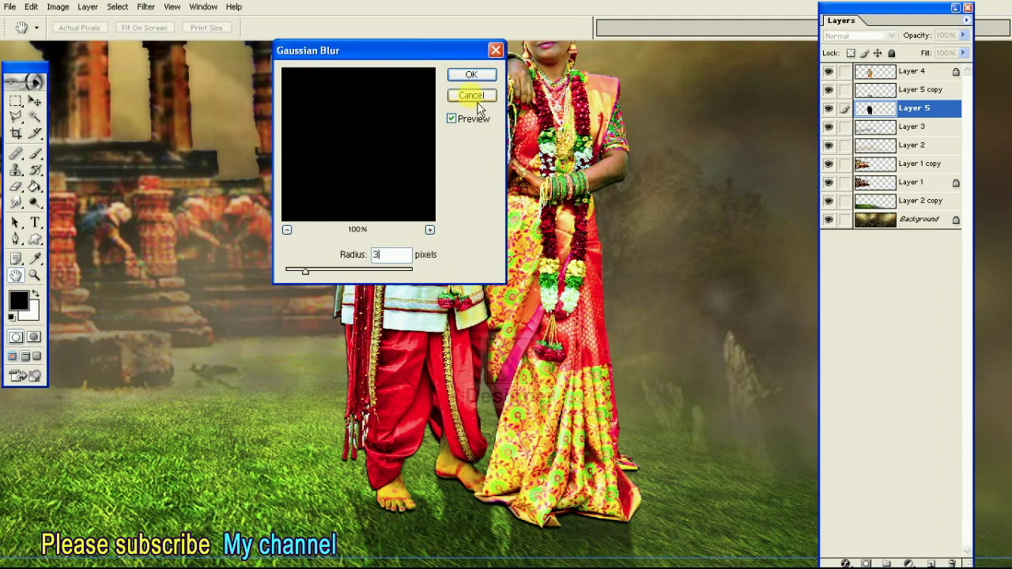
click(471, 74)
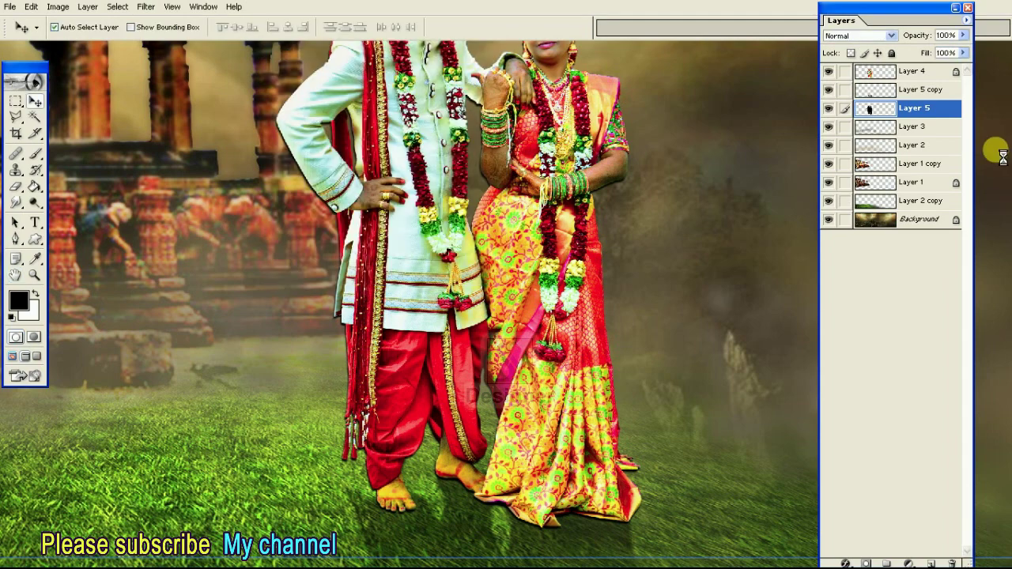
click(964, 35)
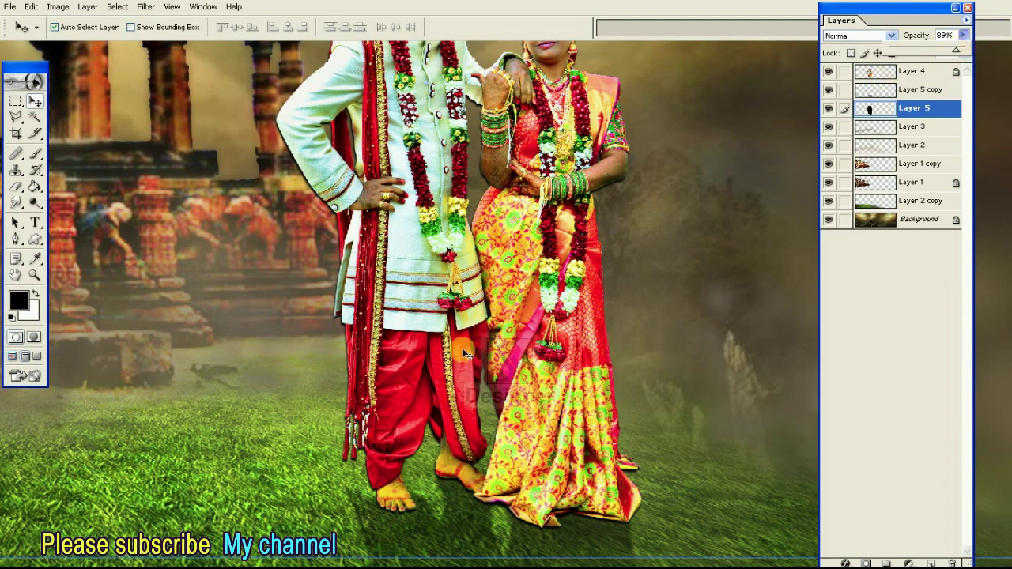
alt+click(865, 563)
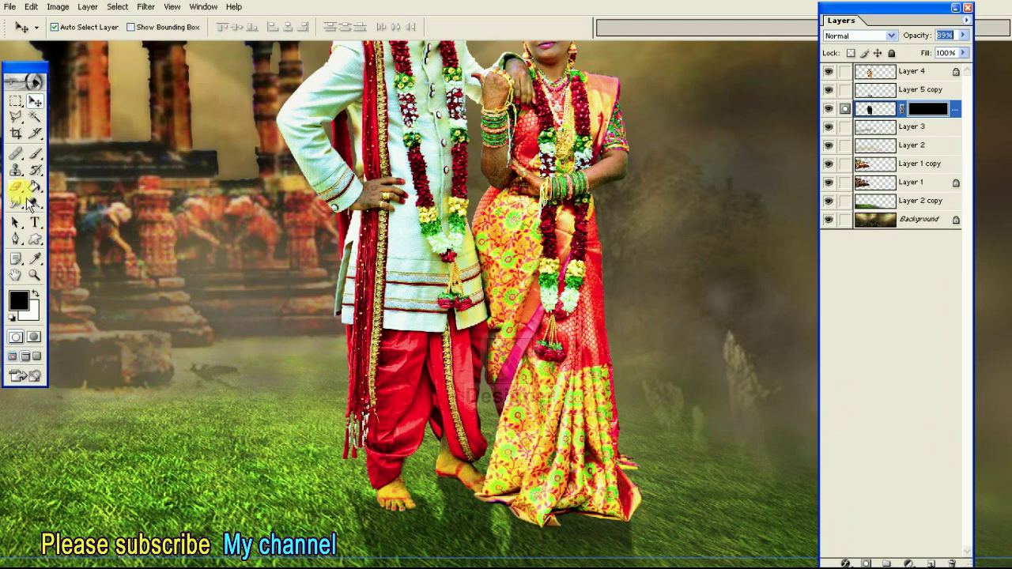
Erase Layer 5's mask around the couple's feet and saree hem with a full-strength eraser
click(15, 187)
drag(291, 41, 348, 41)
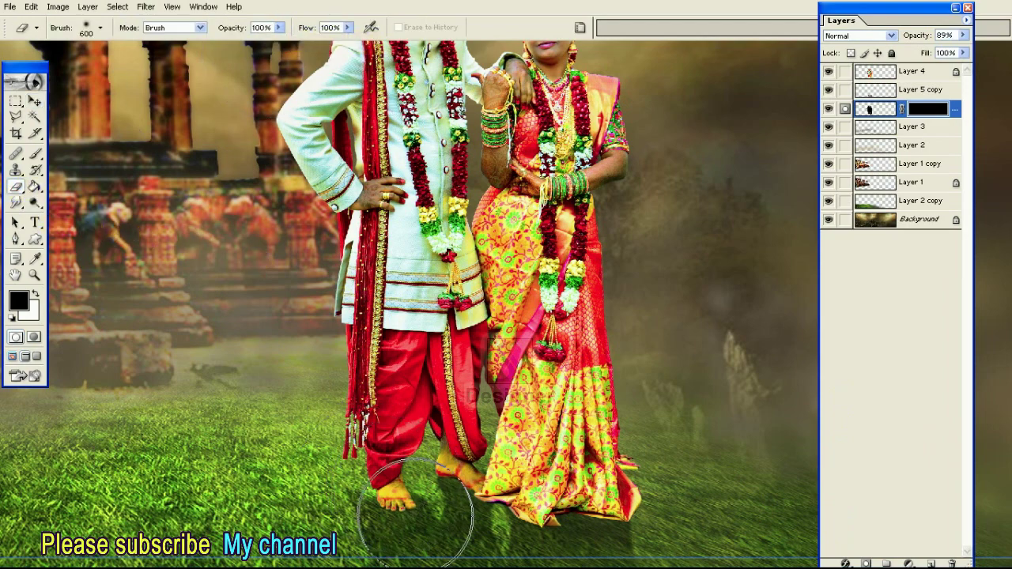
key(bracketleft)
key(bracketleft)
key(bracketleft)
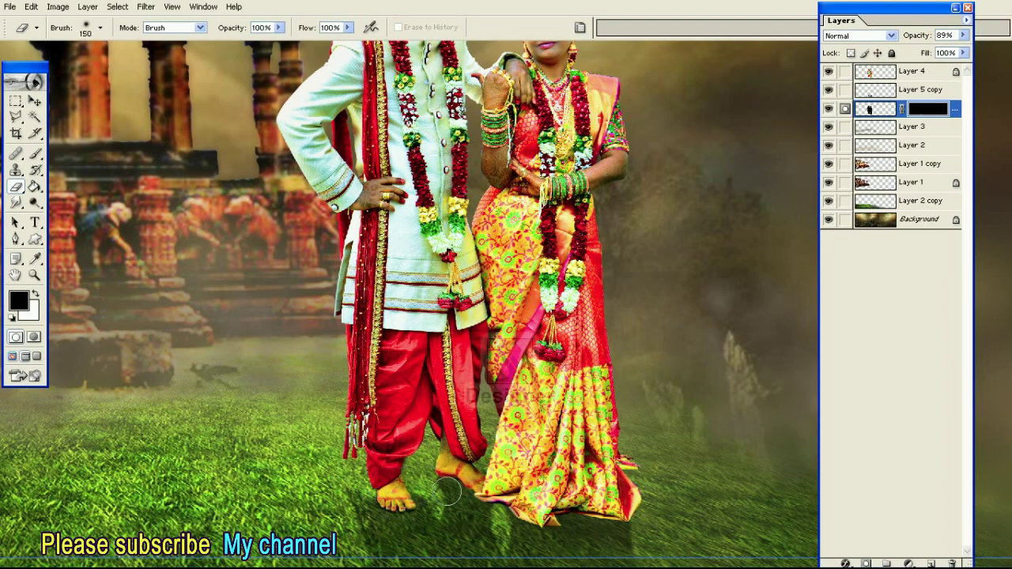
key(bracketright)
key(bracketright)
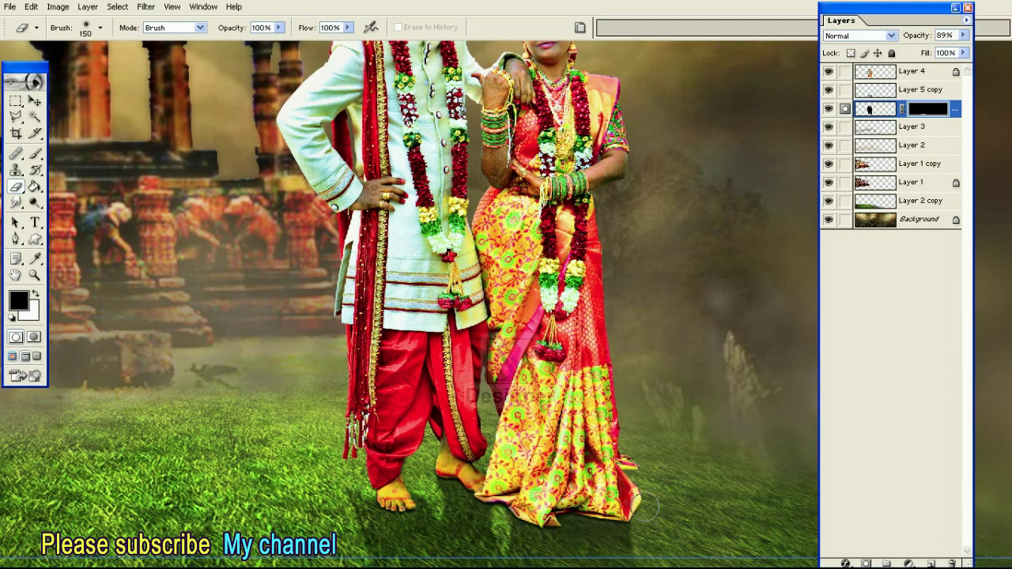
key(bracketright)
key(bracketright)
key(bracketright)
Apply Layer 5's mask permanently to the layer
key(ctrl+minus)
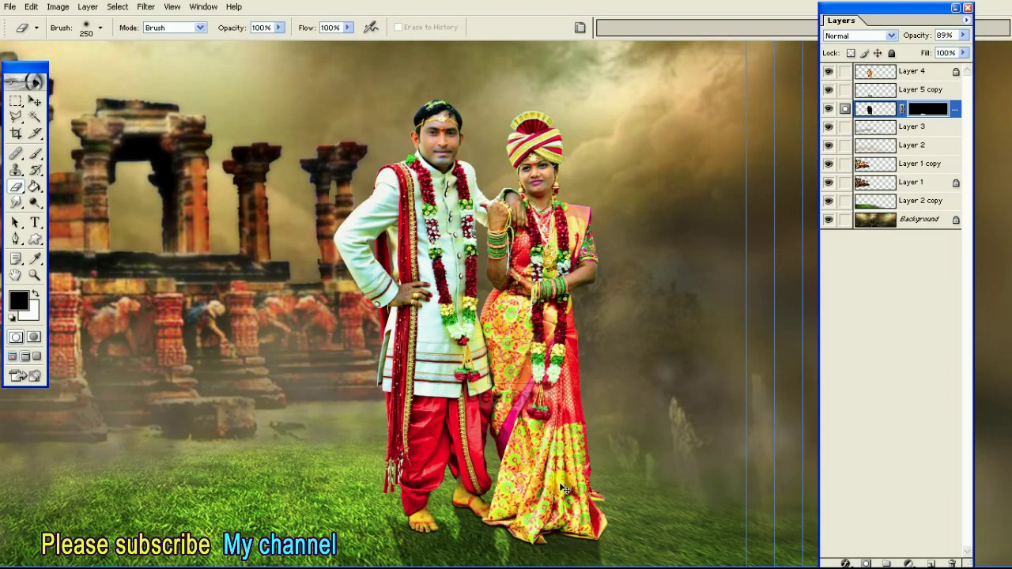
key(ctrl+minus)
right_click(931, 109)
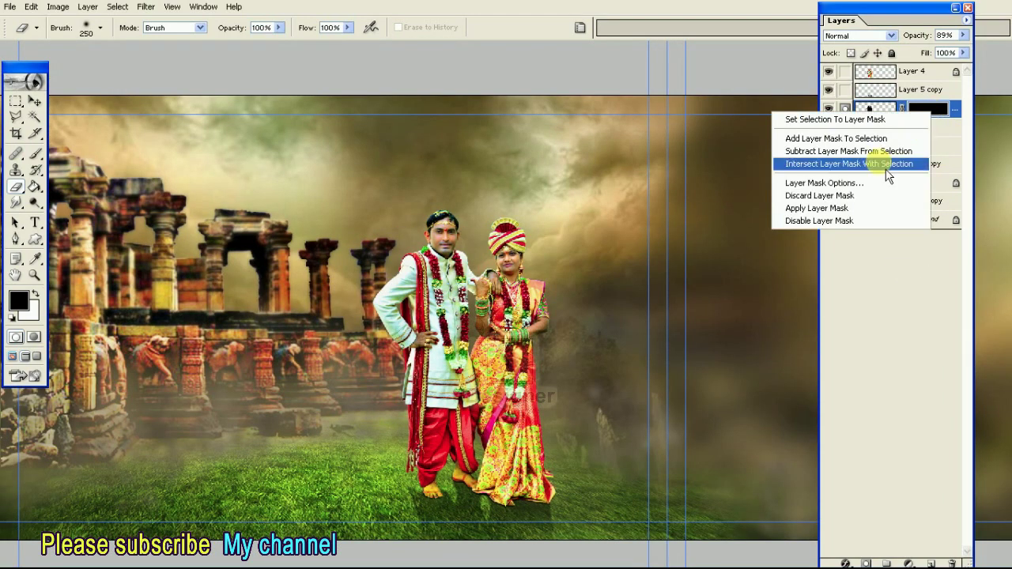
click(861, 215)
key(v)
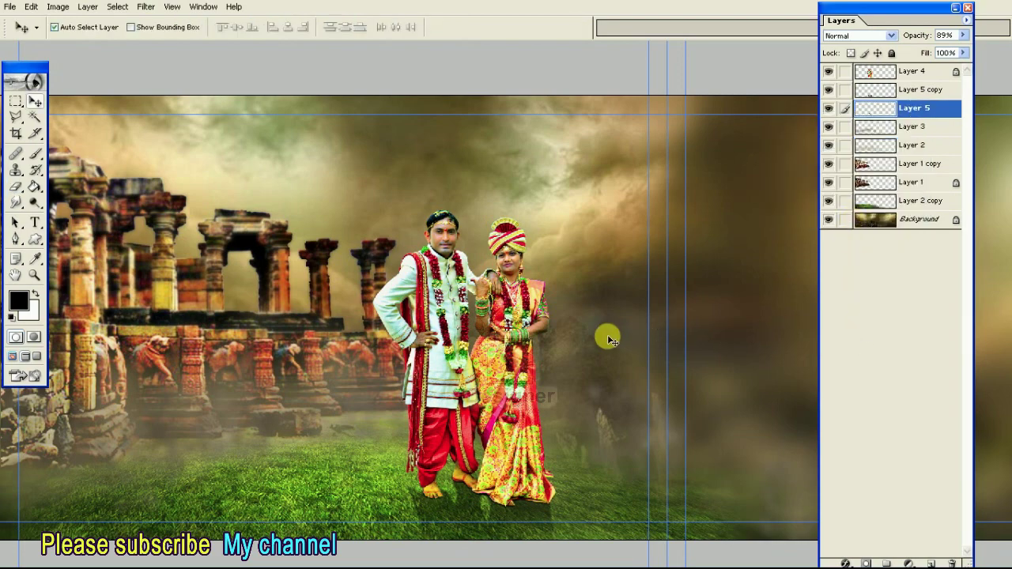
key(Tab)
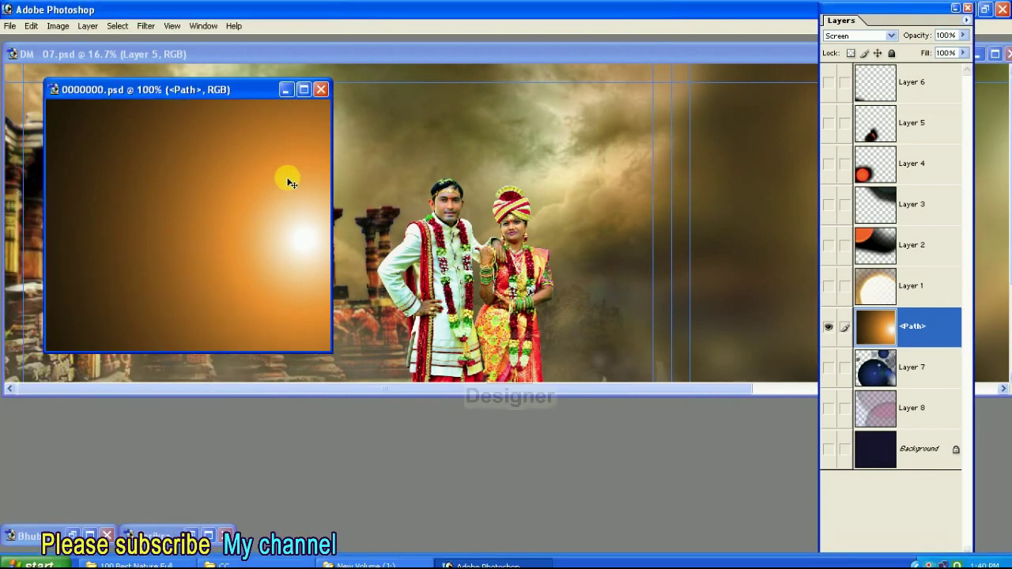
Bring the orange glow image in below Layer 1, then position and enlarge it over the ruins
drag(289, 181, 392, 170)
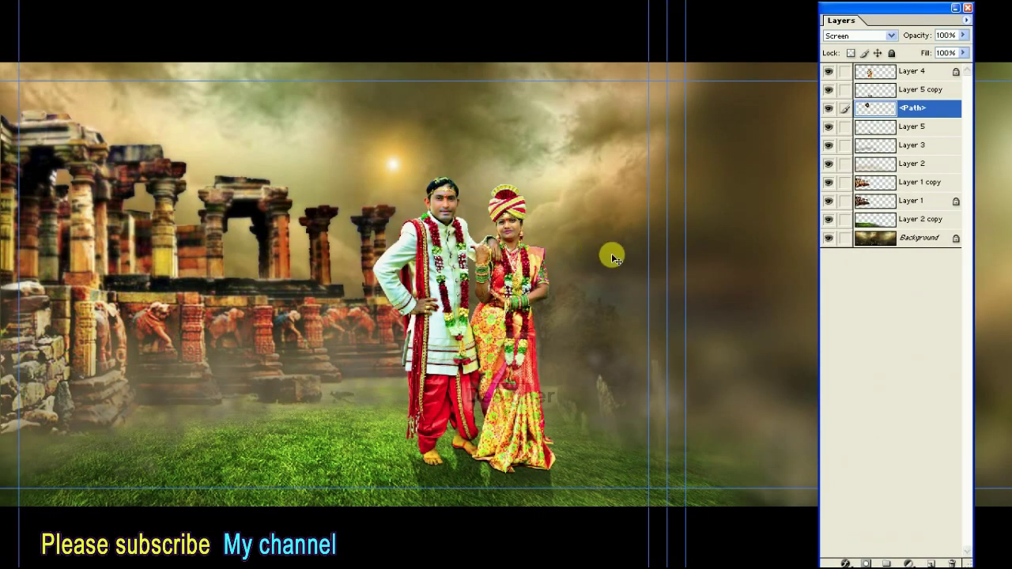
key(ctrl+bracketleft)
key(ctrl+bracketleft)
key(ctrl+bracketleft)
key(ctrl+bracketleft)
key(ctrl+bracketleft)
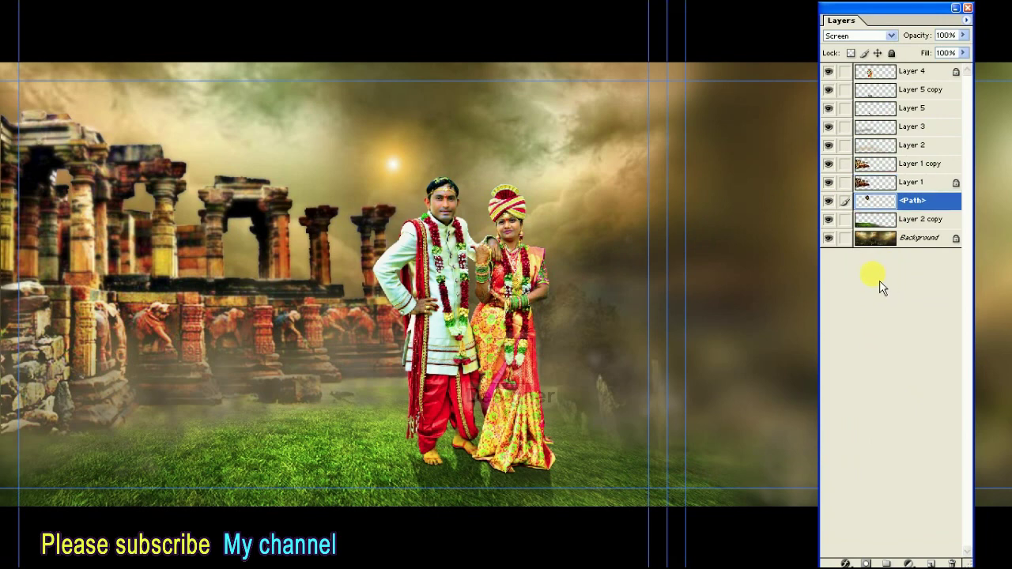
key(ctrl+t)
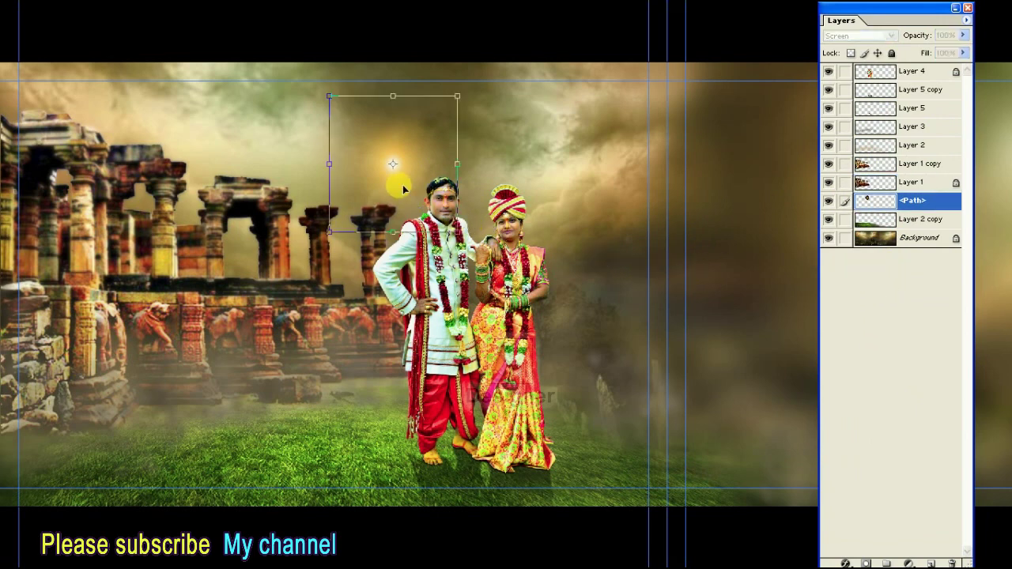
drag(403, 188, 531, 265)
drag(585, 173, 709, 35)
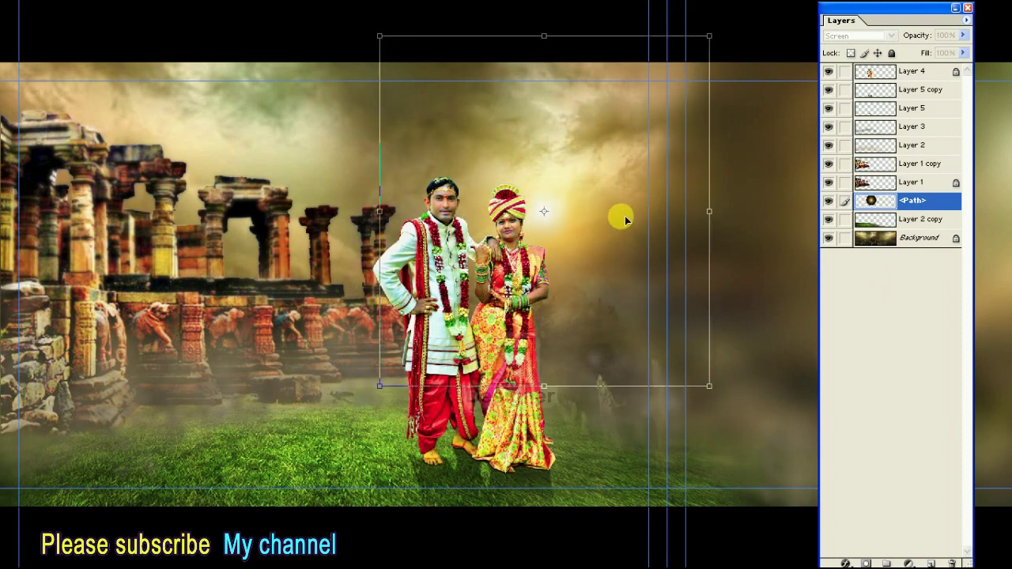
drag(380, 385, 366, 412)
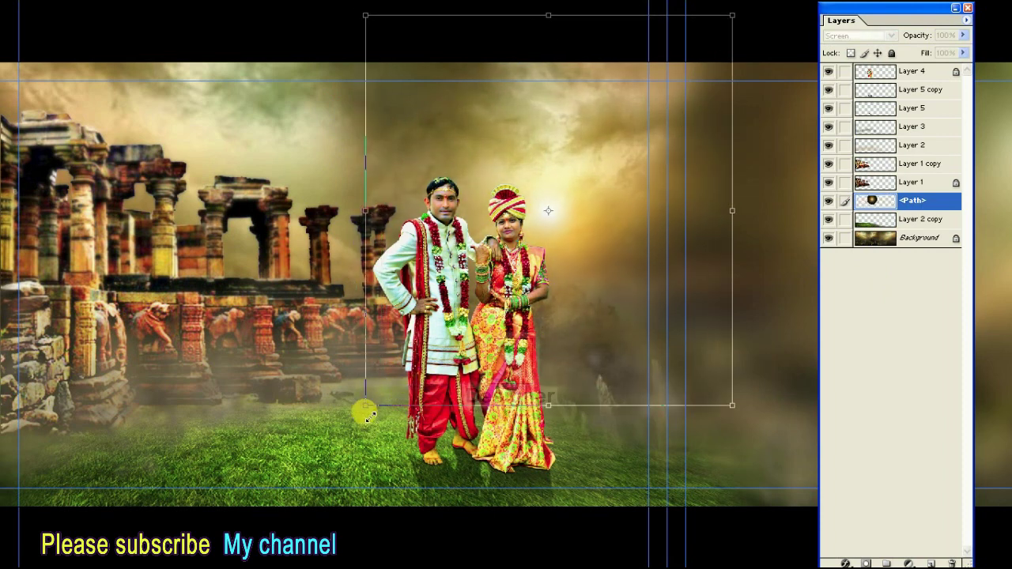
drag(634, 259, 354, 313)
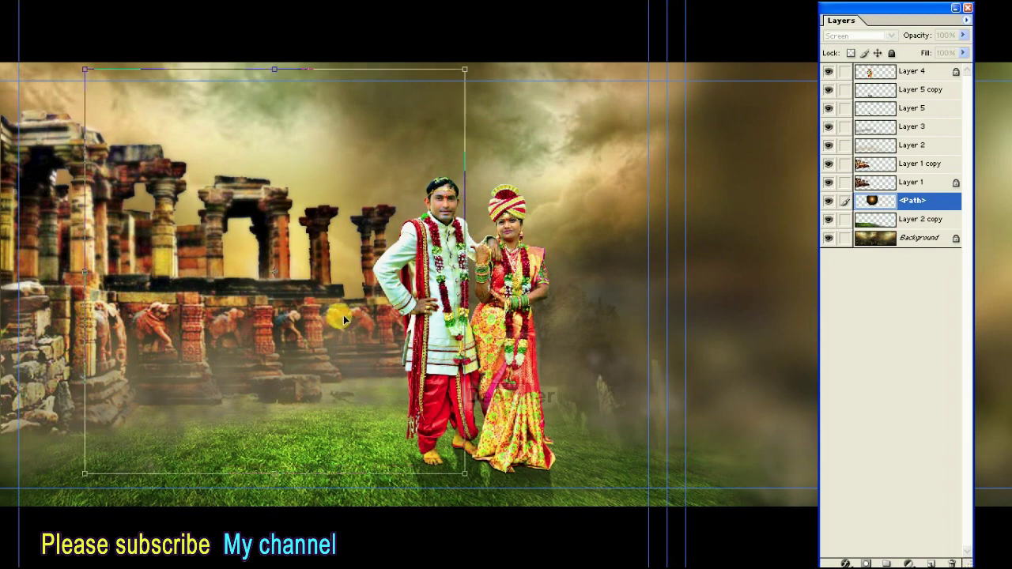
drag(464, 69, 585, 8)
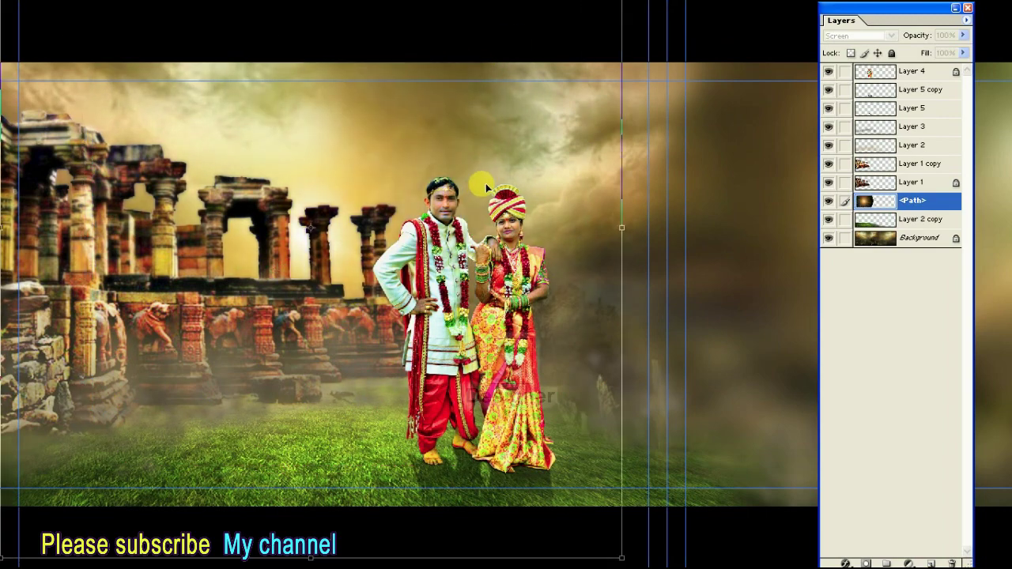
Scale the glow further to cover the sky, set it to 66% opacity, and link the other layers
key(ctrl+minus)
key(ctrl+minus)
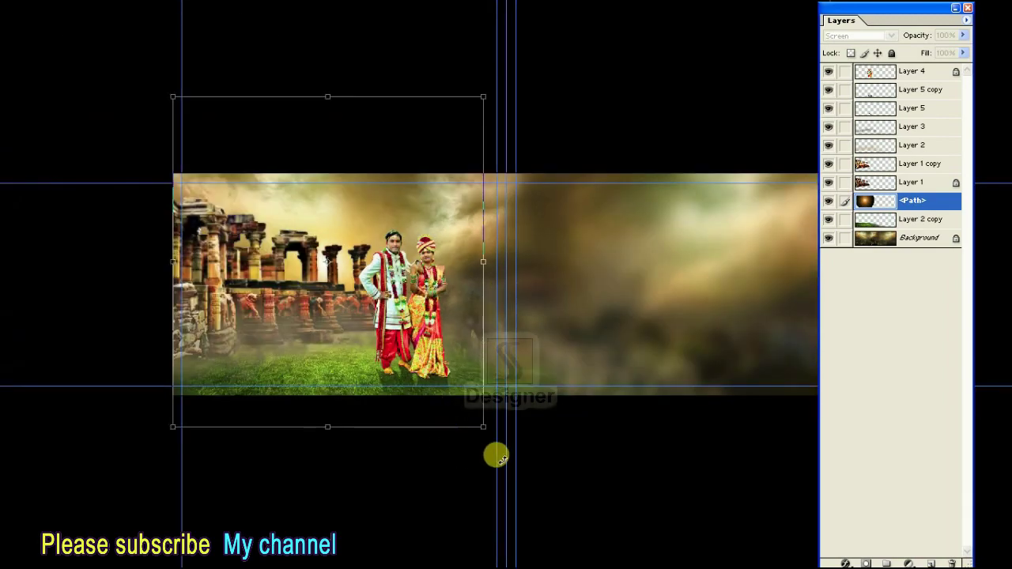
drag(481, 425, 569, 499)
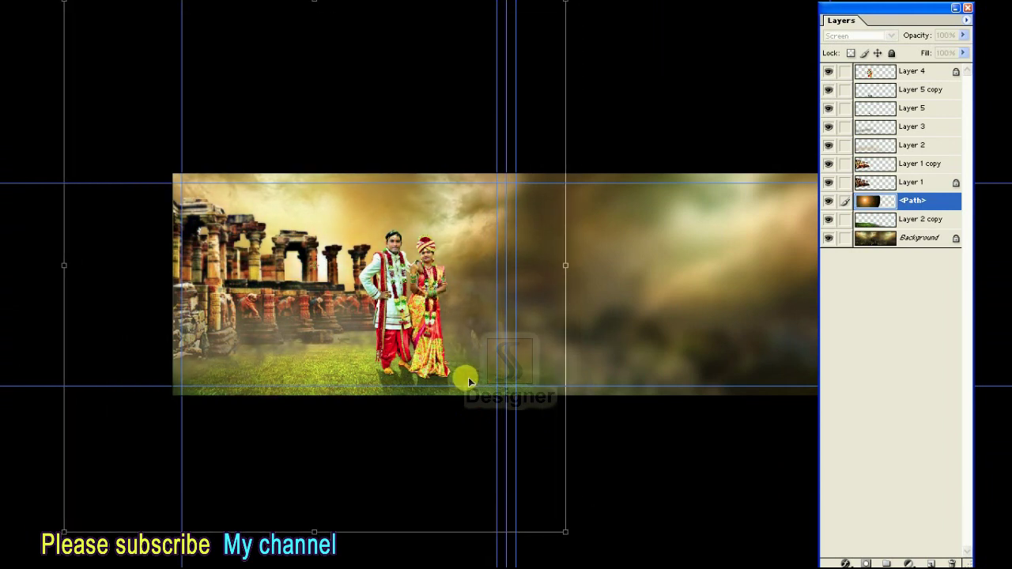
key(ctrl+minus)
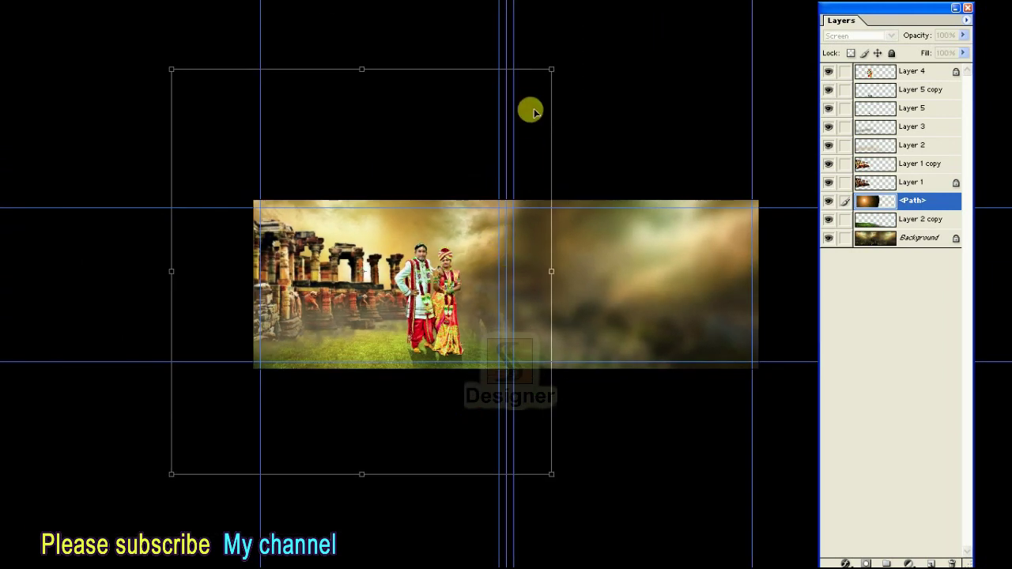
drag(551, 70, 553, 65)
drag(532, 112, 534, 111)
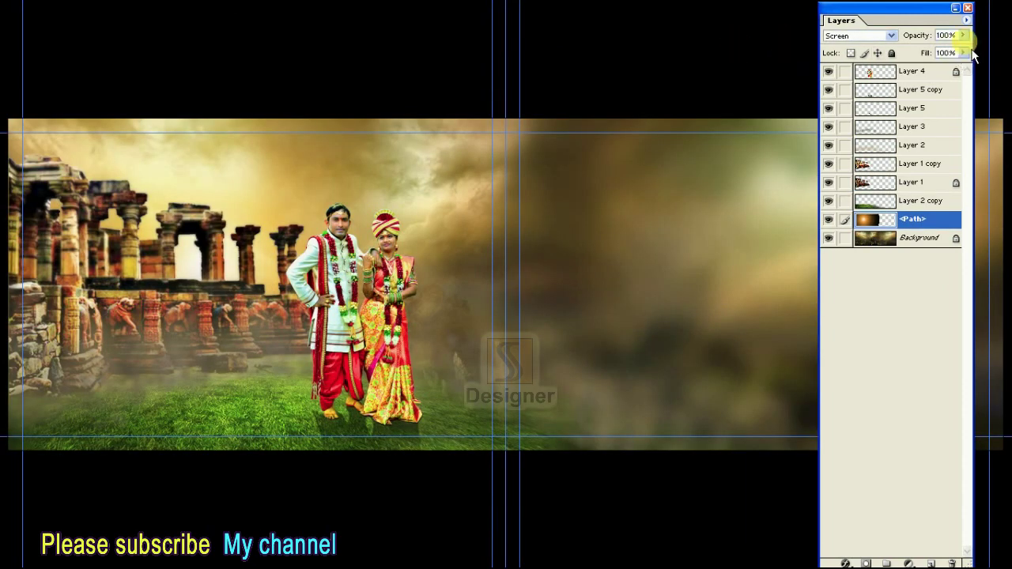
mouse_move(963, 35)
mouse_down()
mouse_move(959, 63)
mouse_move(948, 64)
mouse_up()
drag(848, 77, 847, 308)
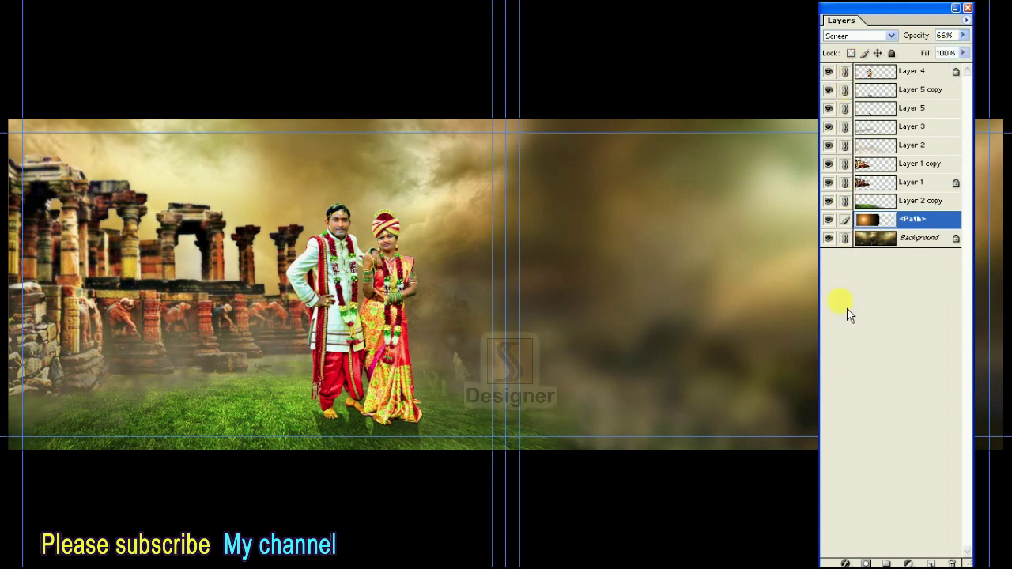
Select Layer 1 and enable an Inner Glow in its Layer Style dialog
click(880, 188)
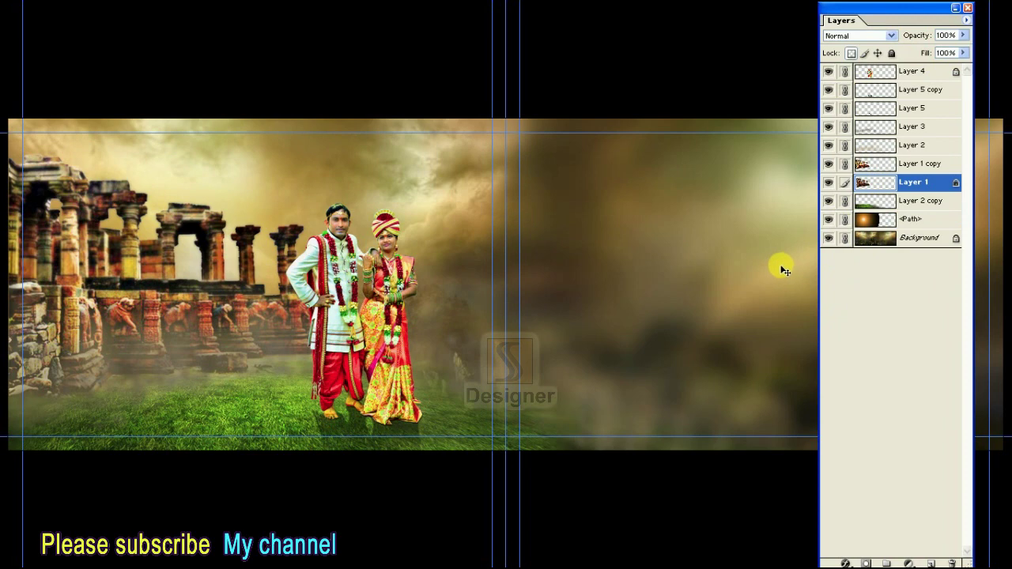
click(846, 561)
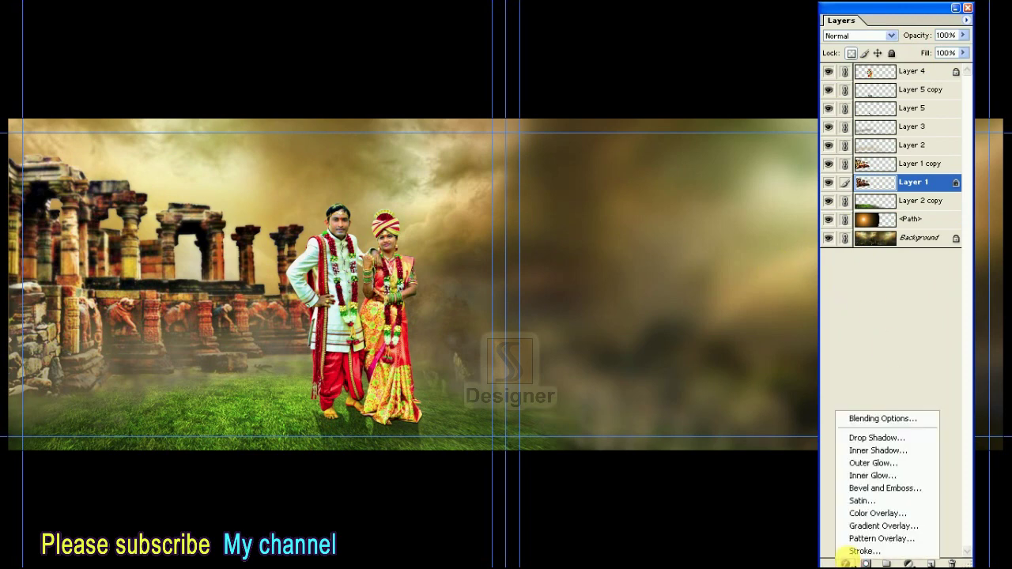
click(878, 418)
drag(637, 77, 600, 64)
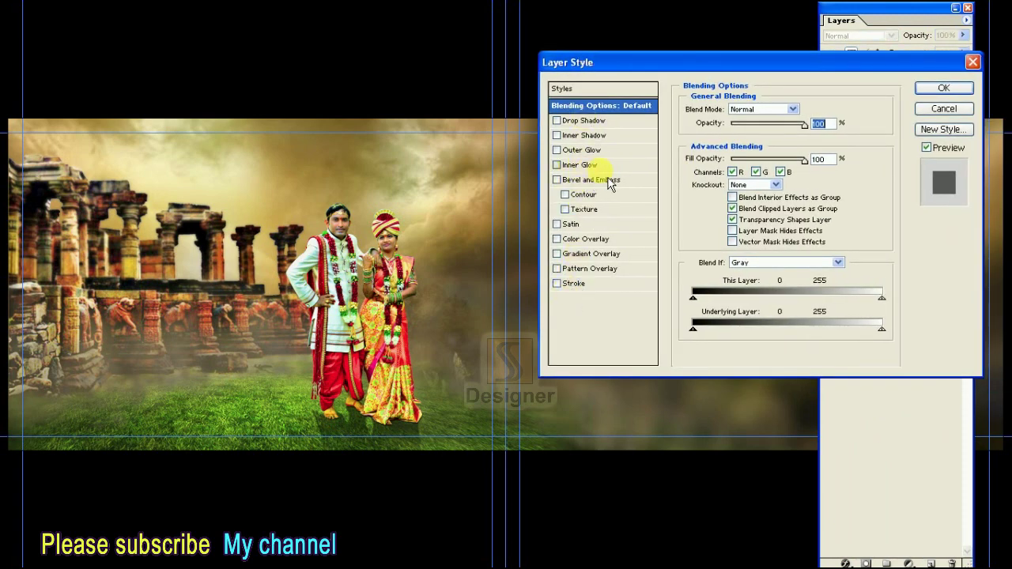
click(589, 165)
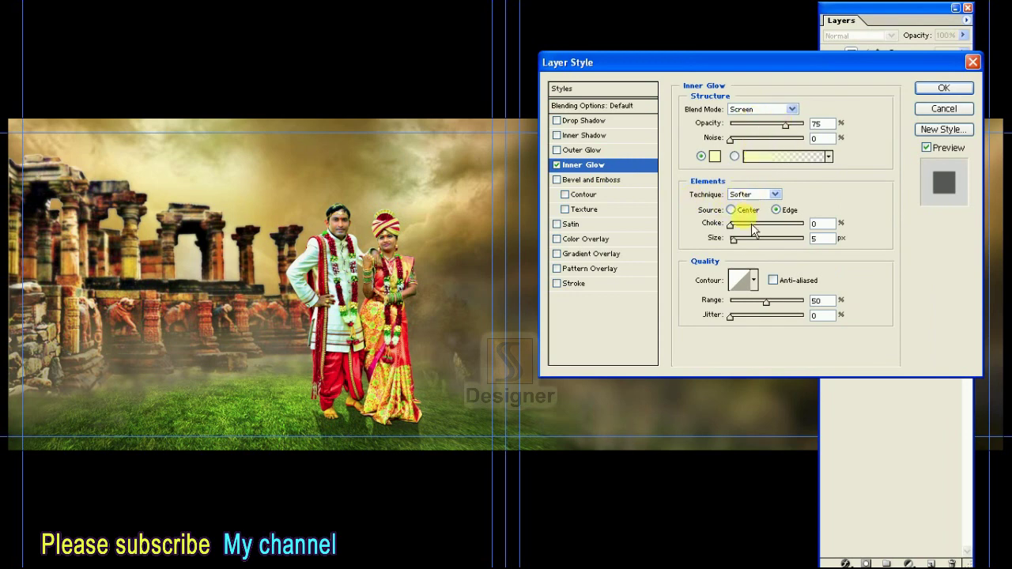
drag(743, 248, 753, 247)
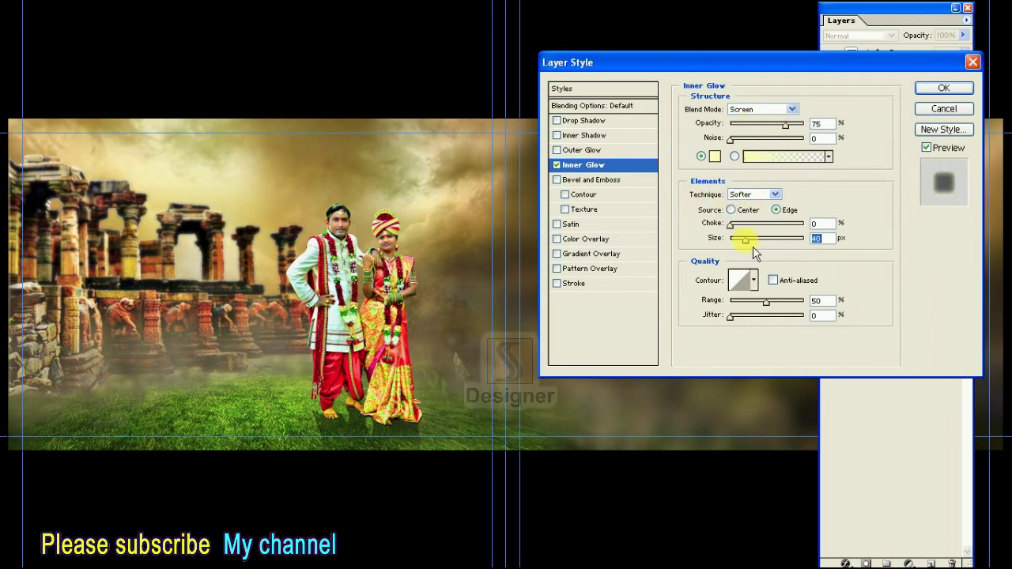
Sample an orange-gold inner glow colour from the image and set glow opacity to 86%
click(714, 155)
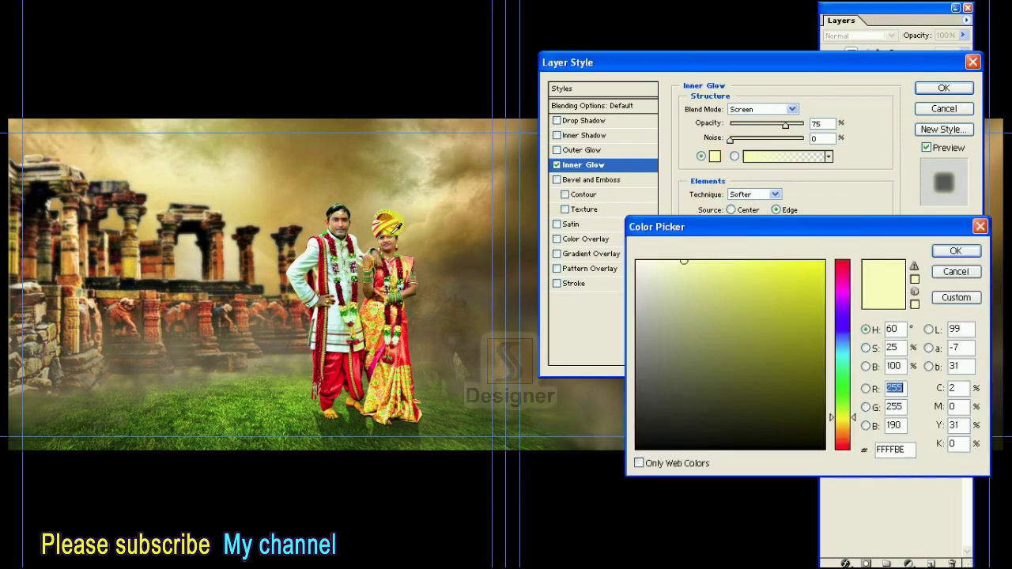
click(455, 214)
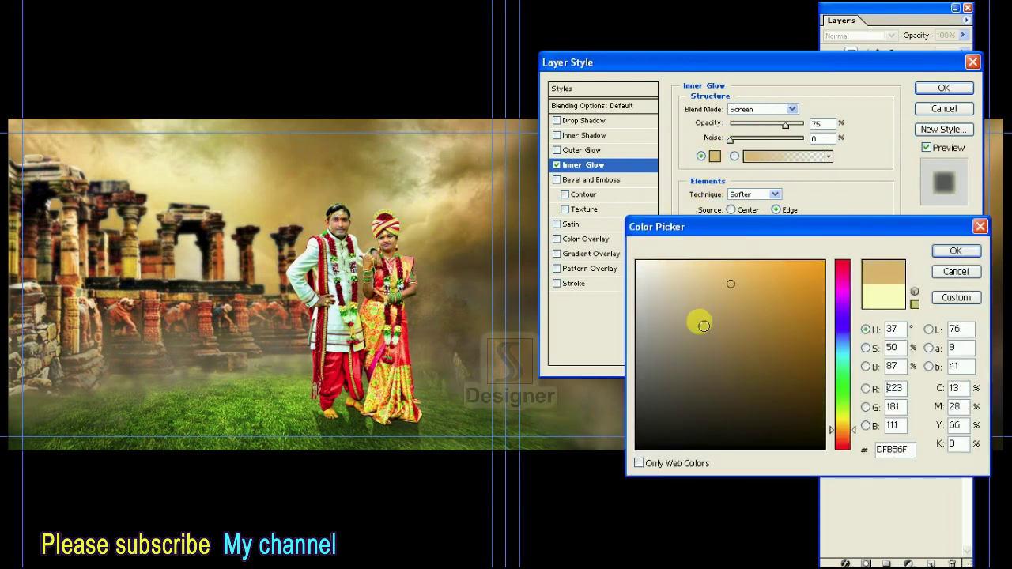
mouse_move(703, 325)
mouse_down()
mouse_move(714, 294)
mouse_move(781, 280)
mouse_up()
click(954, 250)
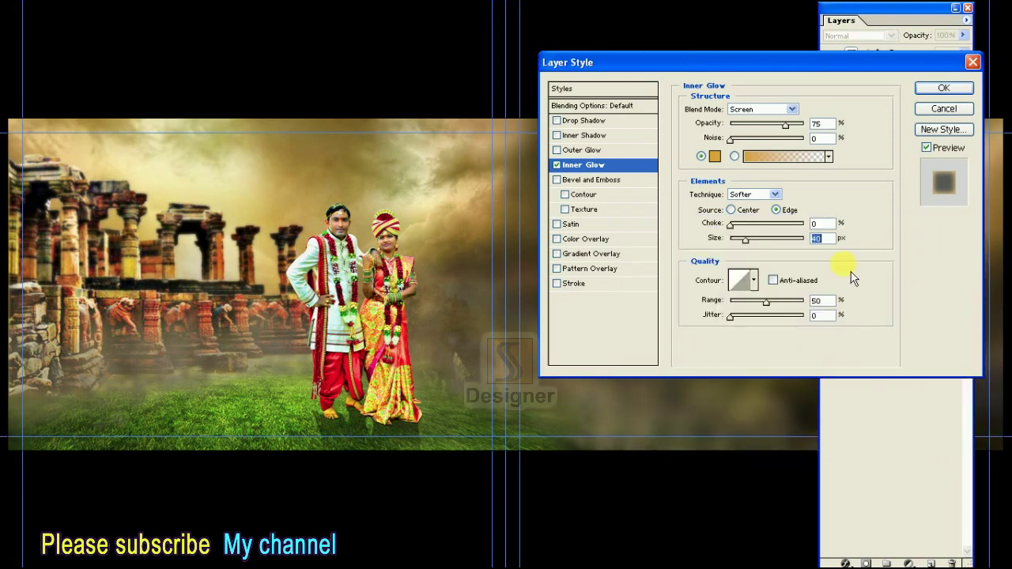
drag(746, 240, 753, 240)
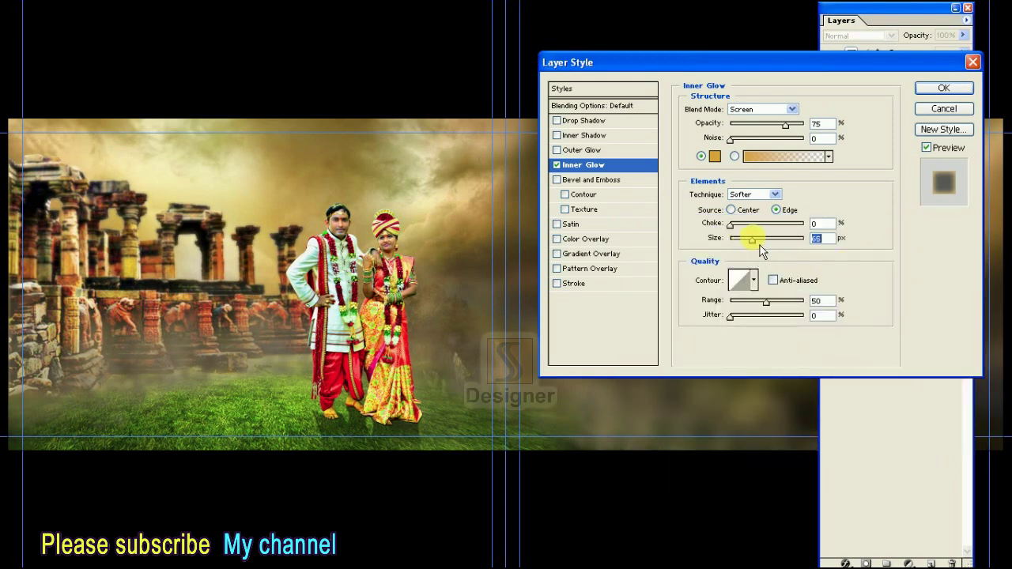
drag(796, 124, 790, 124)
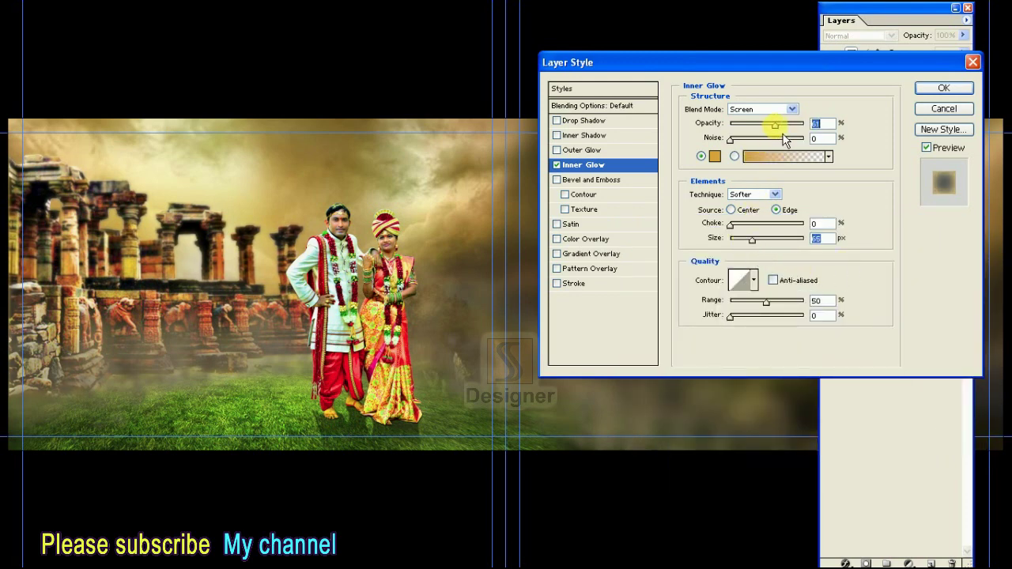
text(8)
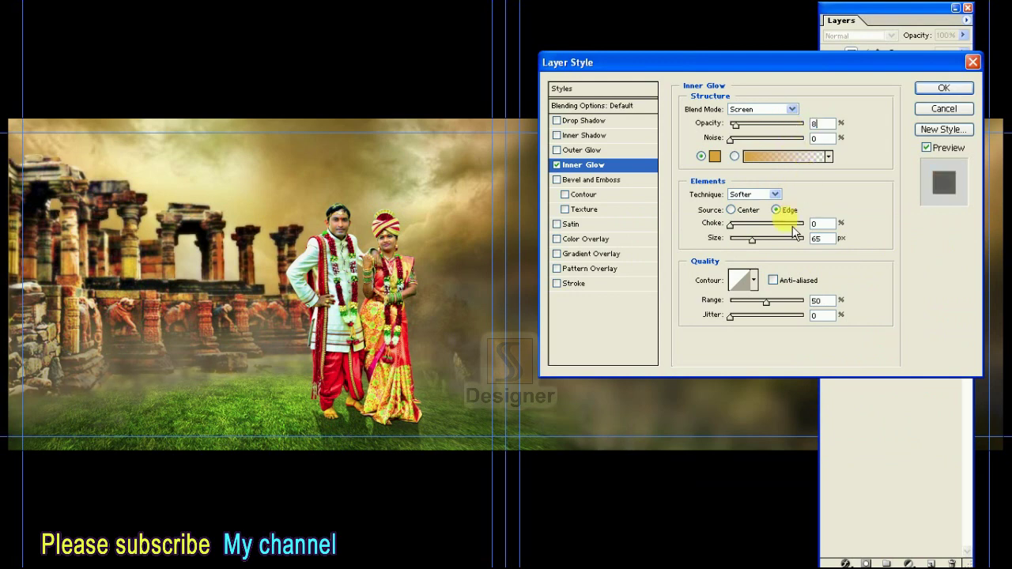
text(6)
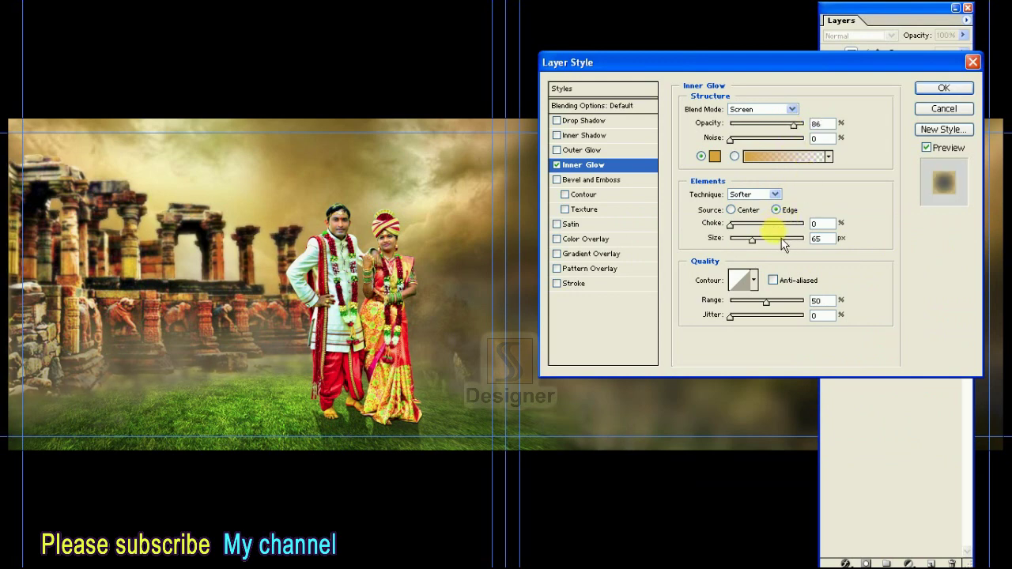
drag(760, 246, 771, 248)
Set the glow blend mode to Linear Light, comparing it against Pin Light
click(760, 109)
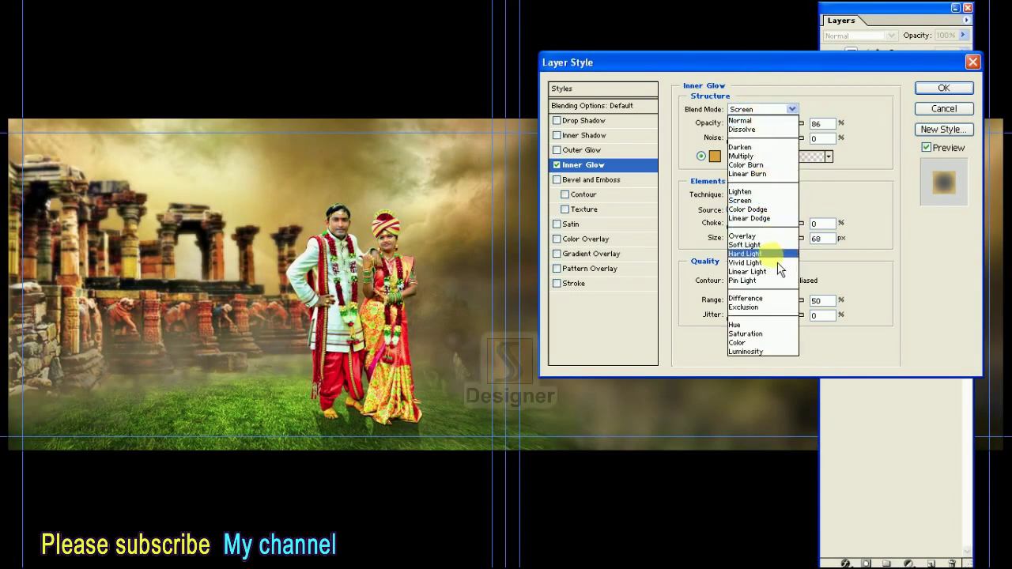
click(759, 271)
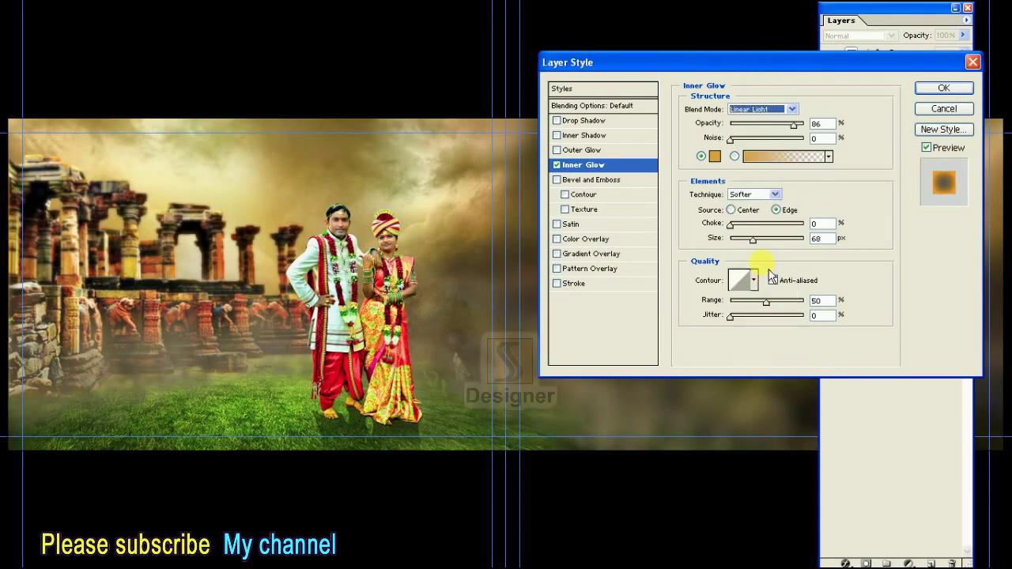
click(936, 158)
click(936, 158)
click(936, 158)
click(935, 158)
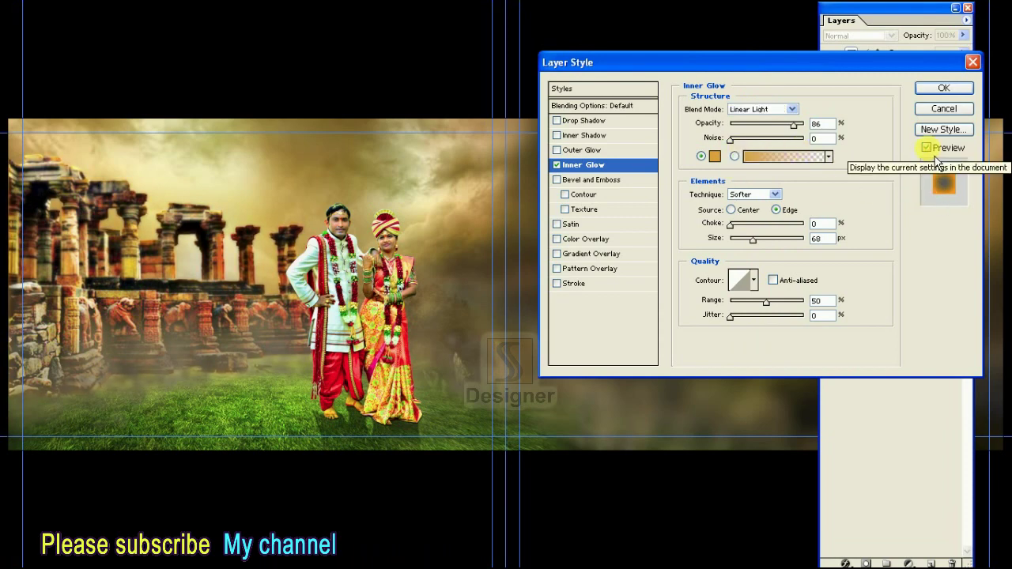
click(768, 110)
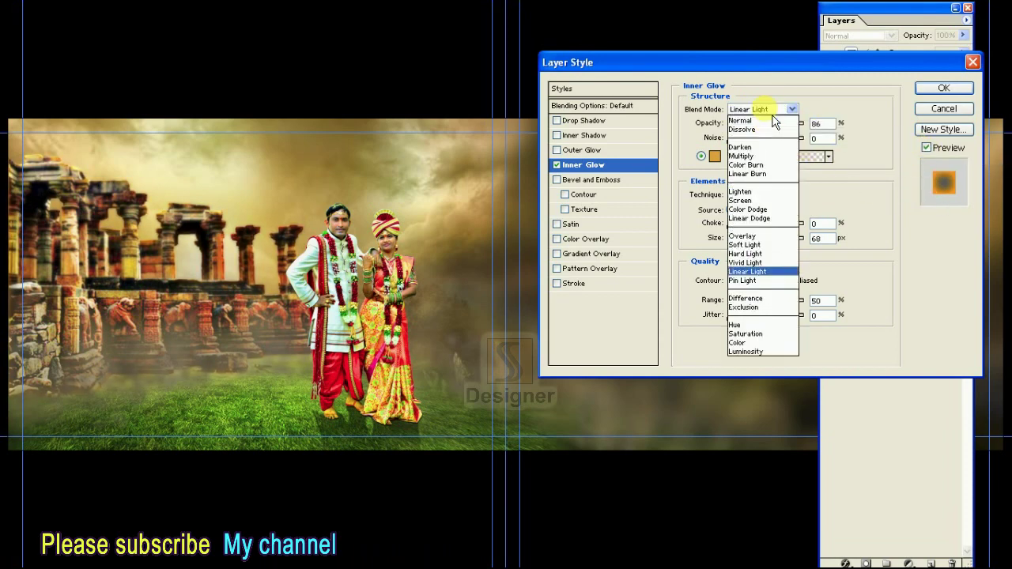
key(Down)
key(Return)
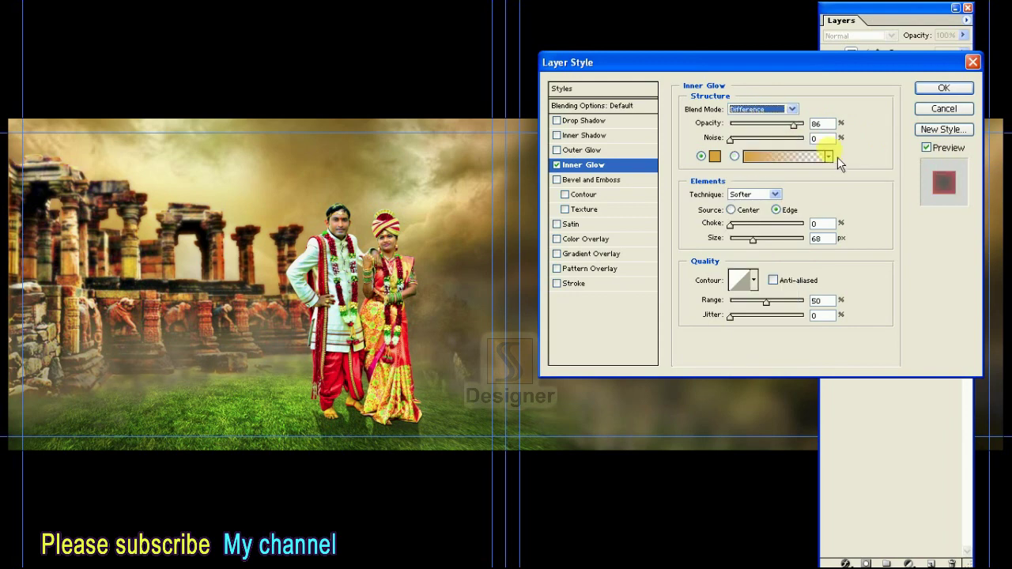
key(Up)
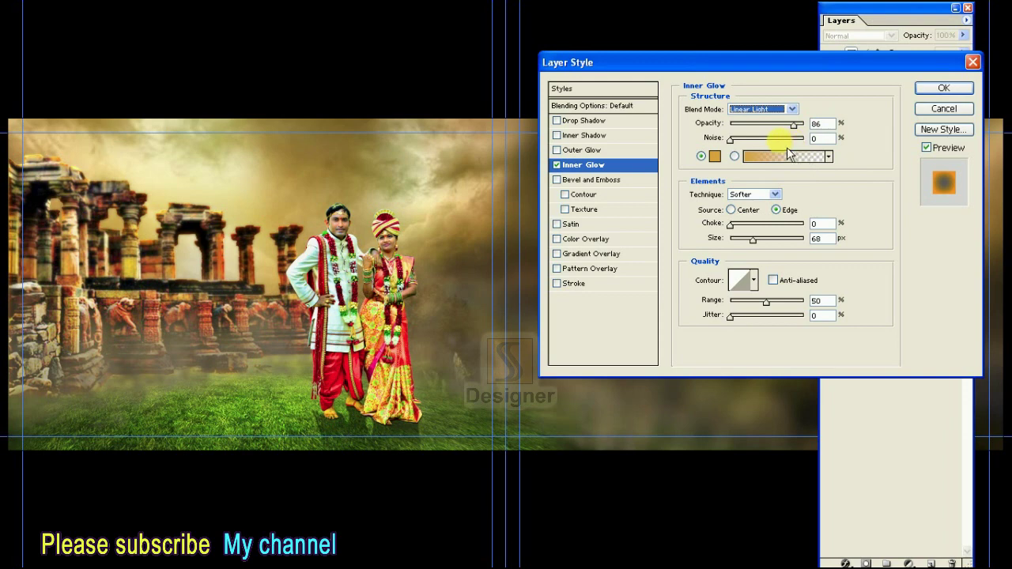
click(926, 148)
click(926, 148)
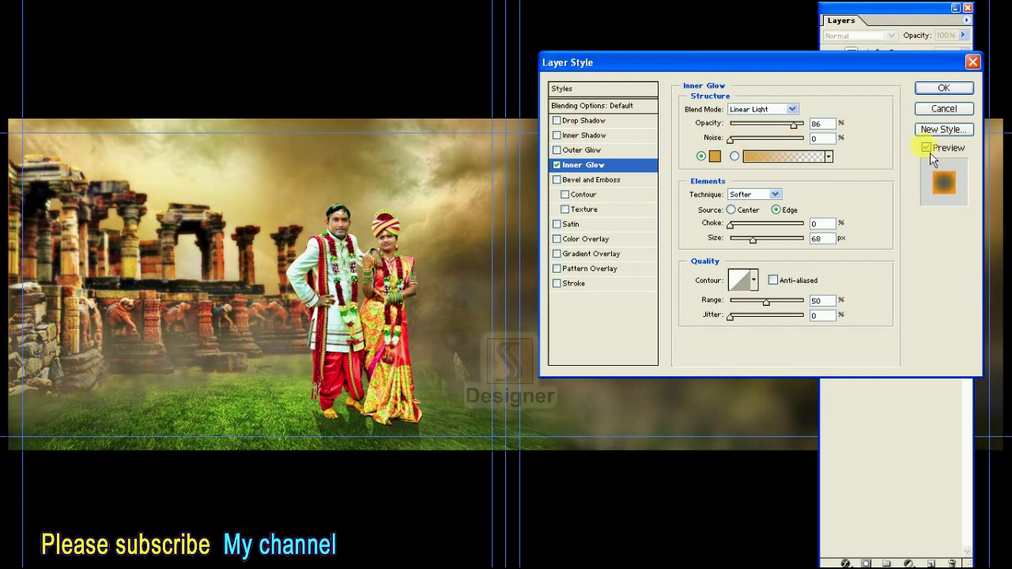
Set the inner glow size to 45 px and toggle the effect to compare
mouse_move(754, 238)
mouse_down()
mouse_move(764, 247)
mouse_move(753, 241)
mouse_up()
drag(752, 245, 757, 241)
text(45)
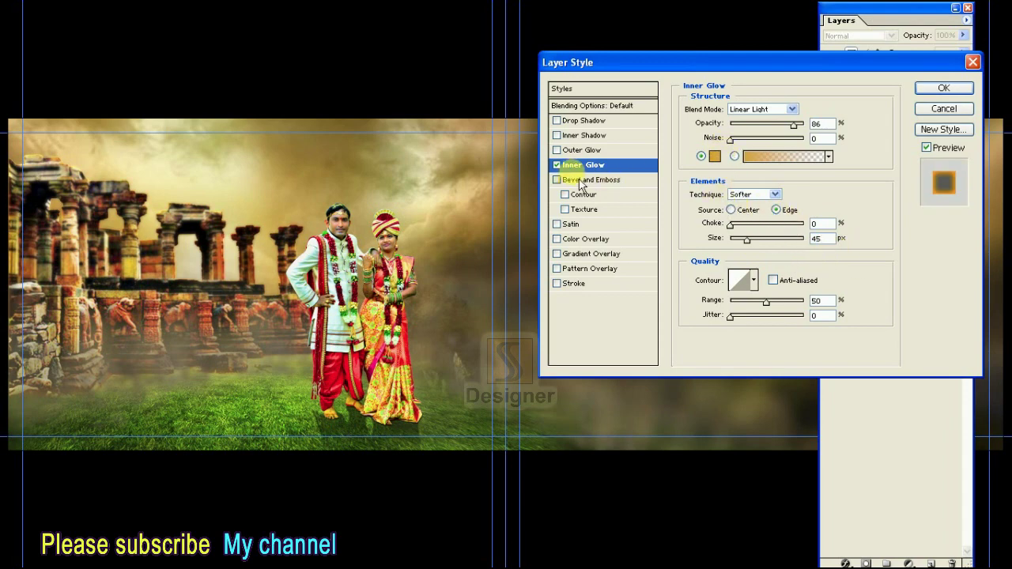
click(556, 165)
click(556, 164)
click(556, 164)
click(556, 164)
click(557, 165)
click(556, 165)
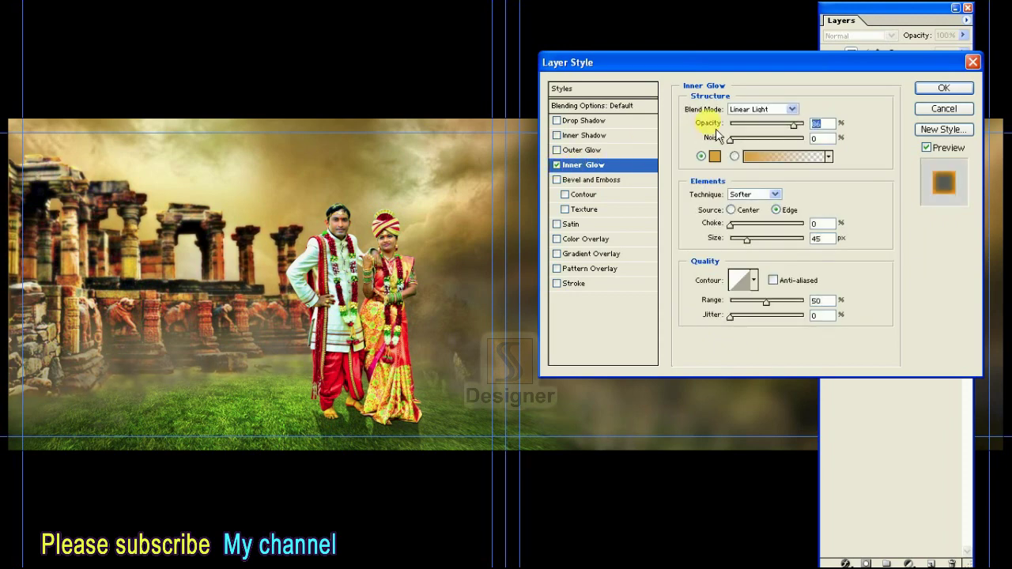
Try Normal, Color Burn, Hue and Pin Light blends, then keep Linear Light and apply the glow
click(779, 109)
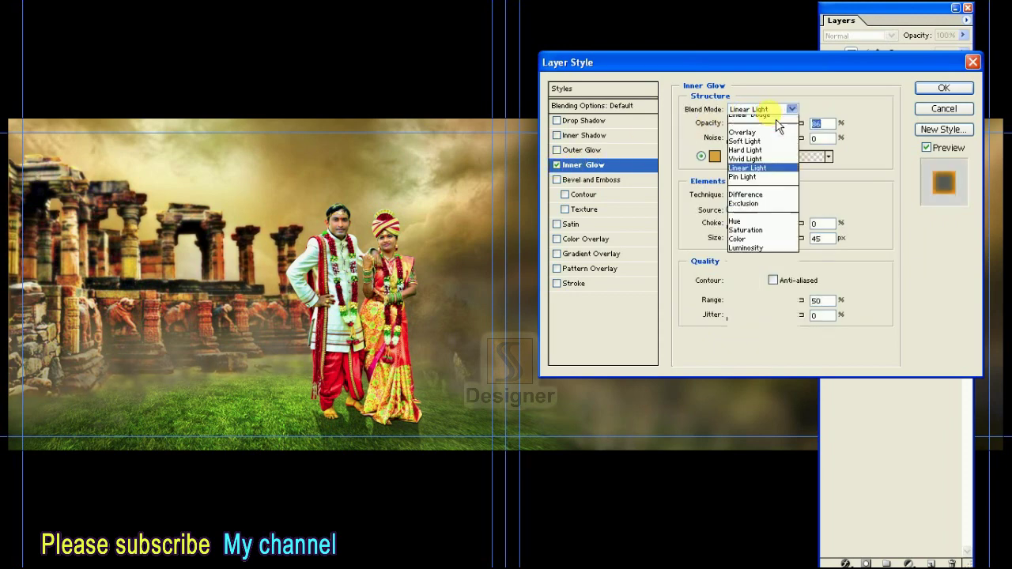
click(759, 117)
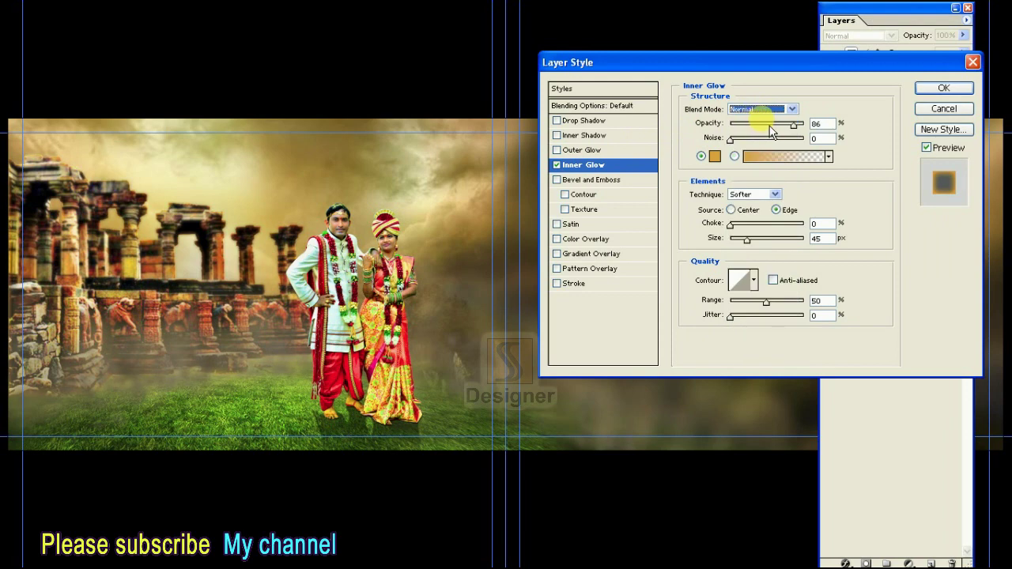
key(Down)
key(Down)
key(Down)
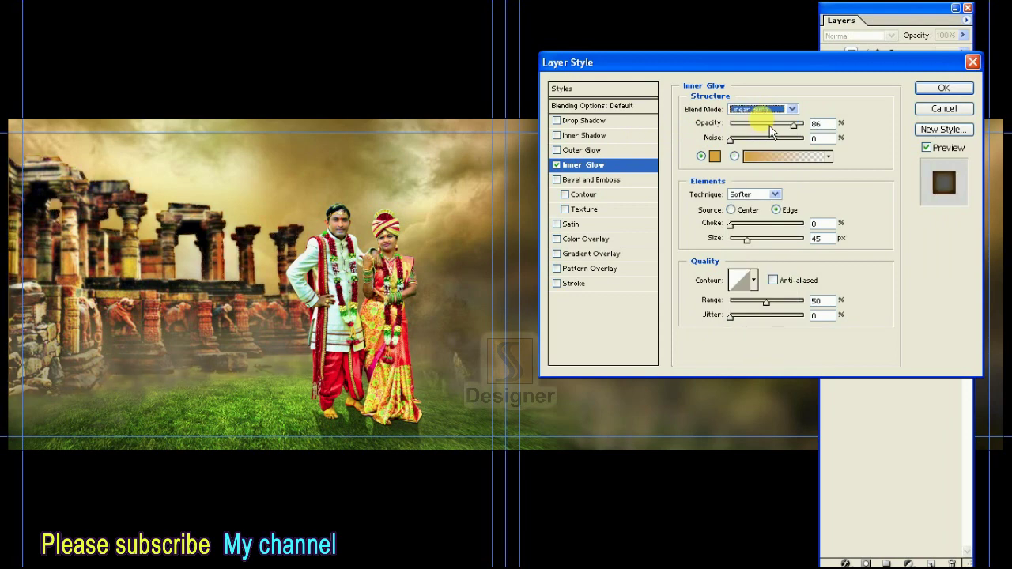
key(Down)
key(Down)
key(Down)
key(Down)
key(Down)
key(Down)
key(Down)
key(Down)
key(Down)
key(Down)
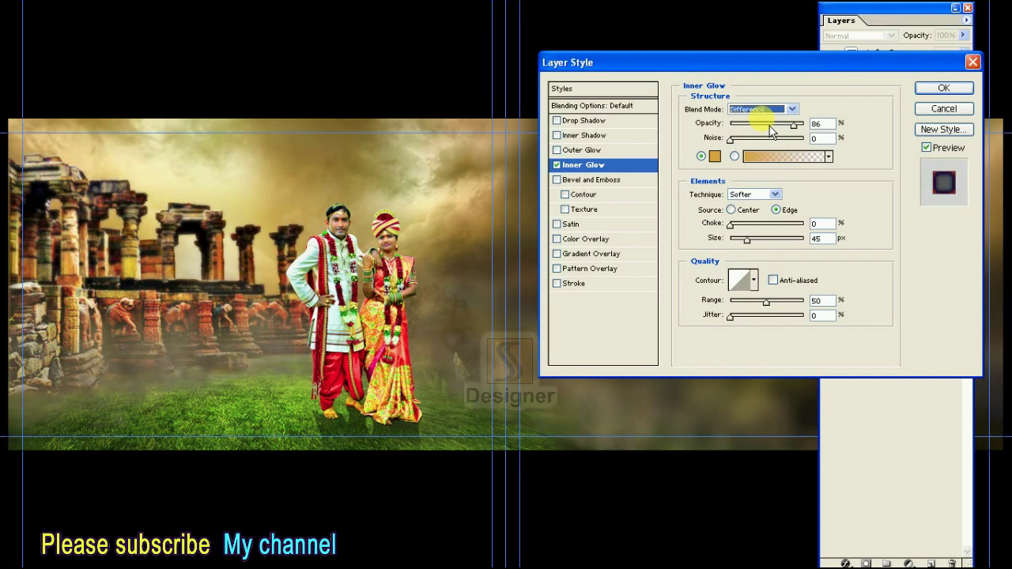
key(Down)
key(Down)
key(Down)
key(Down)
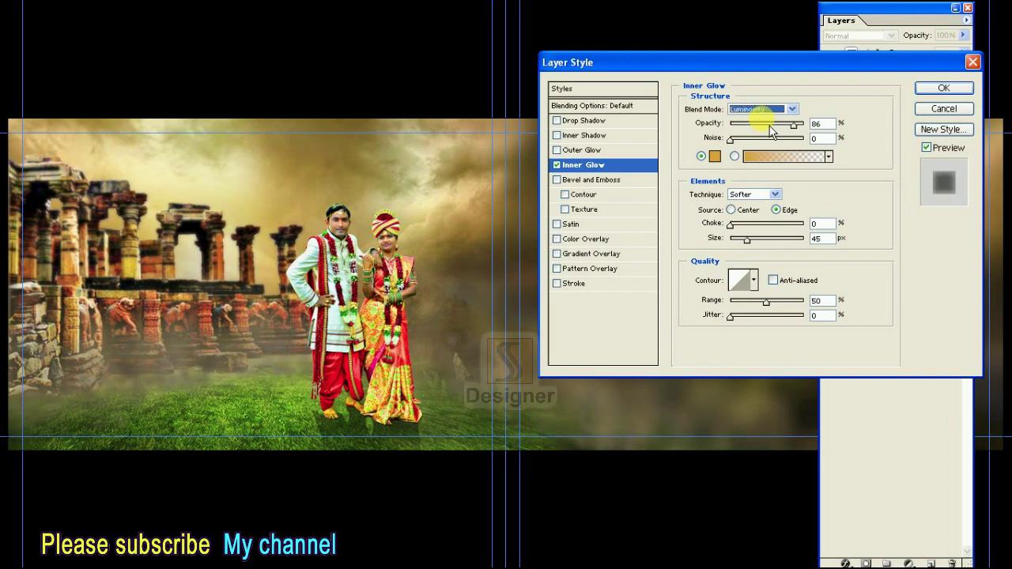
key(Up)
key(Up)
key(Up)
key(Up)
key(Up)
key(Up)
key(Up)
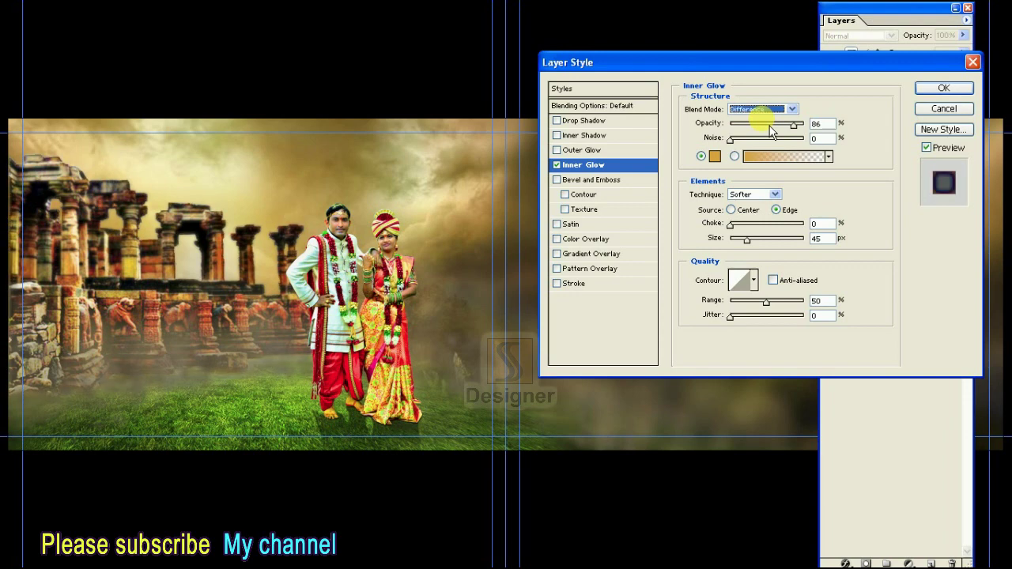
key(Up)
key(Up)
key(Down)
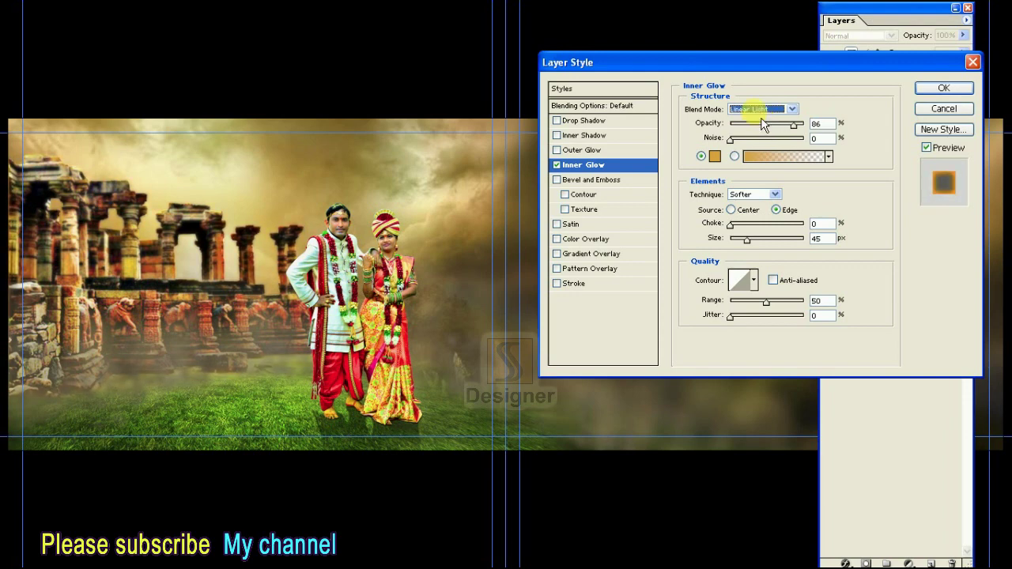
click(771, 109)
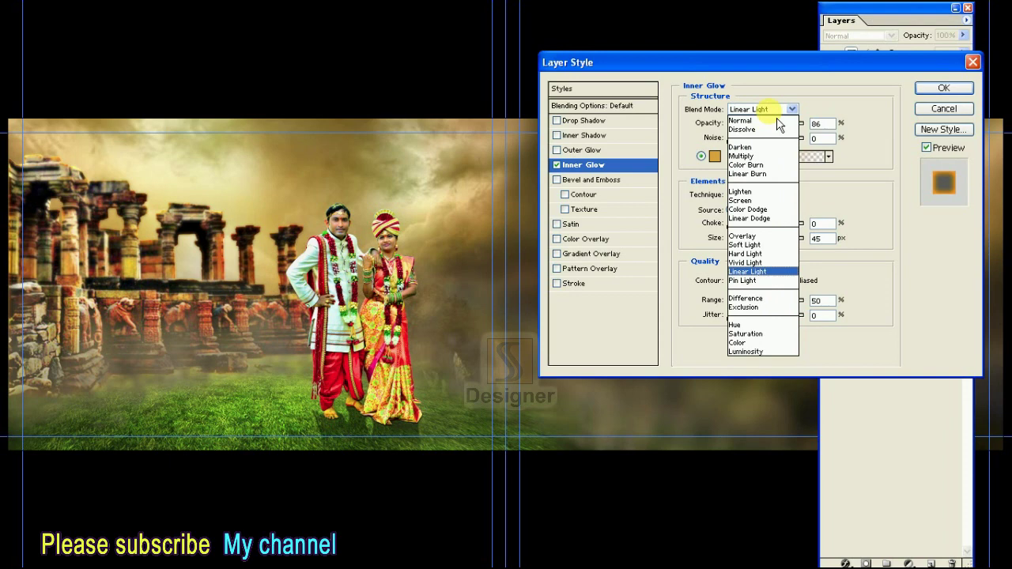
click(757, 277)
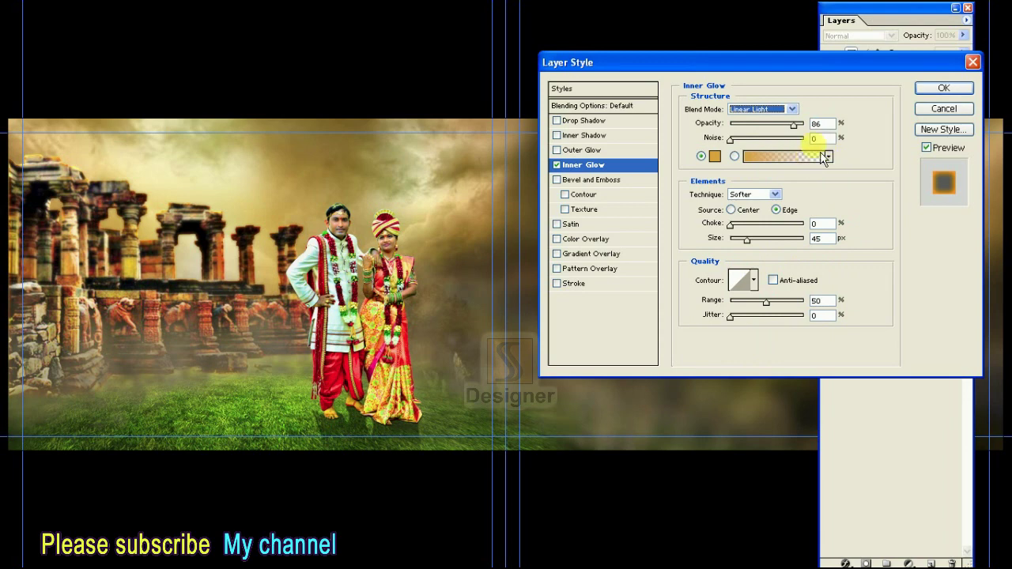
click(942, 88)
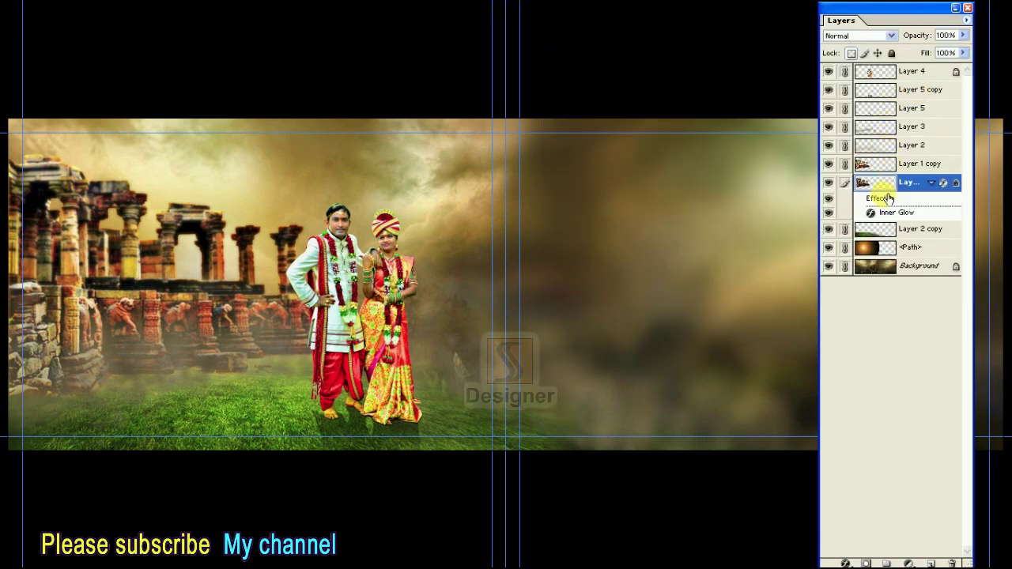
Make two copies of the glowing ruins layer, link them and merge the linked copies
click(966, 20)
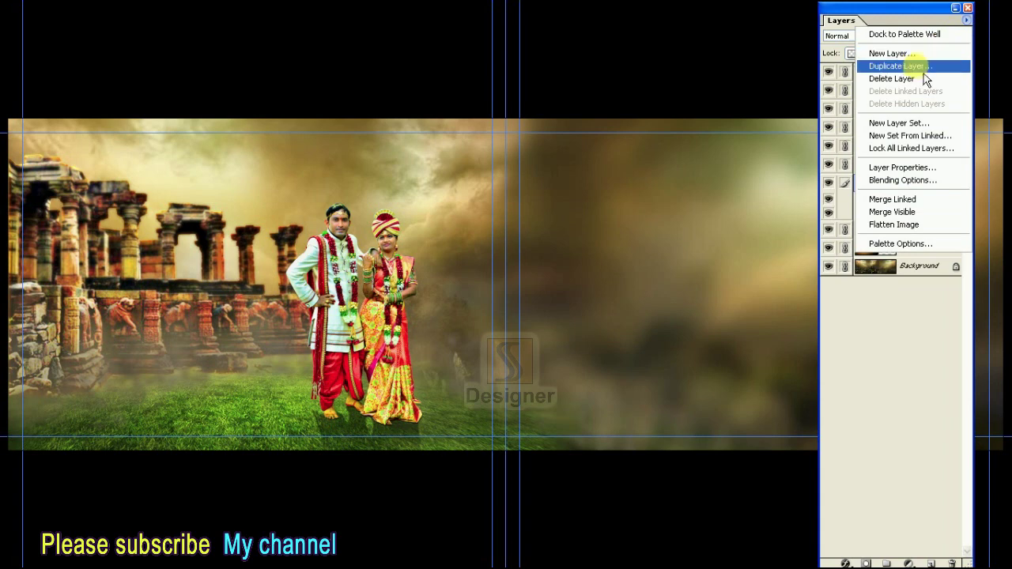
click(923, 69)
click(633, 239)
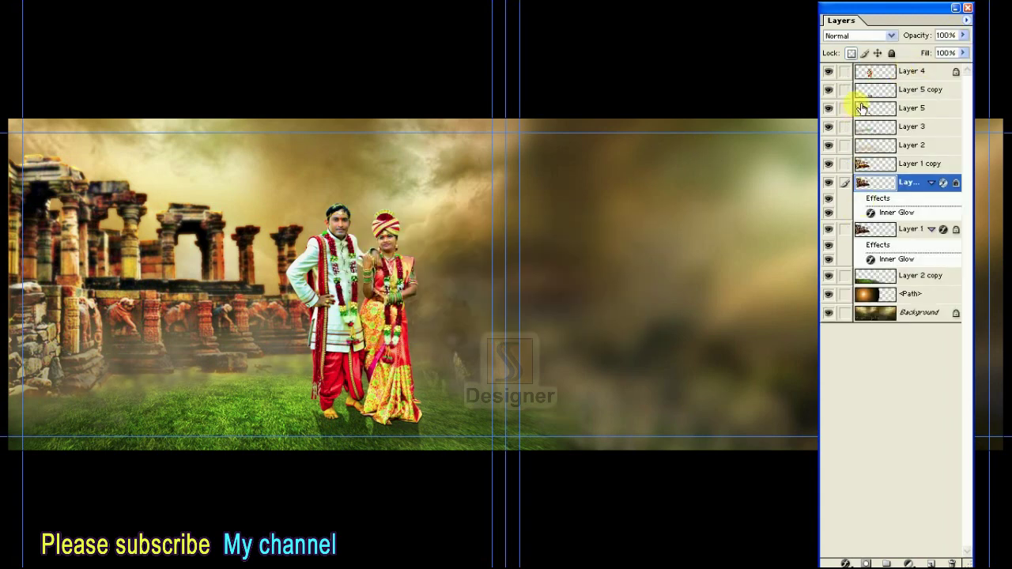
click(964, 35)
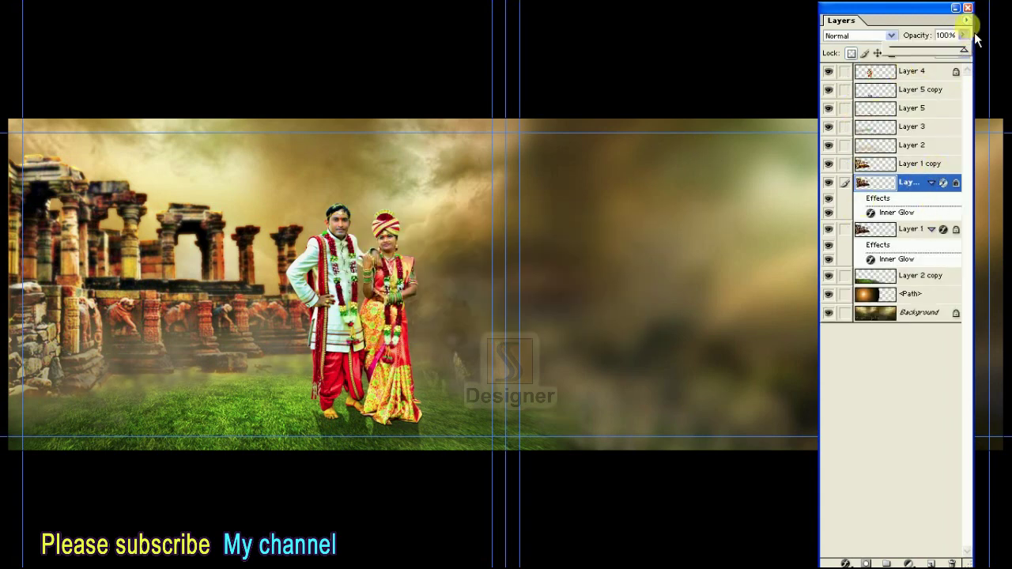
click(966, 20)
click(922, 70)
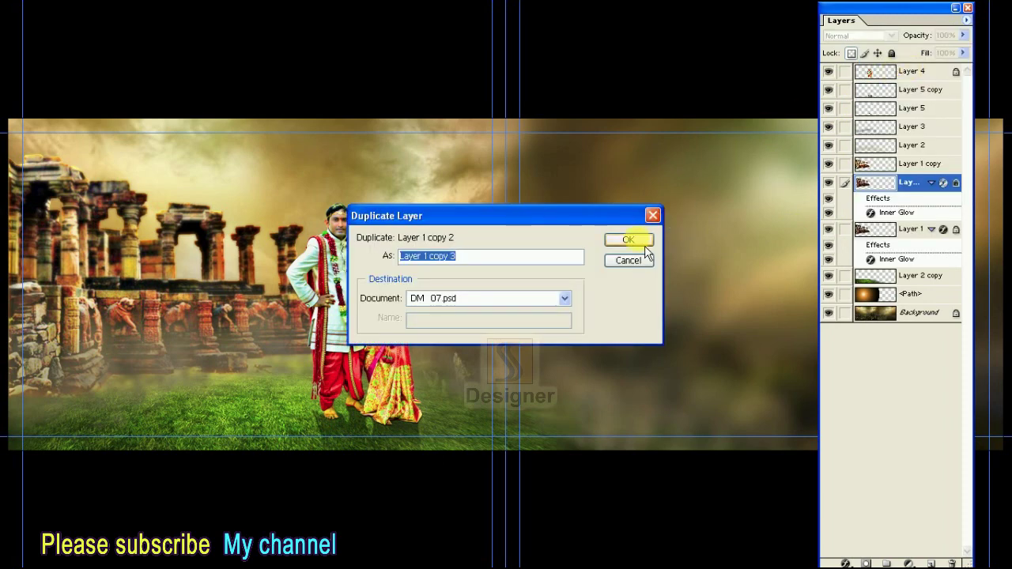
click(644, 245)
click(844, 228)
click(966, 20)
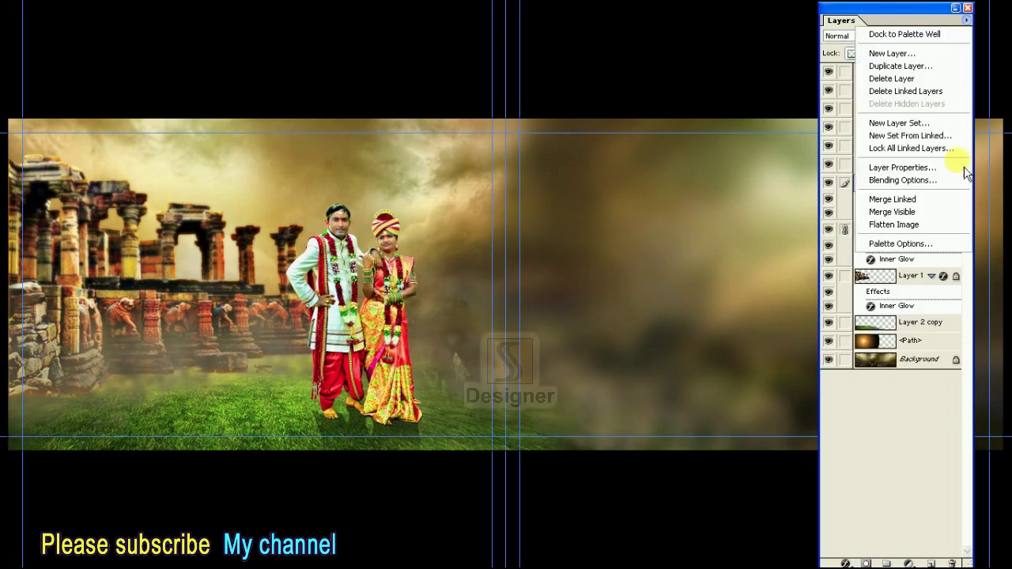
click(892, 198)
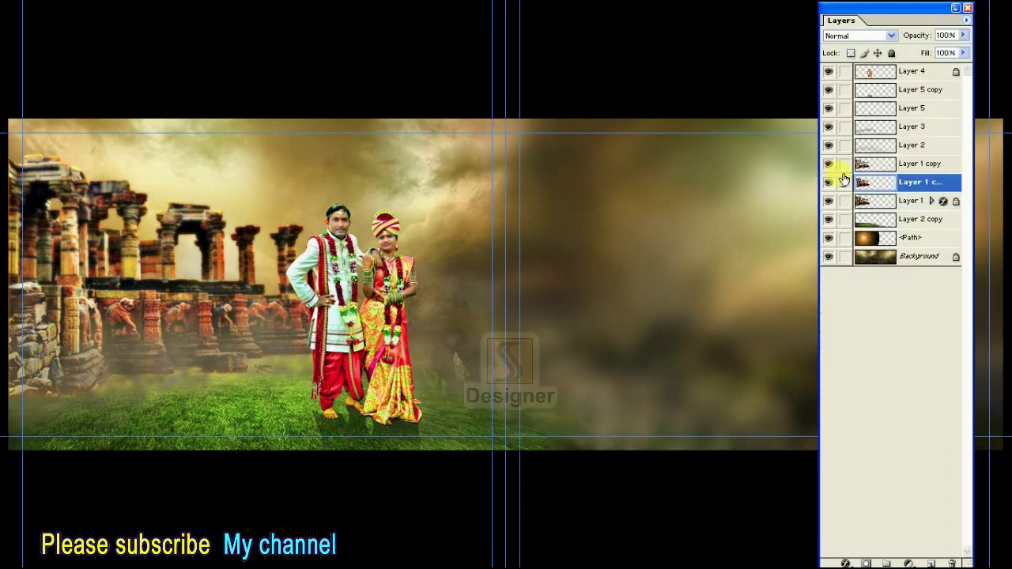
Apply a midtone Color Balance of -100, +12, +100 to the merged copy
key(ctrl+b)
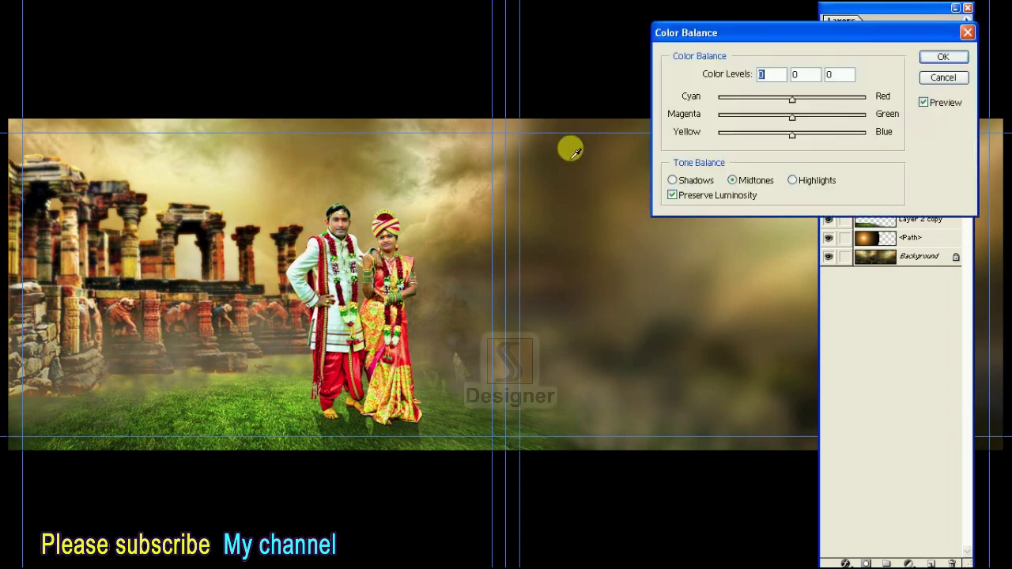
drag(730, 33, 580, 31)
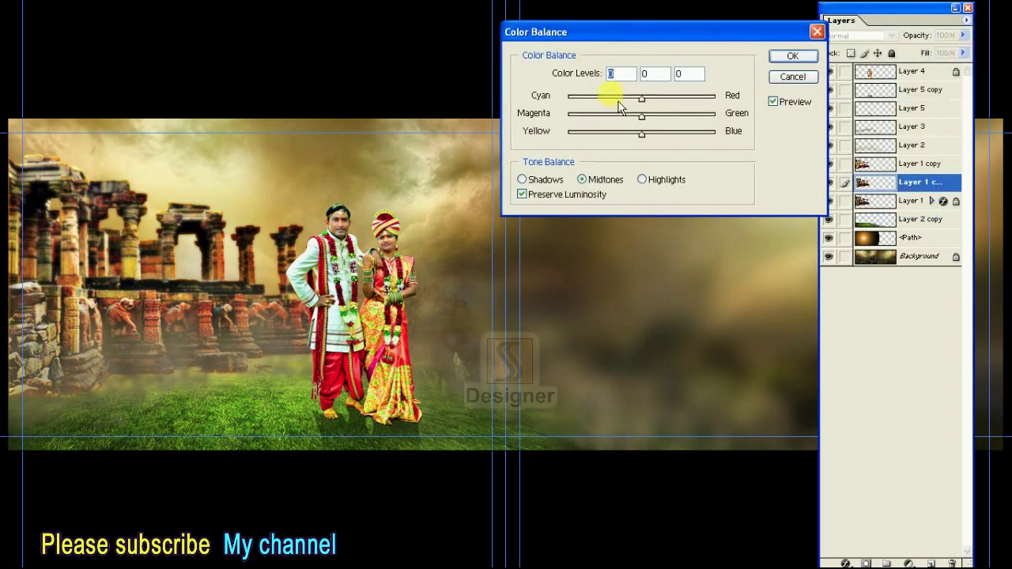
drag(641, 97, 567, 97)
click(715, 133)
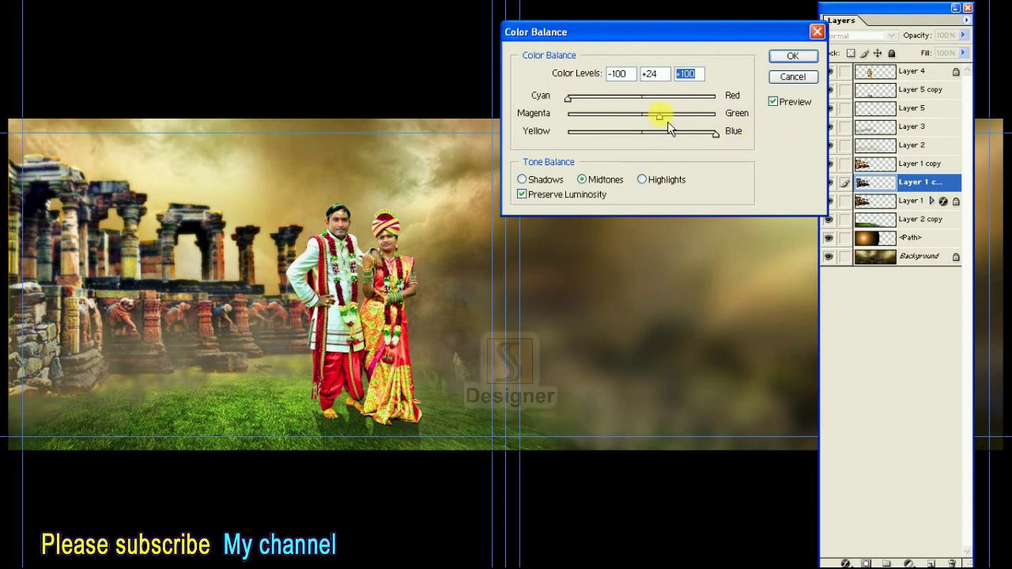
drag(656, 121, 658, 122)
click(791, 56)
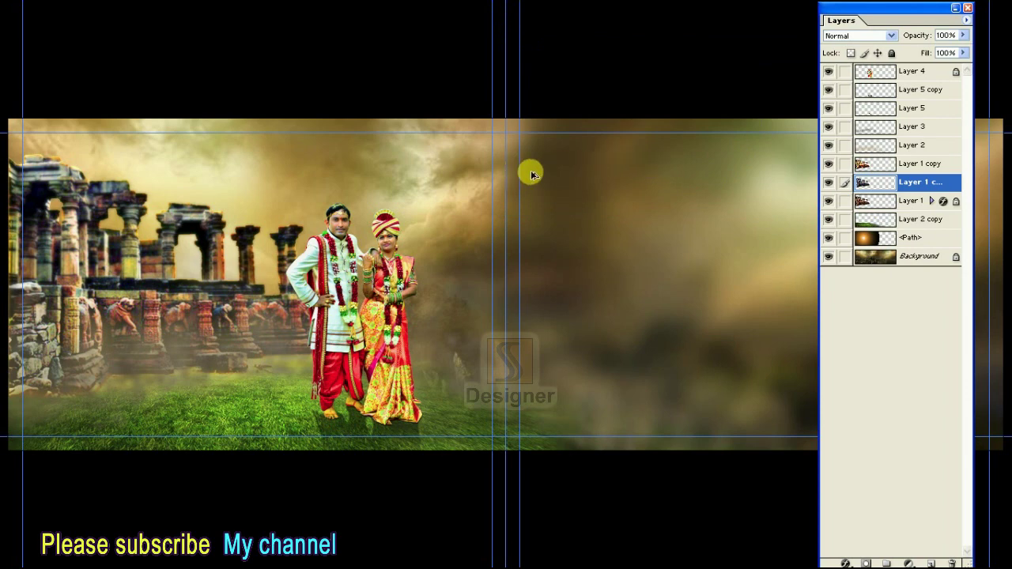
Reapply the same Color Balance, fade it to 56%, and toggle the copy to compare
key(ctrl+b)
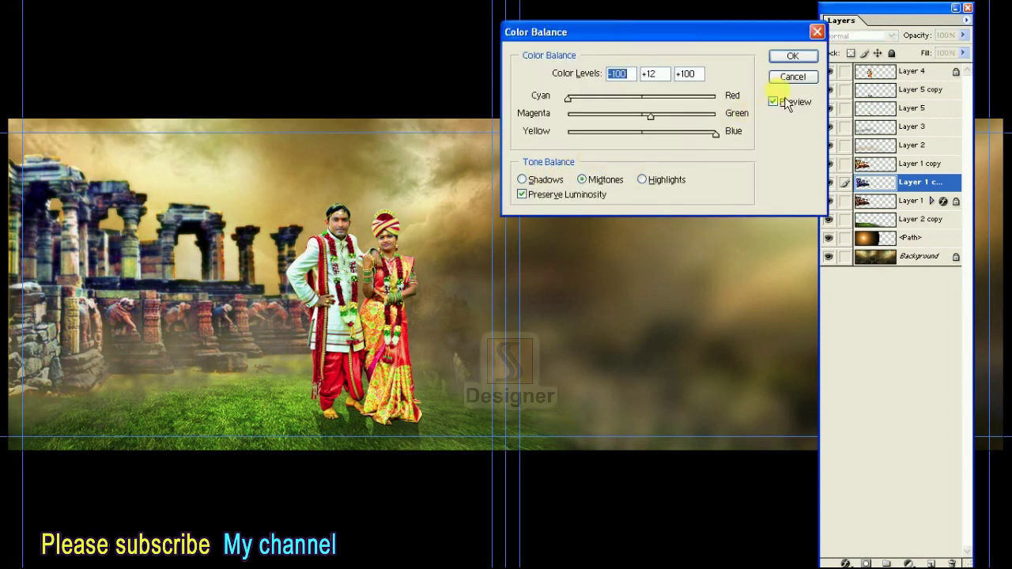
click(792, 56)
key(ctrl+shift+f)
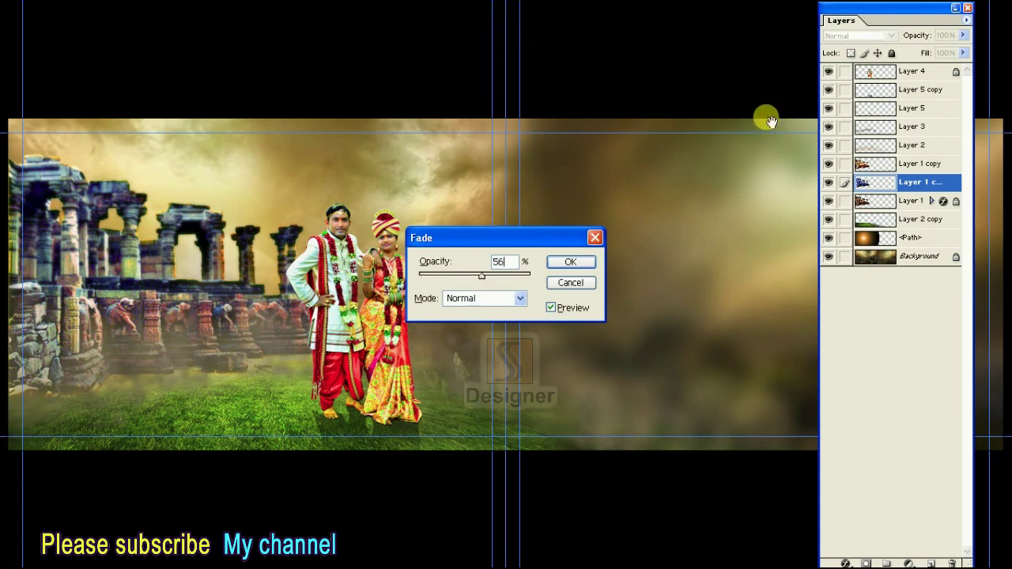
key(Return)
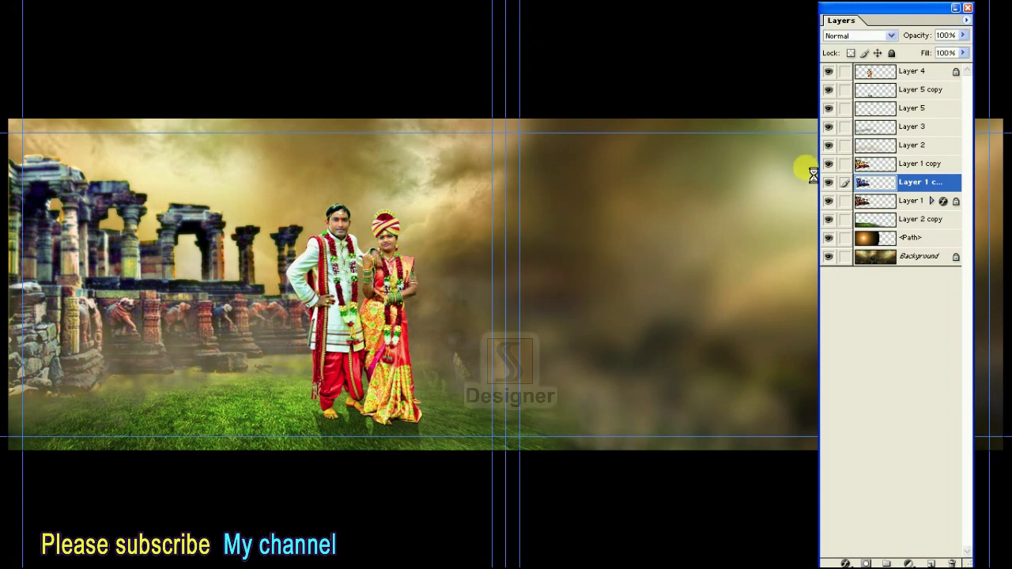
click(828, 163)
click(829, 163)
click(830, 164)
click(830, 164)
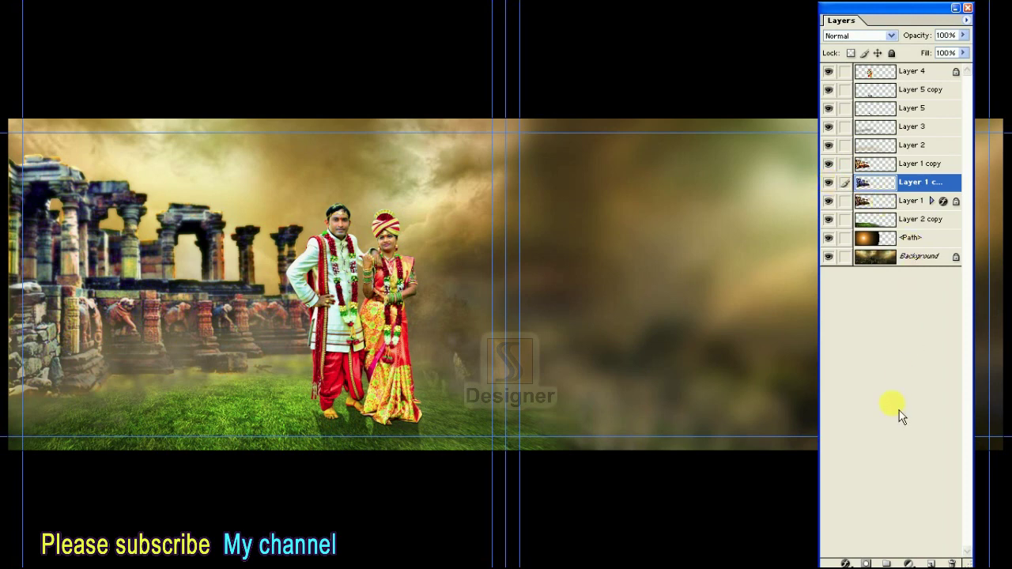
Switch to the Eraser tool and hide all panels to view the whole image
key(alt+w)
key(t)
drag(16, 186, 60, 187)
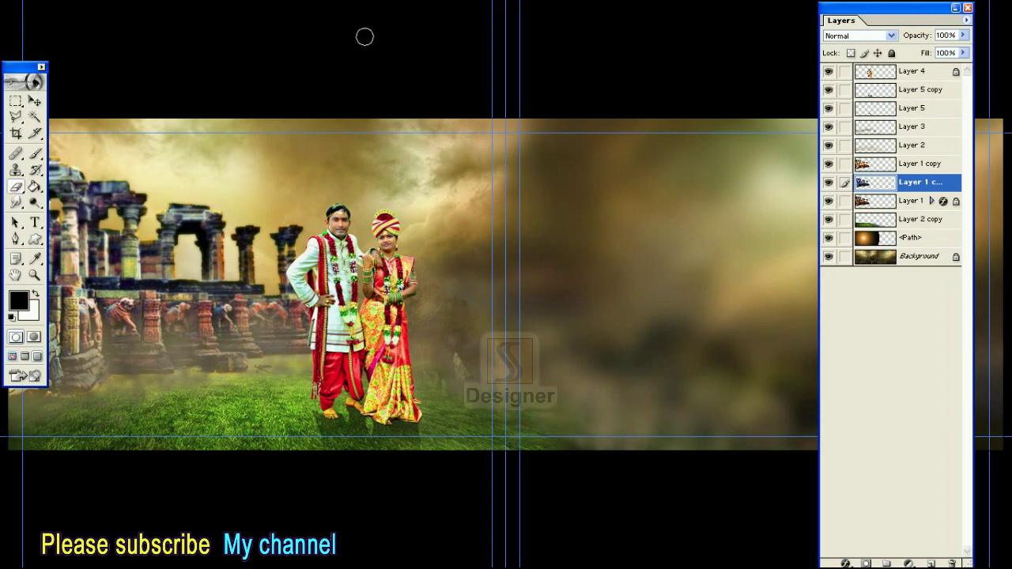
key(alt+w)
key(o)
key(Return)
key(Tab)
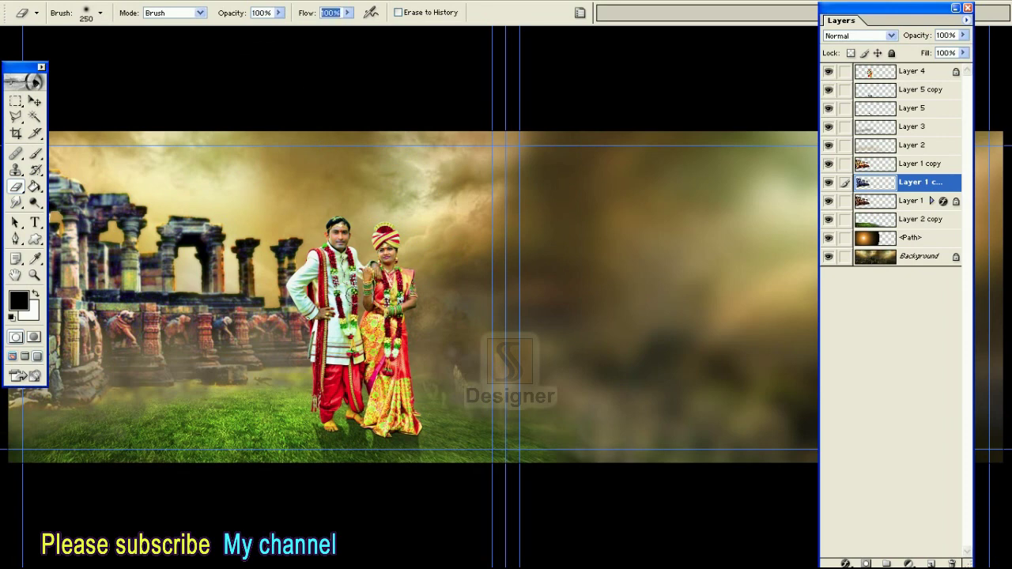
key(Tab)
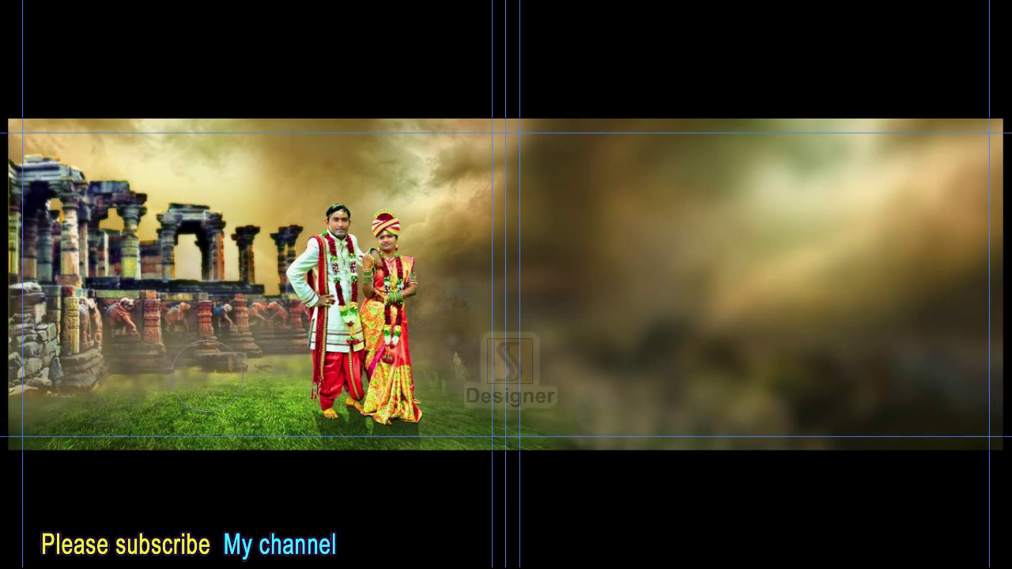
Restore the Layers panel, raise the tinted copy one slot and set it to 33% opacity
click(515, 350)
key(F7)
key(ctrl+bracketright)
key(3)
key(3)
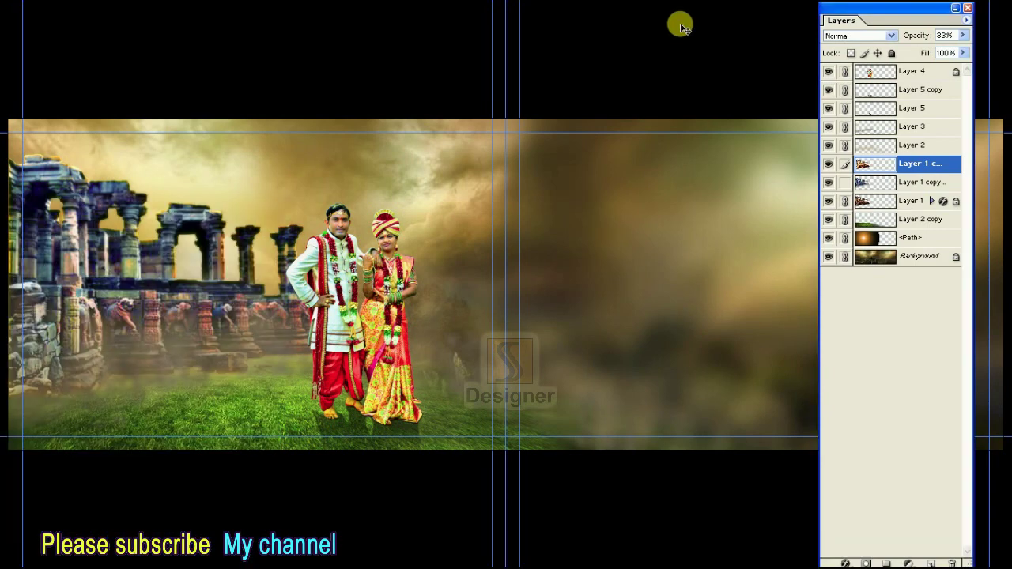
click(901, 256)
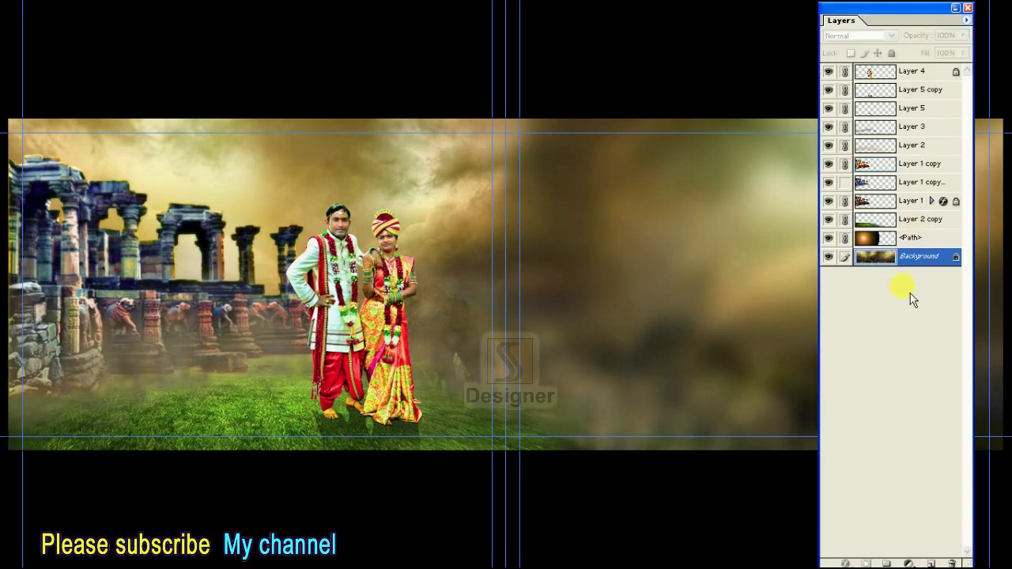
Apply Color Balance -100, +15, +100 to the Background sky, then reapply it for stronger blue
key(ctrl+b)
drag(641, 134, 716, 134)
drag(641, 98, 517, 100)
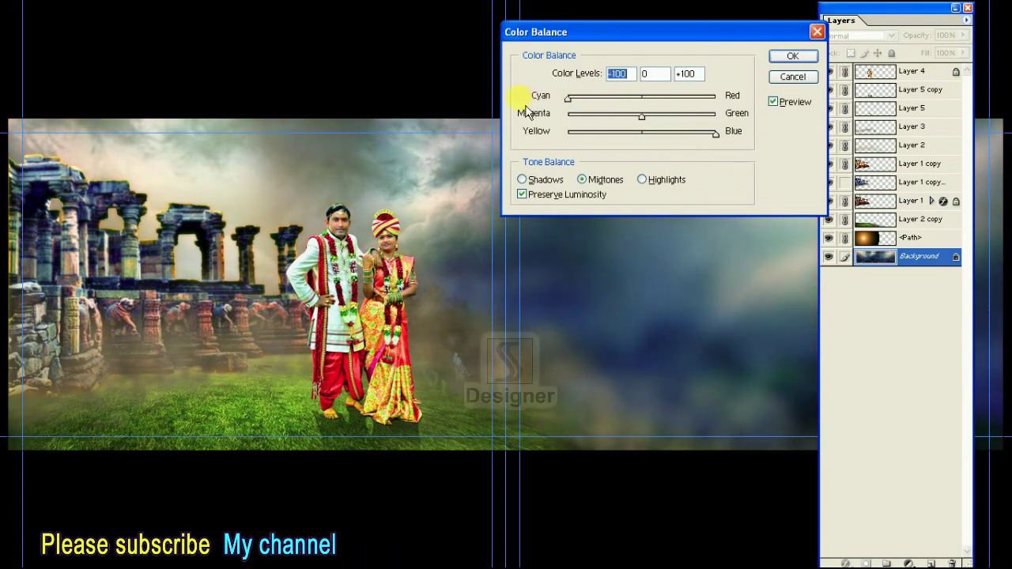
drag(640, 118, 655, 118)
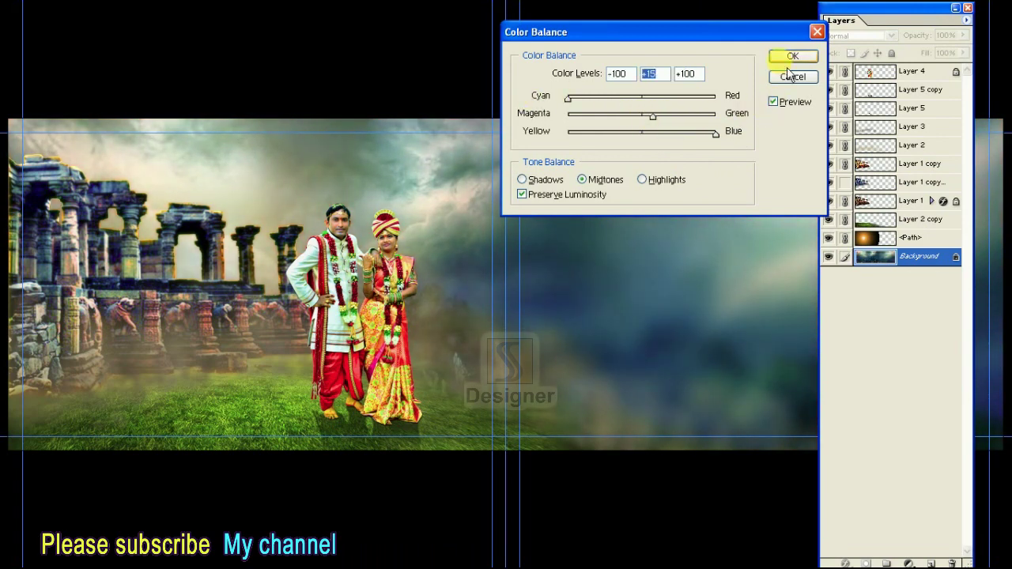
click(792, 55)
key(Tab)
key(ctrl+alt+b)
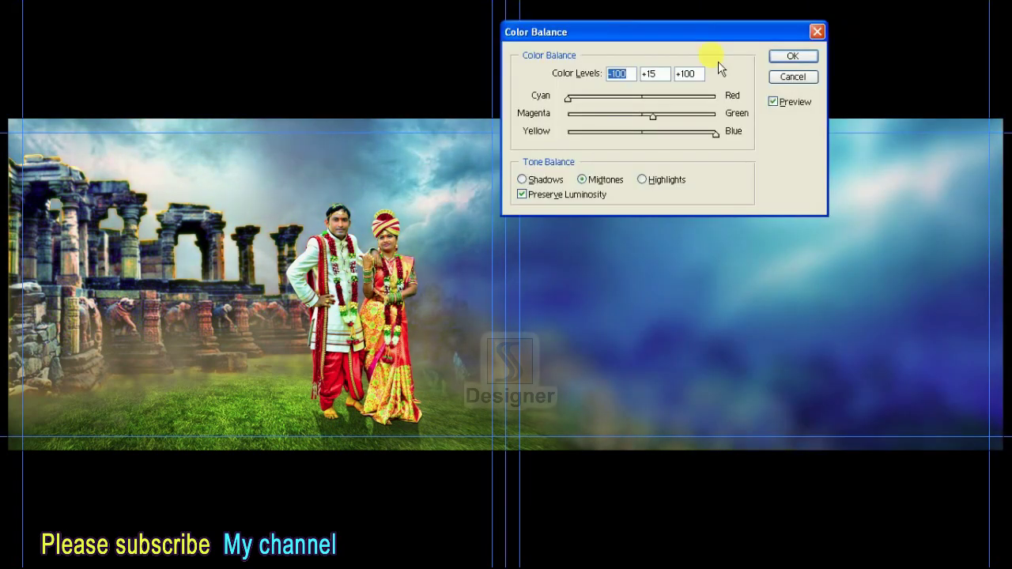
click(790, 55)
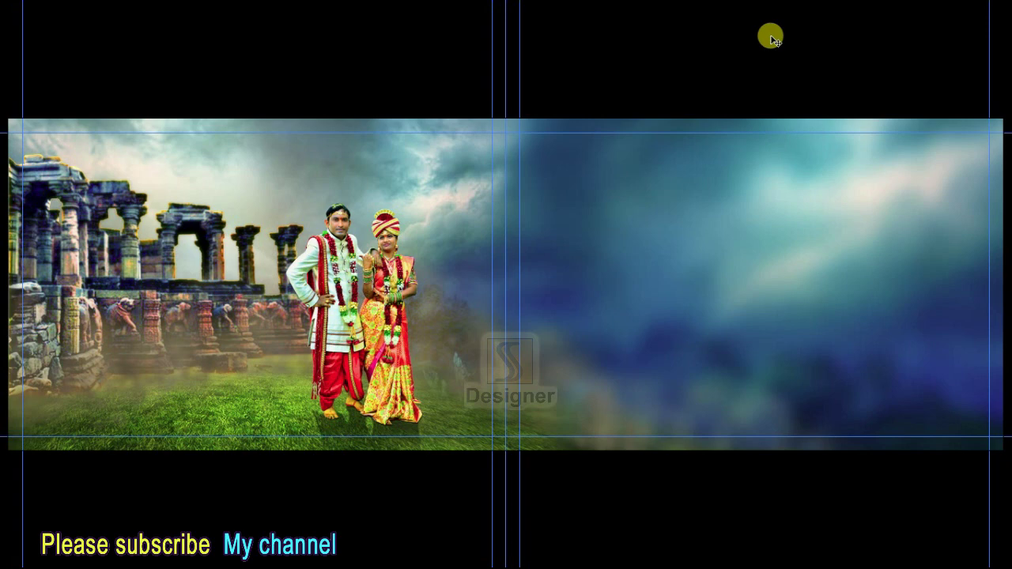
Zoom in and duplicate the couple layer, Layer 4
key(ctrl+plus)
key(Tab)
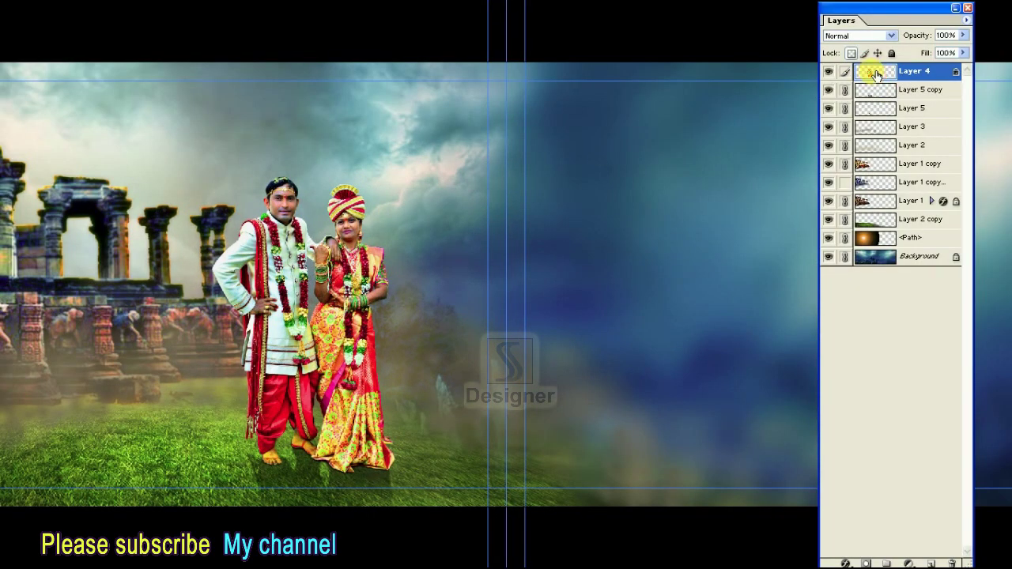
click(966, 19)
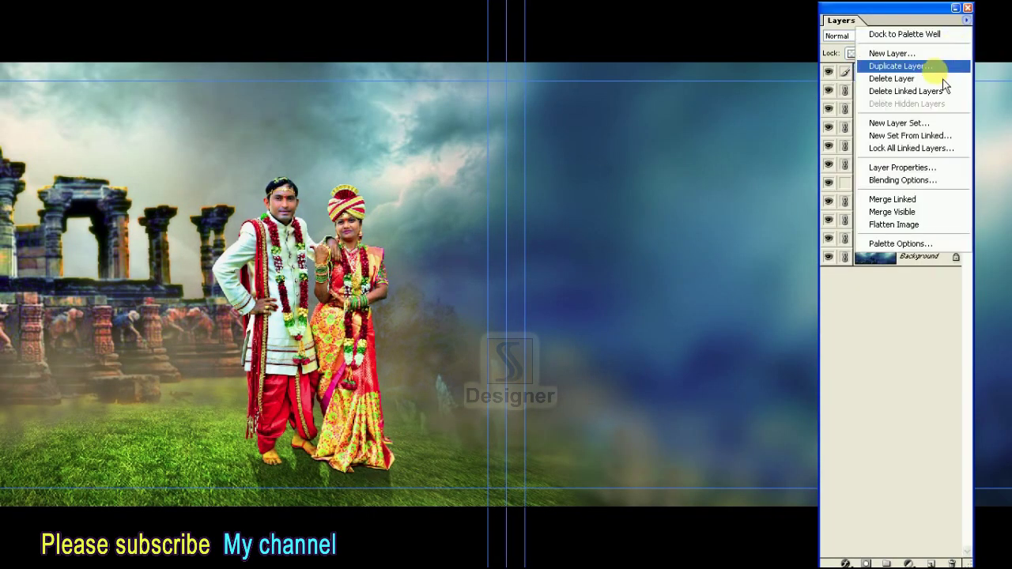
click(937, 68)
click(625, 237)
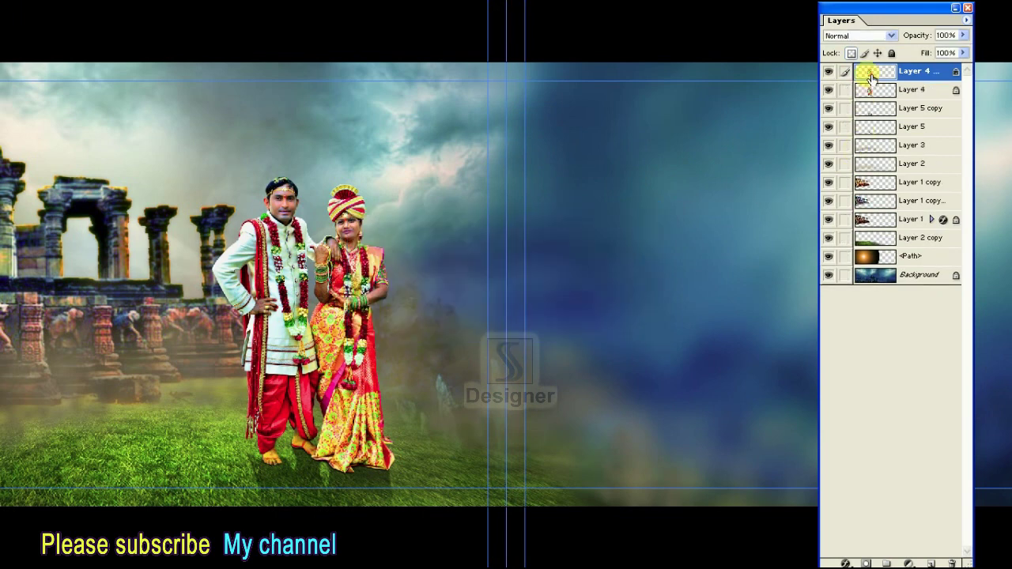
Tint the Layer 4 copy with a Color Balance of -76, +8, +100
key(ctrl+b)
drag(668, 144, 718, 133)
drag(641, 96, 585, 98)
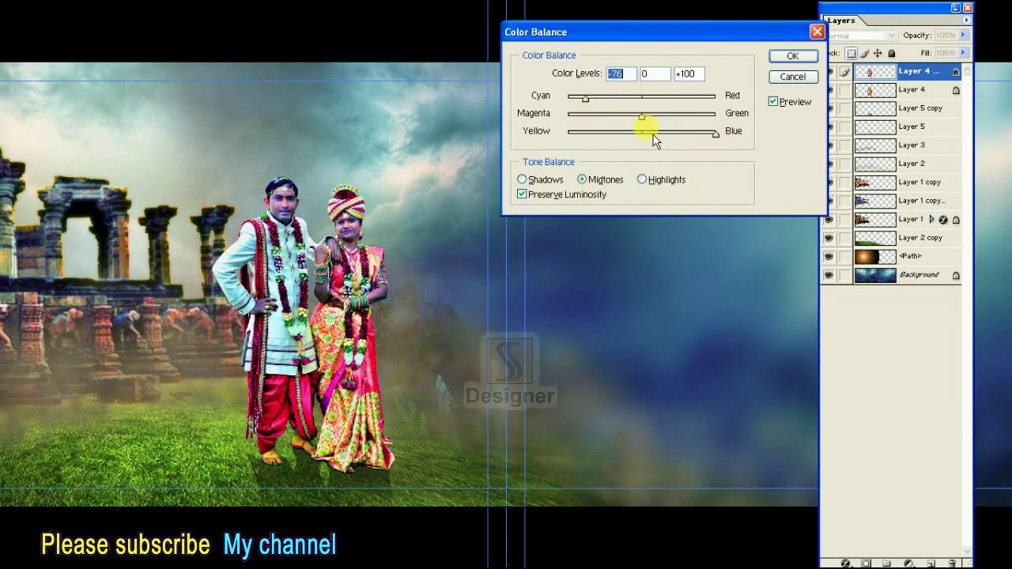
click(715, 133)
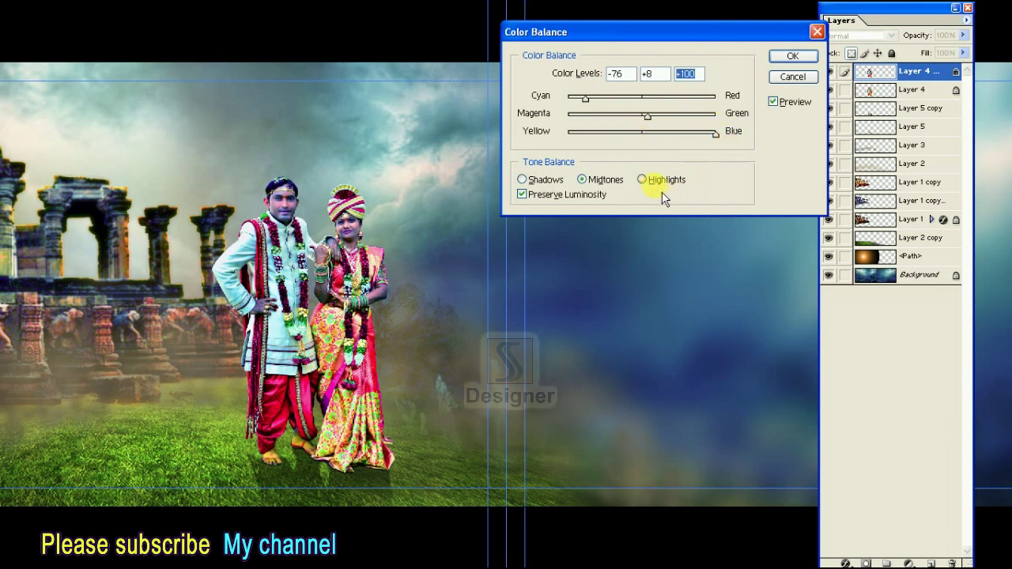
click(792, 57)
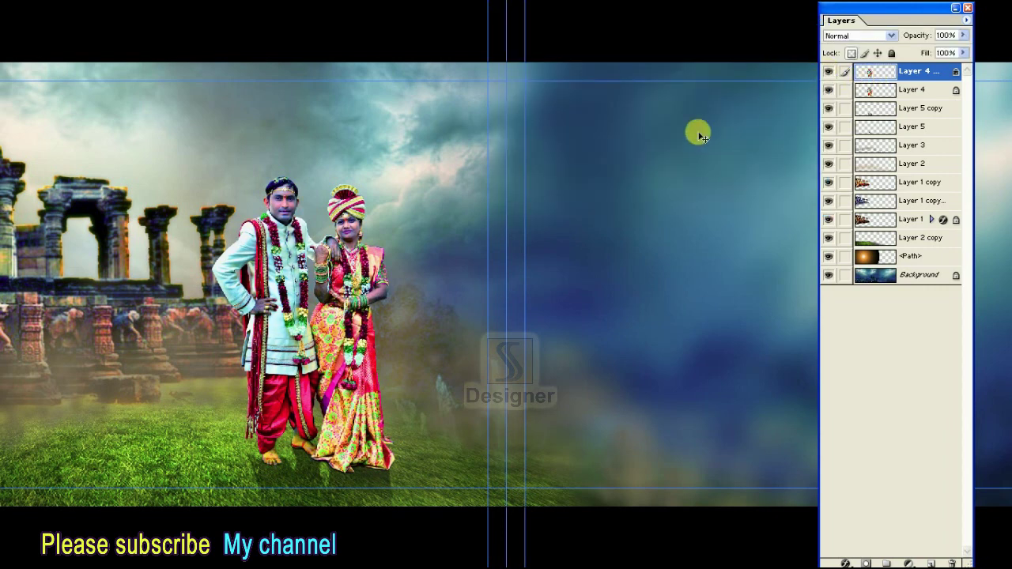
Link the layers below, then erase the tinted copy over the groom's arm, coat and bride's arm
click(207, 2)
click(214, 39)
click(17, 188)
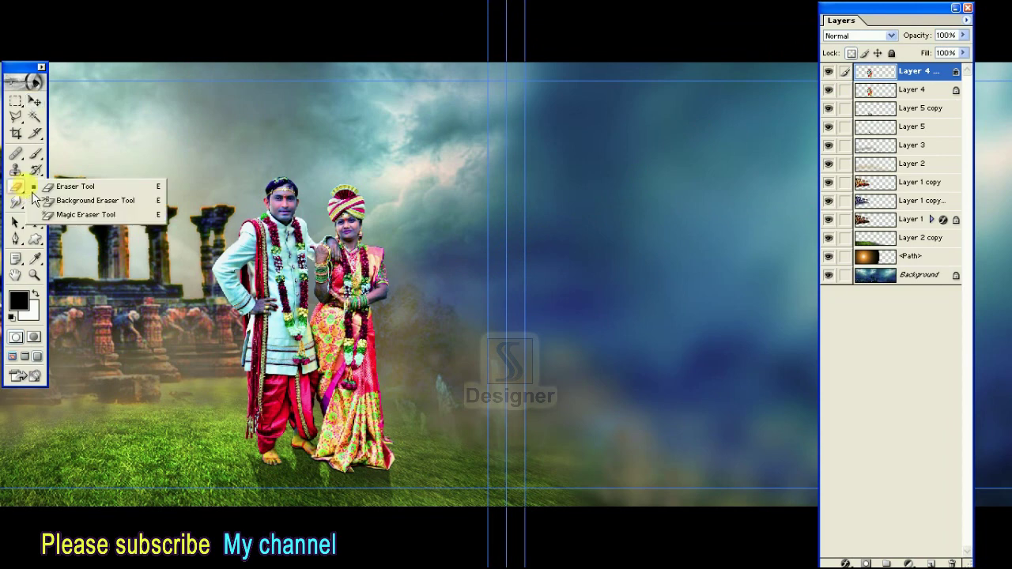
click(75, 186)
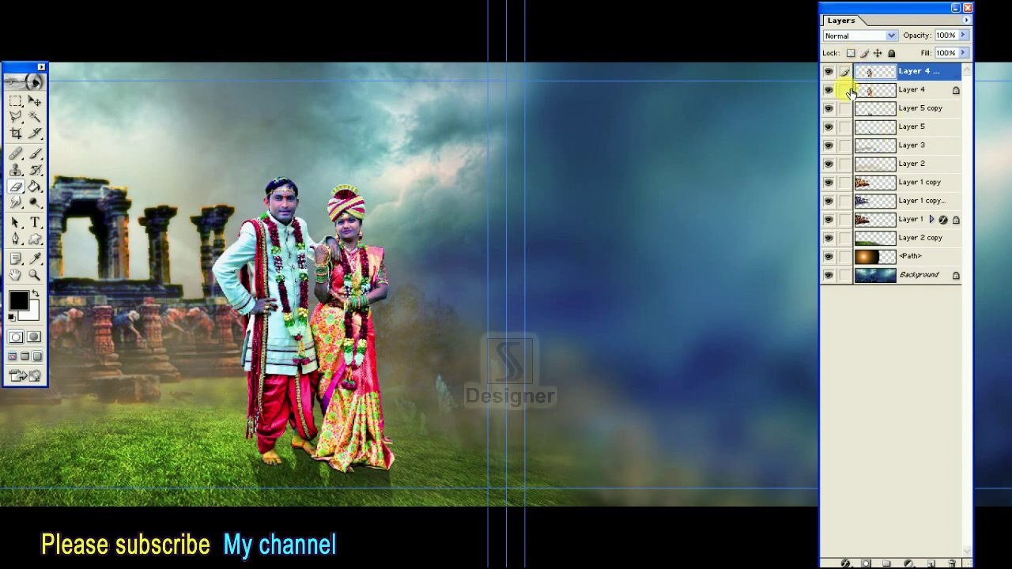
drag(844, 89, 859, 342)
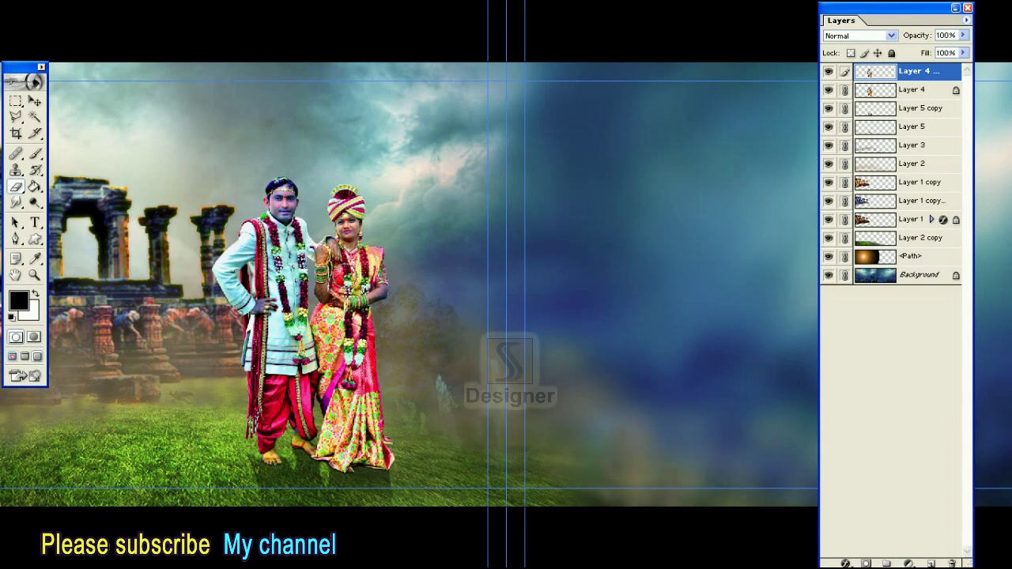
drag(303, 324, 289, 305)
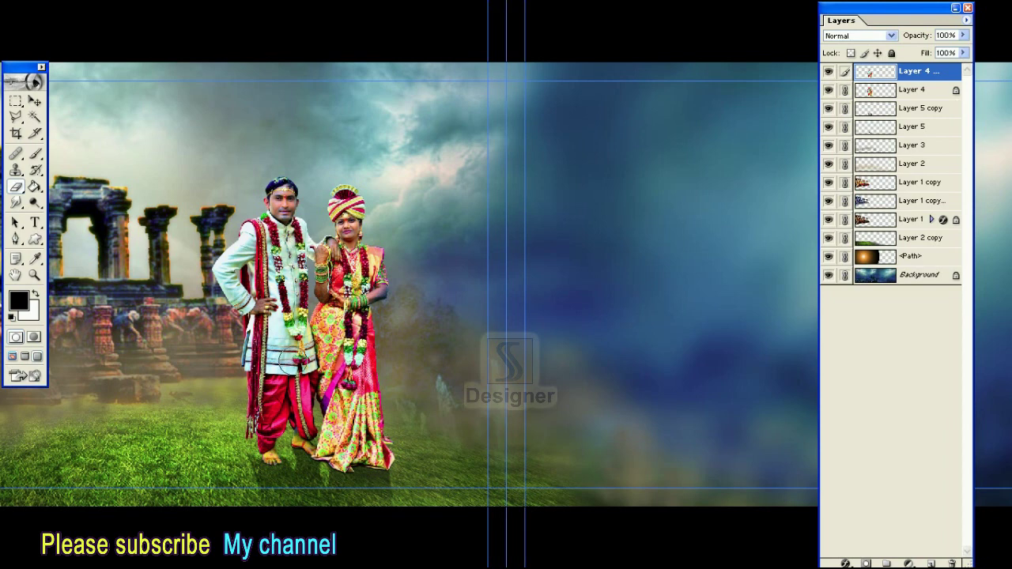
drag(297, 354, 291, 371)
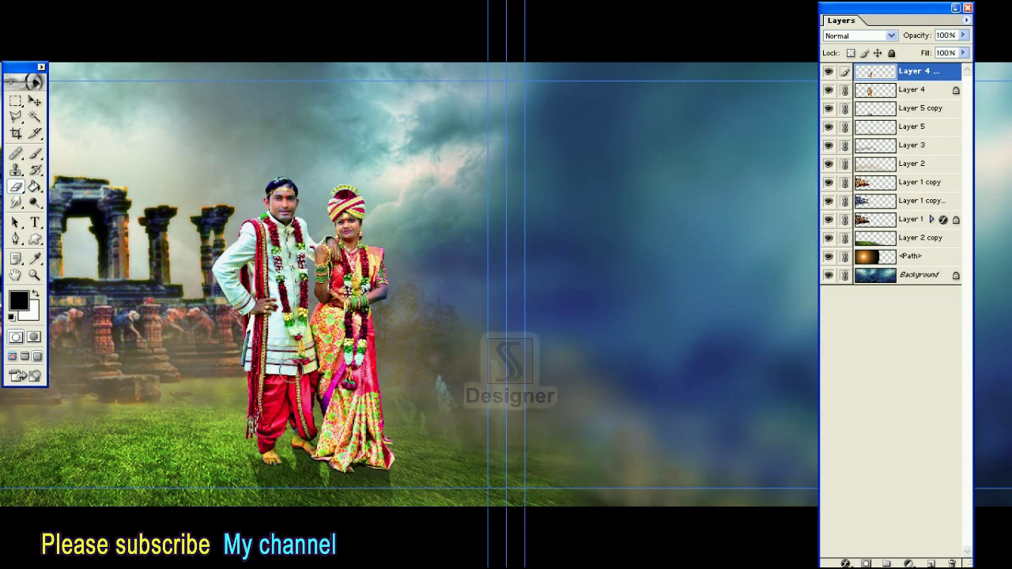
mouse_move(371, 377)
mouse_down()
mouse_move(353, 316)
mouse_move(357, 287)
mouse_up()
Confirm the pending colour adjustment and fade the last effect at 100%
click(835, 70)
click(830, 71)
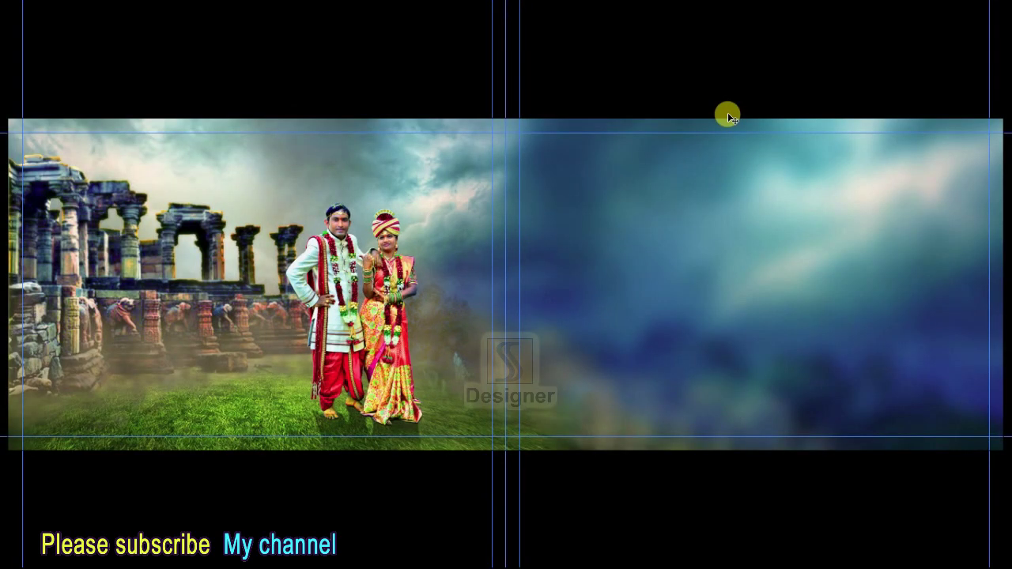
key(Return)
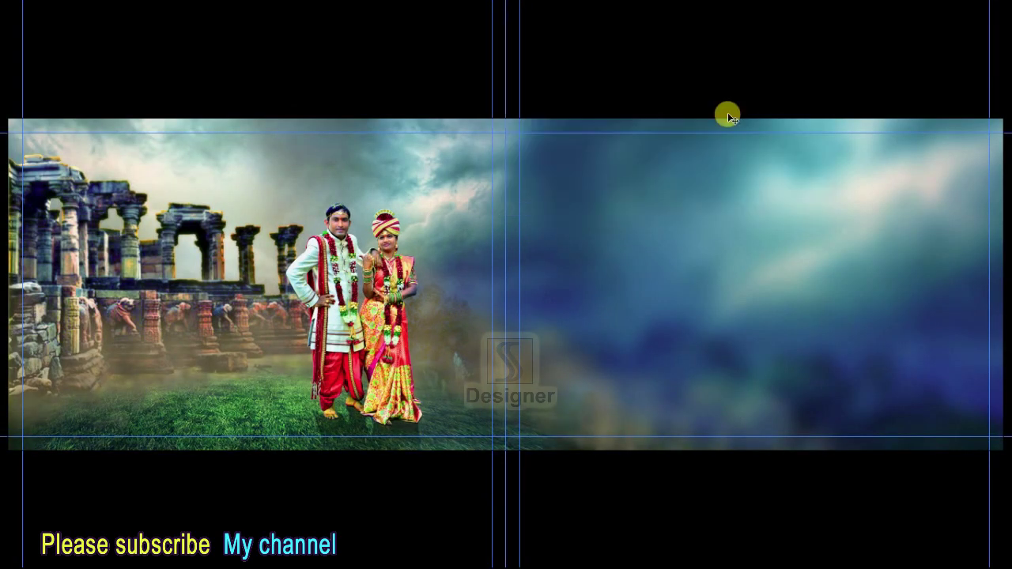
key(ctrl+shift+f)
text(0100)
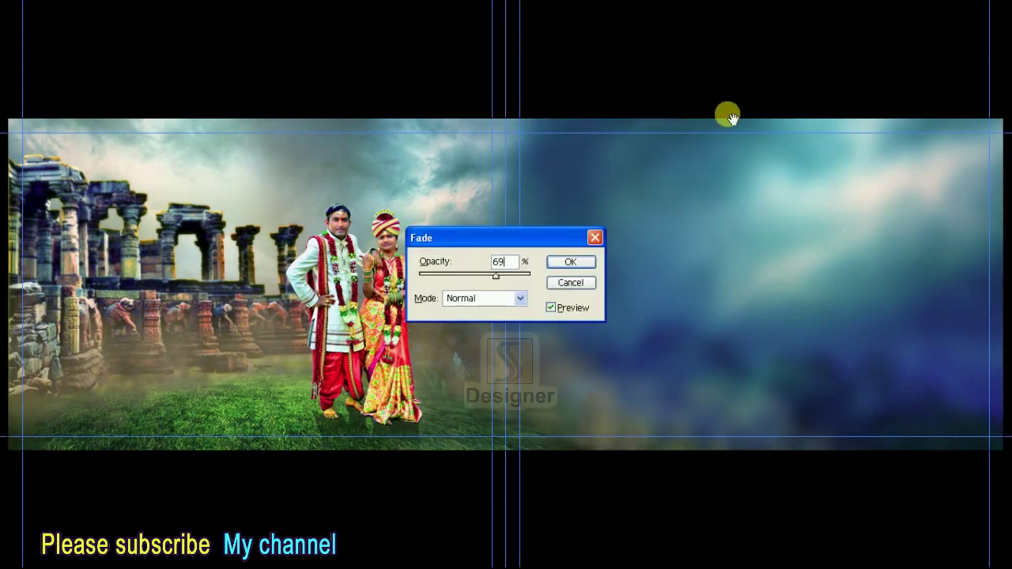
key(Return)
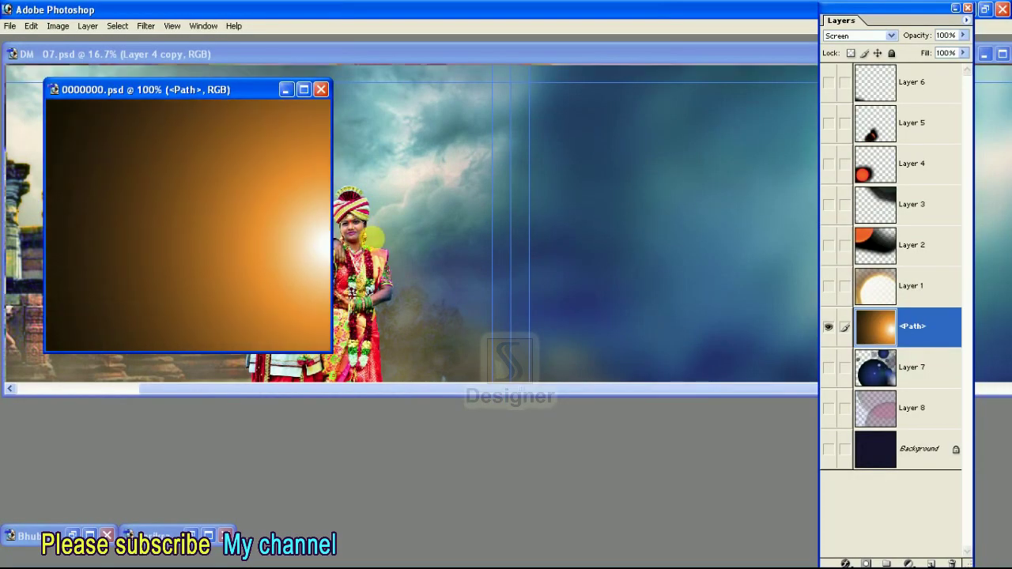
Bring the orange glow into the wedding composite and move it below the couple layer
drag(300, 193, 440, 259)
key(Tab)
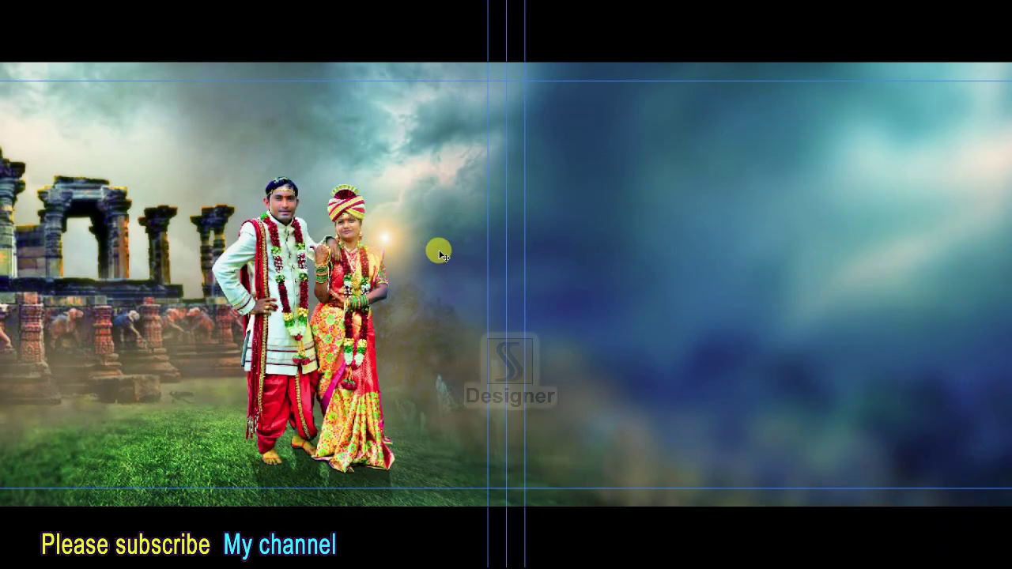
scroll(440, 254, up, 3)
scroll(482, 241, left, 5)
scroll(529, 246, down, 3)
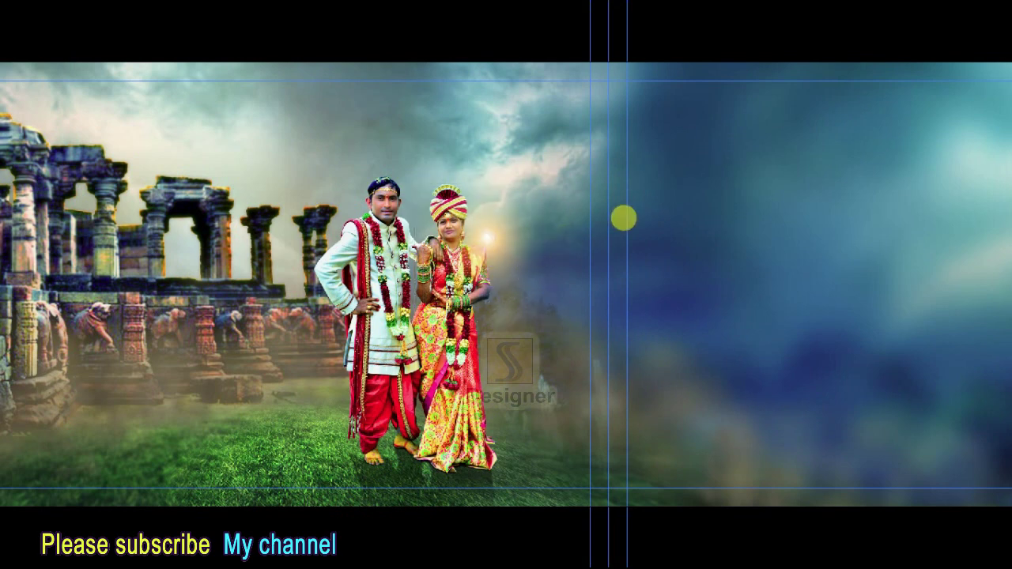
key(Tab)
key(ctrl+bracketleft)
key(ctrl+bracketleft)
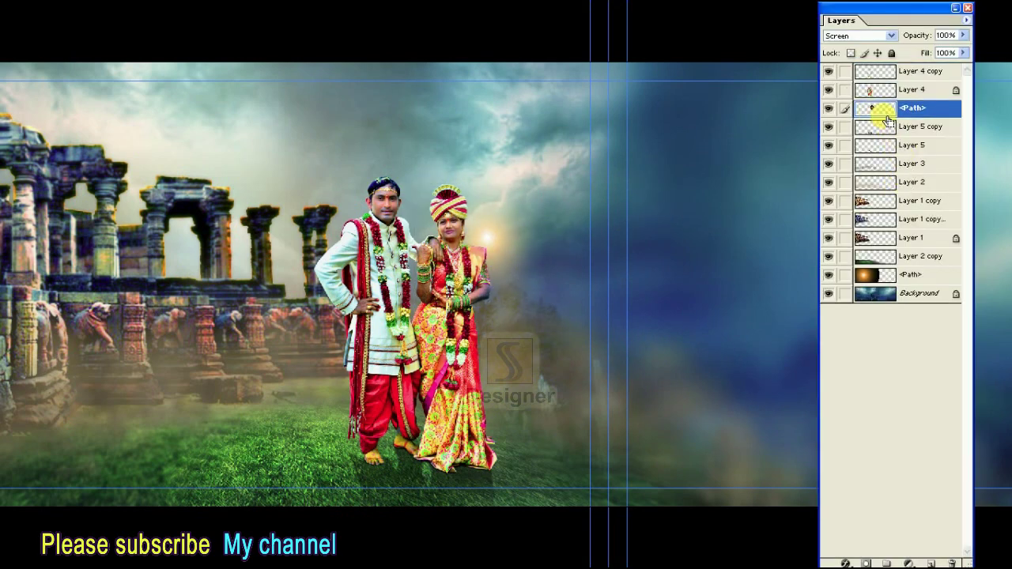
Enlarge the glow and position it beside the bride with Free Transform
key(ctrl+t)
drag(511, 285, 498, 314)
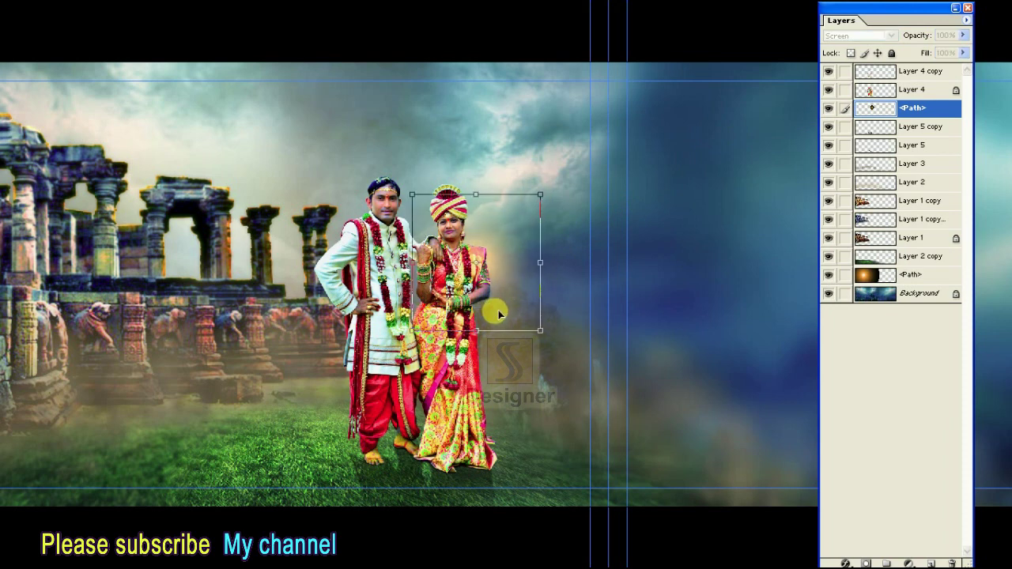
drag(540, 194, 576, 146)
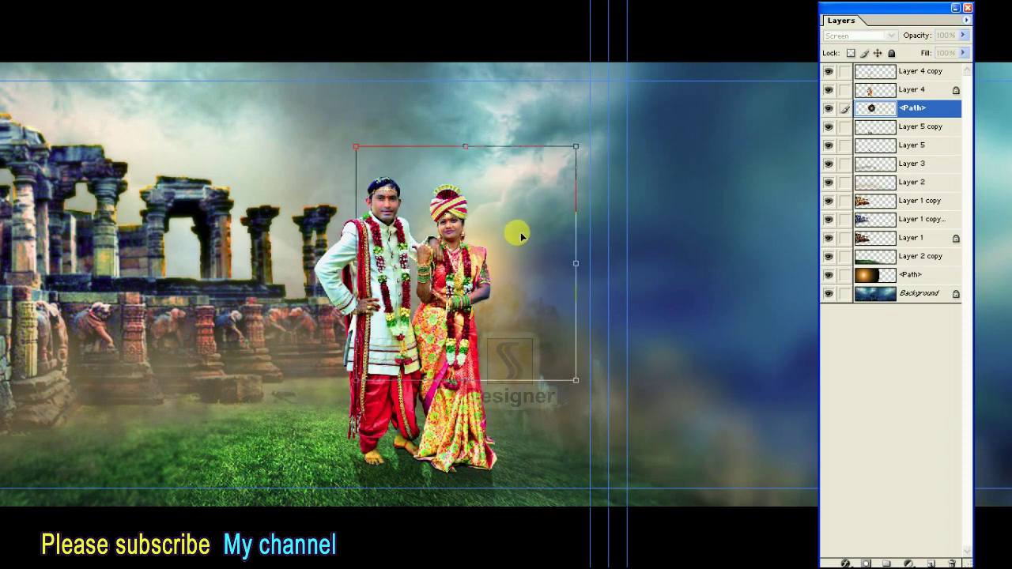
drag(521, 236, 505, 239)
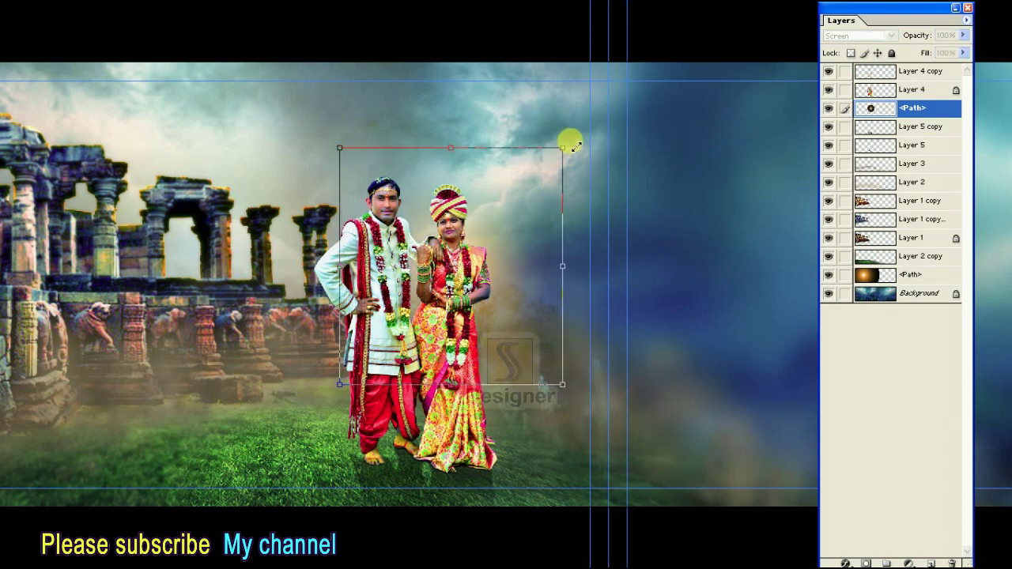
drag(574, 146, 589, 123)
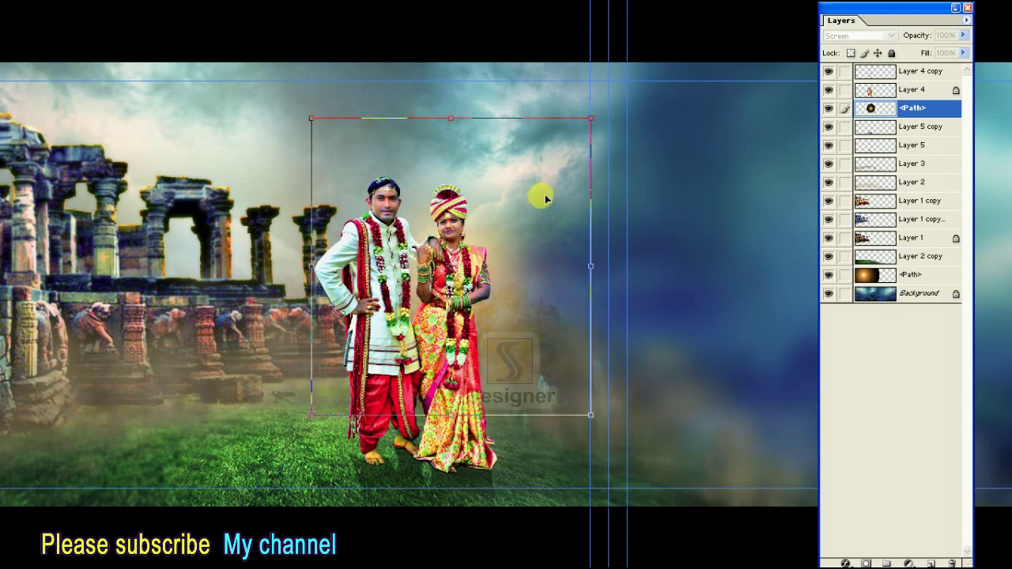
drag(590, 117, 585, 124)
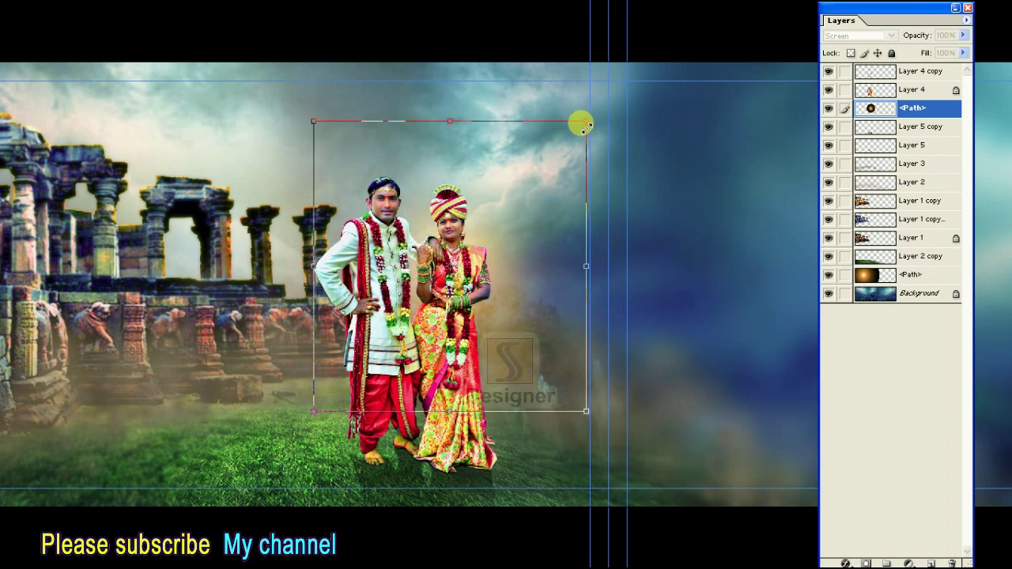
drag(585, 126, 585, 125)
key(Return)
key(ctrl+plus)
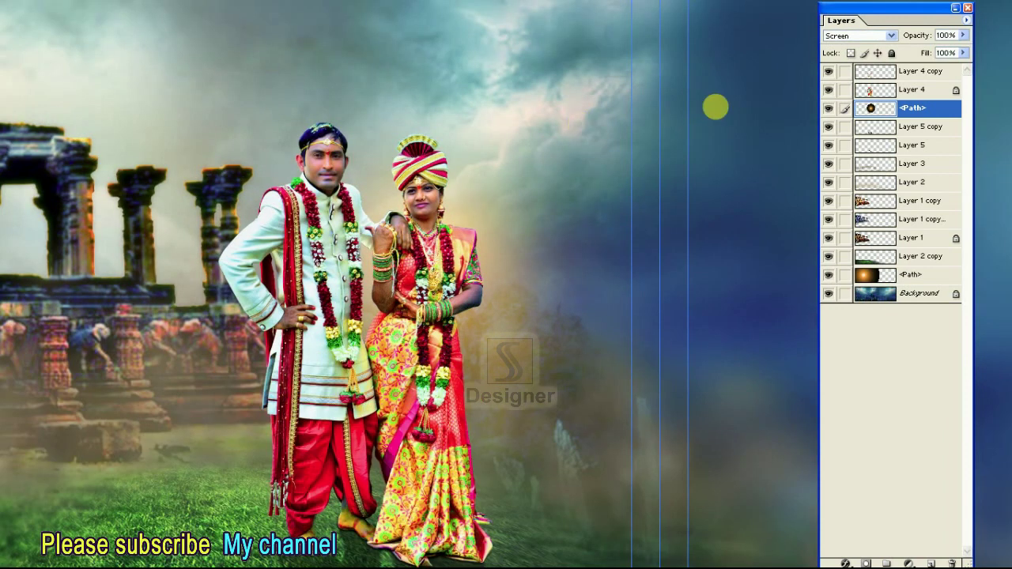
Duplicate the glow, bring the copy to the top, and shrink it beside the bride's shoulder
click(966, 22)
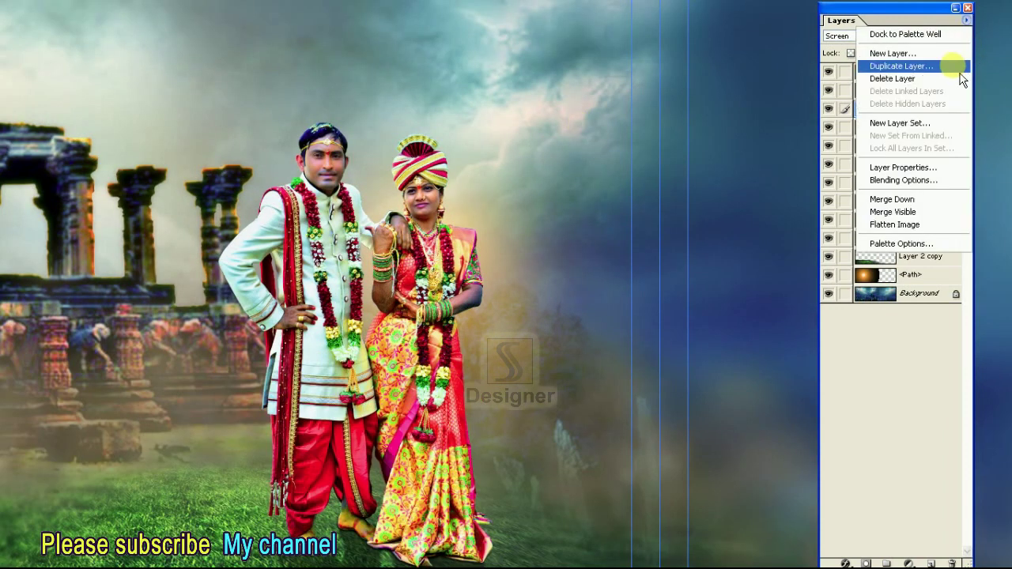
click(957, 67)
click(637, 238)
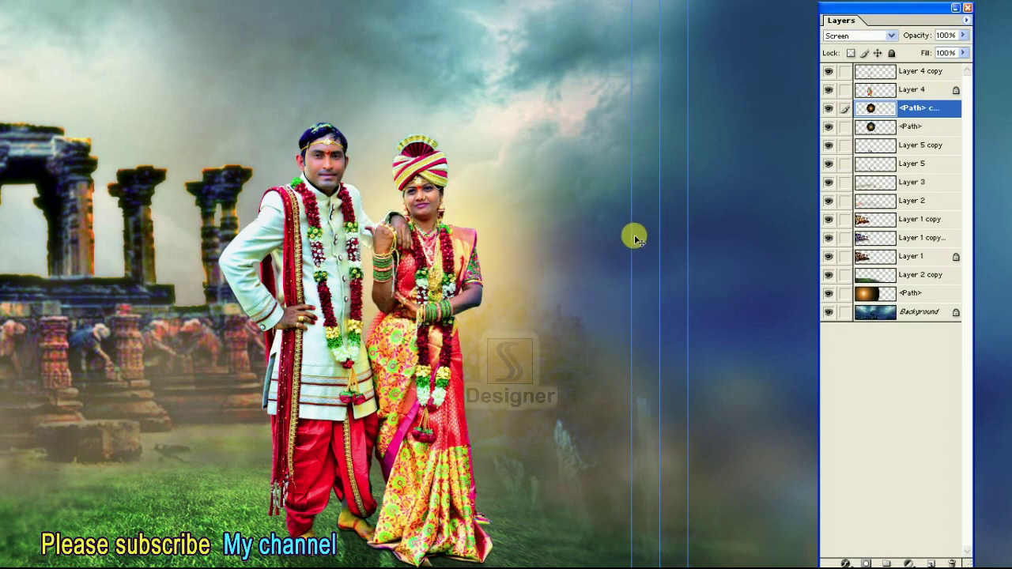
key(ctrl+shift+bracketright)
key(ctrl+t)
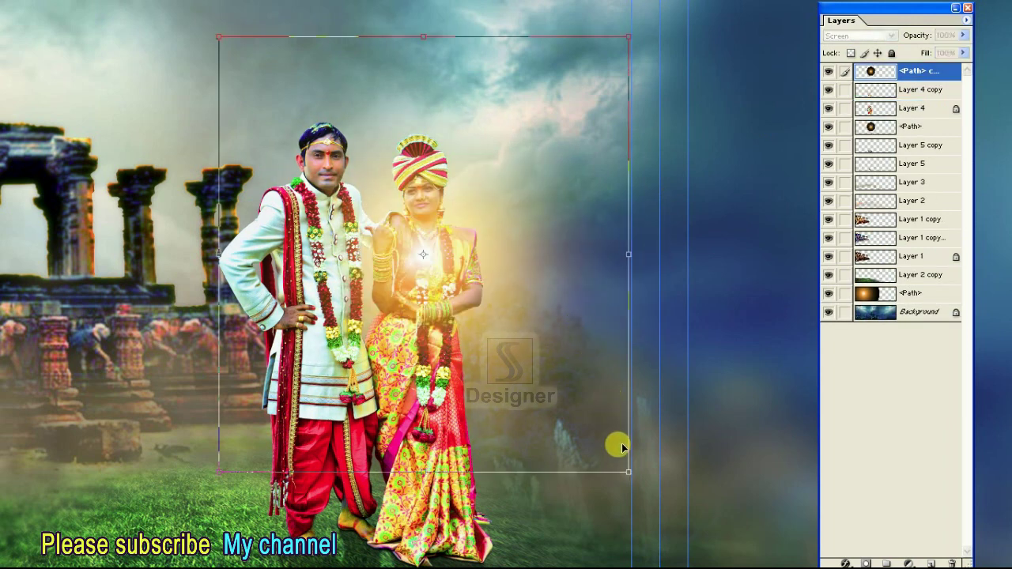
drag(626, 471, 497, 339)
drag(443, 265, 501, 271)
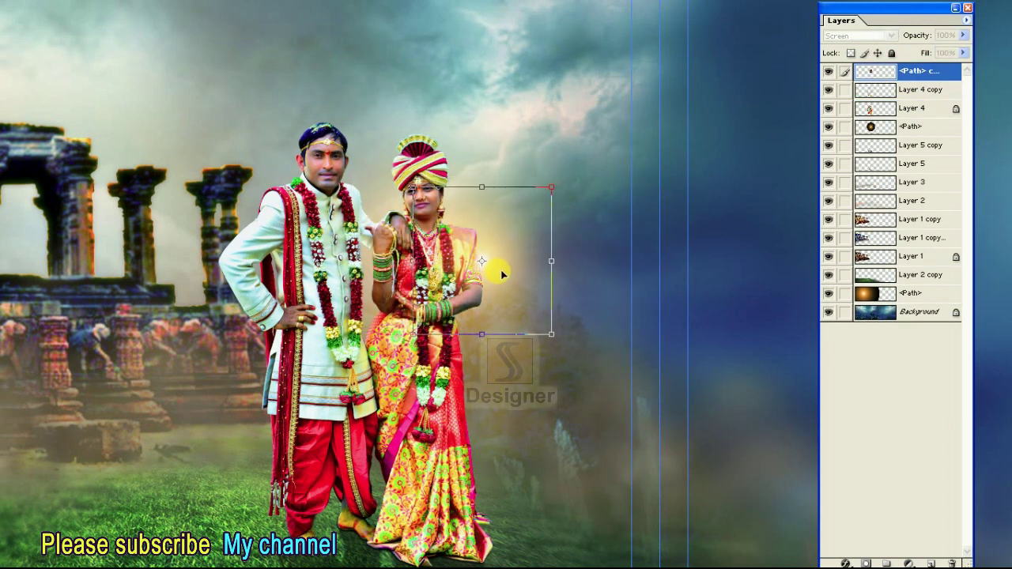
drag(550, 187, 533, 206)
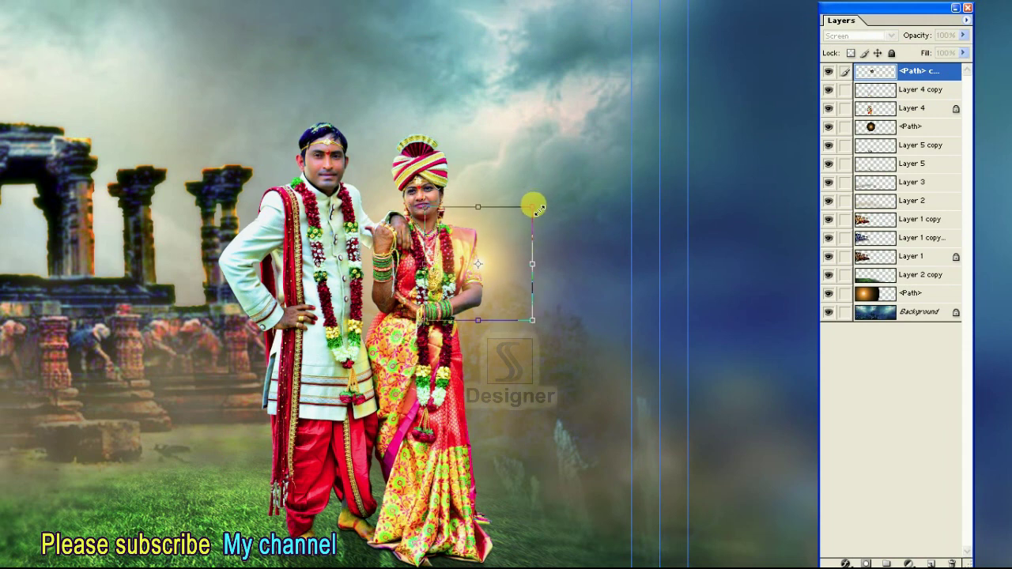
drag(511, 250, 514, 253)
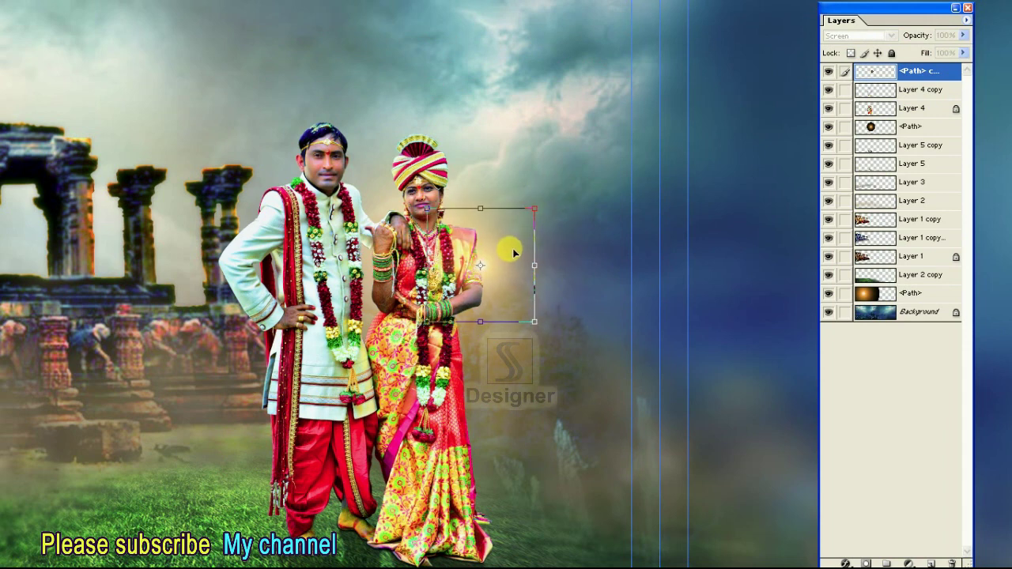
drag(533, 209, 527, 215)
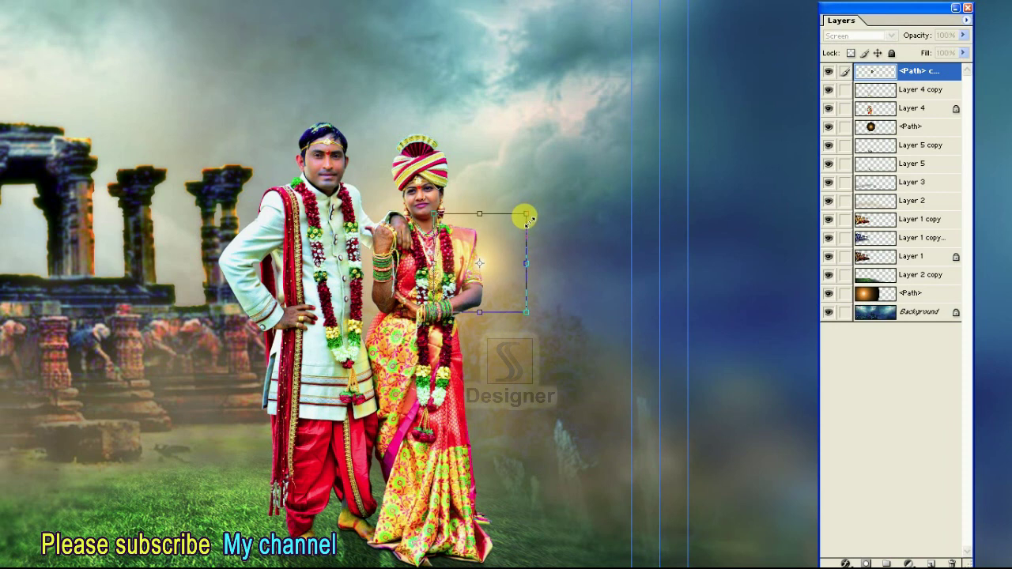
key(Return)
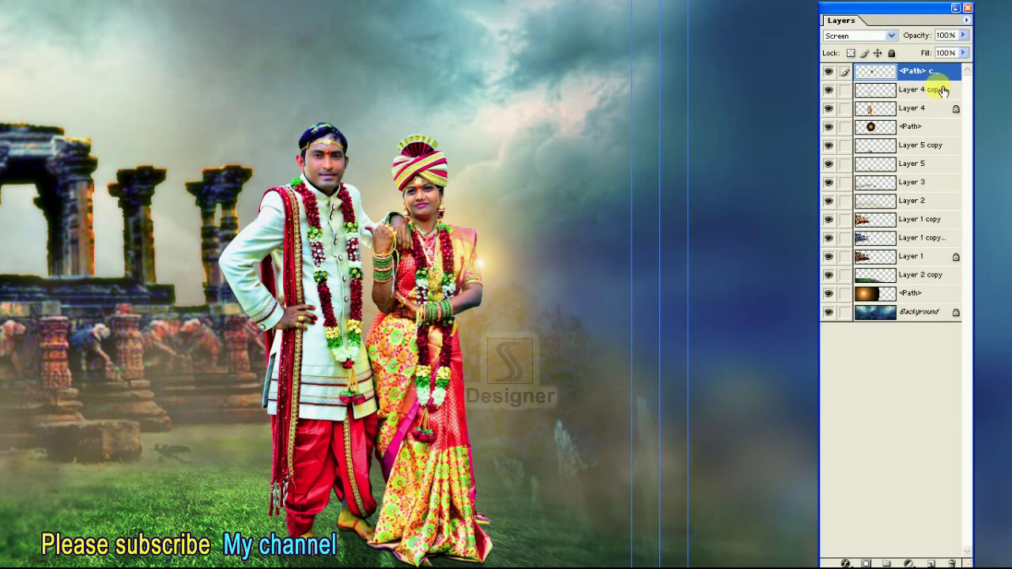
Set the glow copy to 72% opacity and zoom out to fit the whole image
drag(963, 35, 952, 66)
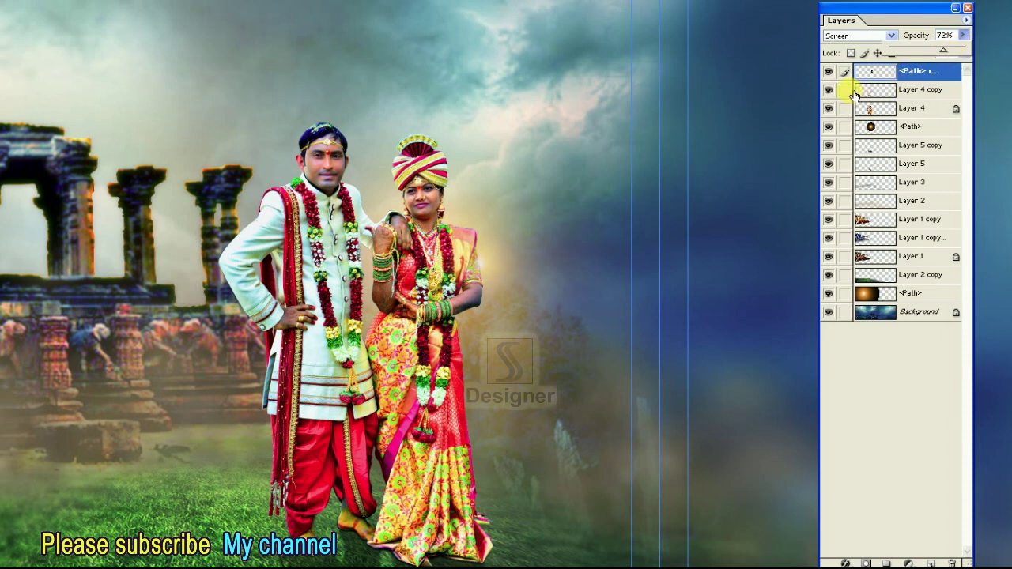
key(Return)
key(ctrl+minus)
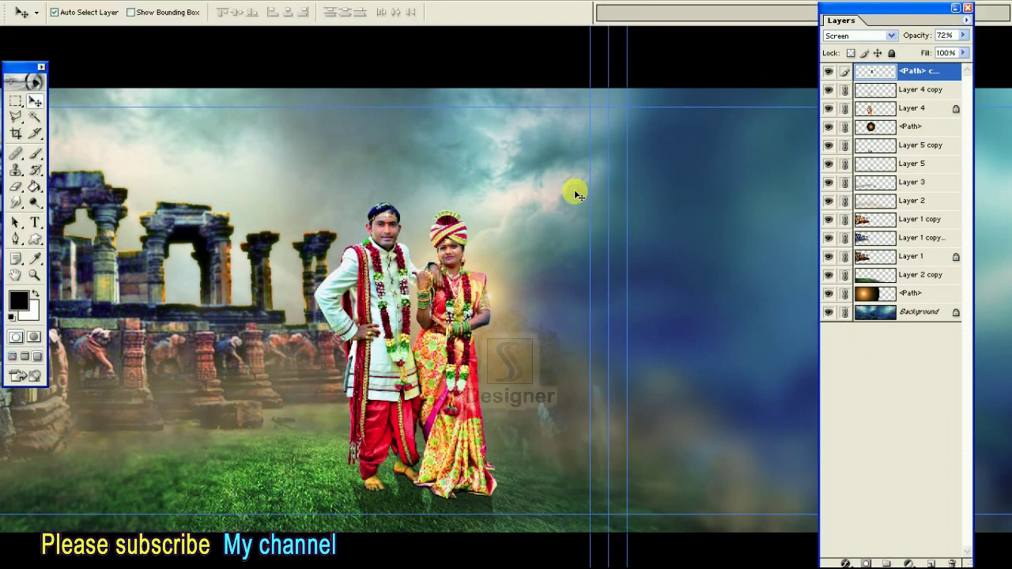
key(Tab)
key(ctrl+minus)
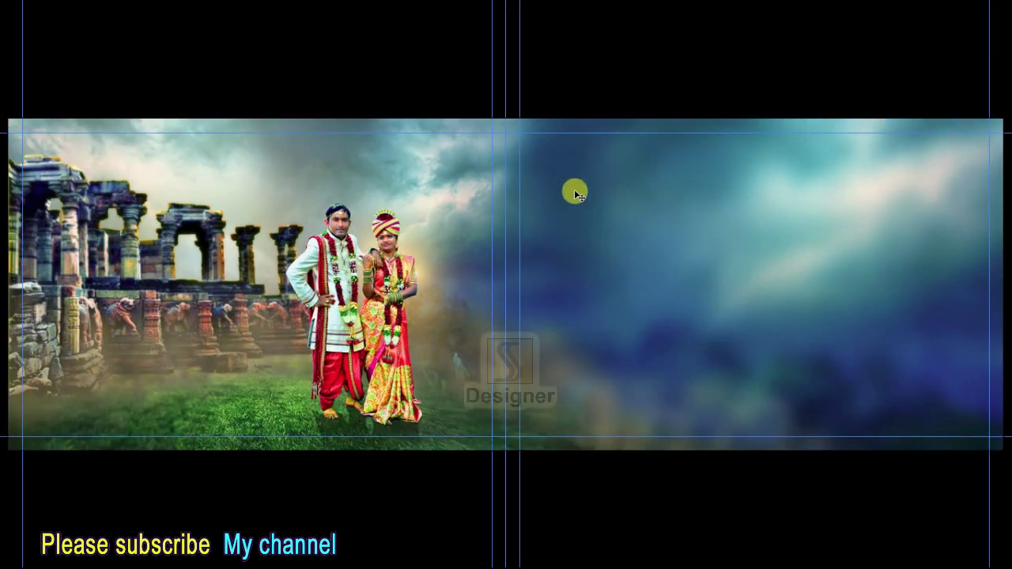
key(super)
key(Escape)
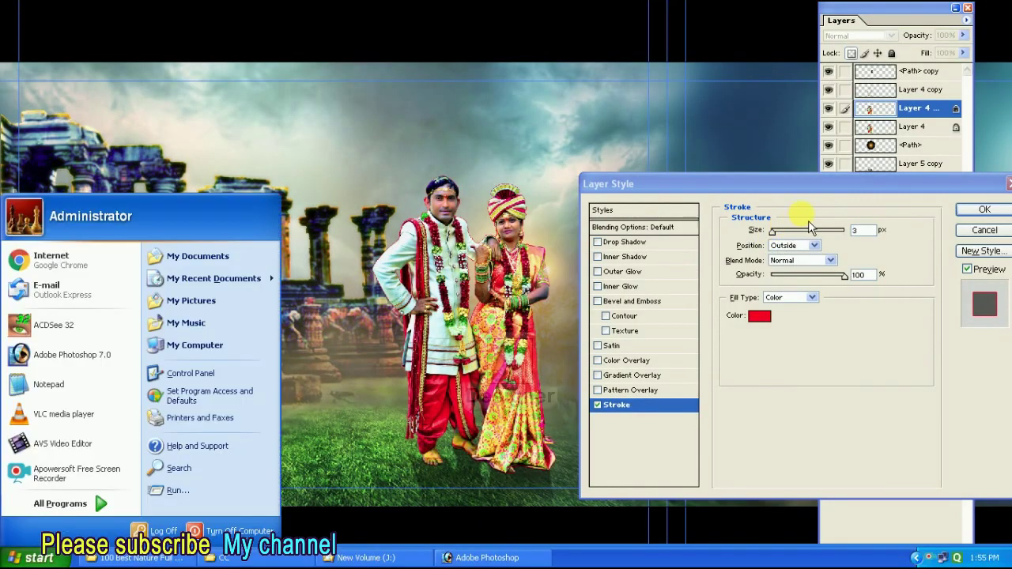
Dismiss the stray menu and dialog, undo an accidental mask, and open the couple layer's Blending Options
click(1004, 206)
click(984, 209)
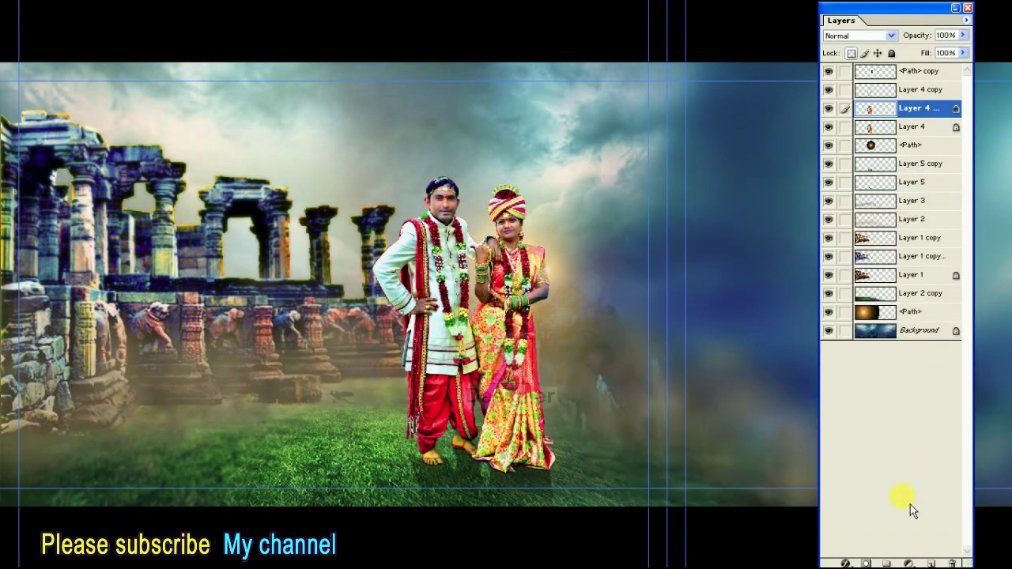
click(867, 563)
key(ctrl+z)
click(845, 562)
click(868, 427)
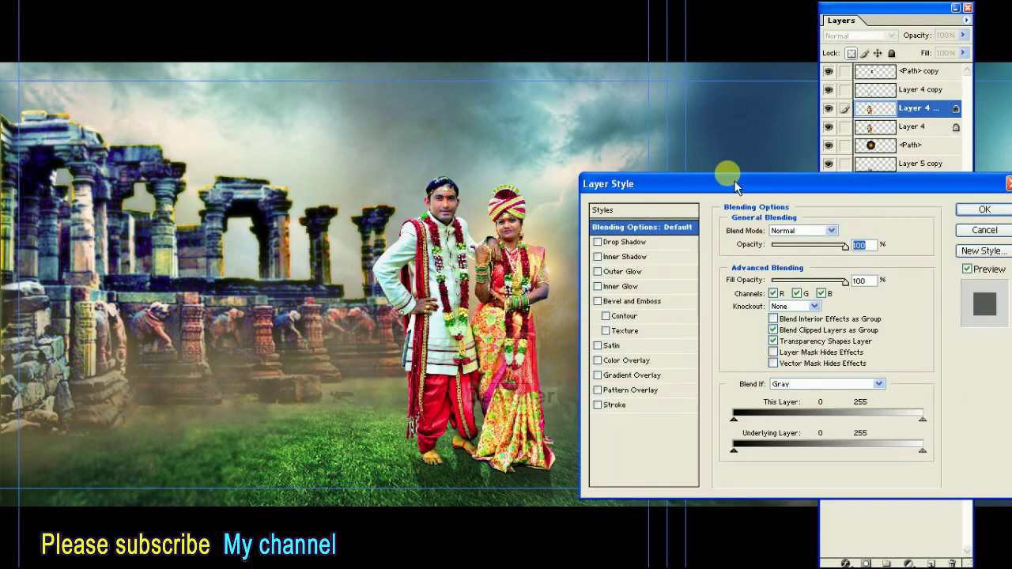
drag(733, 180, 738, 157)
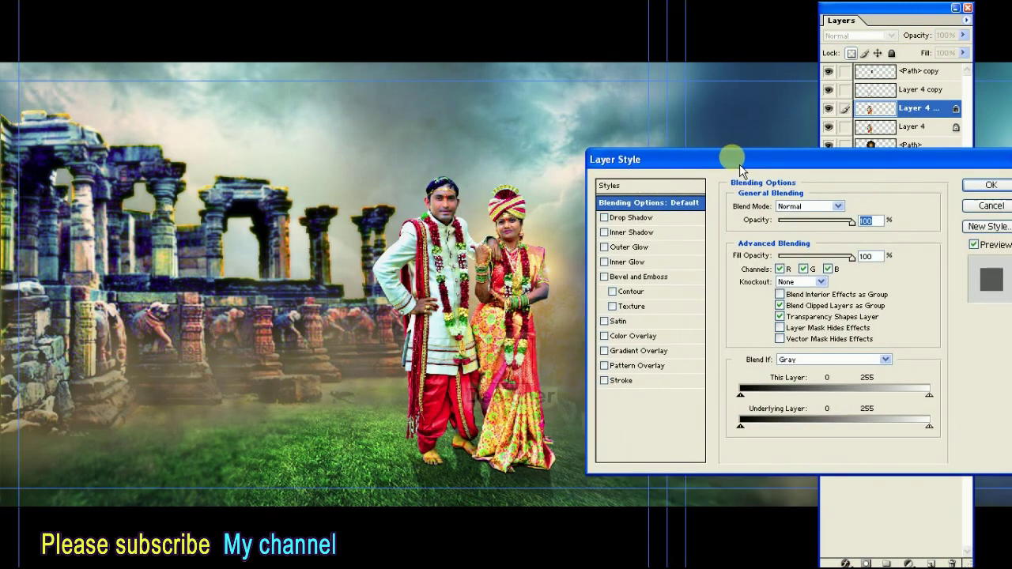
Enable a warm orange Inner Glow in Linear Light at 60% opacity and 20 px size
click(630, 261)
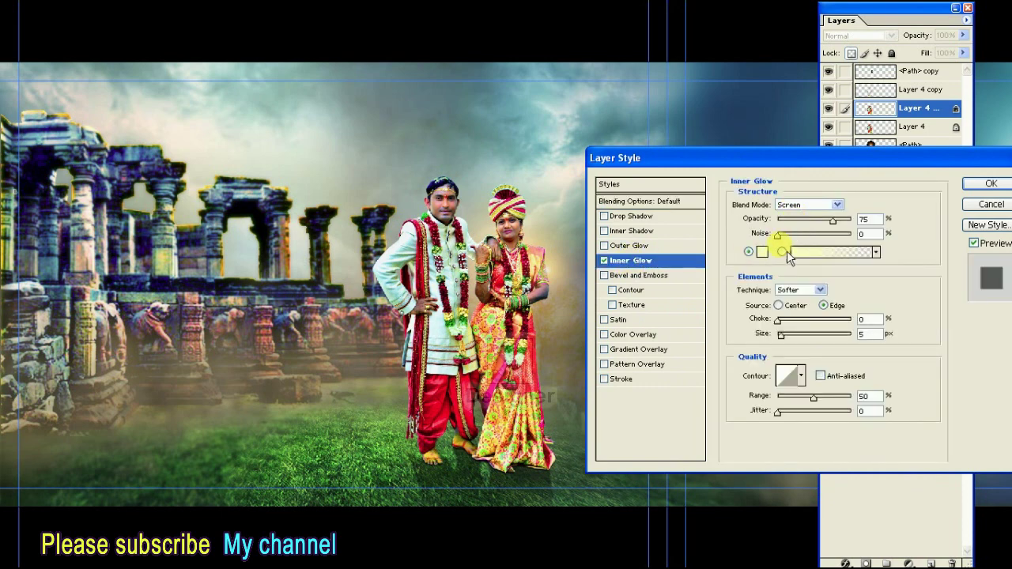
click(762, 251)
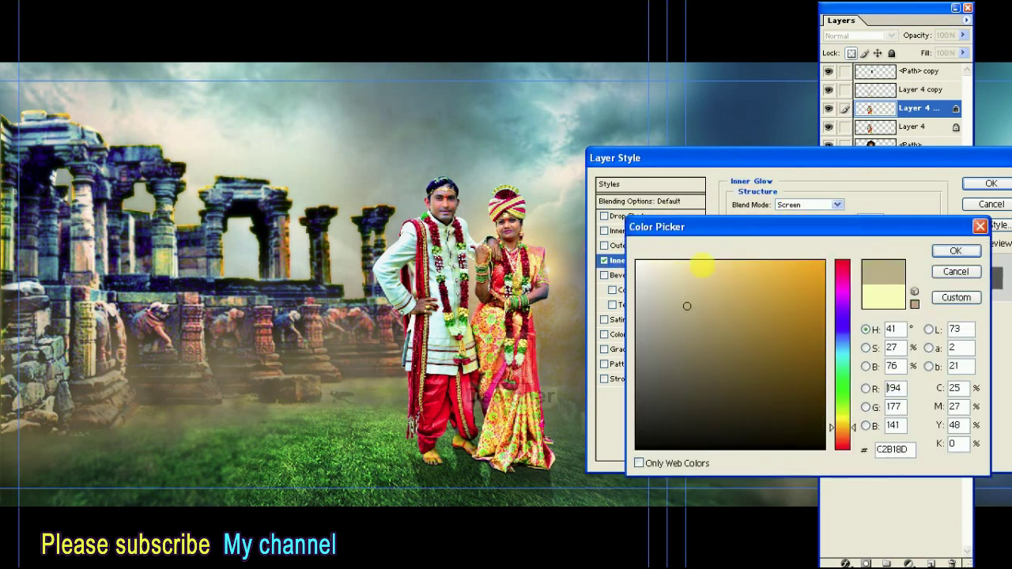
drag(772, 277, 794, 277)
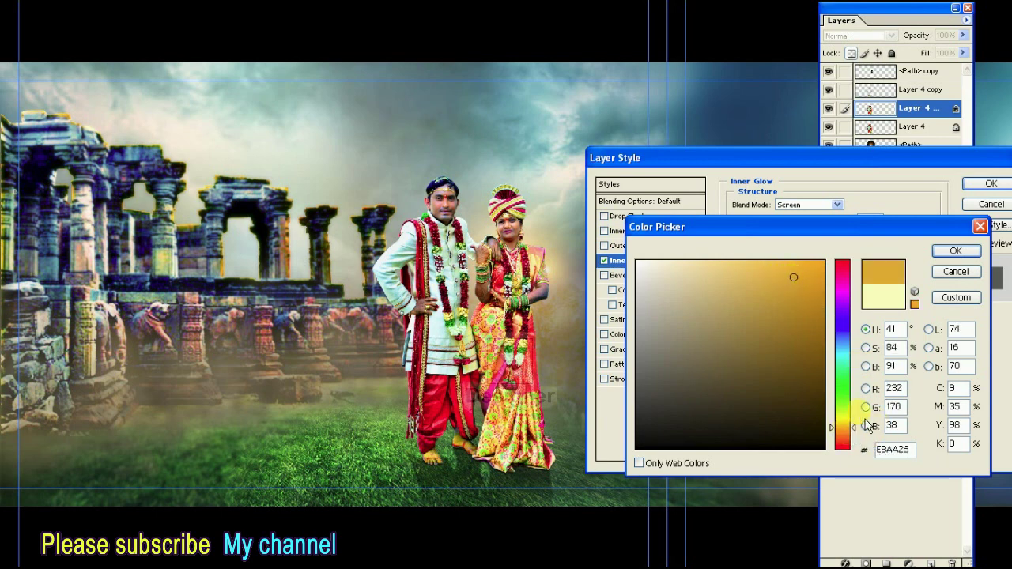
click(953, 251)
drag(799, 349, 804, 348)
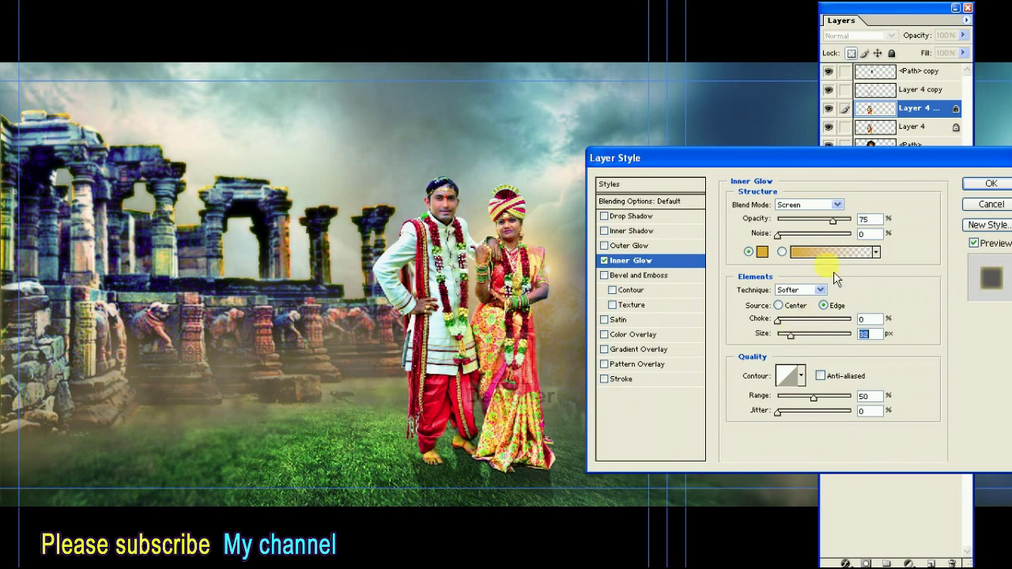
click(835, 204)
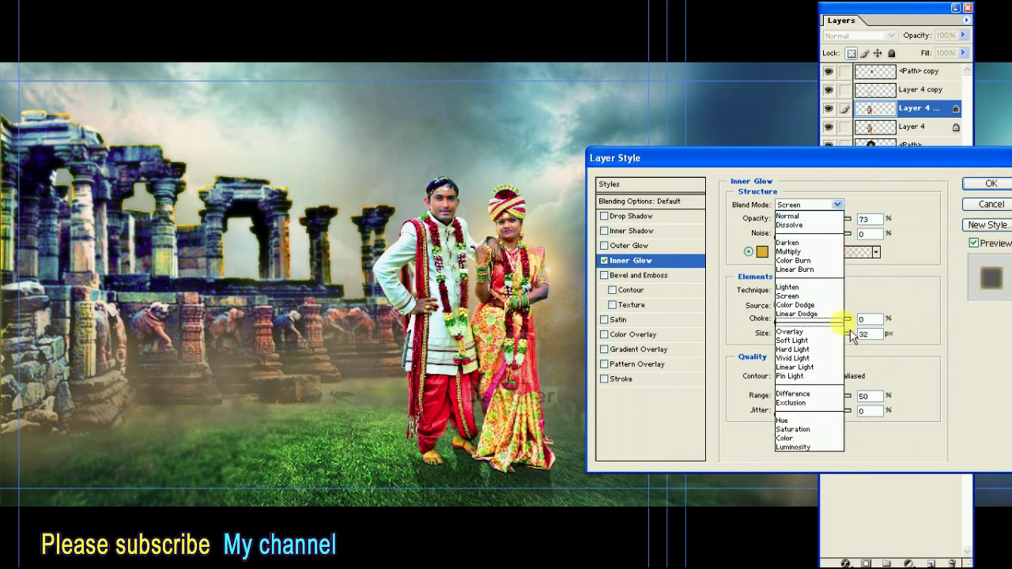
click(811, 373)
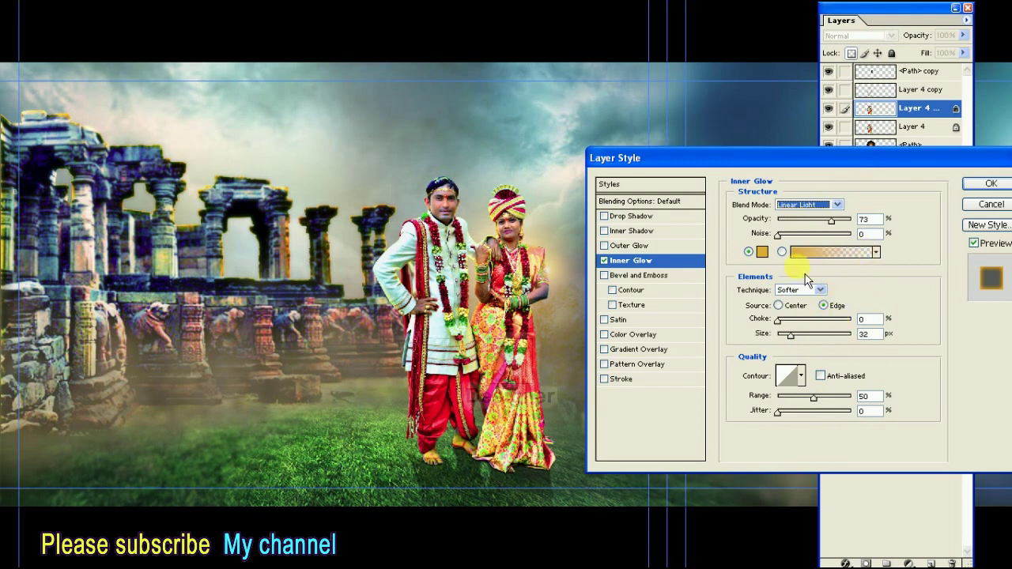
key(Tab)
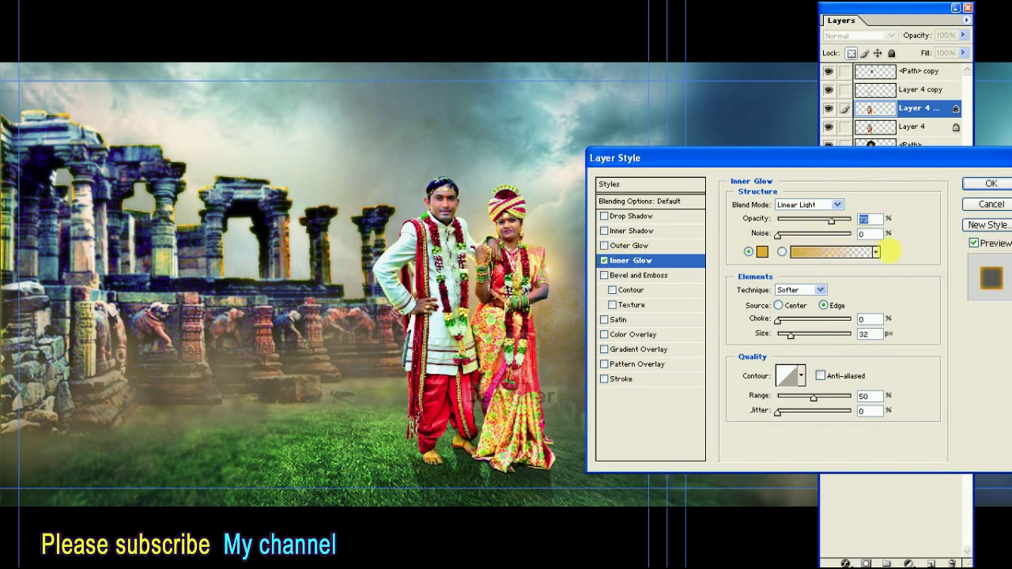
text(60)
text(0)
click(860, 336)
text(20)
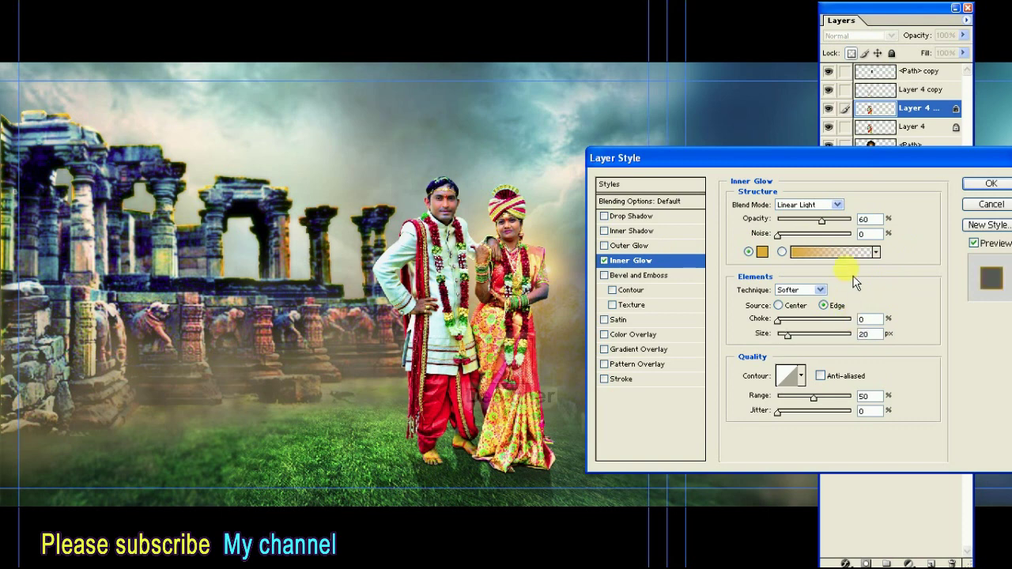
click(984, 187)
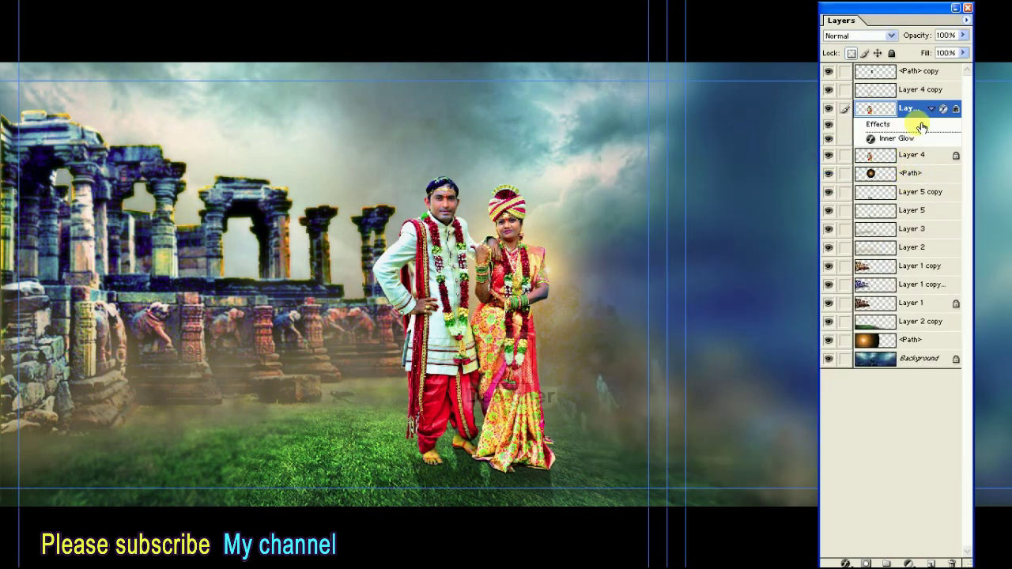
Duplicate the glowing couple layer, merge the copy down, and pick the Eraser tool
click(966, 19)
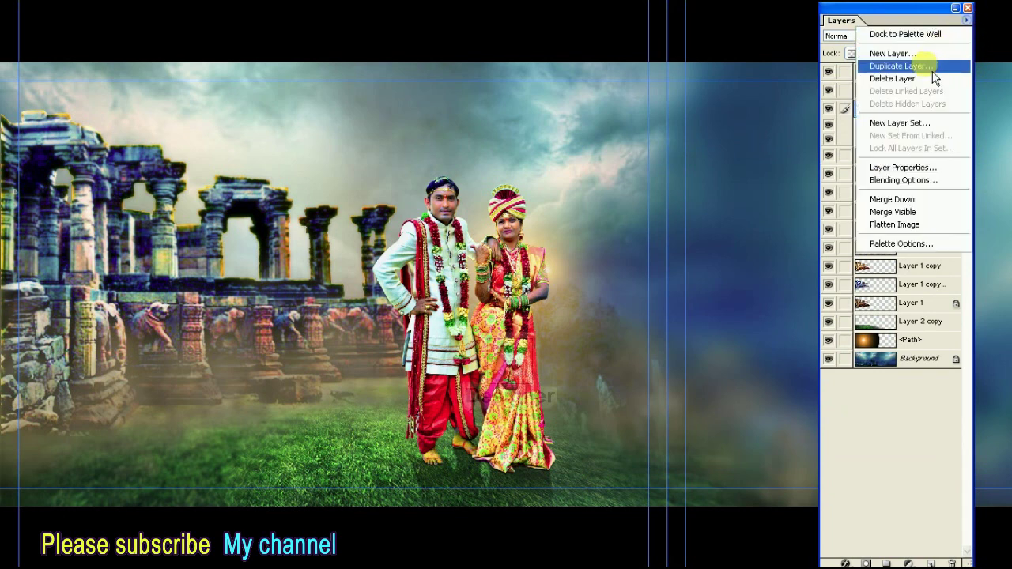
click(932, 65)
click(628, 240)
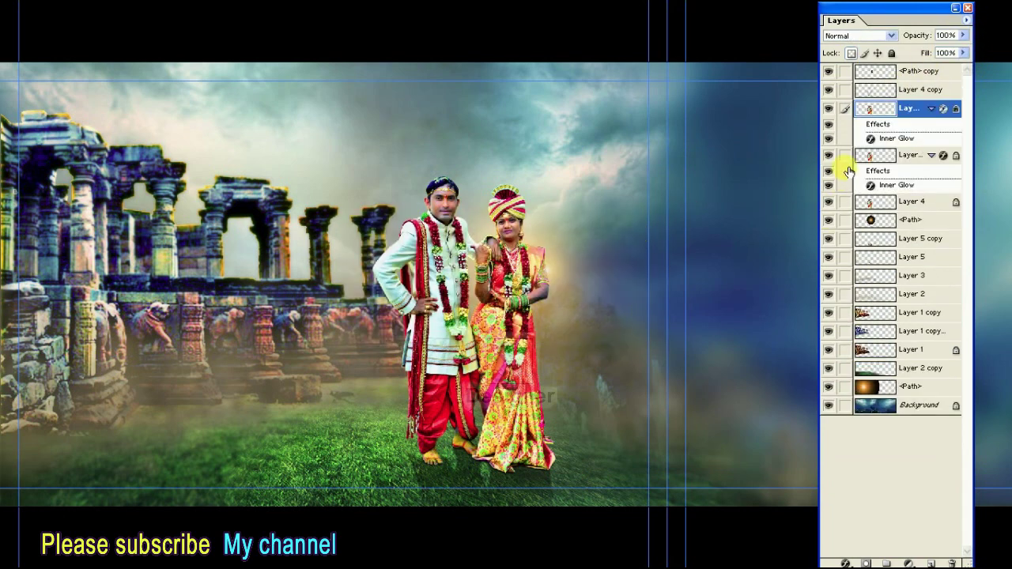
click(966, 20)
click(934, 199)
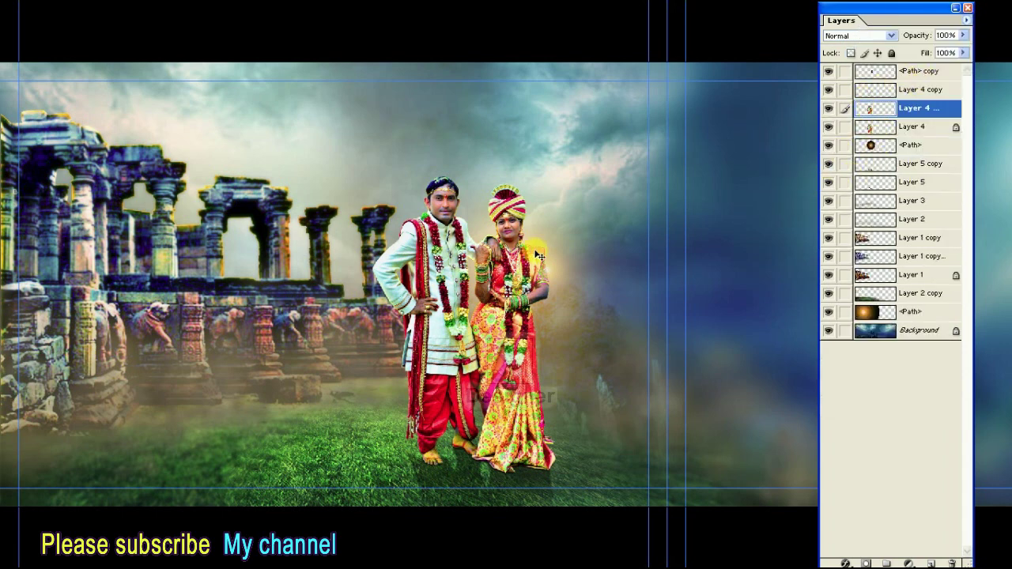
key(Tab)
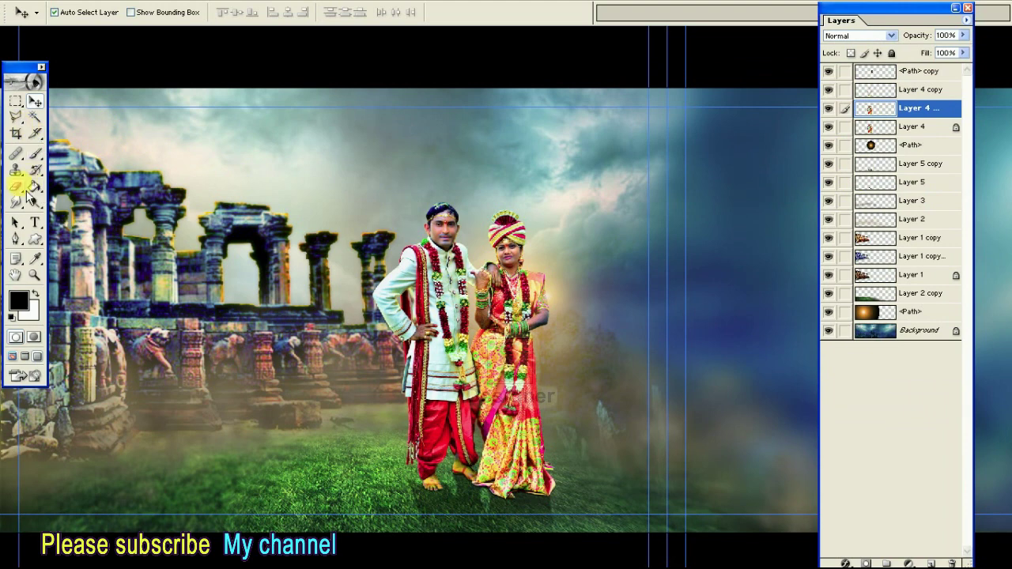
drag(28, 192, 71, 183)
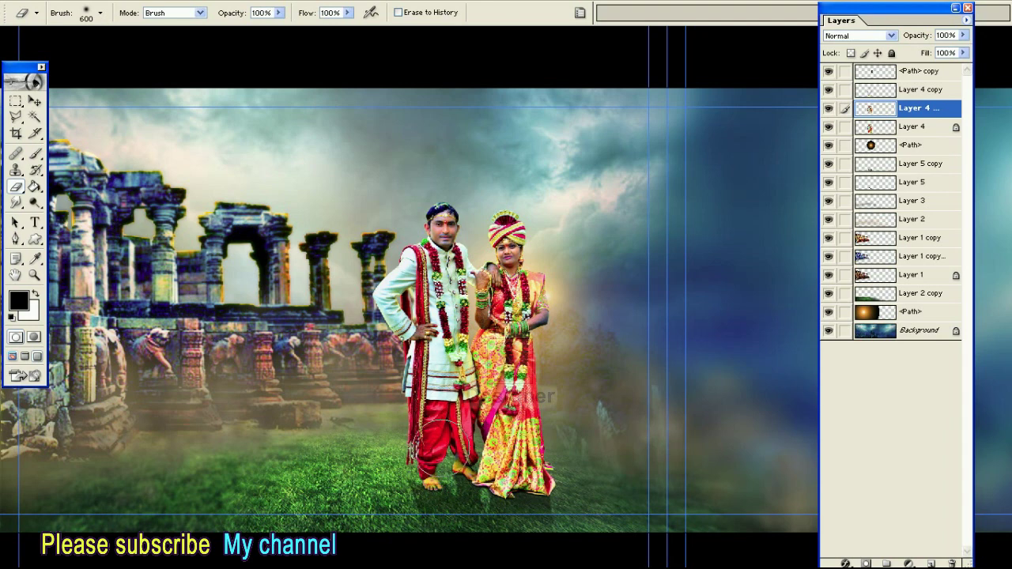
Compare the duplicate couple layer at actual pixels, then fit the whole composite in view
click(829, 109)
click(830, 109)
key(h)
right_click(609, 258)
click(638, 274)
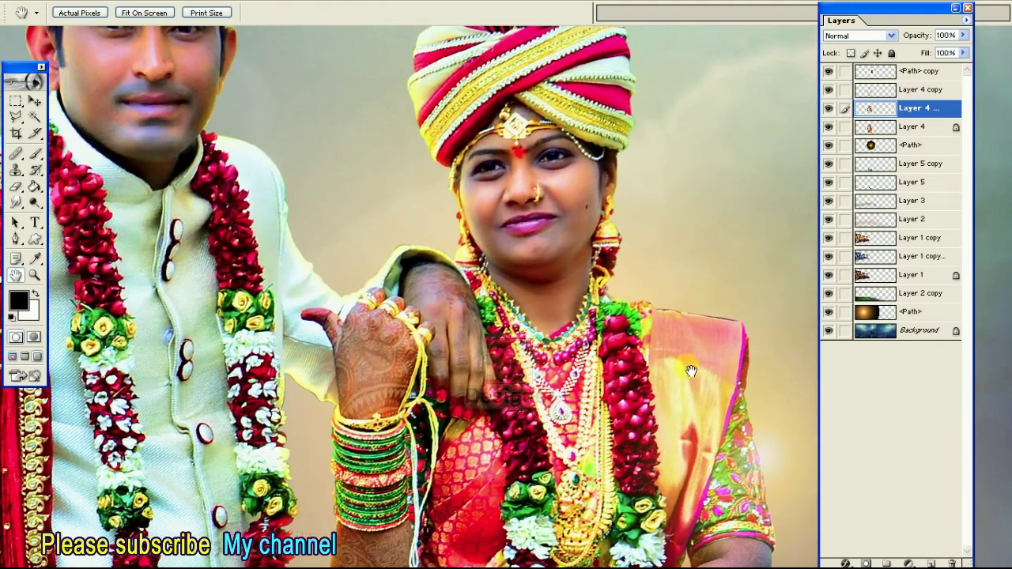
click(831, 113)
alt+click(629, 273)
alt+click(634, 267)
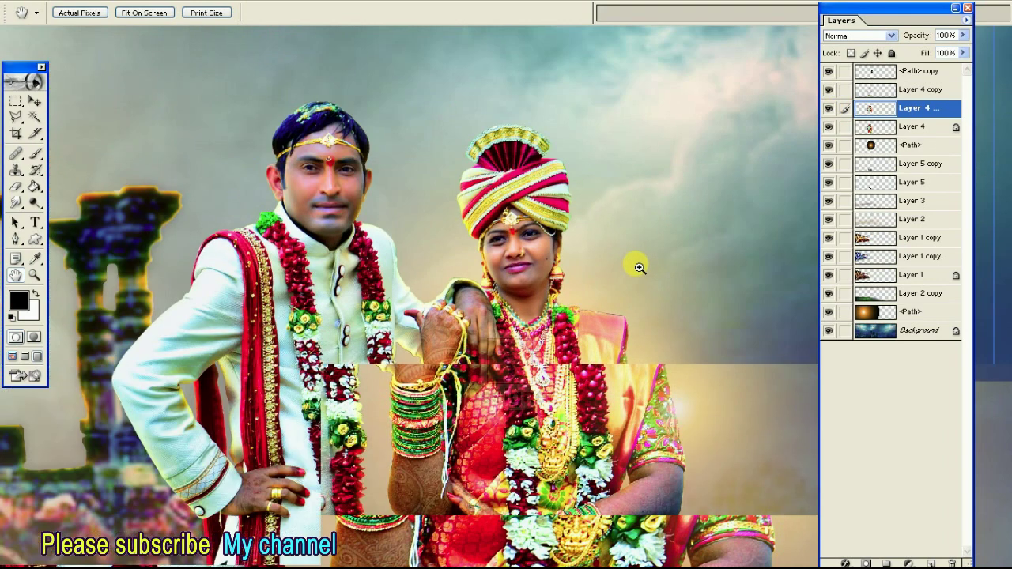
alt+click(638, 264)
alt+click(637, 278)
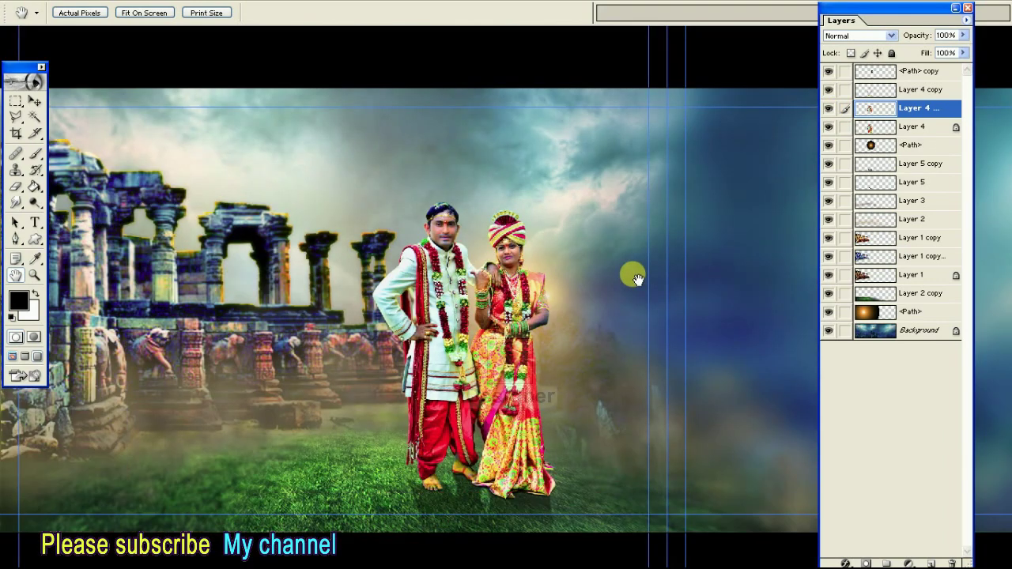
Bring back the Layers panel and select the Background layer
key(Tab)
key(F7)
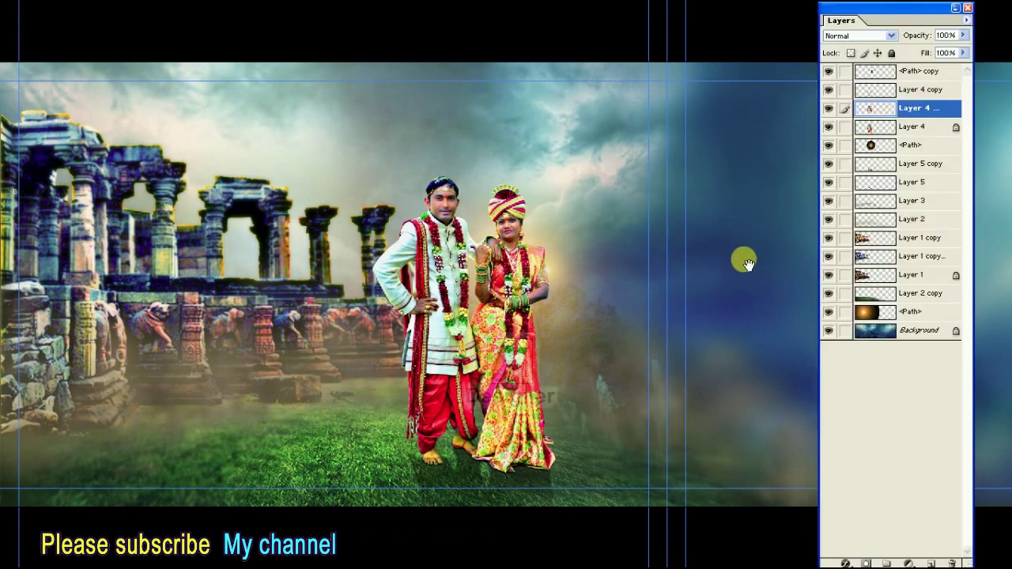
key(super)
key(Escape)
click(887, 333)
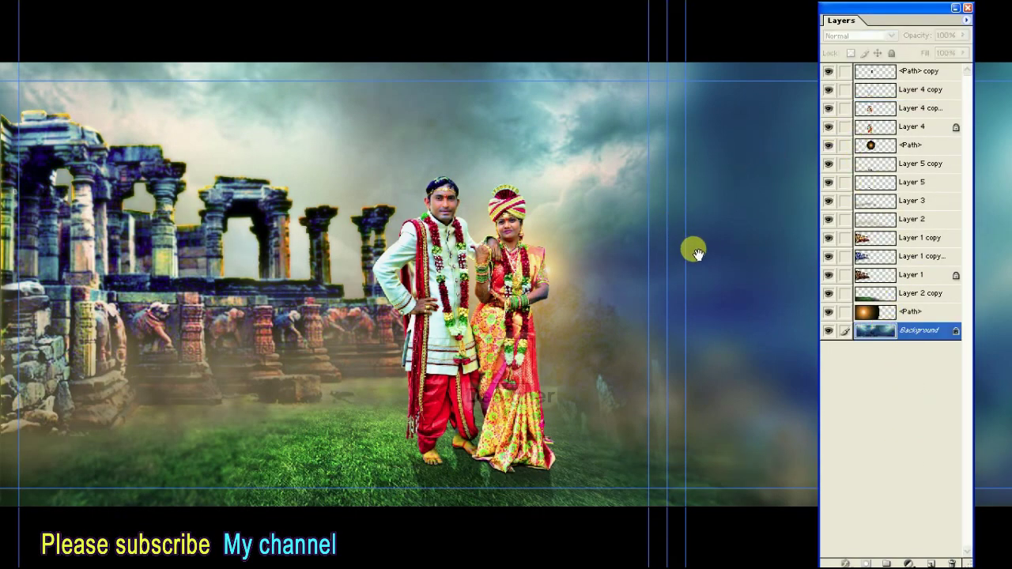
Outline the sky above and right of the couple with the Polygonal Lasso
key(Tab)
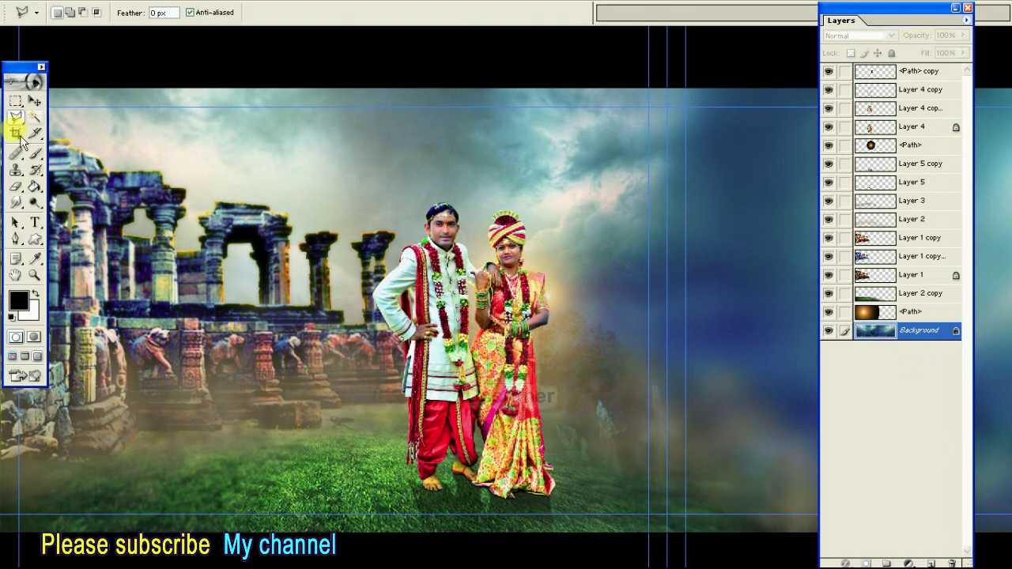
click(15, 118)
click(79, 130)
click(498, 55)
click(401, 151)
click(431, 325)
click(686, 303)
click(787, 107)
double_click(771, 57)
Feather the sky selection by 250 px
right_click(600, 164)
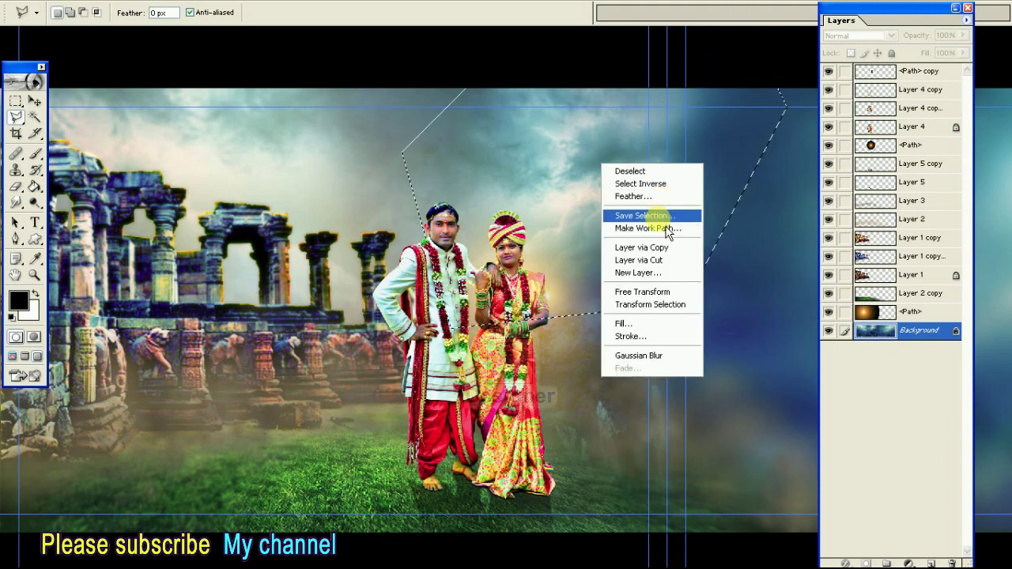
click(644, 198)
text(250)
click(569, 276)
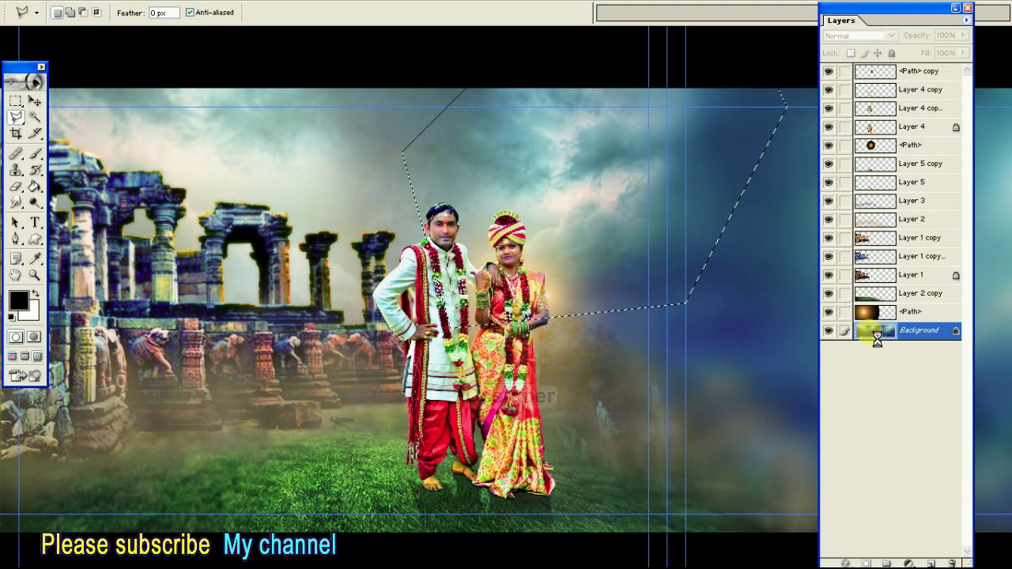
Copy the feathered sky onto its own layer with Soft Light blending
key(v)
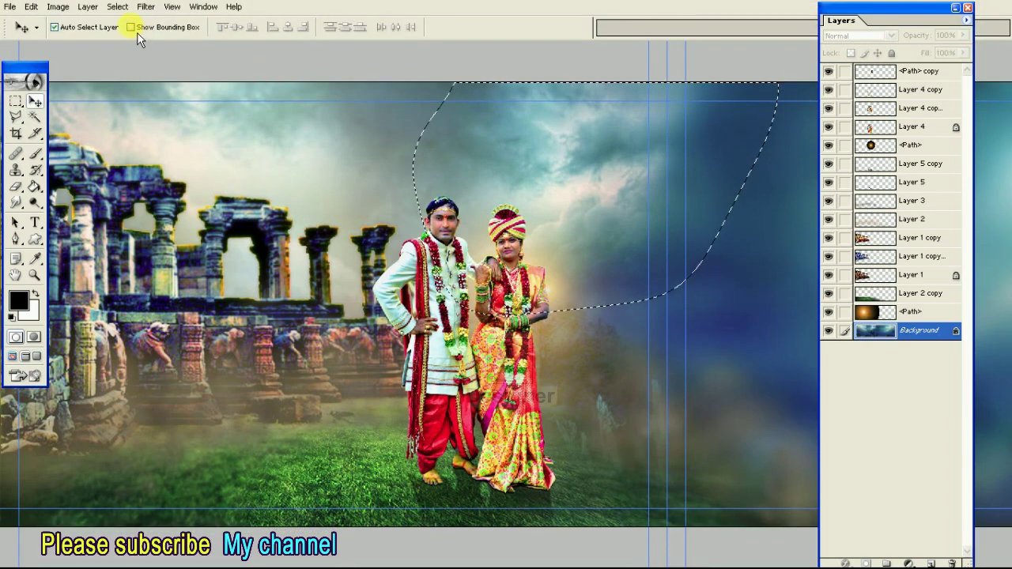
click(88, 6)
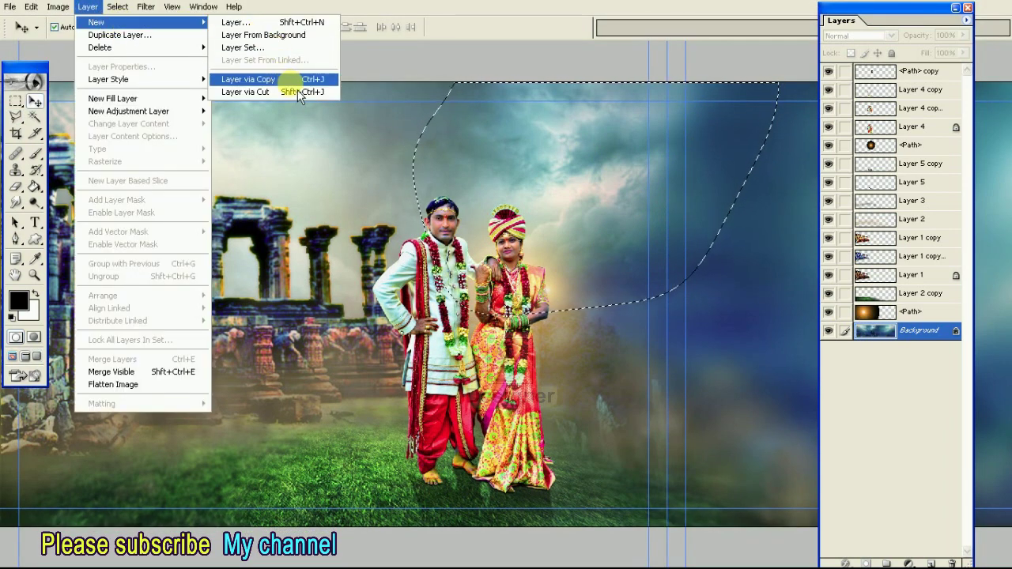
click(291, 83)
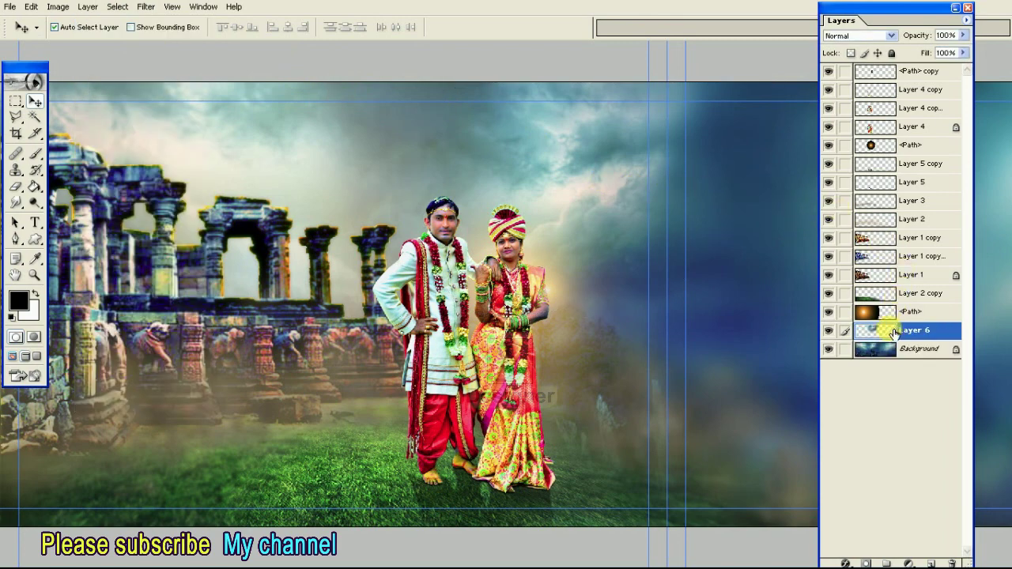
click(858, 35)
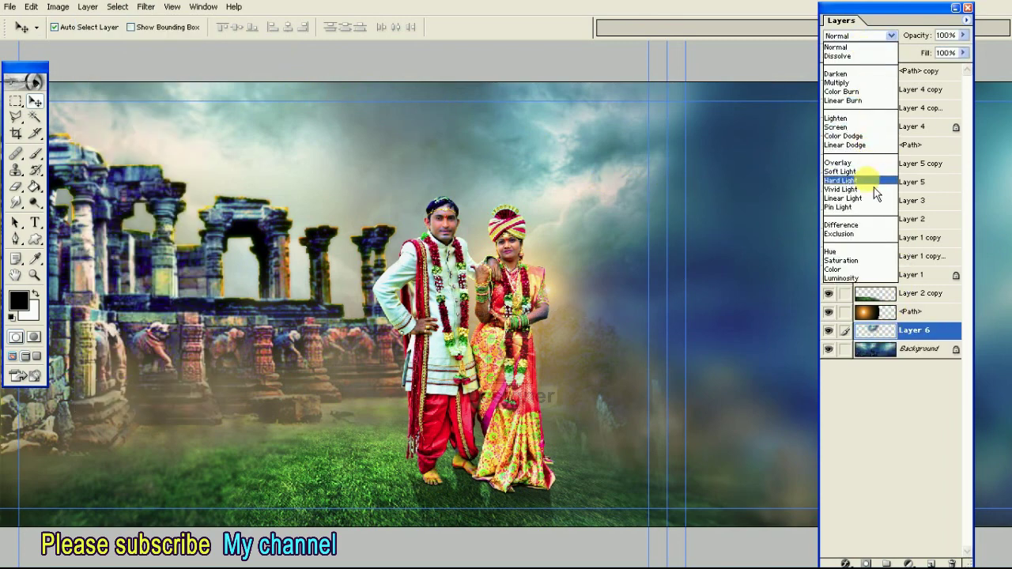
click(850, 172)
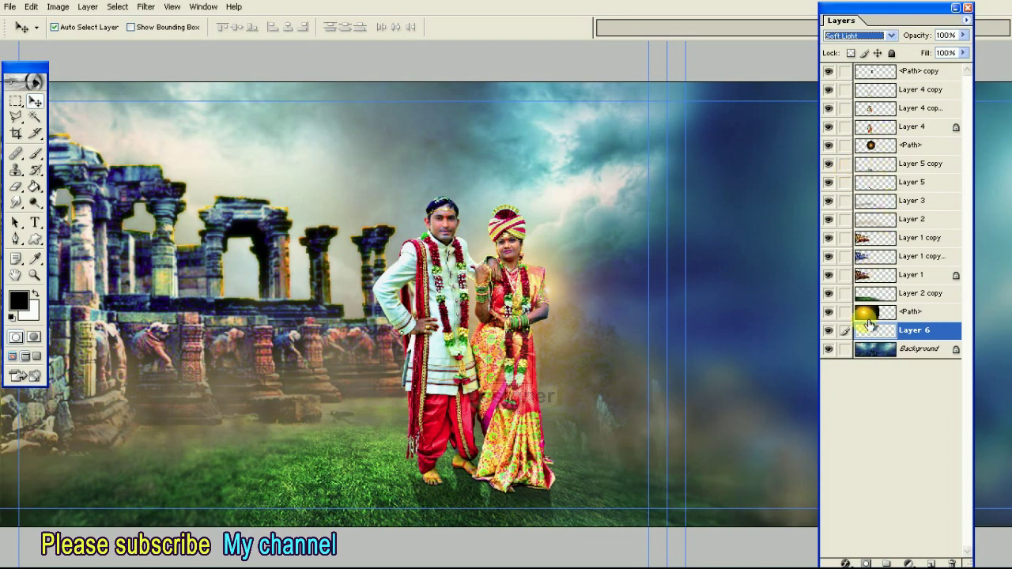
click(840, 336)
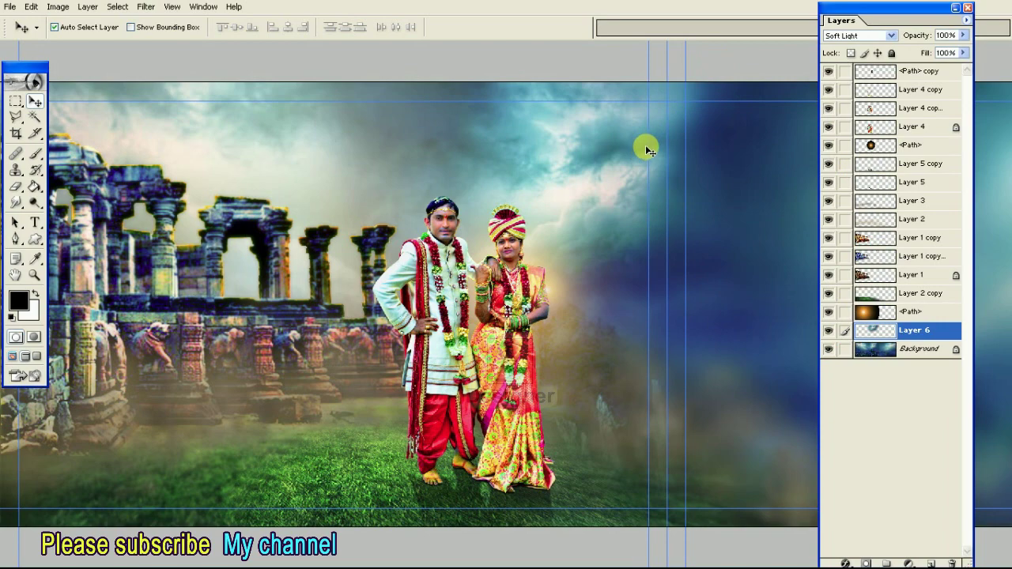
key(ctrl+minus)
key(Tab)
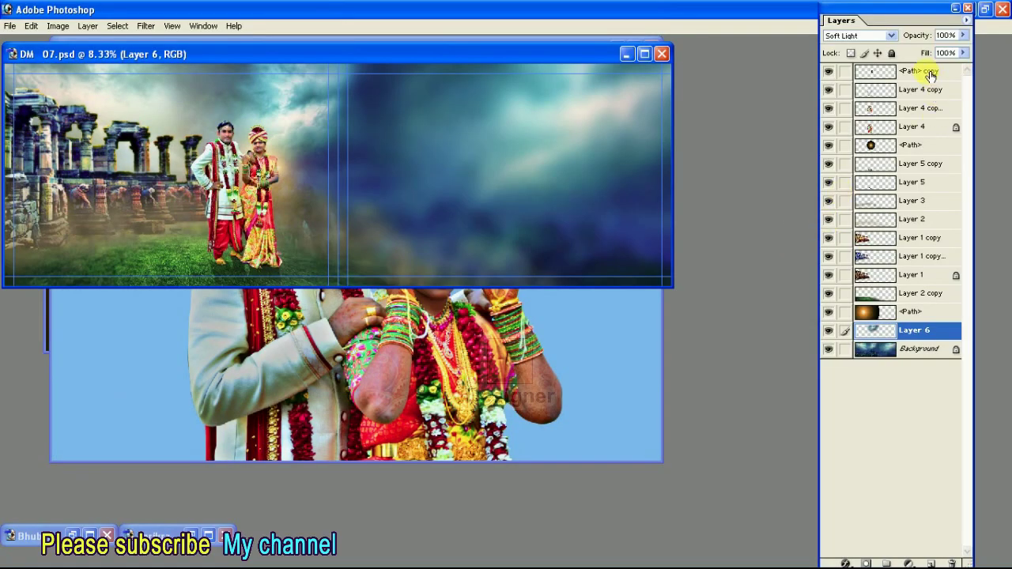
Drag the sunglasses couple photo into the album spread as the top layer
click(929, 74)
click(402, 360)
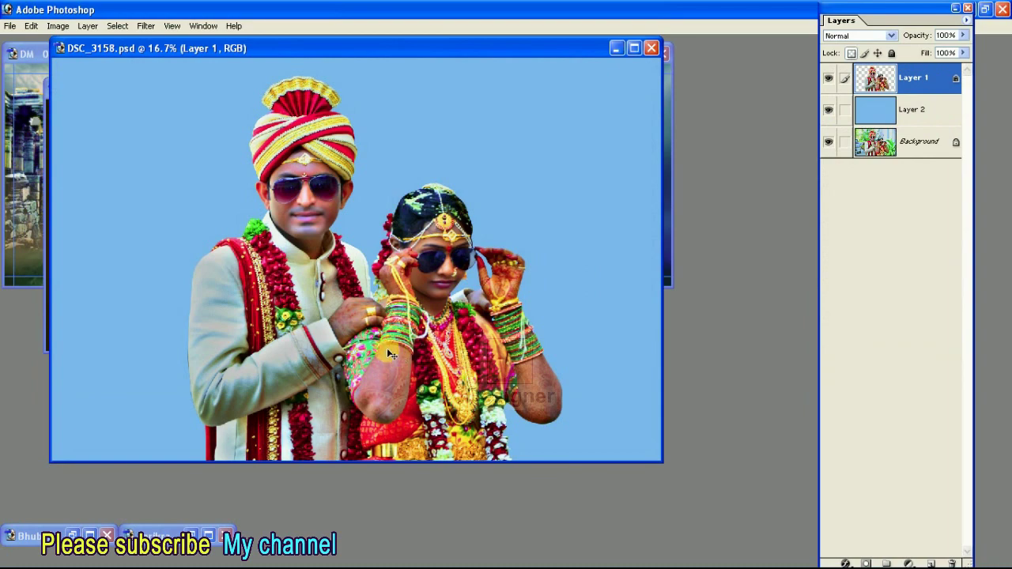
drag(488, 49, 656, 269)
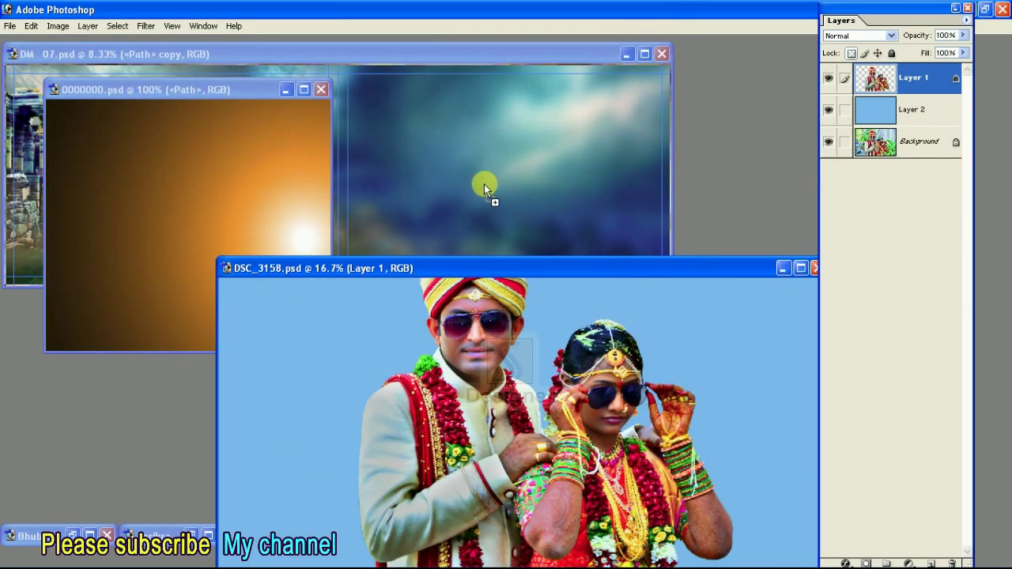
drag(485, 190, 643, 255)
key(f)
key(f)
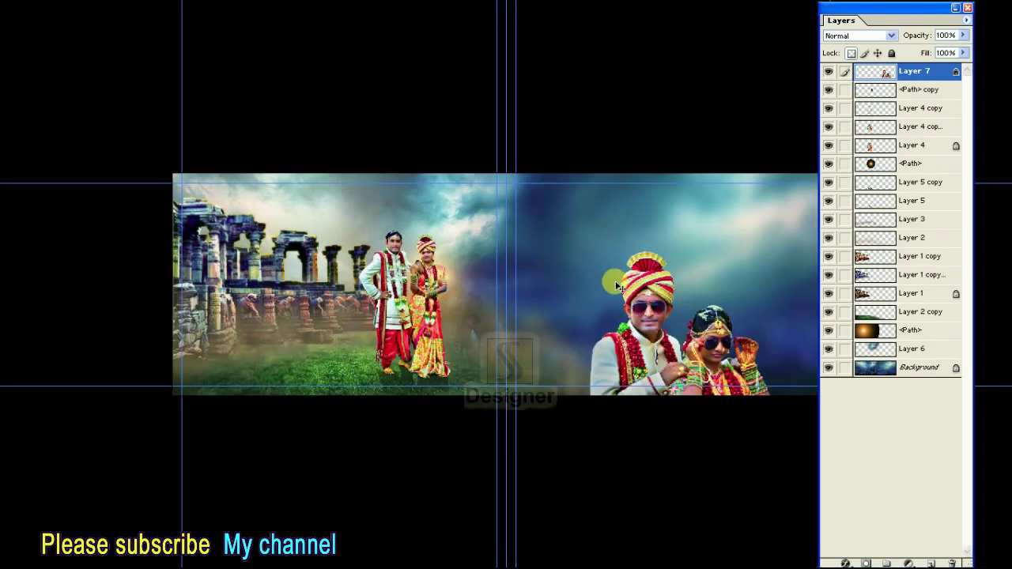
key(Tab)
key(ctrl+plus)
scroll(711, 317, right, 3)
Free Transform the couple onto the right page, tilting and enlarging it
key(ctrl+t)
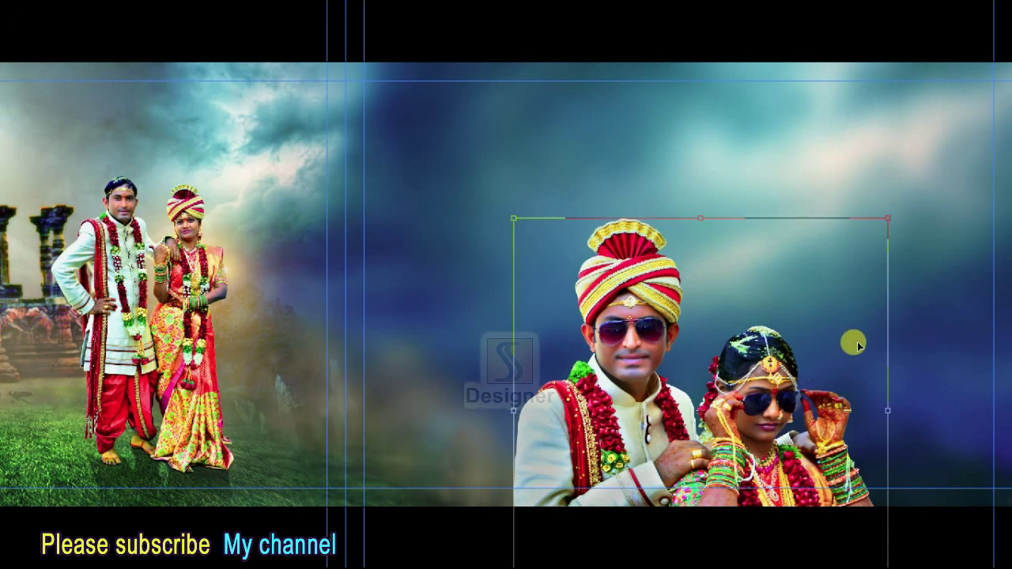
drag(788, 345, 856, 255)
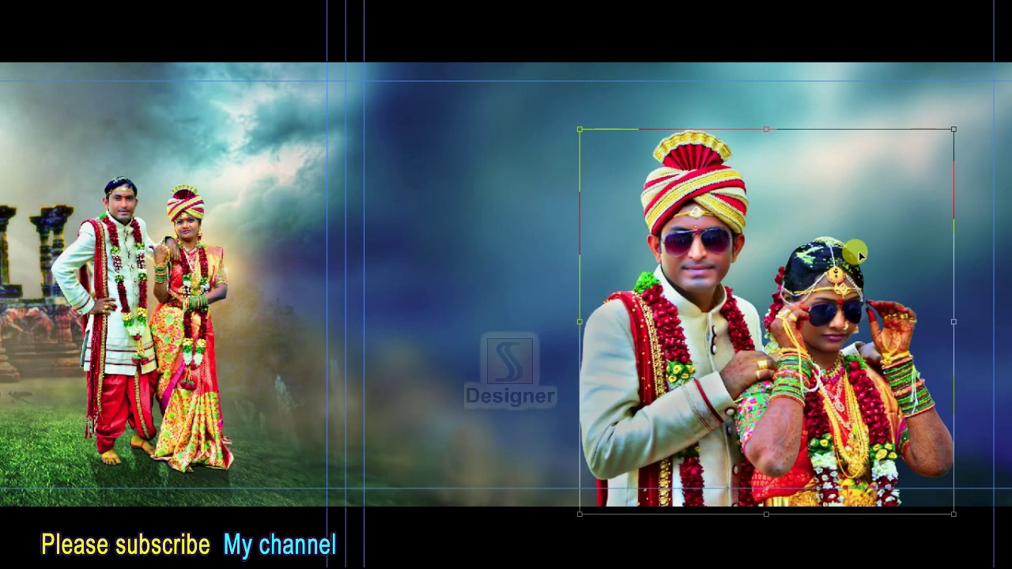
key(ctrl+minus)
drag(526, 248, 529, 272)
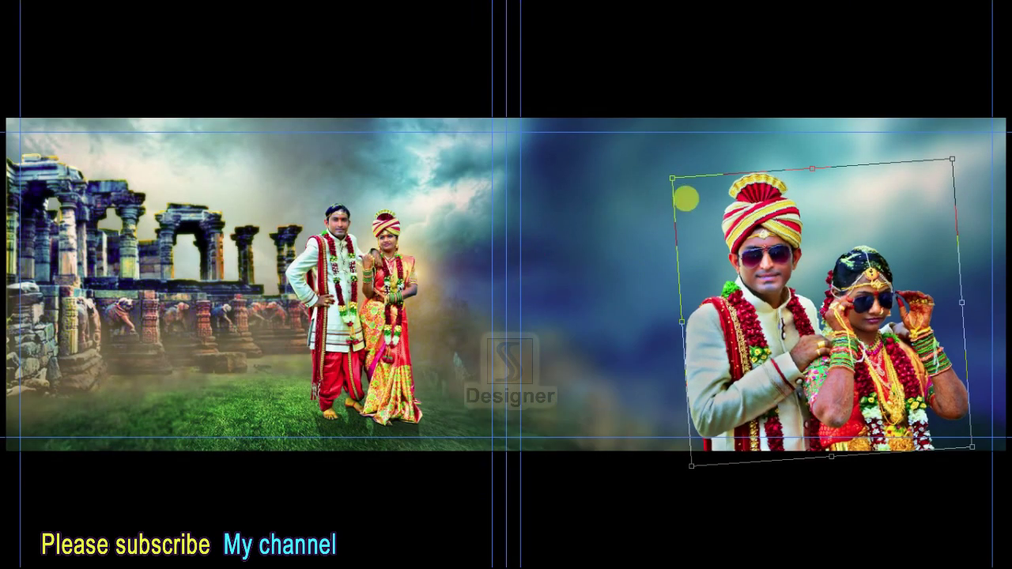
drag(668, 177, 644, 150)
drag(671, 474, 642, 488)
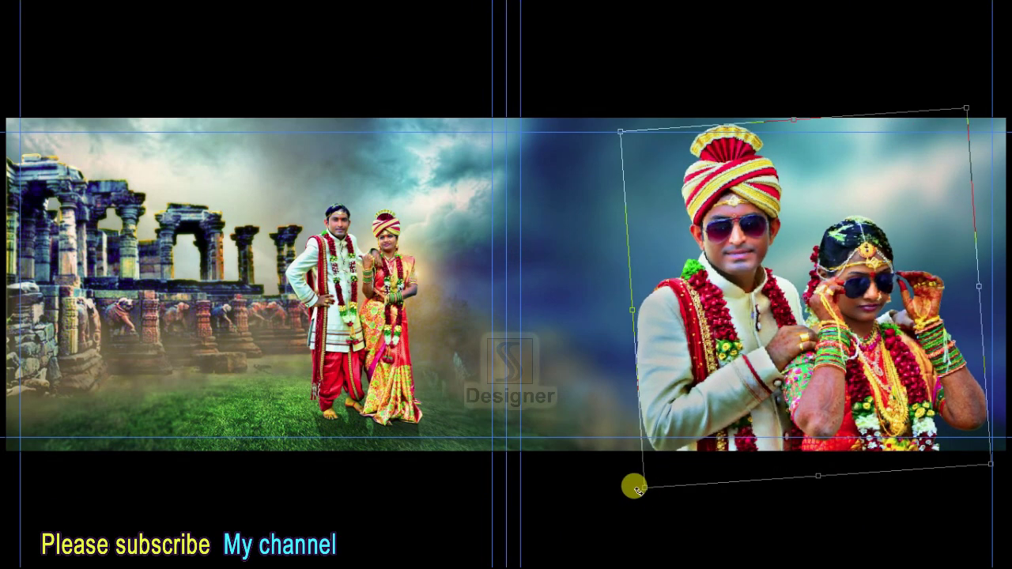
Fine-tune the couple photo's tilt, size and position on the right page
drag(637, 489, 643, 494)
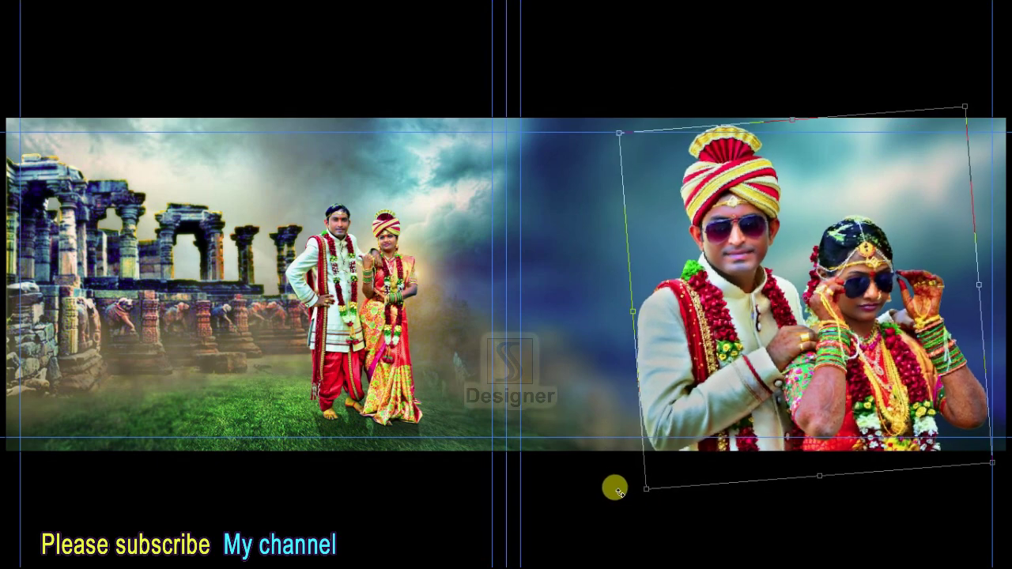
drag(643, 495, 664, 483)
drag(933, 389, 940, 384)
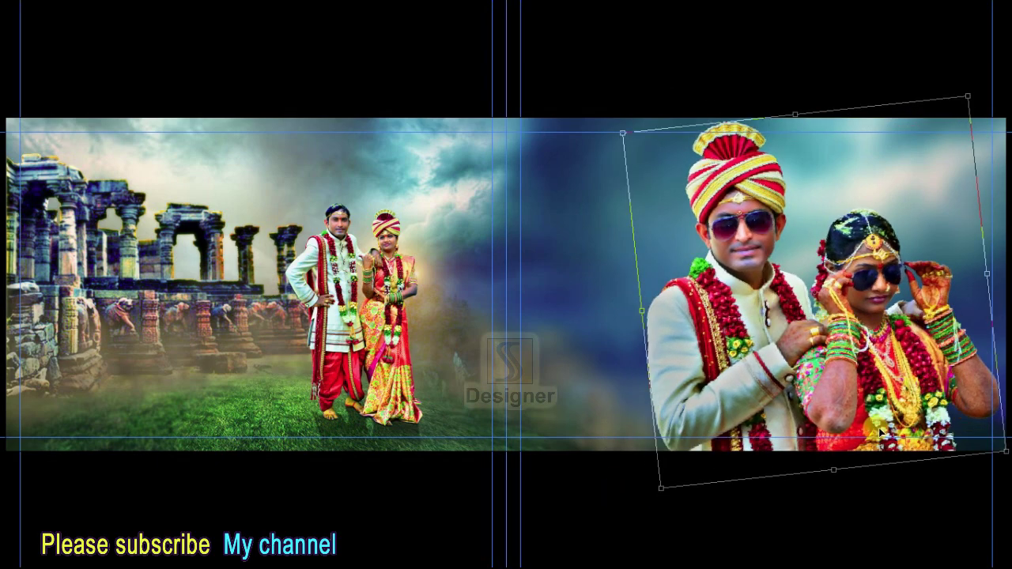
drag(662, 484, 662, 506)
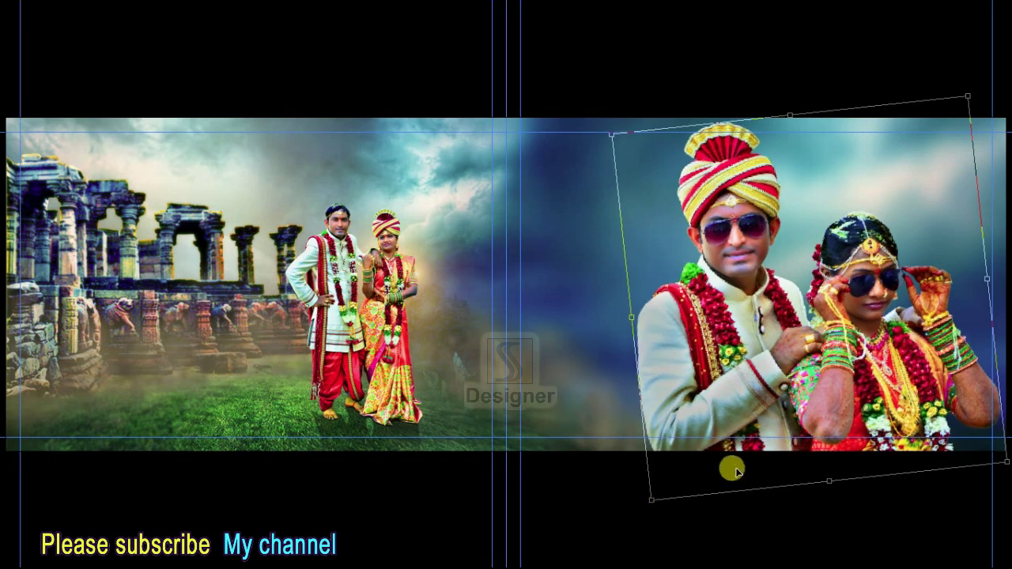
drag(610, 134, 609, 132)
mouse_move(648, 497)
mouse_down()
mouse_move(658, 485)
mouse_move(646, 496)
mouse_up()
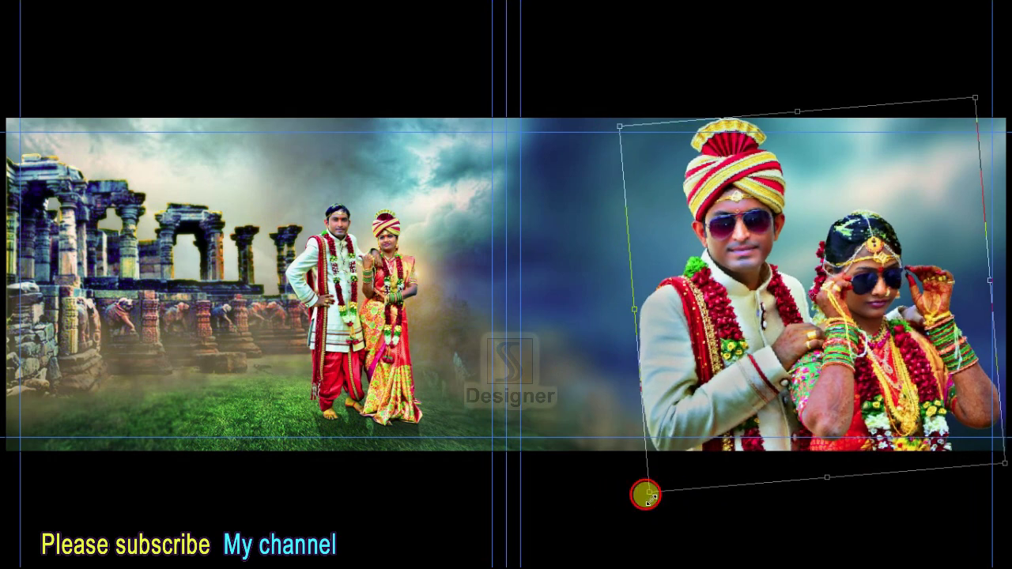
drag(646, 496, 645, 496)
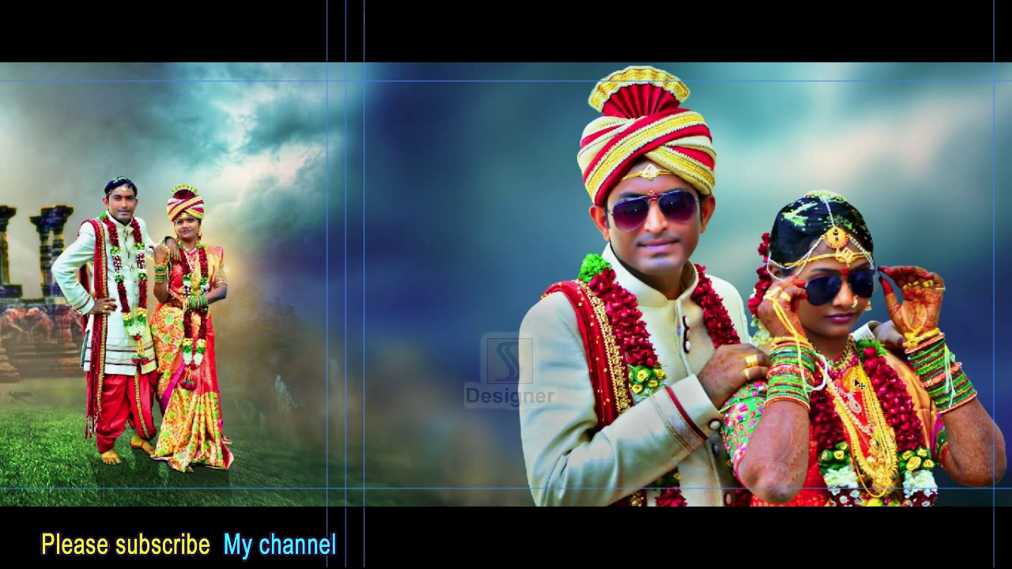
key(F7)
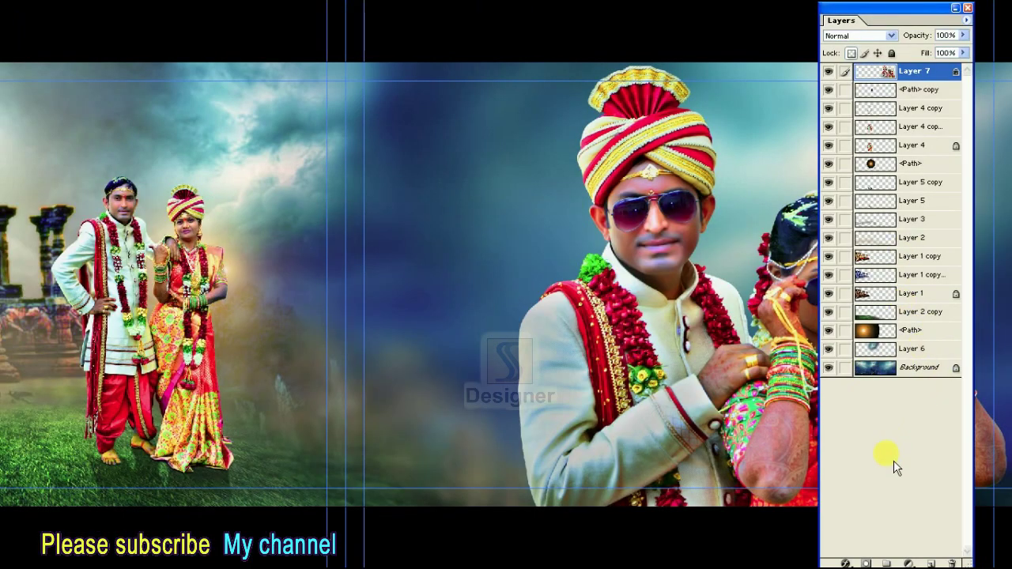
Hide the sunglasses couple layer behind a black Hide All mask
key(Delete)
key(F7)
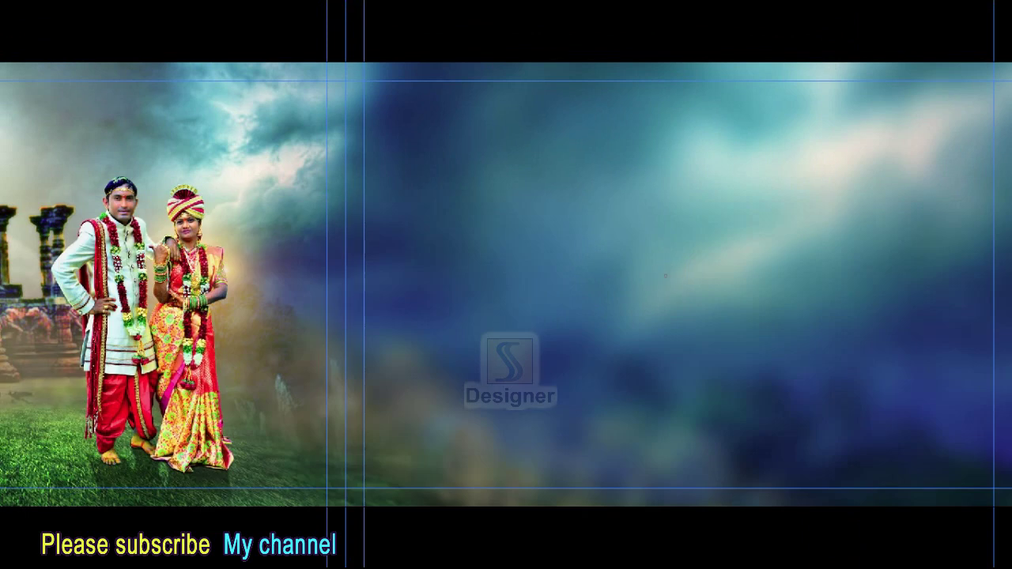
key(Tab)
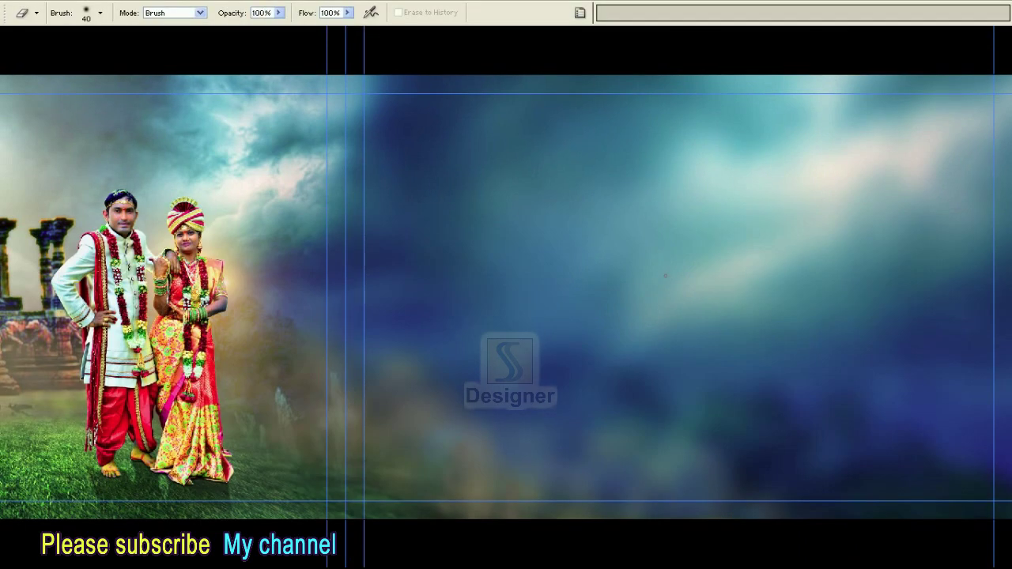
key(Tab)
key(Tab)
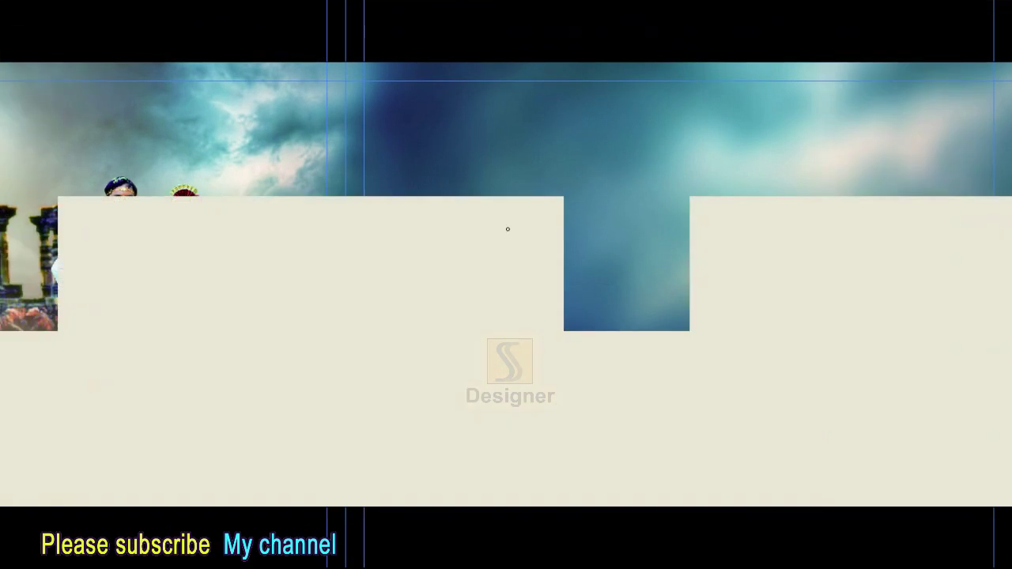
Paint the groom and the bride's raised arm back with a large soft brush, then select Layer 4 copy
key(bracketright)
key(bracketright)
key(bracketright)
key(bracketright)
key(bracketright)
key(bracketright)
click(734, 209)
mouse_move(734, 209)
mouse_down()
mouse_move(637, 196)
mouse_move(798, 314)
mouse_move(816, 305)
mouse_move(652, 359)
mouse_move(497, 339)
mouse_move(546, 332)
mouse_move(809, 202)
mouse_move(790, 245)
mouse_move(909, 292)
mouse_move(925, 331)
mouse_move(852, 380)
mouse_move(790, 443)
mouse_move(750, 402)
mouse_up()
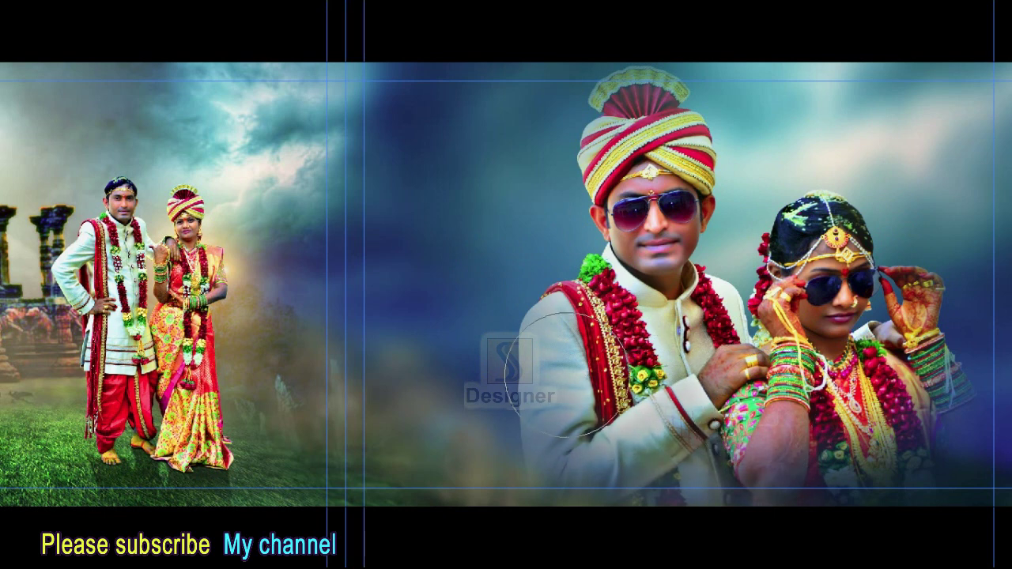
drag(914, 369, 940, 379)
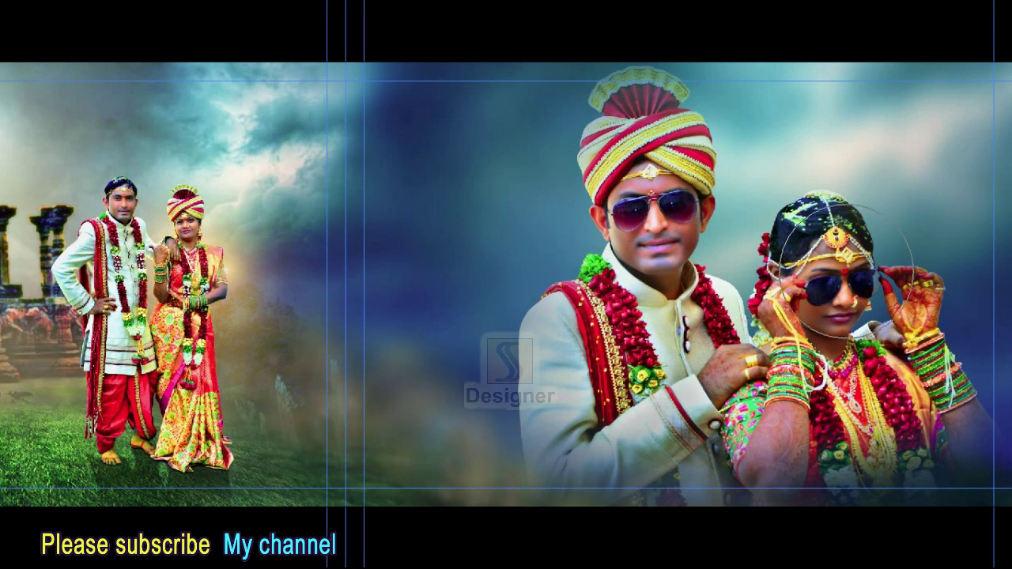
key(F7)
click(863, 108)
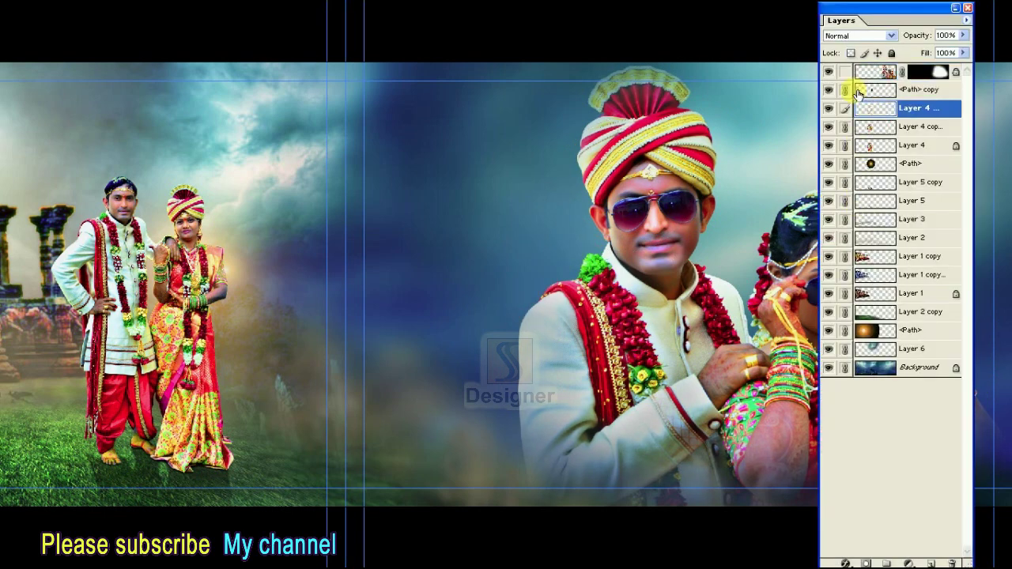
key(F7)
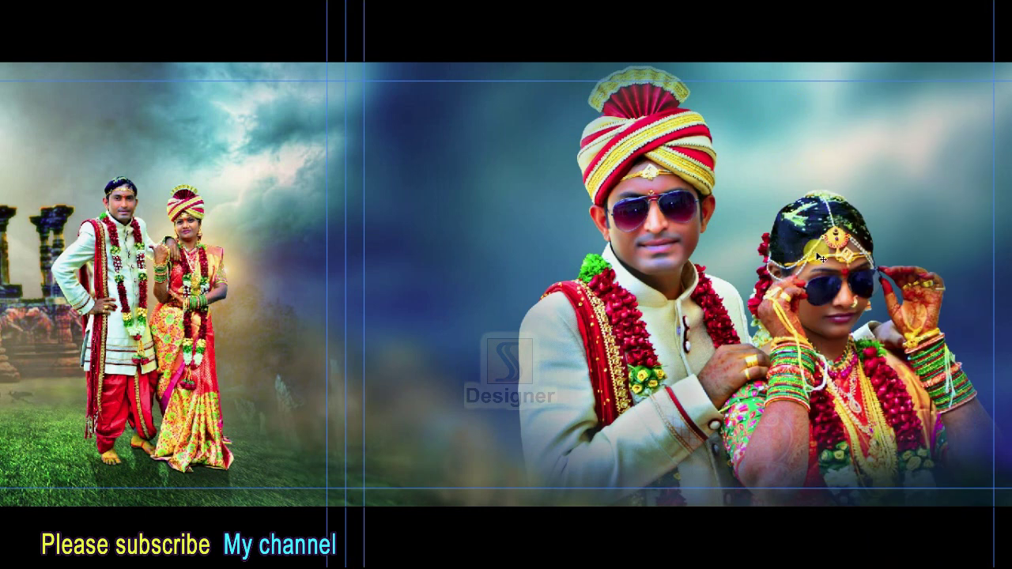
Draw a wide rectangular selection across the right page
key(alt+w)
click(210, 39)
right_click(16, 101)
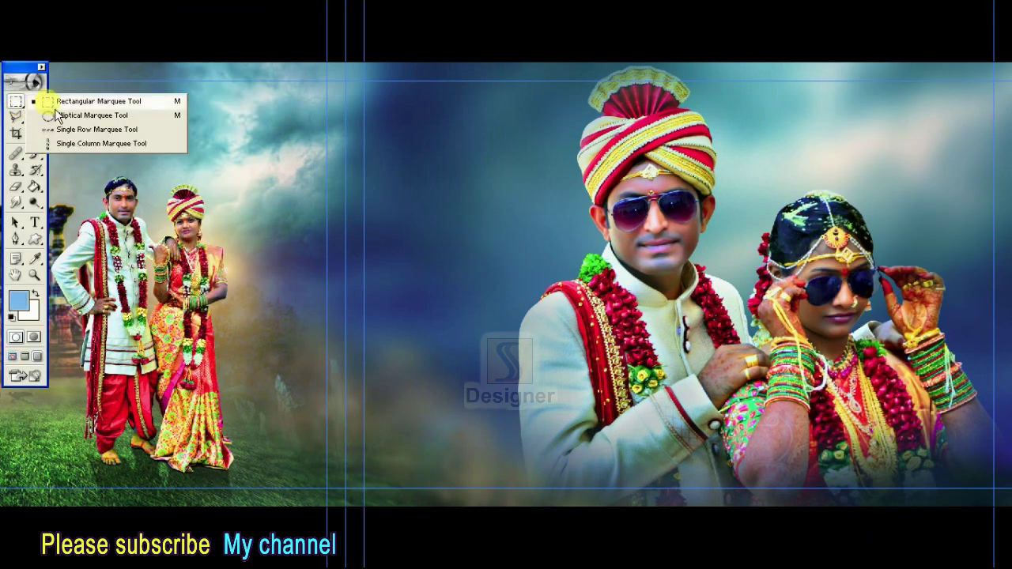
click(55, 101)
drag(365, 207, 913, 378)
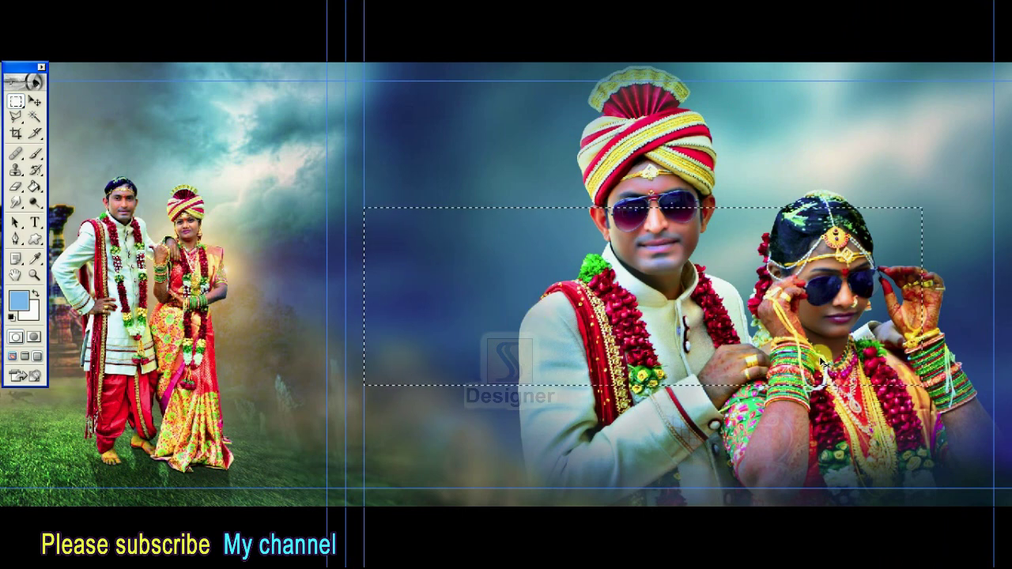
Fill the rectangle with white on a new Layer 8
key(F7)
click(931, 562)
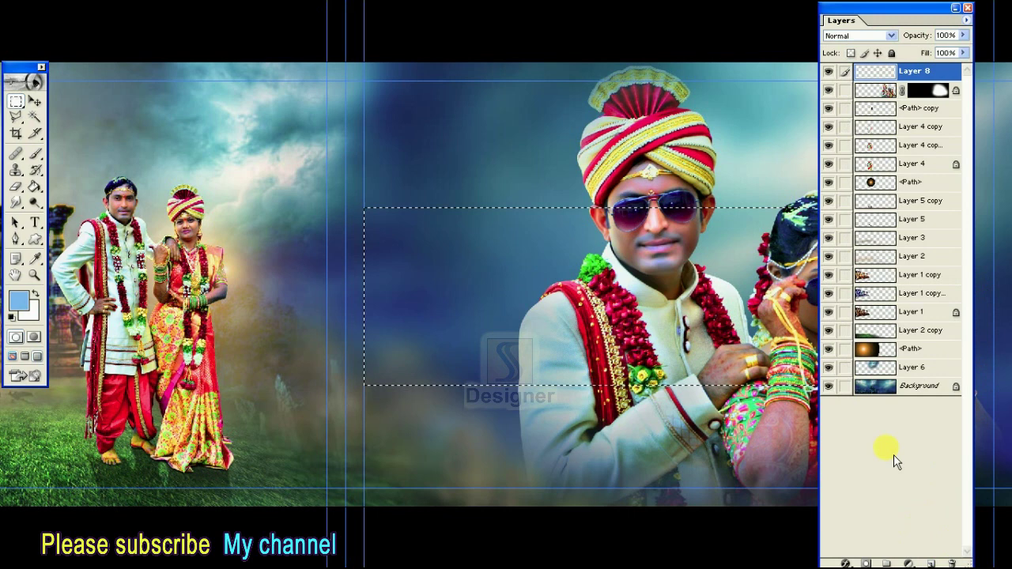
click(19, 298)
click(679, 306)
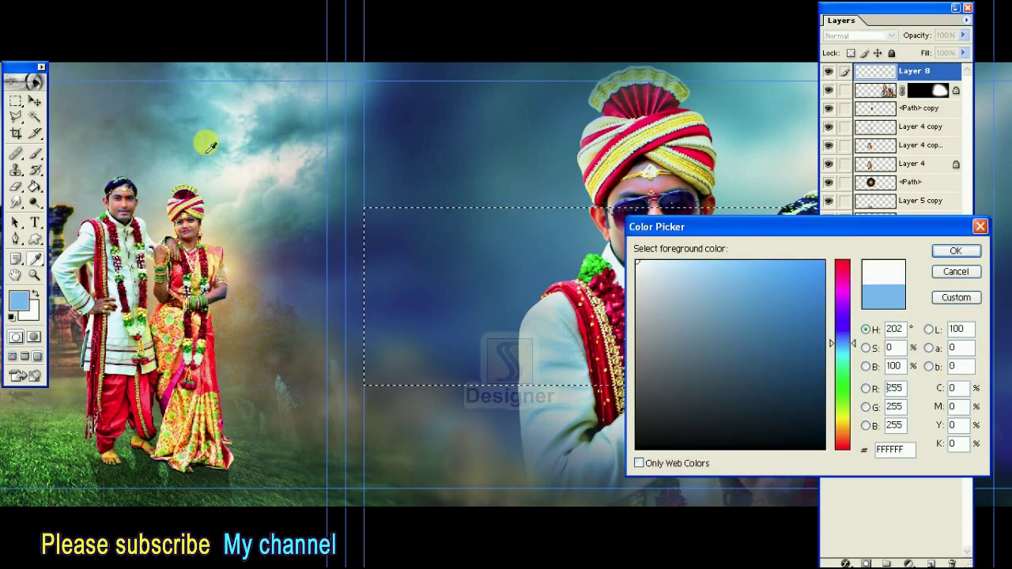
key(Escape)
click(35, 186)
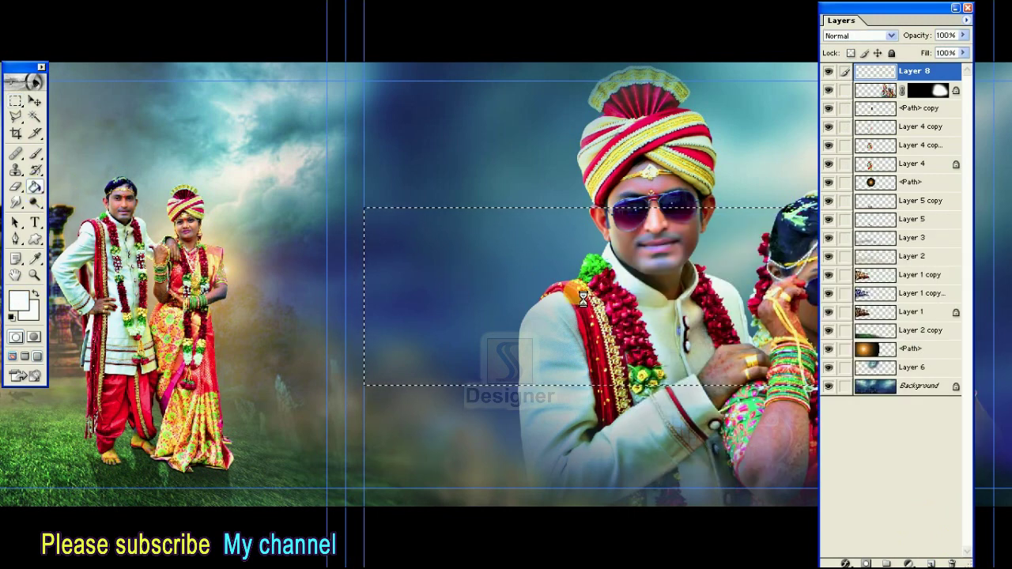
click(582, 264)
key(ctrl+d)
Move the white box below the couple photo and lower its opacity
key(v)
key(ctrl+bracketleft)
key(ctrl+bracketleft)
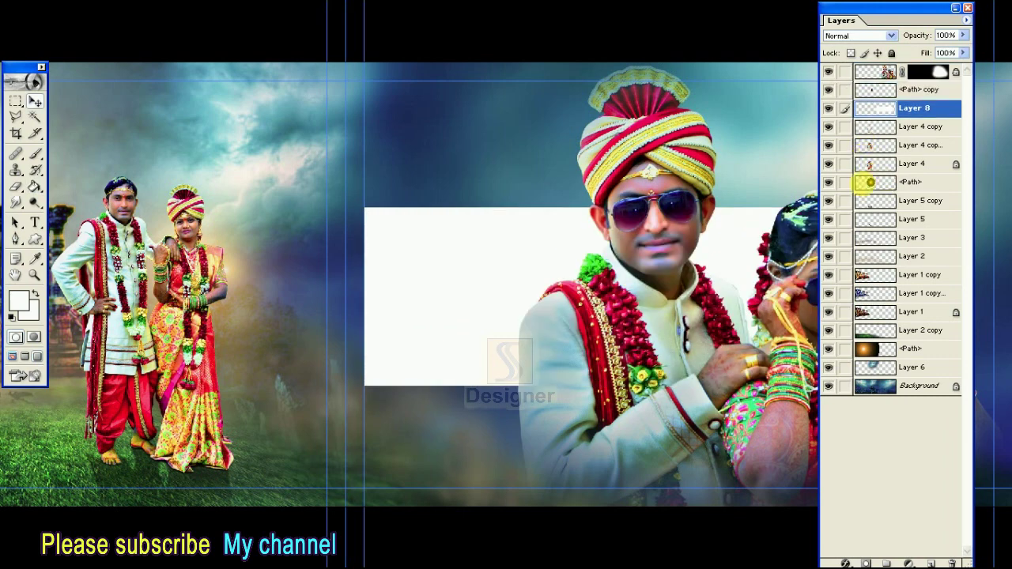
click(964, 35)
mouse_move(963, 49)
mouse_down()
mouse_move(913, 49)
mouse_move(915, 61)
mouse_up()
key(Tab)
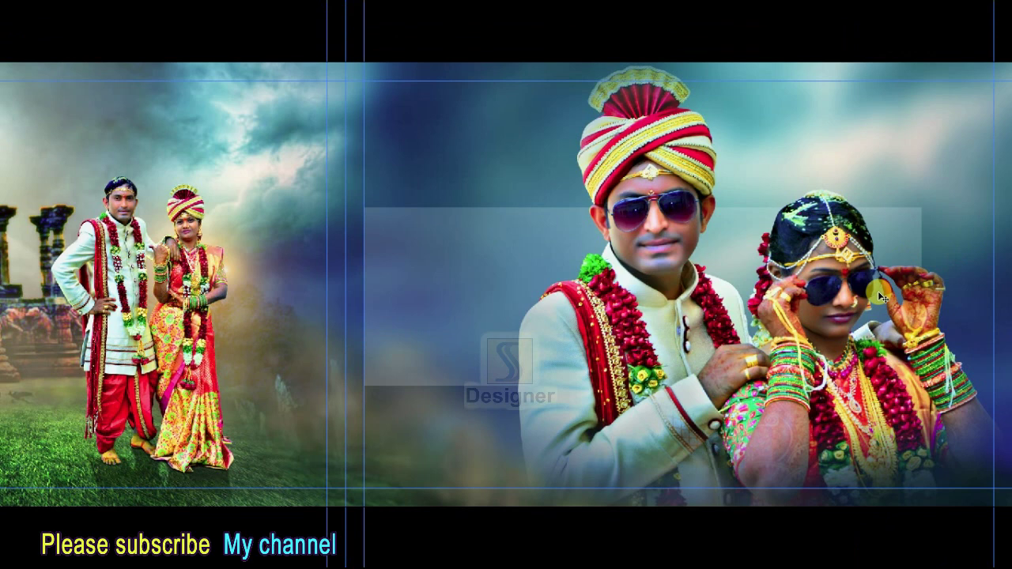
Narrow the translucent rectangle from its right side and nudge it left
key(ctrl+t)
drag(921, 296, 815, 313)
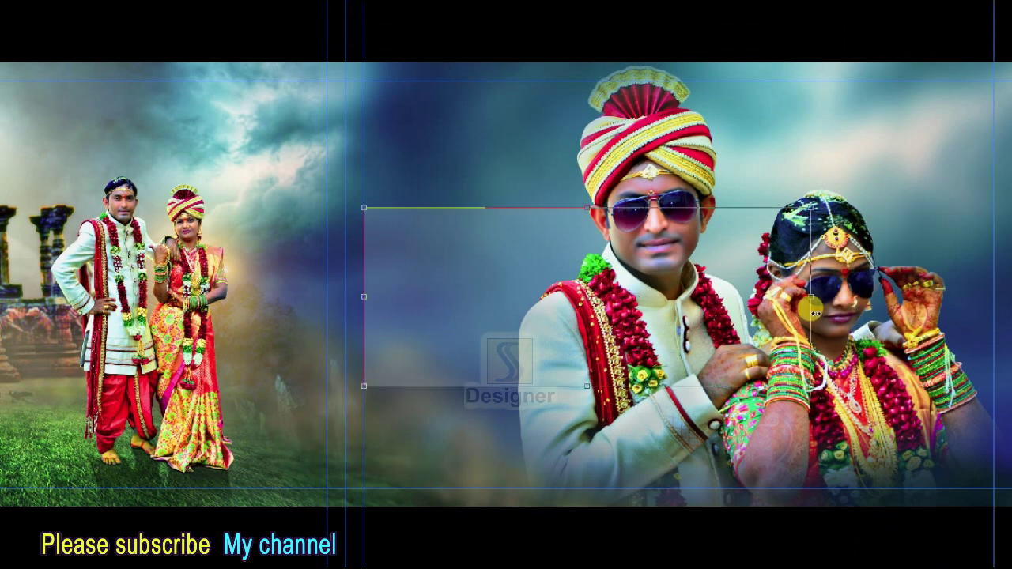
key(Return)
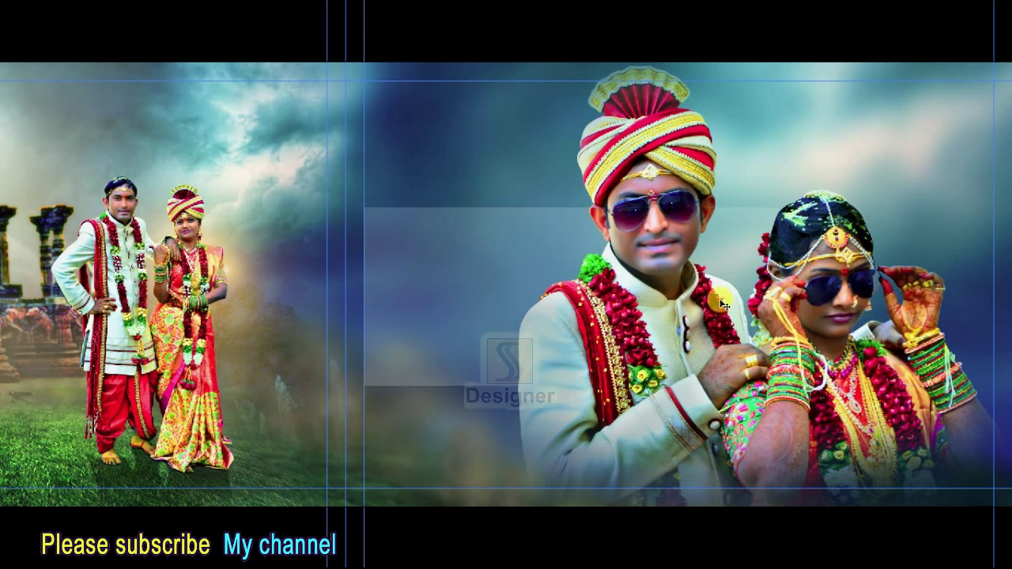
key(Left)
key(Left)
key(Left)
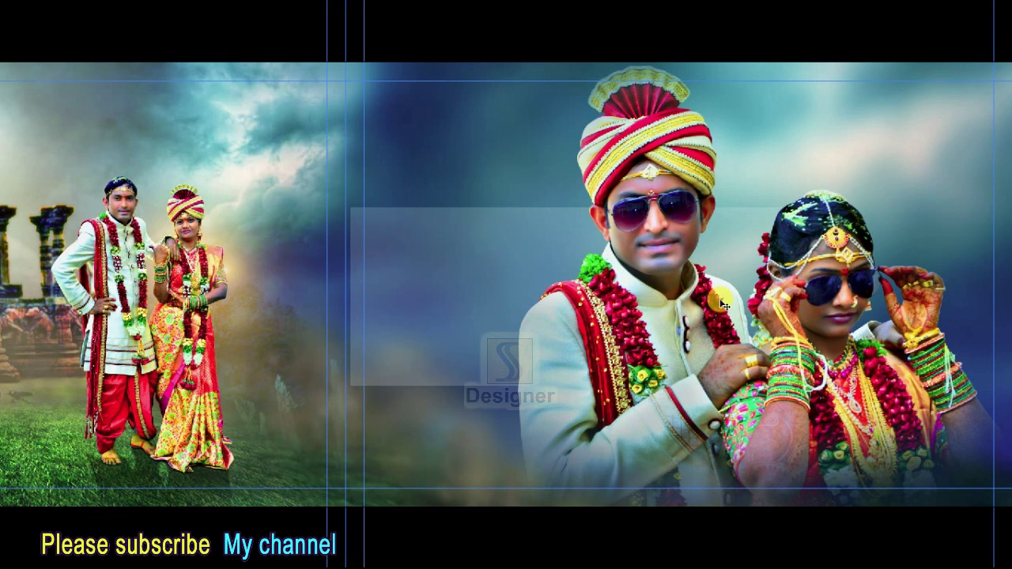
key(ctrl+semicolon)
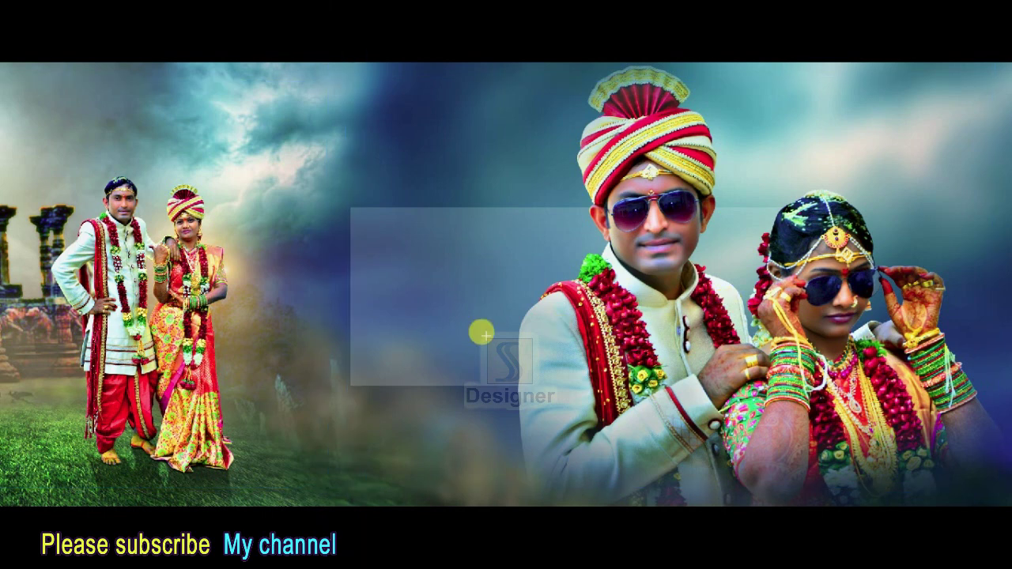
key(ctrl+semicolon)
Add a lighter band across the lower right page inside the panel
drag(227, 486, 944, 357)
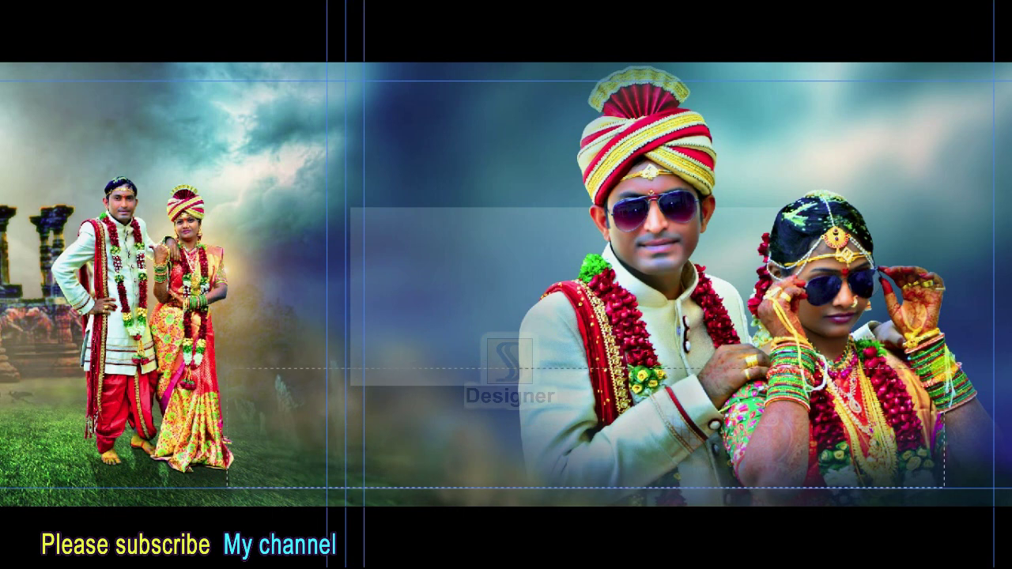
click(690, 275)
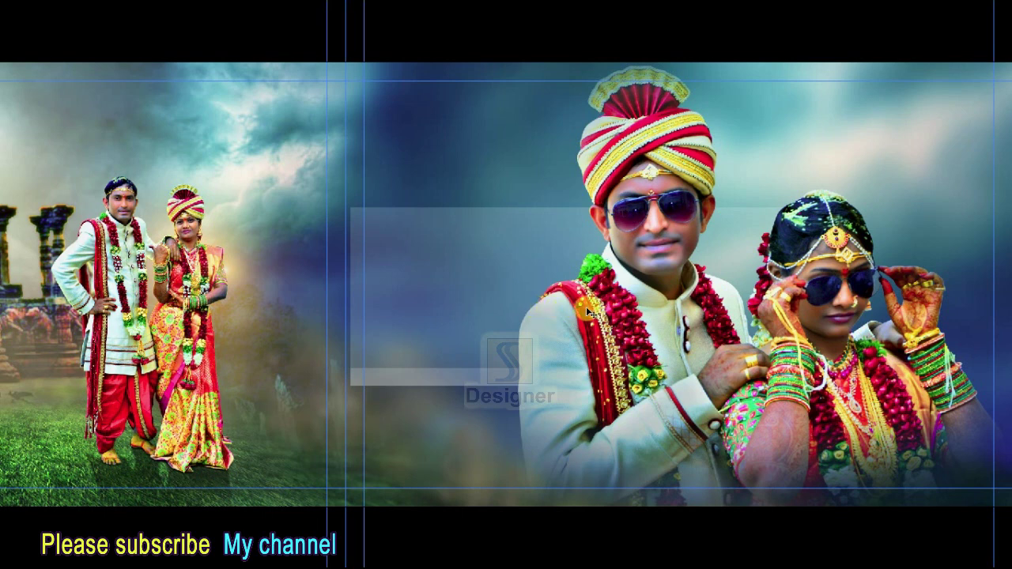
key(F7)
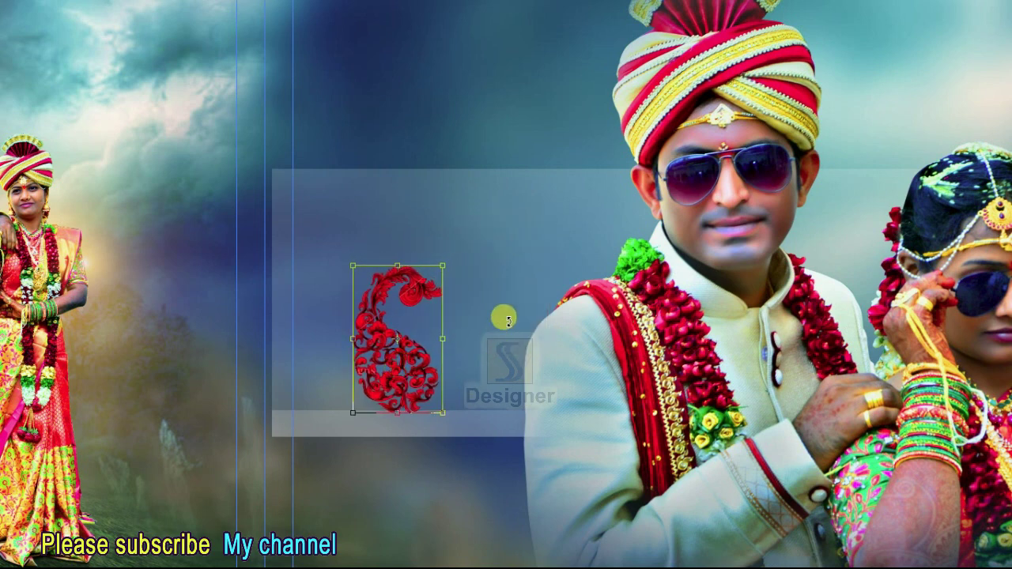
Rotate, enlarge and move the red paisley ornament onto the panel's lower-left side
drag(509, 319, 419, 222)
drag(413, 364, 360, 408)
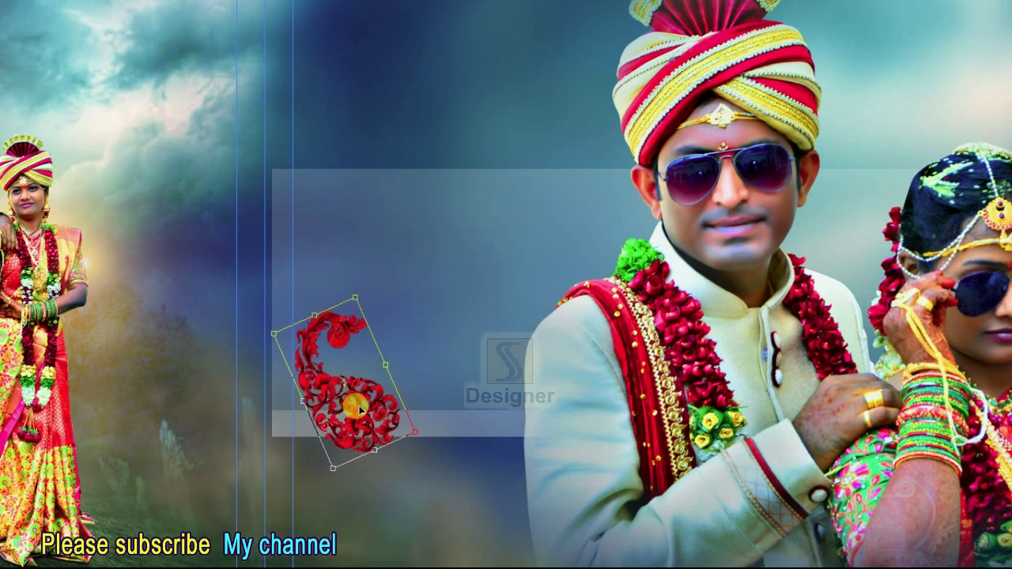
drag(359, 410, 514, 371)
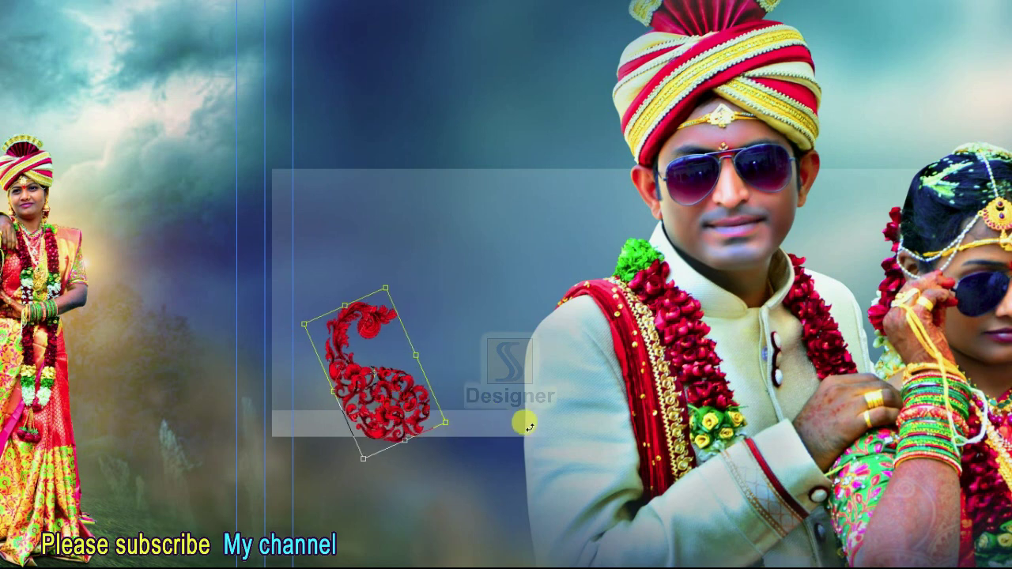
drag(456, 395, 522, 423)
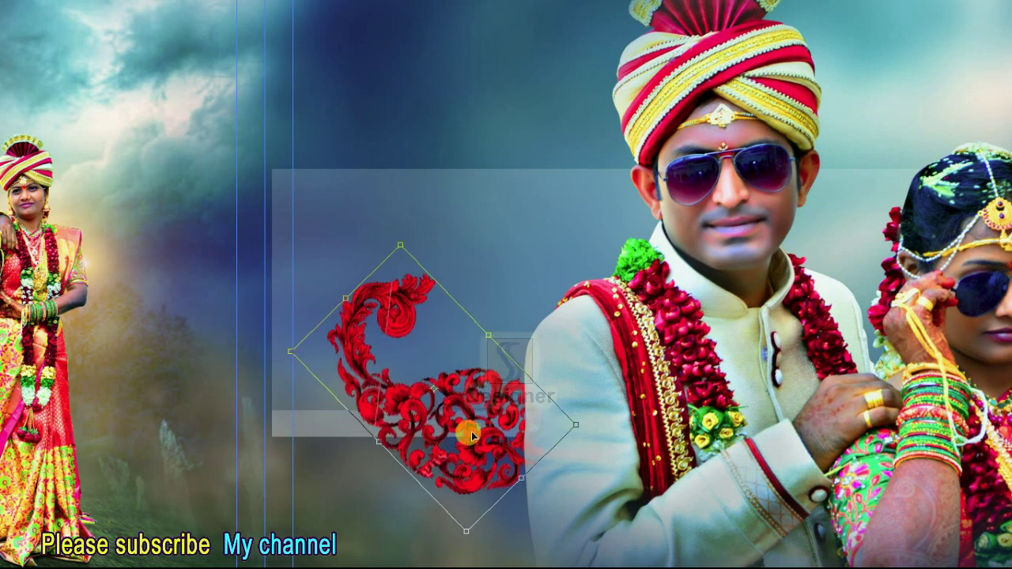
drag(410, 431, 387, 422)
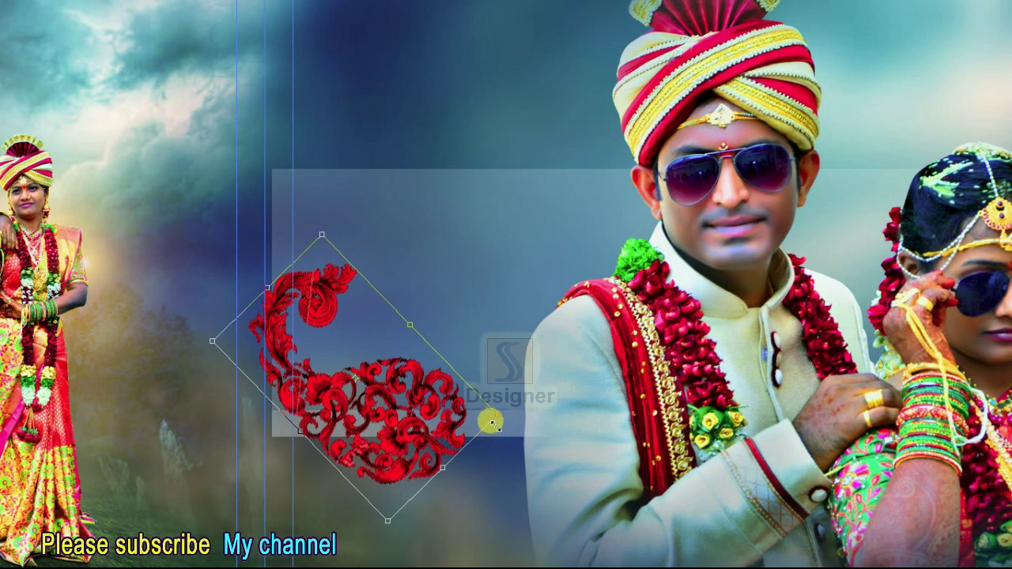
drag(504, 419, 512, 425)
key(Return)
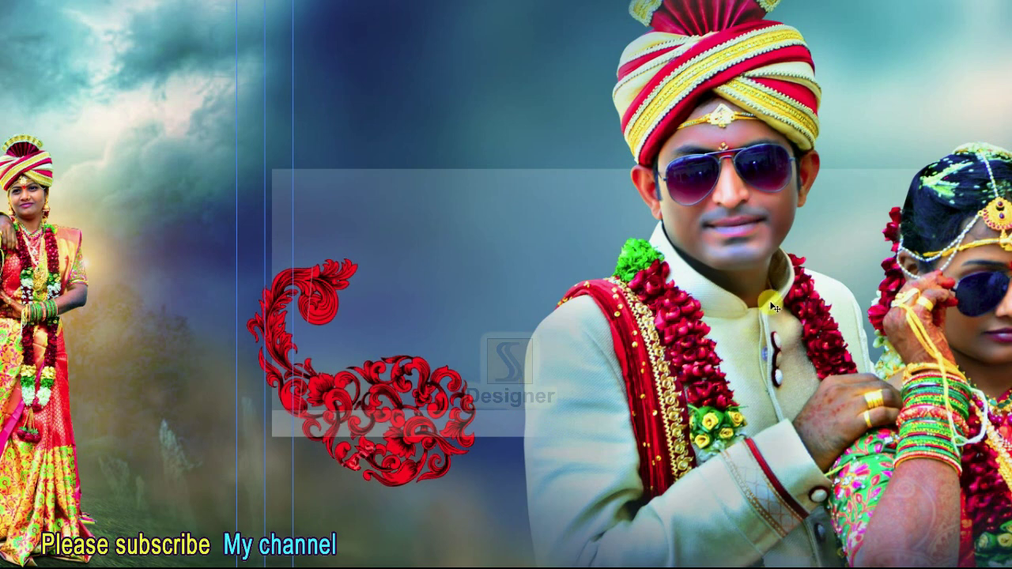
key(F7)
ctrl+click(876, 128)
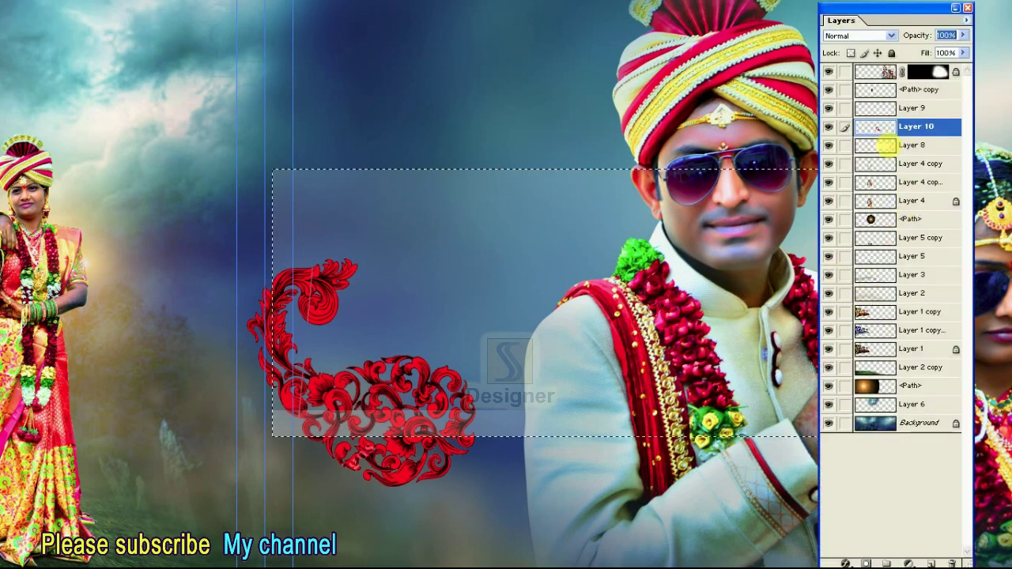
Restore the ornament layer's opacity to 100% and check its visibility
key(BackSpace)
click(838, 125)
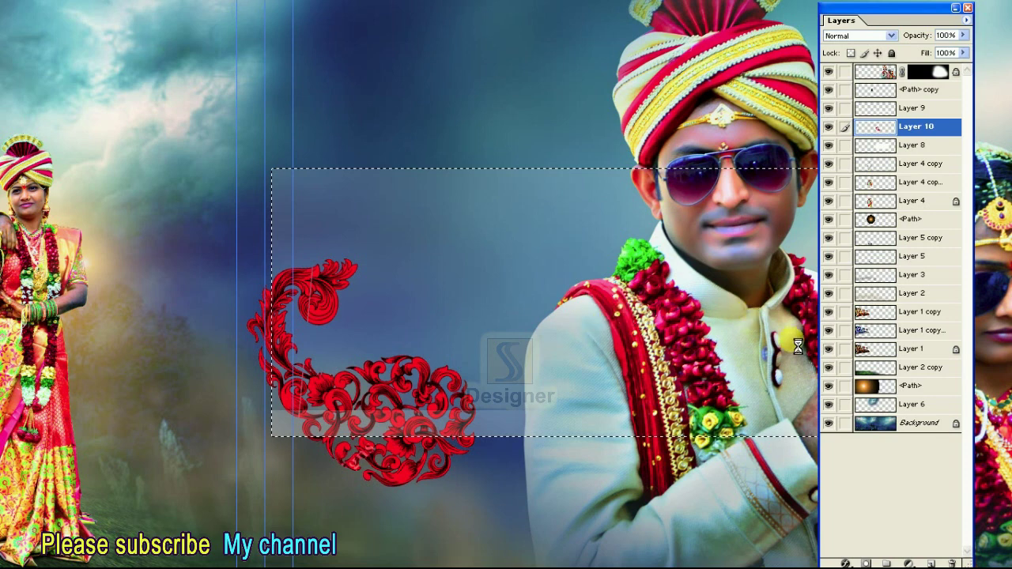
click(829, 127)
click(830, 128)
Blend the ornament layer in Screen mode
click(858, 35)
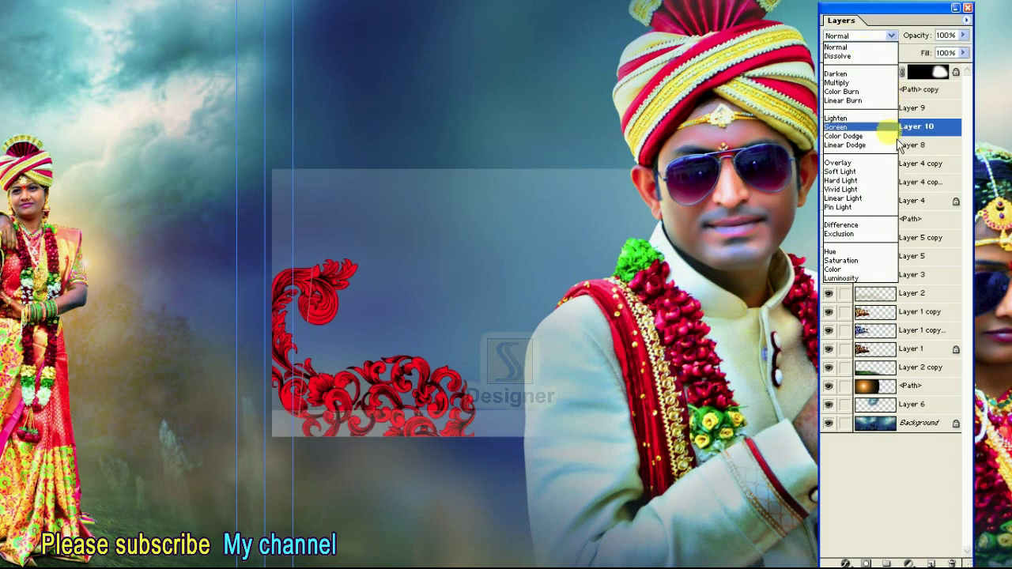
click(854, 126)
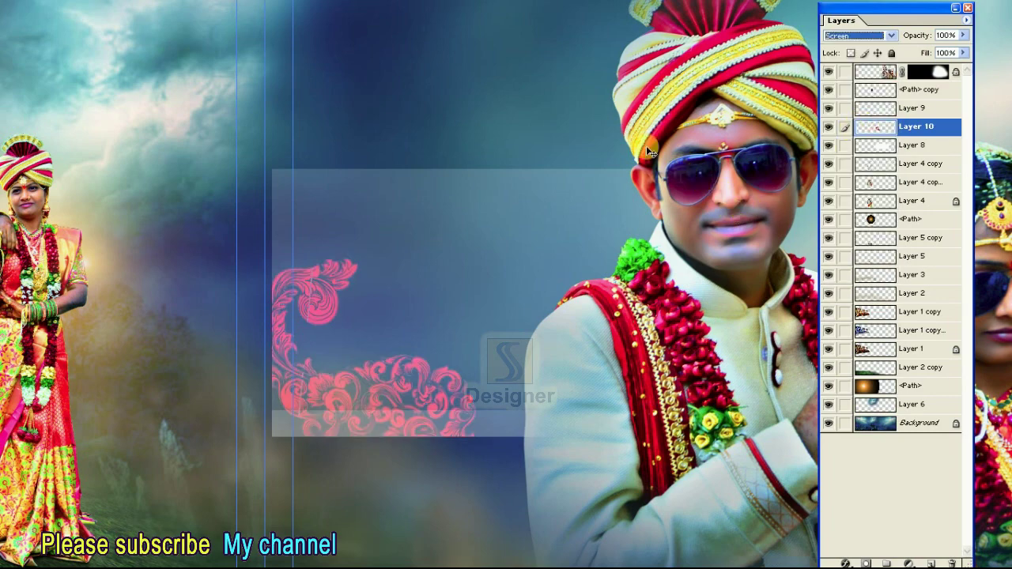
key(ctrl+0)
key(Tab)
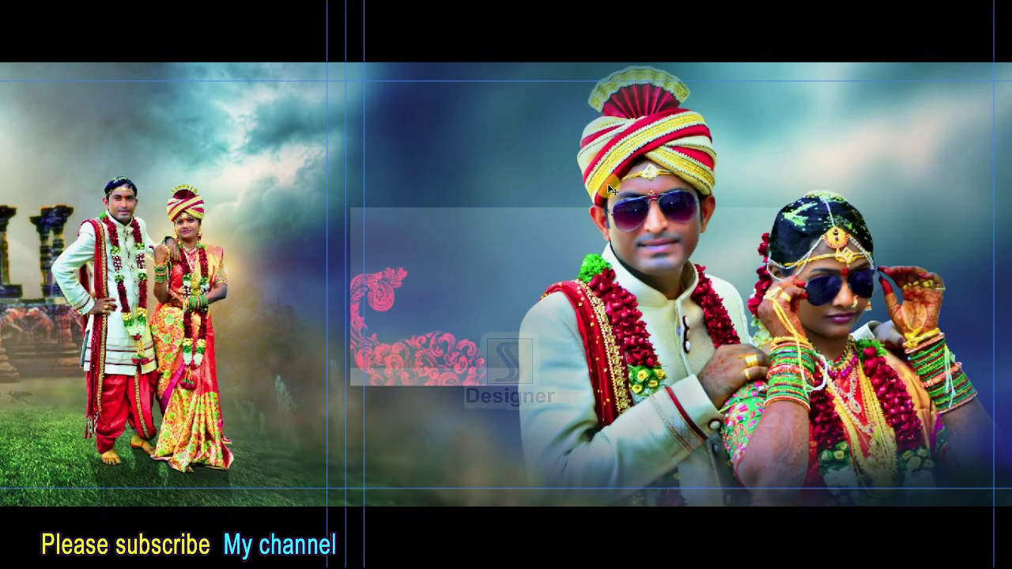
key(ctrl+plus)
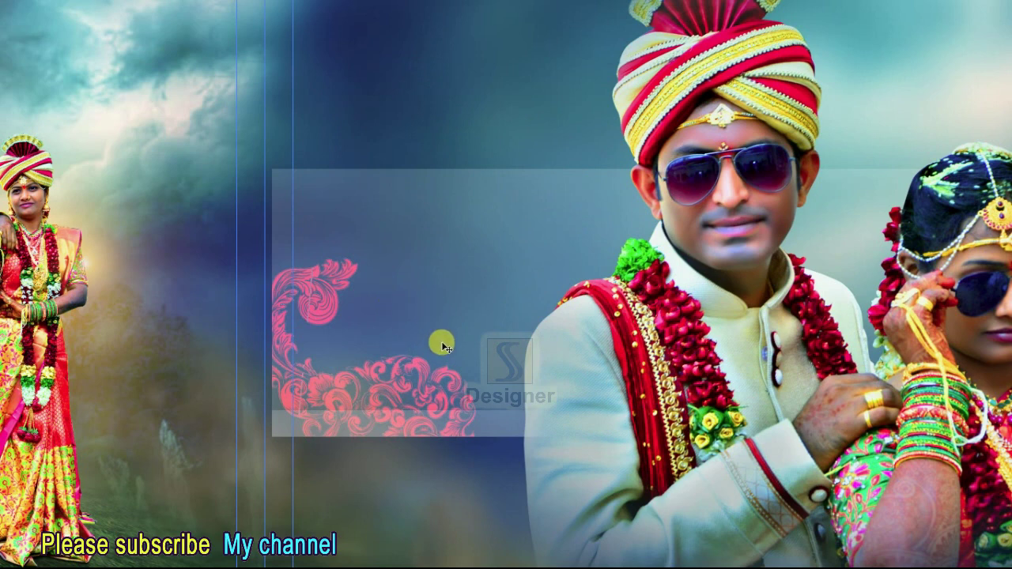
Finish typing 'Wedding' and colour it a dark blue
text(Weding)
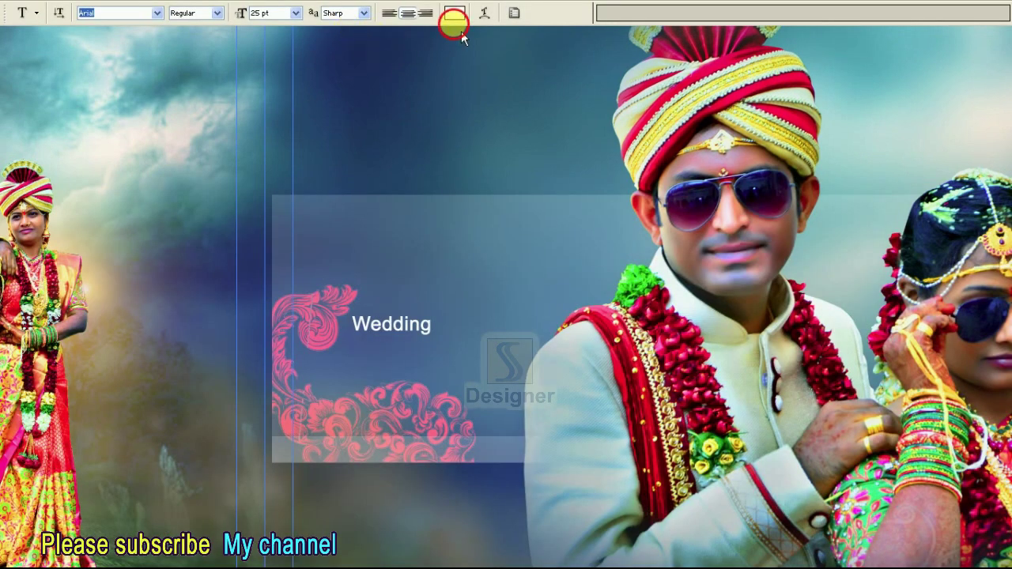
click(455, 15)
click(457, 188)
mouse_move(806, 382)
mouse_down()
mouse_move(763, 377)
mouse_move(757, 346)
mouse_up()
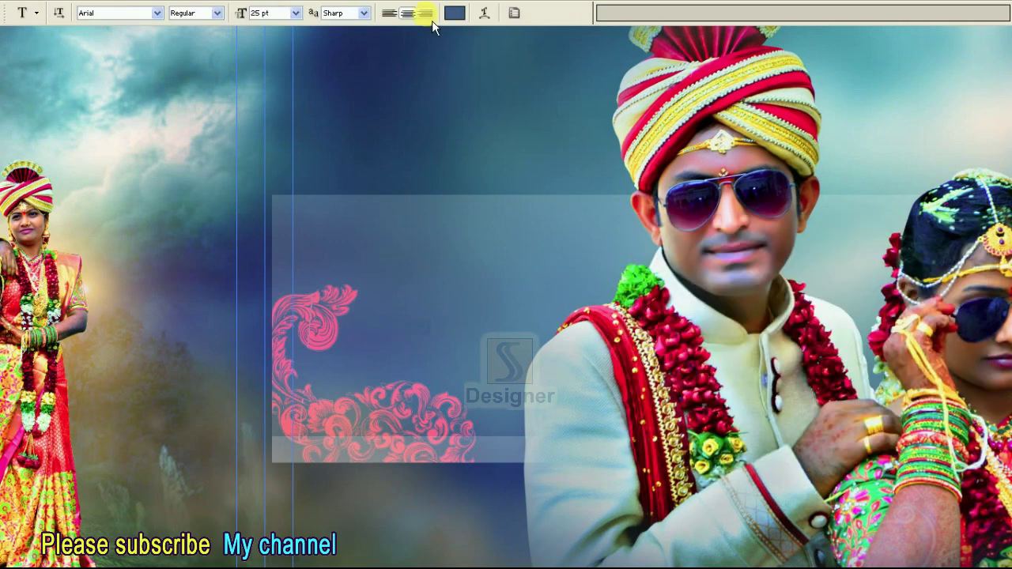
click(472, 126)
drag(795, 379, 759, 411)
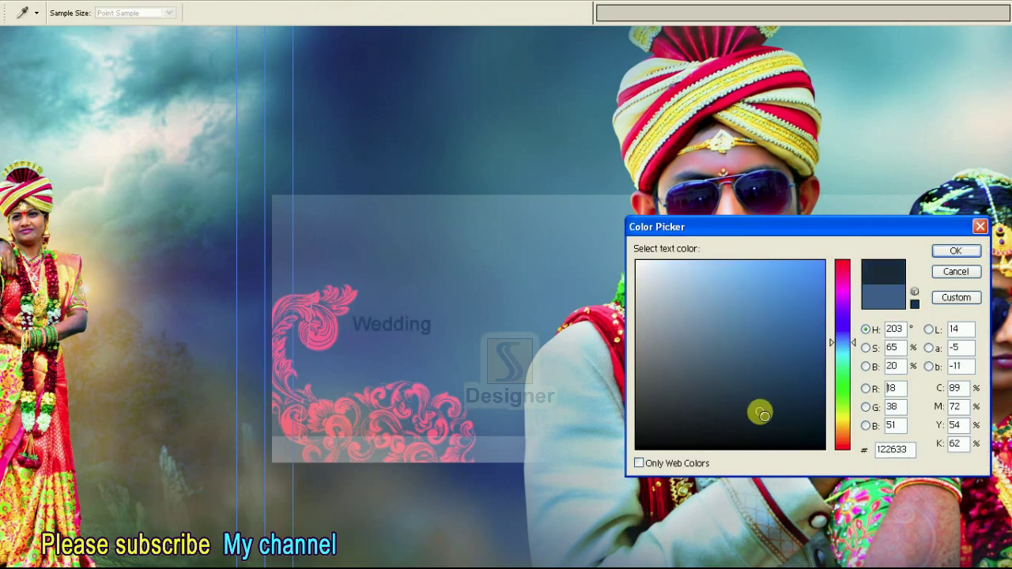
key(Return)
Scale the Wedding text up and commit it
key(ctrl+t)
drag(431, 318, 538, 314)
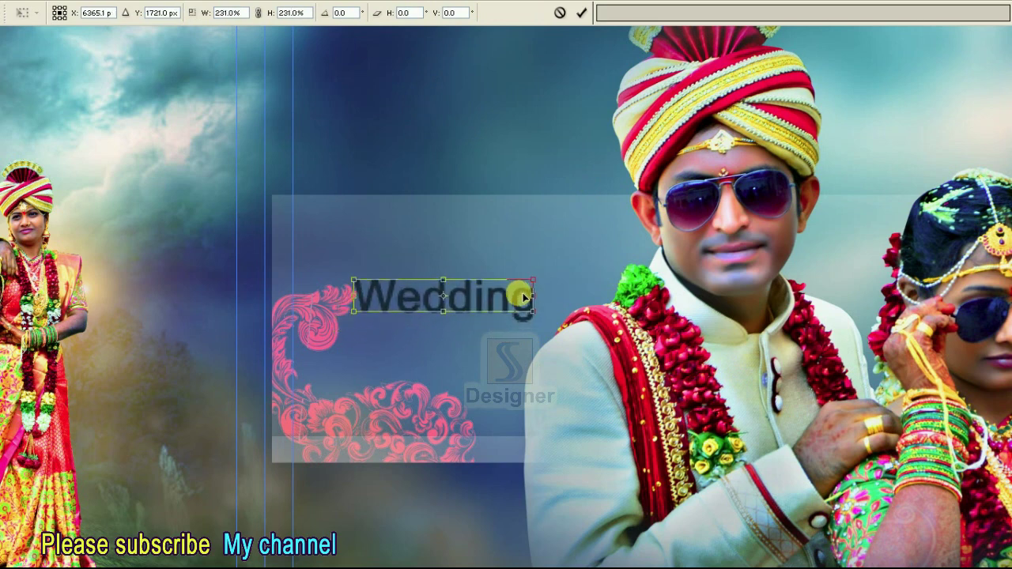
key(Return)
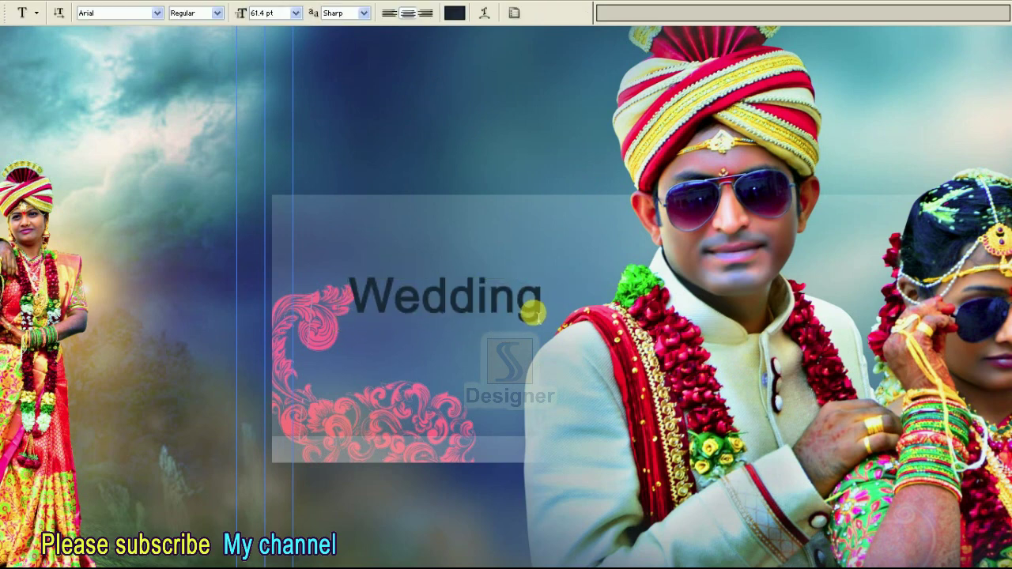
drag(490, 310, 607, 311)
click(610, 310)
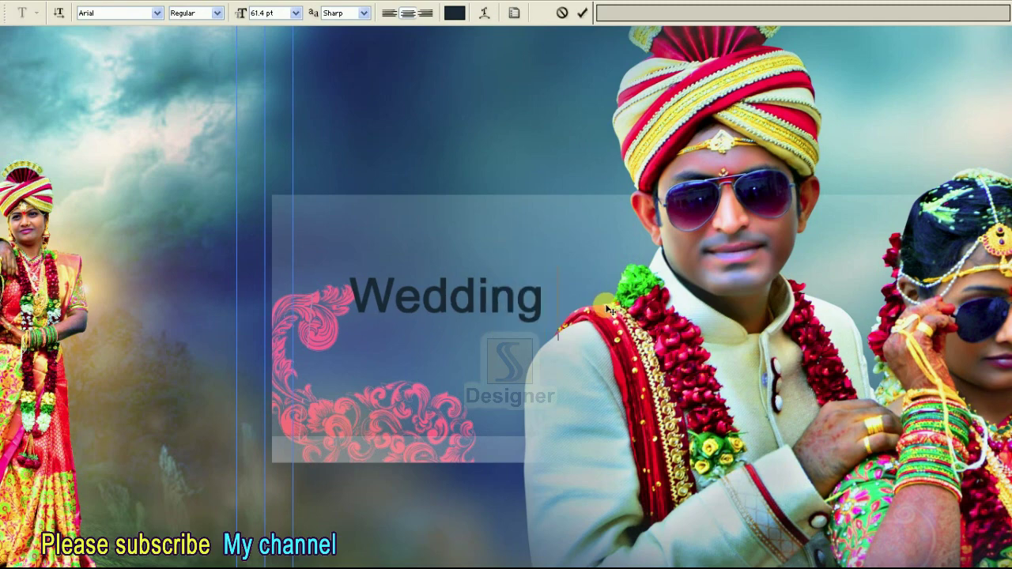
key(ctrl+a)
key(ctrl+h)
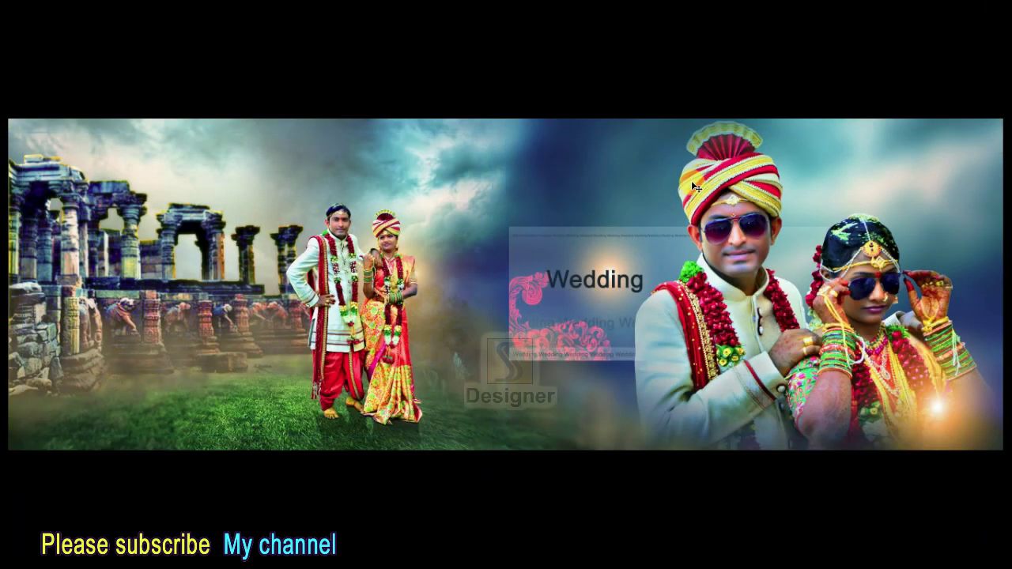
Show the guides across the finished spread
click(766, 21)
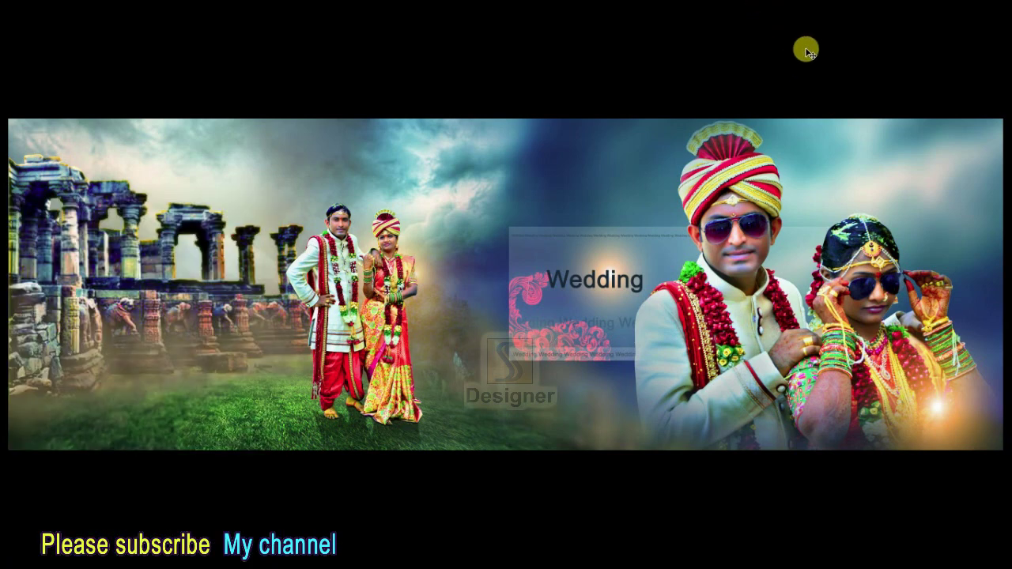
key(ctrl+semicolon)
key(ctrl+semicolon)
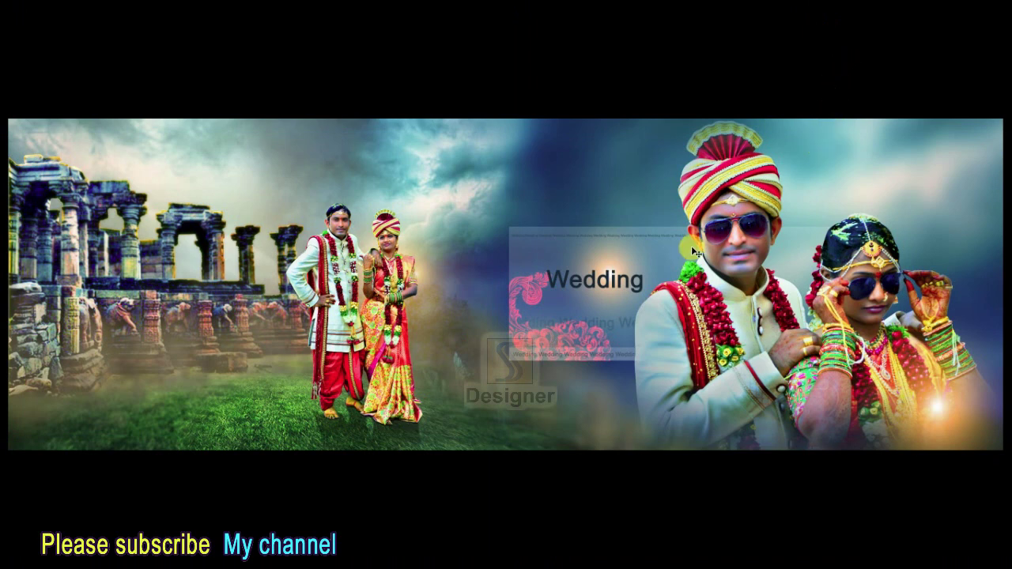